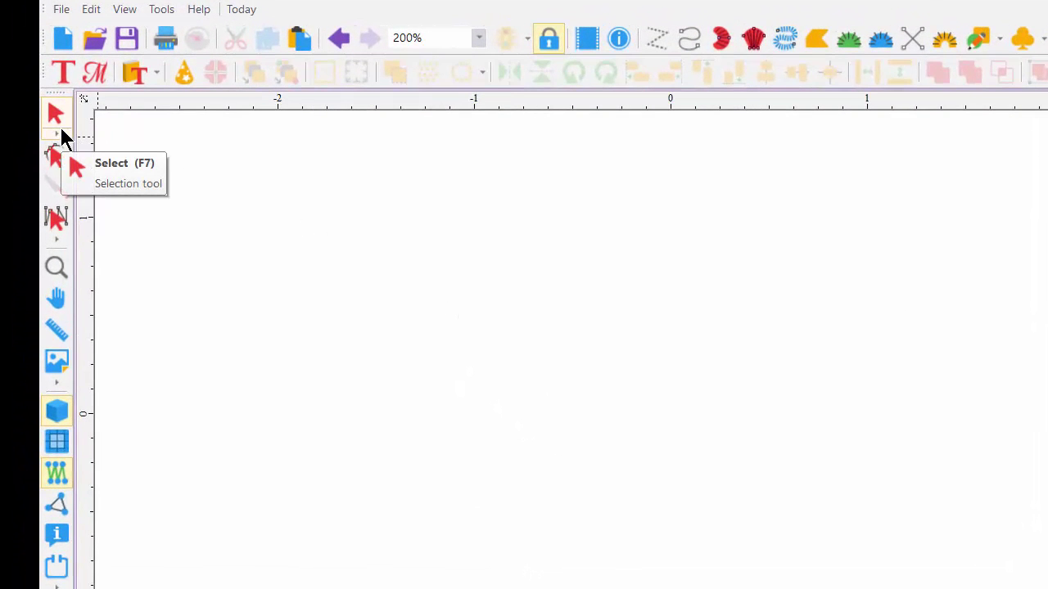
{"action": "left_click", "coordinate": [58, 133]}
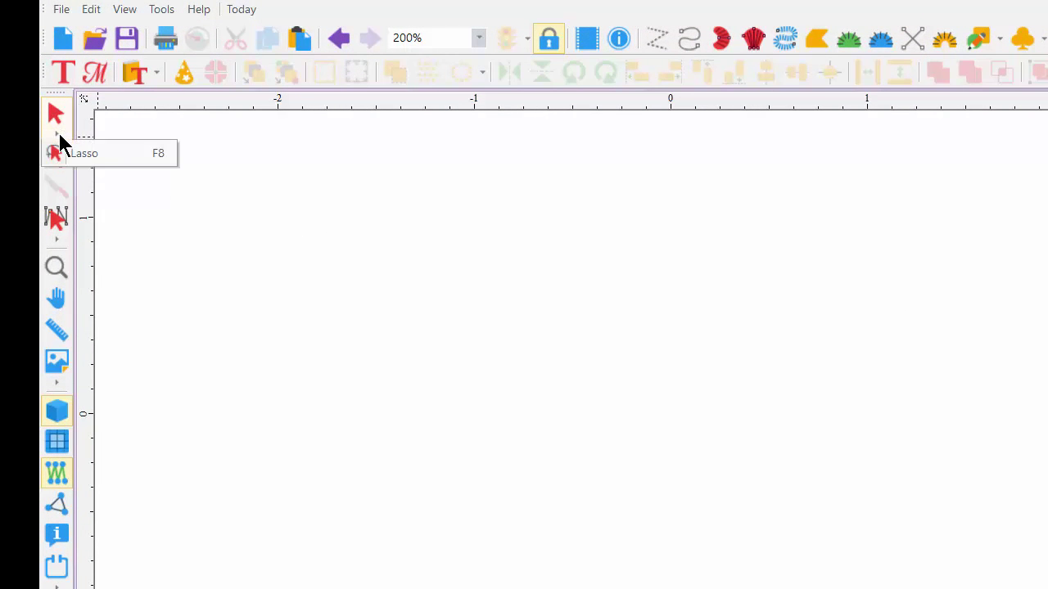
{"action": "left_click", "coordinate": [120, 162]}
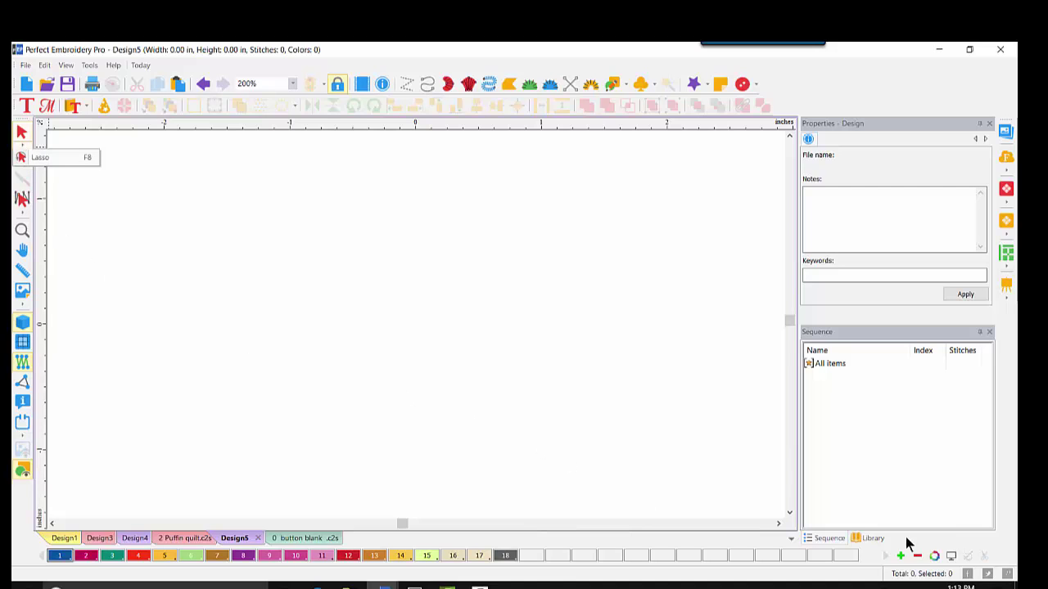
Step: Open the jam jar design 13580.c2s from the contents of the Perfect Embroidery Pro Free Designs library folder and show its sequence
{"action": "left_click", "coordinate": [871, 540]}
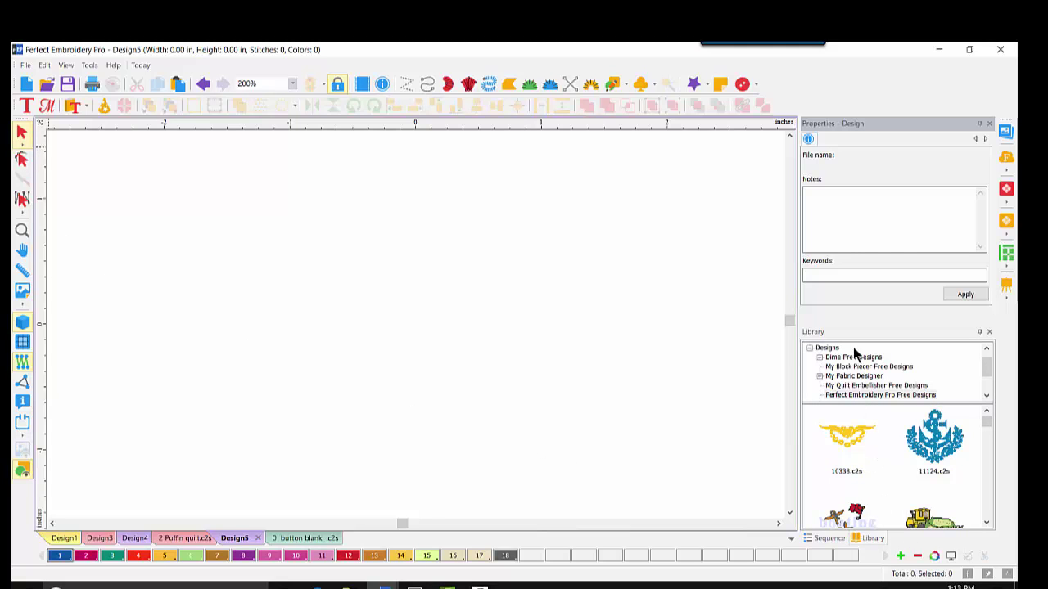
{"action": "left_click", "coordinate": [860, 399]}
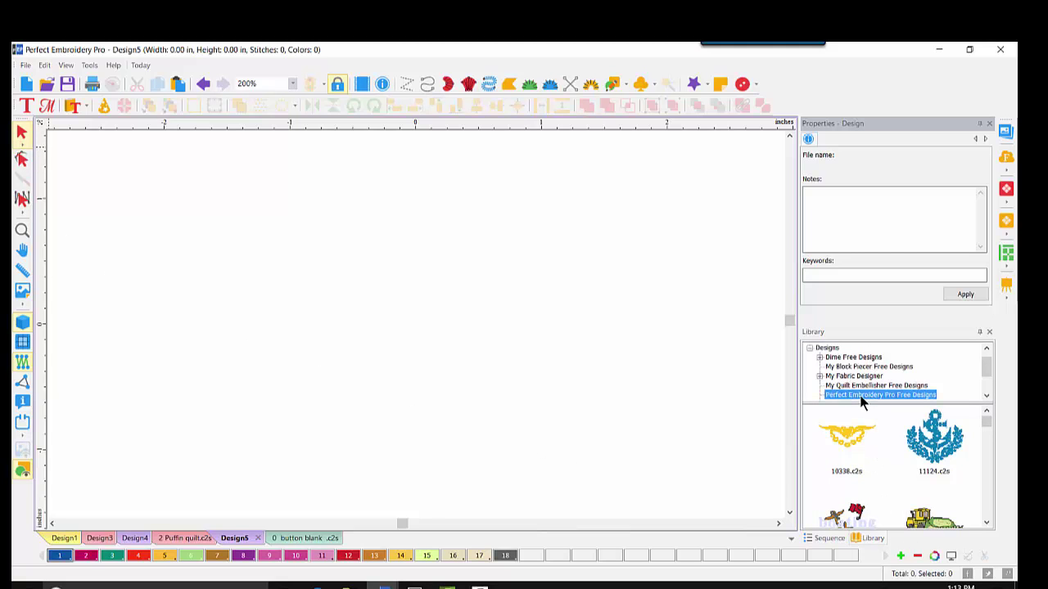
{"action": "right_click", "coordinate": [870, 474]}
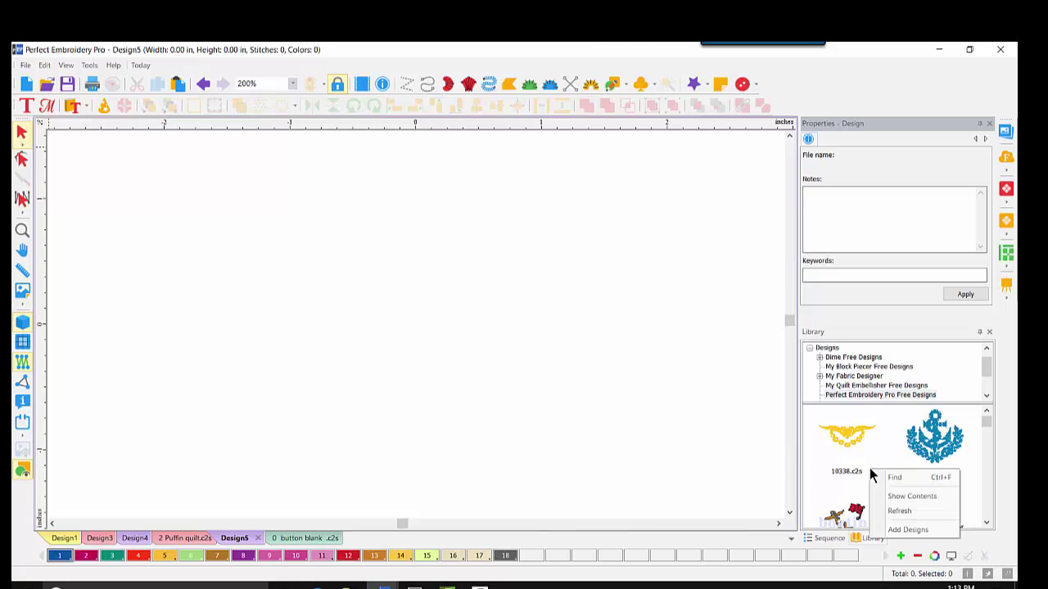
{"action": "left_click", "coordinate": [905, 497]}
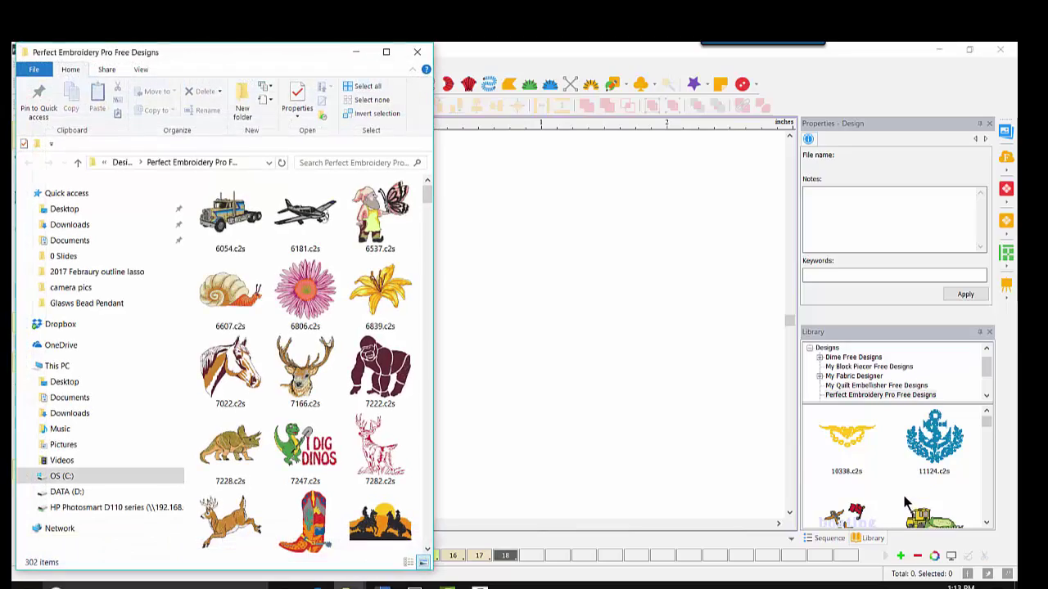
{"action": "left_click", "coordinate": [386, 52]}
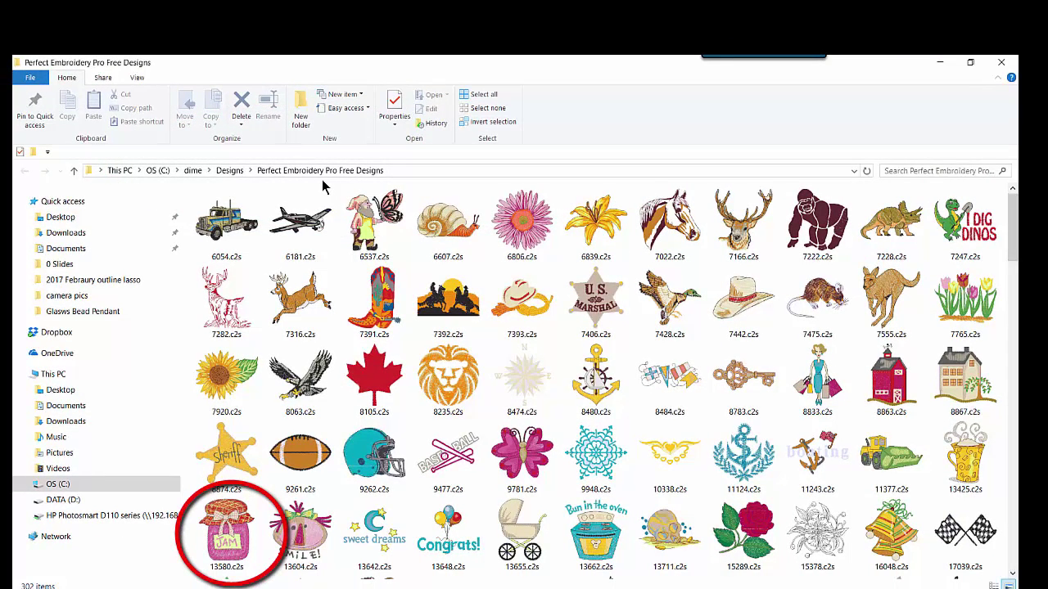
{"action": "double_click", "coordinate": [219, 534]}
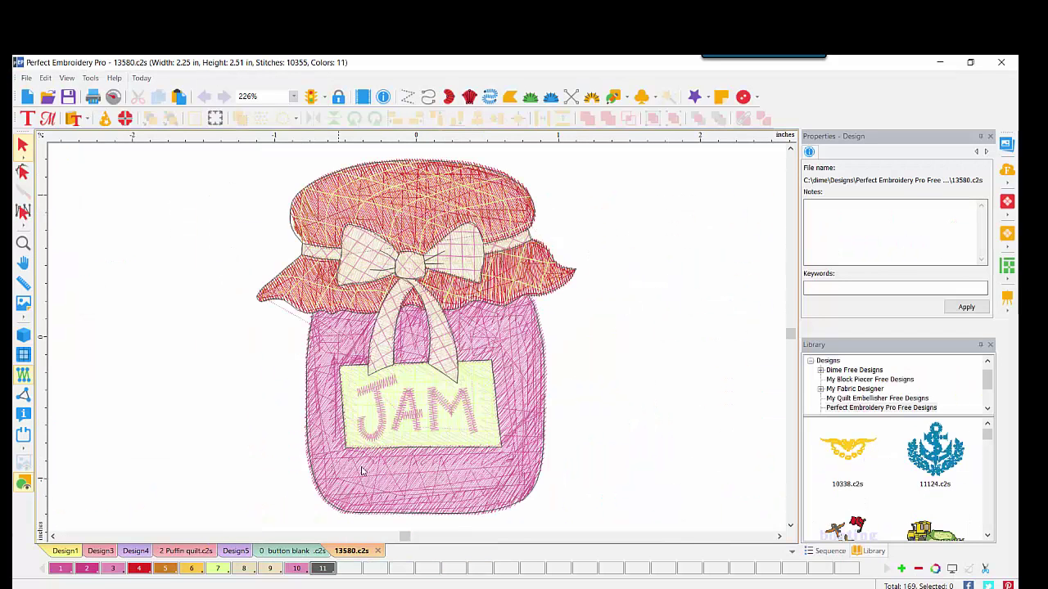
{"action": "left_click", "coordinate": [828, 551]}
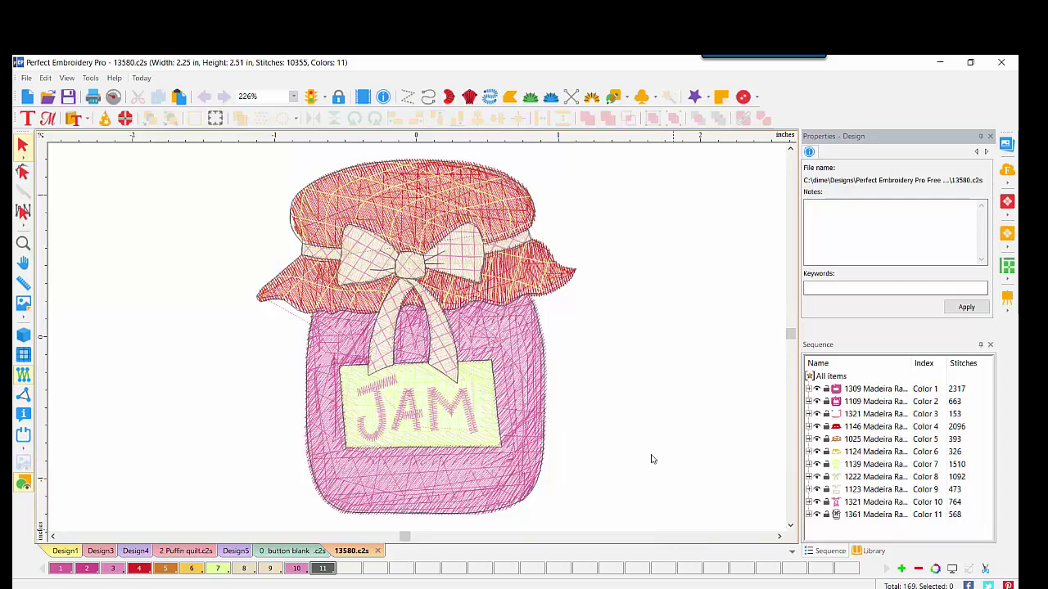
Step: Lasso the jar body and label below the lid and delete the selected stitch objects
{"action": "left_click", "coordinate": [39, 172]}
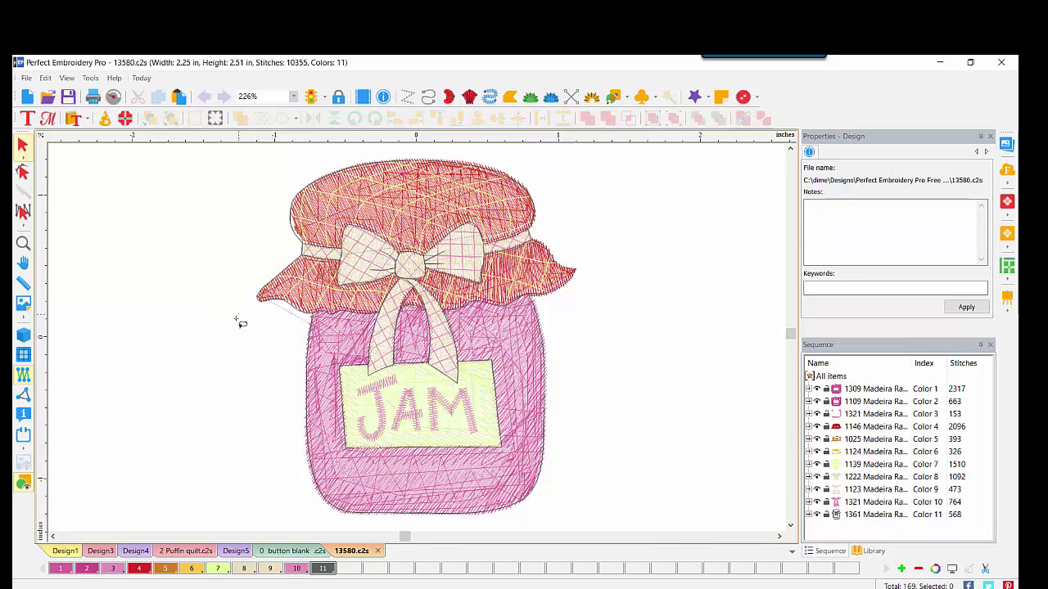
{"action": "mouse_move", "coordinate": [237, 318]}
{"action": "left_mouse_down"}
{"action": "mouse_move", "coordinate": [238, 395]}
{"action": "mouse_move", "coordinate": [262, 451]}
{"action": "mouse_move", "coordinate": [322, 515]}
{"action": "mouse_move", "coordinate": [374, 528]}
{"action": "mouse_move", "coordinate": [513, 534]}
{"action": "mouse_move", "coordinate": [629, 482]}
{"action": "mouse_move", "coordinate": [641, 378]}
{"action": "mouse_move", "coordinate": [614, 327]}
{"action": "mouse_move", "coordinate": [564, 303]}
{"action": "mouse_move", "coordinate": [506, 291]}
{"action": "mouse_move", "coordinate": [263, 295]}
{"action": "mouse_move", "coordinate": [246, 311]}
{"action": "mouse_move", "coordinate": [232, 361]}
{"action": "left_mouse_up"}
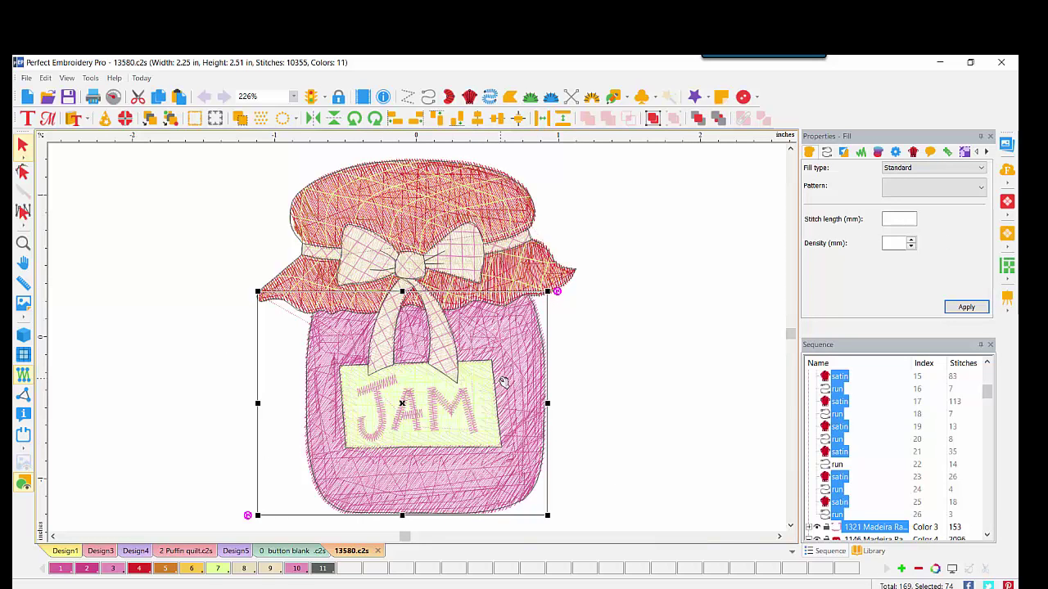
{"action": "key", "text": "Delete"}
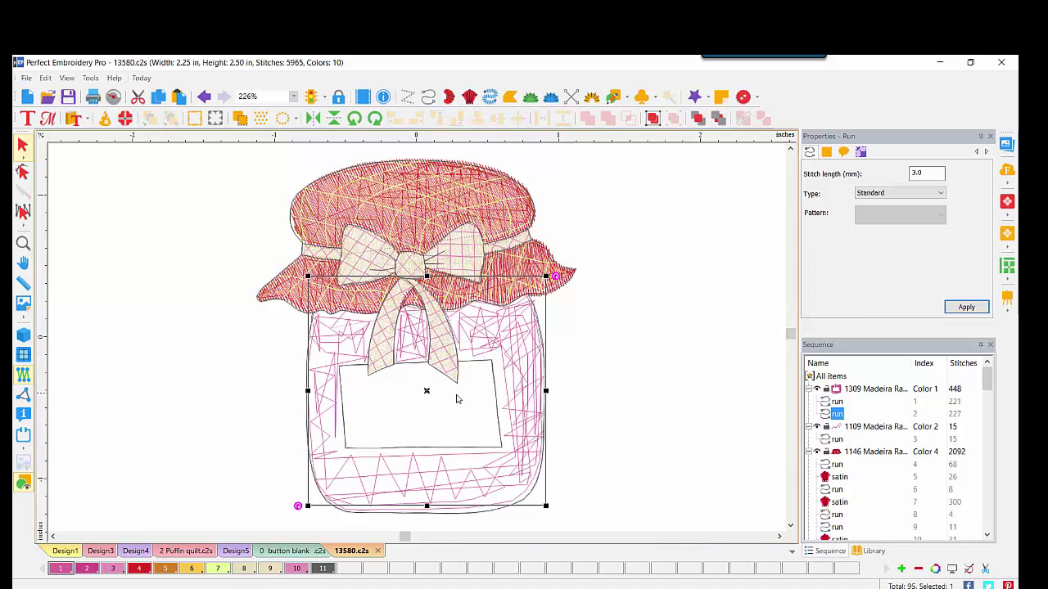
Step: Pull each of the two leftover Color 1 runs away from the jar to inspect it, undoing each move
{"action": "left_click", "coordinate": [22, 147]}
{"action": "left_click_drag", "start_coordinate": [509, 369], "coordinate": [741, 358]}
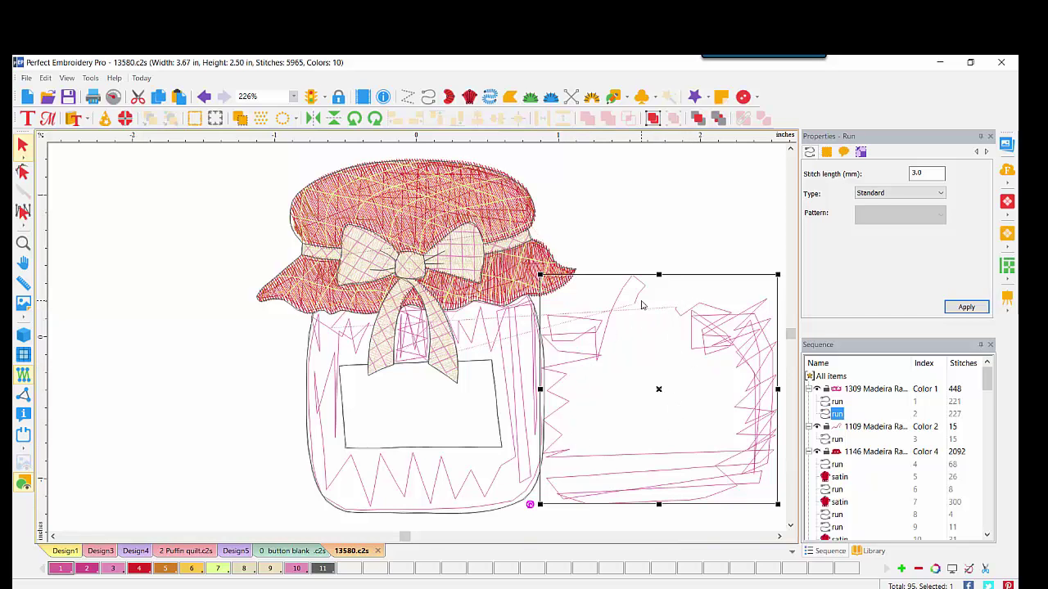
{"action": "left_click", "coordinate": [204, 97]}
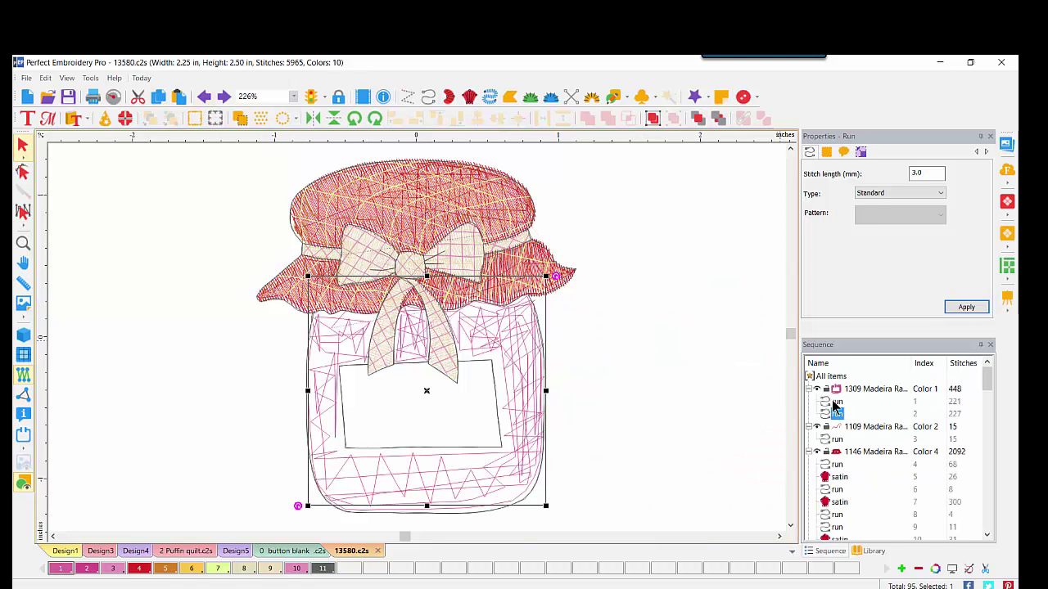
{"action": "left_click", "coordinate": [835, 402]}
{"action": "left_click_drag", "start_coordinate": [502, 346], "coordinate": [768, 338]}
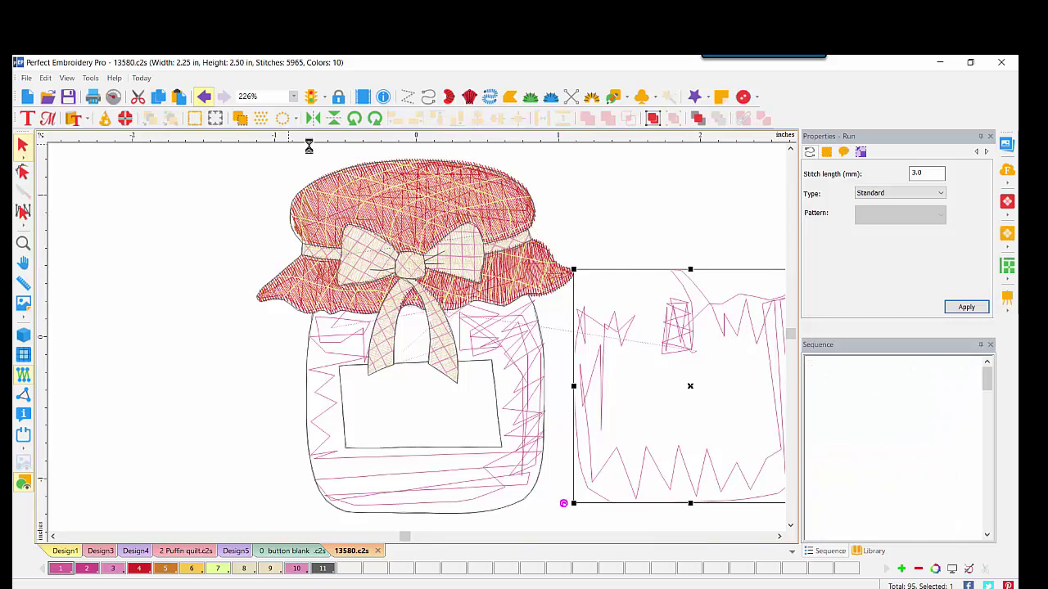
{"action": "left_click", "coordinate": [205, 98]}
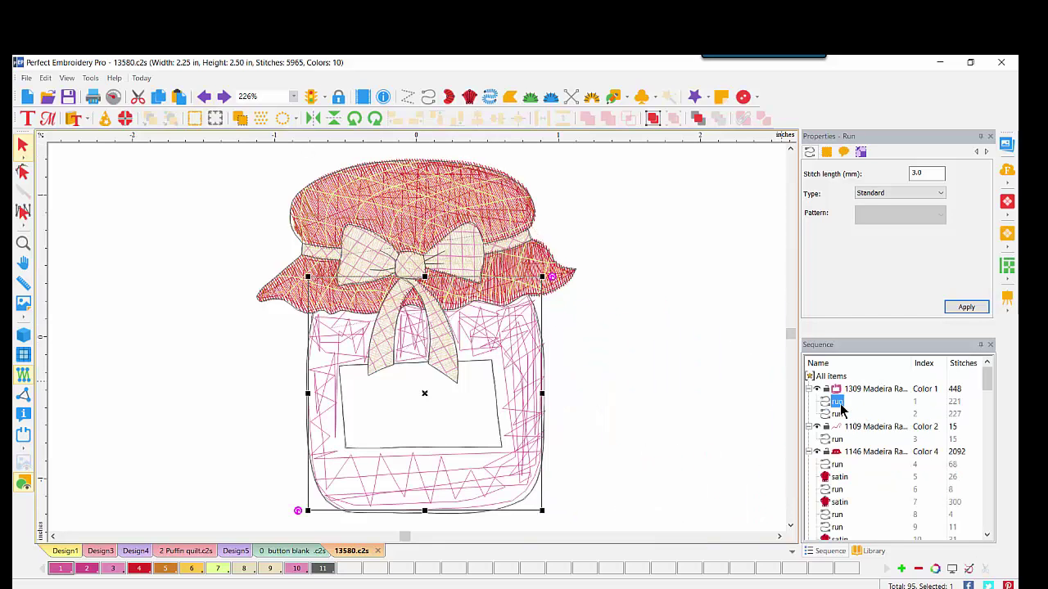
Step: Delete the two Color 1 runs inside the jar and undo the edits back to the original design
{"action": "key", "text": "Delete"}
{"action": "key", "text": "Delete"}
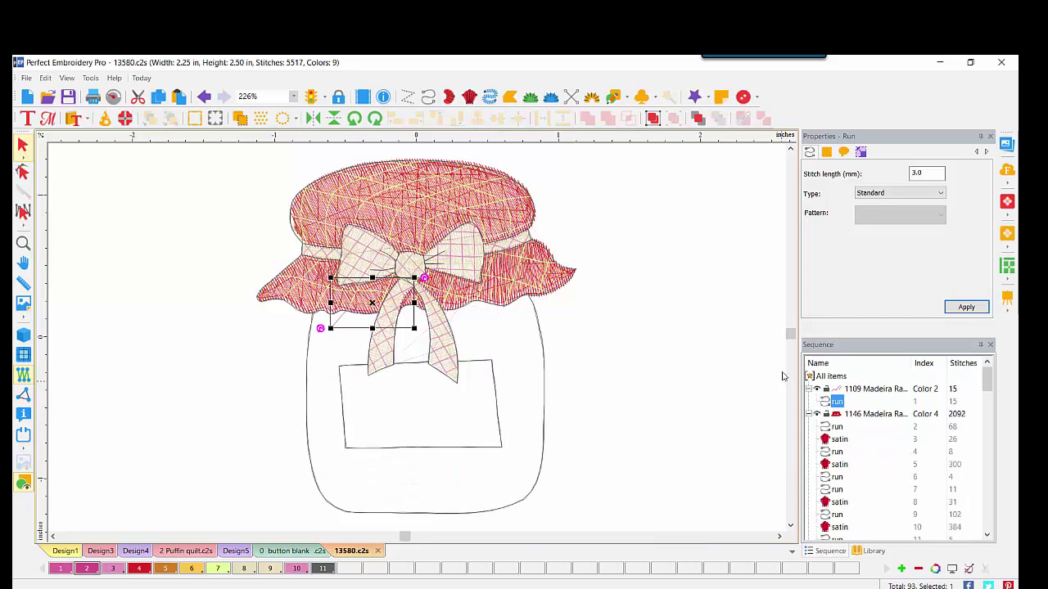
{"action": "left_click", "coordinate": [204, 97]}
{"action": "left_click", "coordinate": [205, 96]}
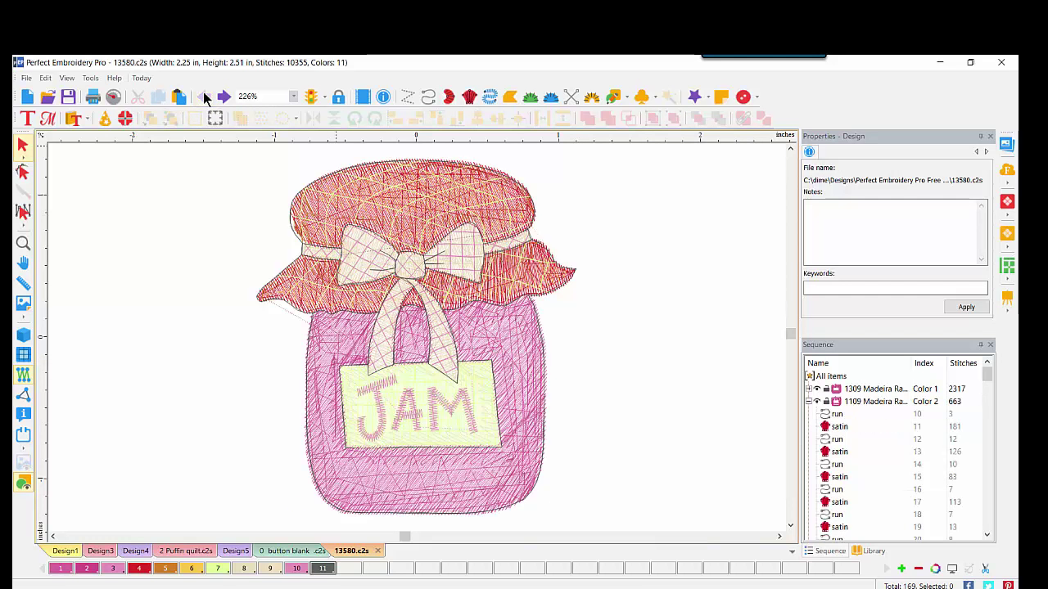
Step: Show the jar in 3D, lasso its cloth lid and delete the selected stitch objects
{"action": "left_click", "coordinate": [23, 335]}
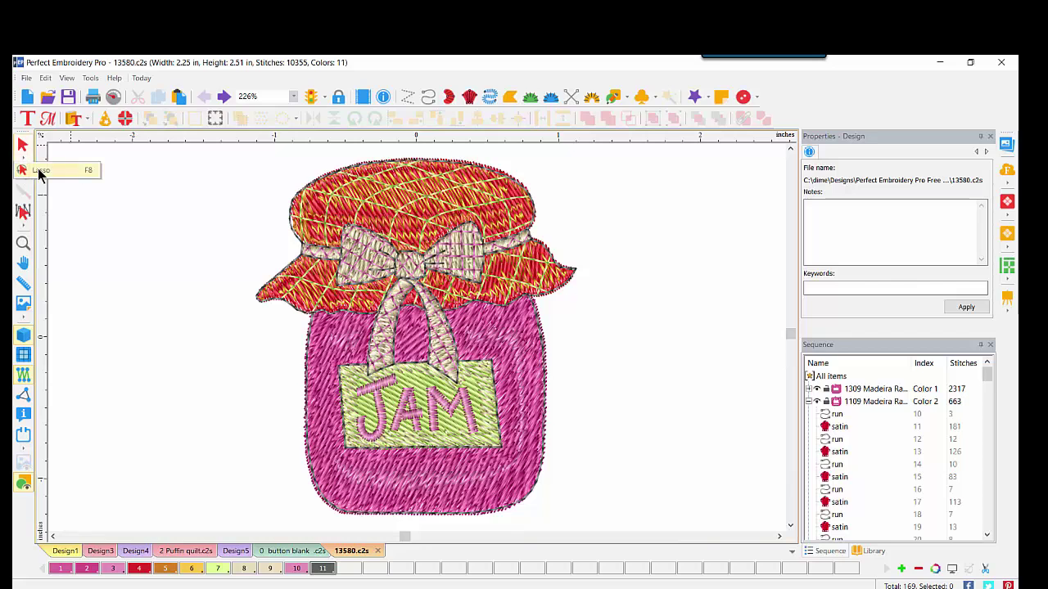
{"action": "left_click", "coordinate": [33, 170]}
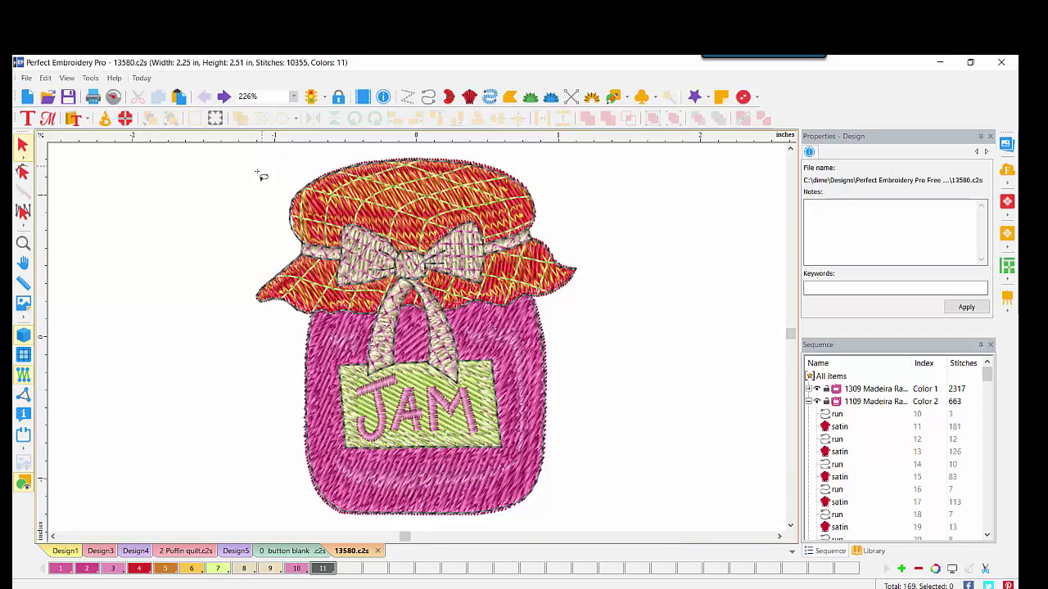
{"action": "mouse_move", "coordinate": [260, 170]}
{"action": "left_mouse_down"}
{"action": "mouse_move", "coordinate": [226, 236]}
{"action": "mouse_move", "coordinate": [236, 301]}
{"action": "mouse_move", "coordinate": [252, 311]}
{"action": "mouse_move", "coordinate": [354, 324]}
{"action": "mouse_move", "coordinate": [518, 321]}
{"action": "mouse_move", "coordinate": [612, 284]}
{"action": "mouse_move", "coordinate": [626, 246]}
{"action": "mouse_move", "coordinate": [616, 205]}
{"action": "mouse_move", "coordinate": [586, 175]}
{"action": "mouse_move", "coordinate": [541, 152]}
{"action": "mouse_move", "coordinate": [455, 144]}
{"action": "mouse_move", "coordinate": [310, 146]}
{"action": "mouse_move", "coordinate": [215, 235]}
{"action": "left_mouse_up"}
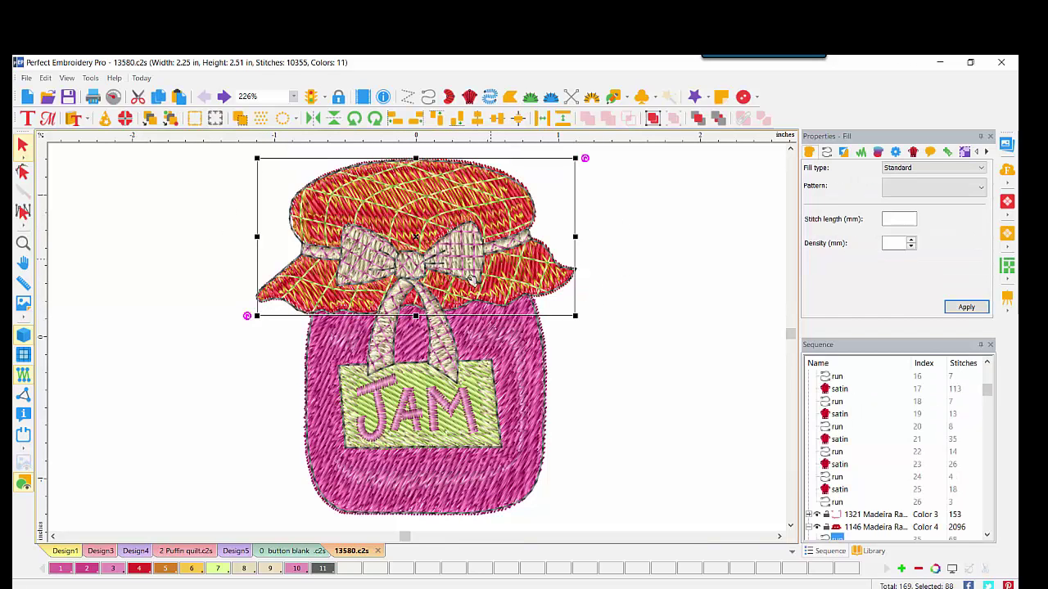
{"action": "key", "text": "Delete"}
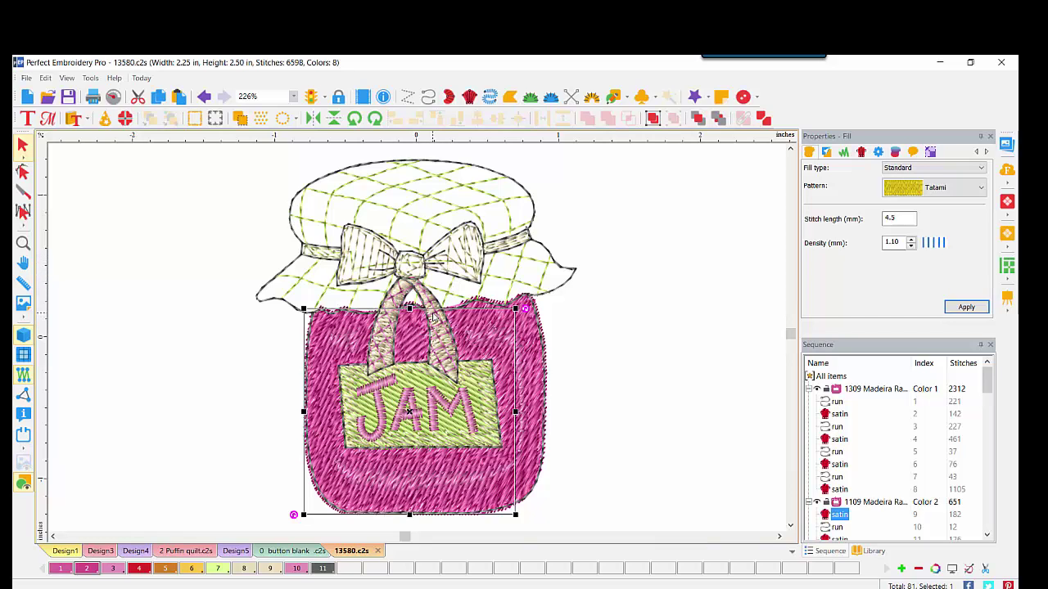
Step: Move all green Color 7 objects off the jar to inspect them, and undo both this move and the lid deletion
{"action": "left_click", "coordinate": [397, 190]}
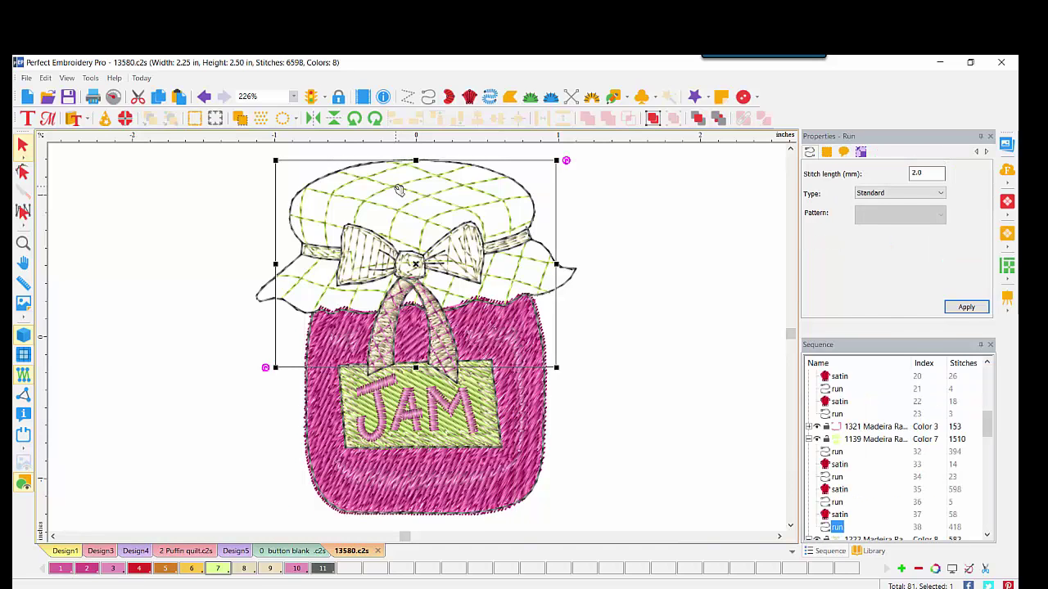
{"action": "left_click", "coordinate": [855, 439]}
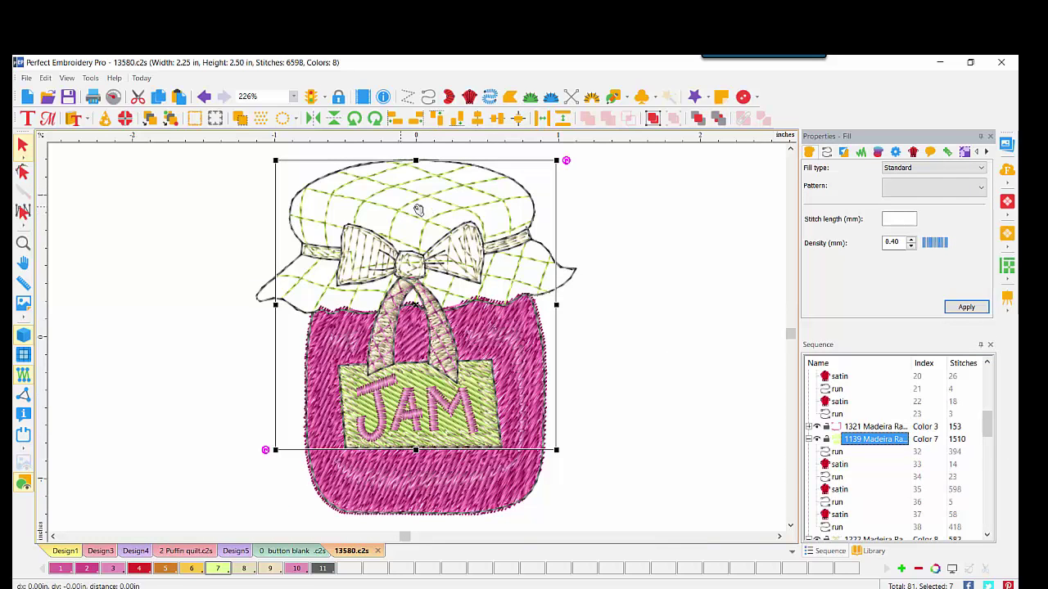
{"action": "left_click_drag", "start_coordinate": [418, 210], "coordinate": [709, 298]}
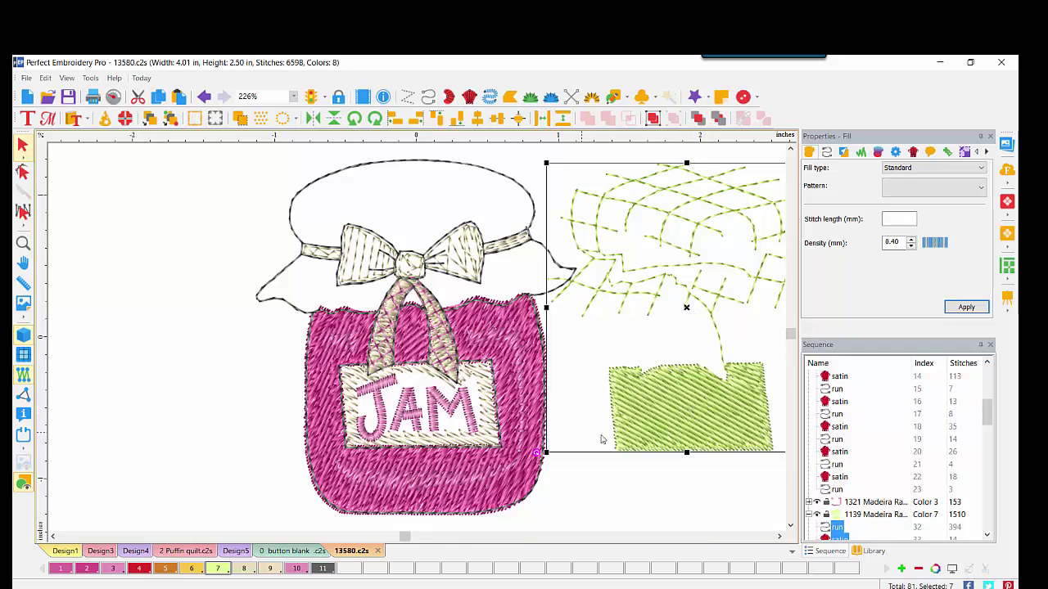
{"action": "left_click", "coordinate": [239, 117]}
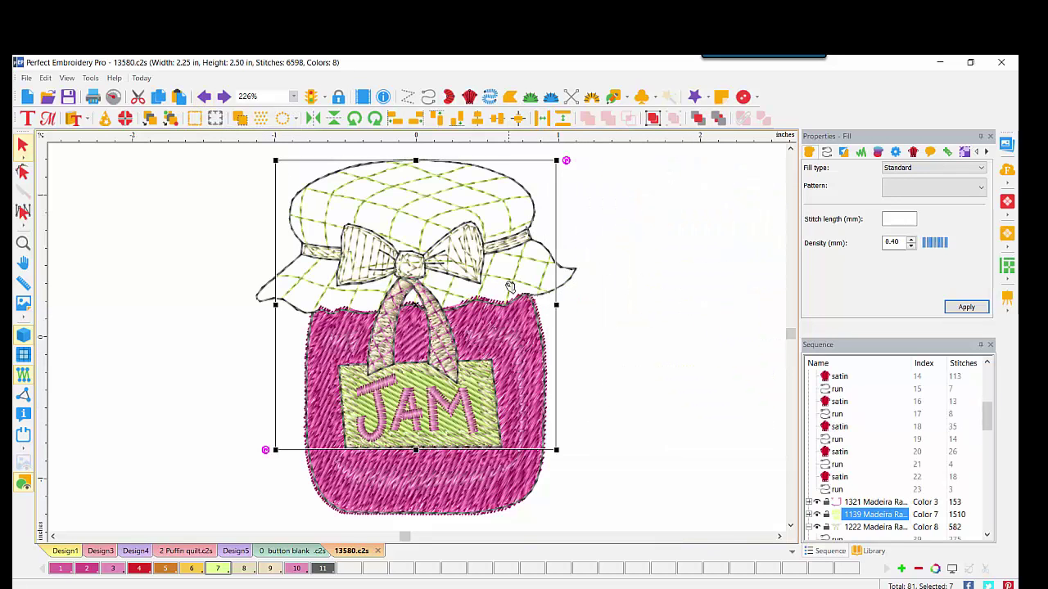
{"action": "left_click", "coordinate": [205, 98]}
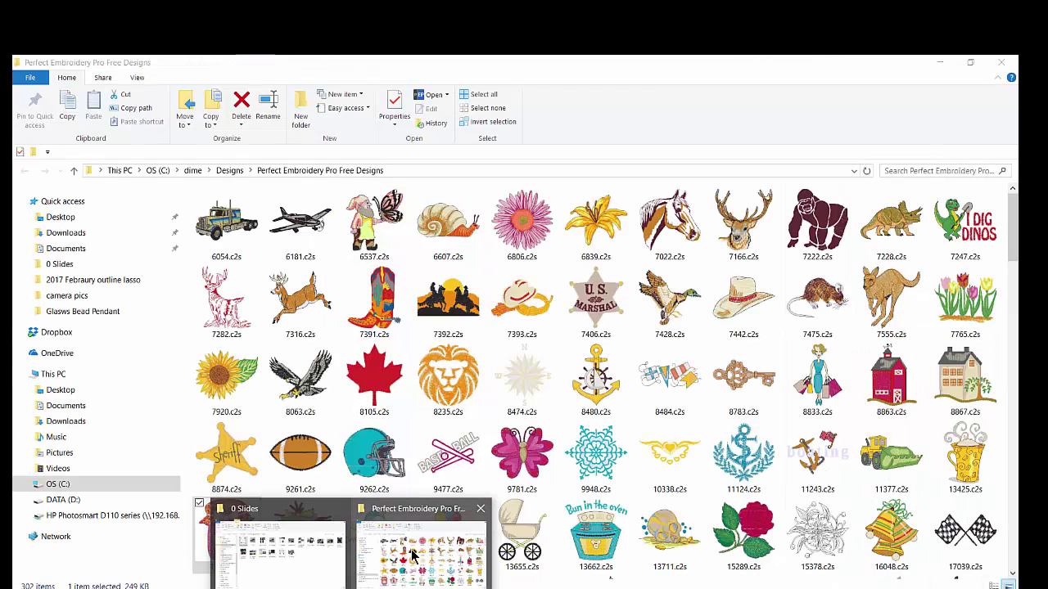
Step: Switch to the free designs folder, open the butterfly design 9781.c2s and show it in 3D
{"action": "left_click", "coordinate": [458, 556]}
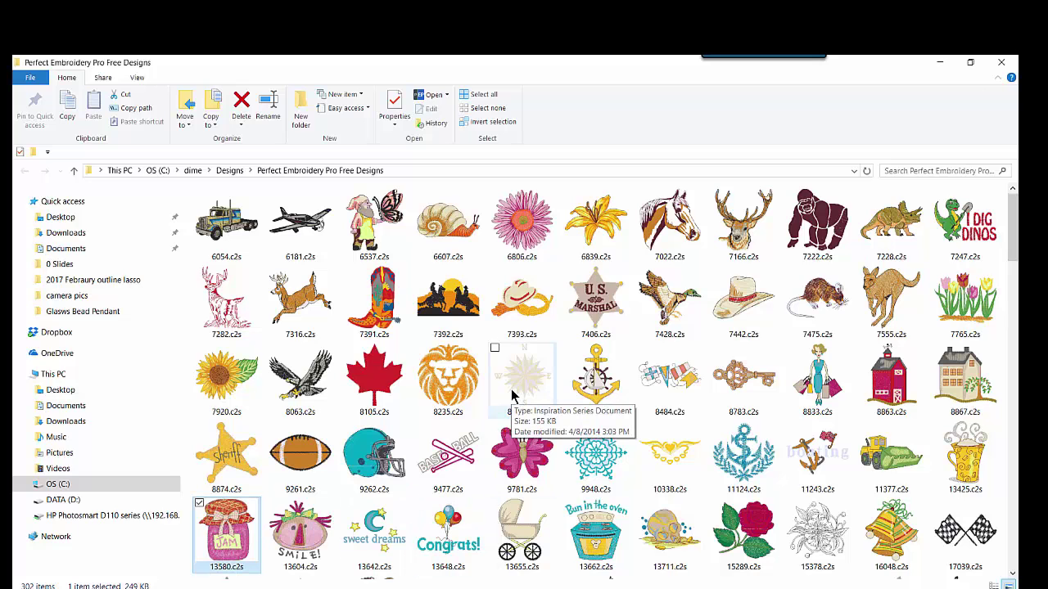
{"action": "double_click", "coordinate": [531, 455]}
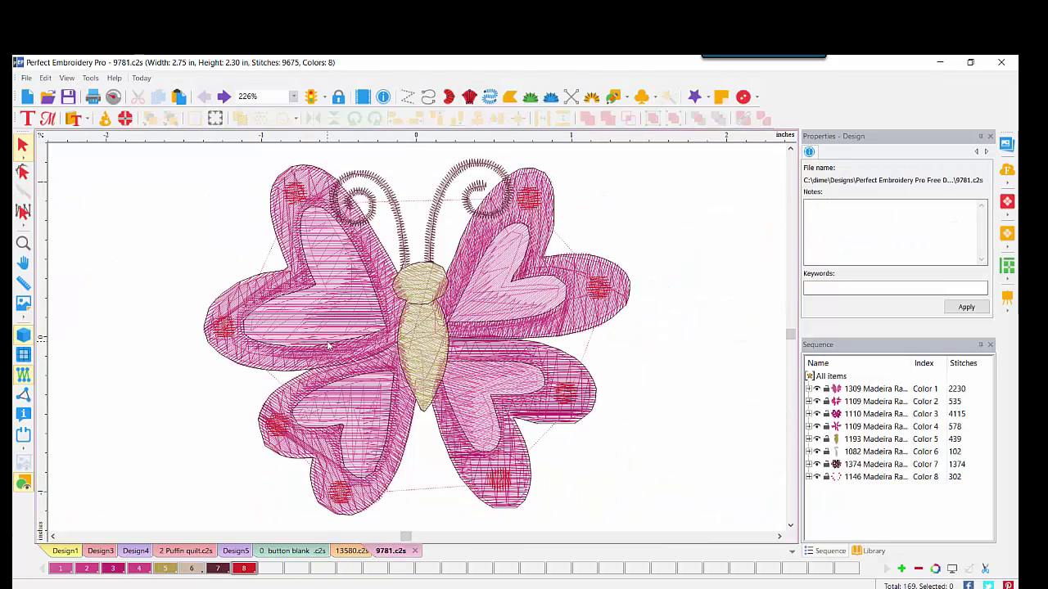
{"action": "left_click", "coordinate": [23, 335]}
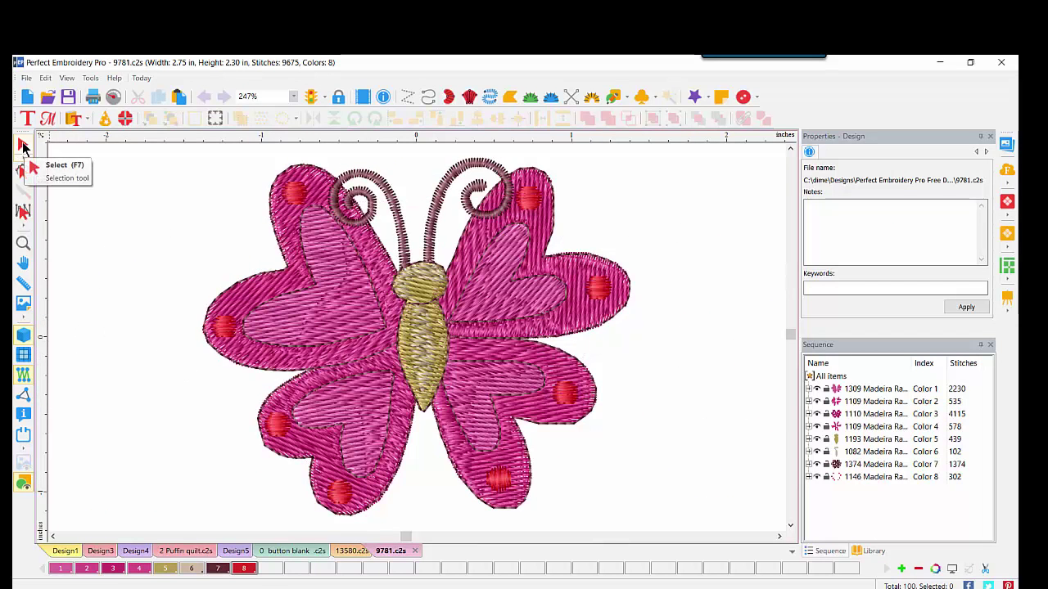
Step: Lasso the butterfly's two lower wings and delete the selected stitch objects
{"action": "left_click", "coordinate": [23, 168]}
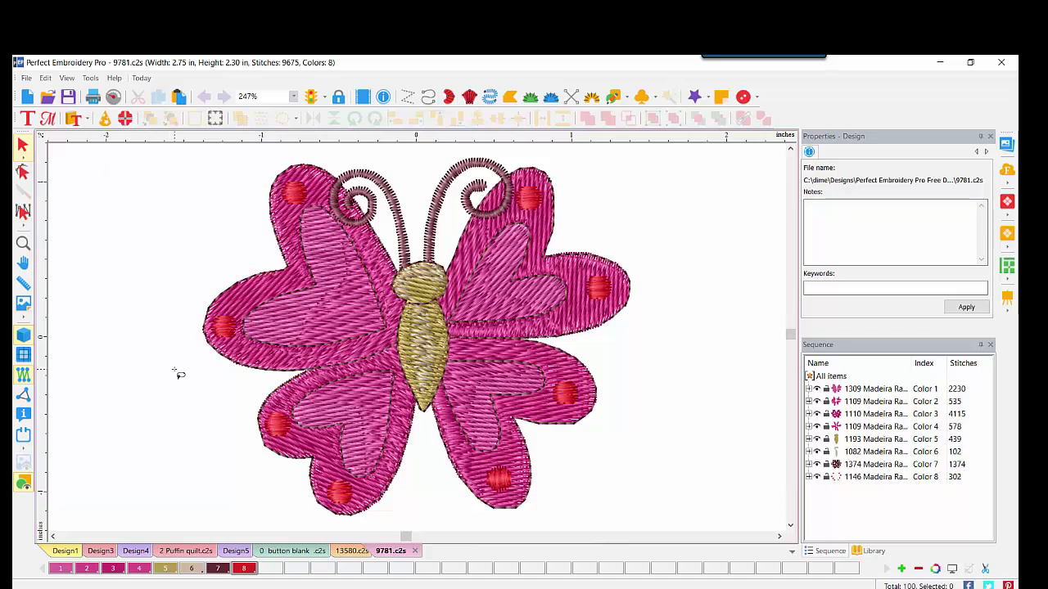
{"action": "mouse_move", "coordinate": [174, 371]}
{"action": "left_mouse_down"}
{"action": "mouse_move", "coordinate": [177, 438]}
{"action": "mouse_move", "coordinate": [229, 487]}
{"action": "mouse_move", "coordinate": [410, 531]}
{"action": "mouse_move", "coordinate": [508, 529]}
{"action": "mouse_move", "coordinate": [654, 499]}
{"action": "mouse_move", "coordinate": [715, 413]}
{"action": "mouse_move", "coordinate": [698, 382]}
{"action": "mouse_move", "coordinate": [621, 350]}
{"action": "mouse_move", "coordinate": [468, 333]}
{"action": "mouse_move", "coordinate": [307, 366]}
{"action": "mouse_move", "coordinate": [217, 357]}
{"action": "mouse_move", "coordinate": [161, 401]}
{"action": "left_mouse_up"}
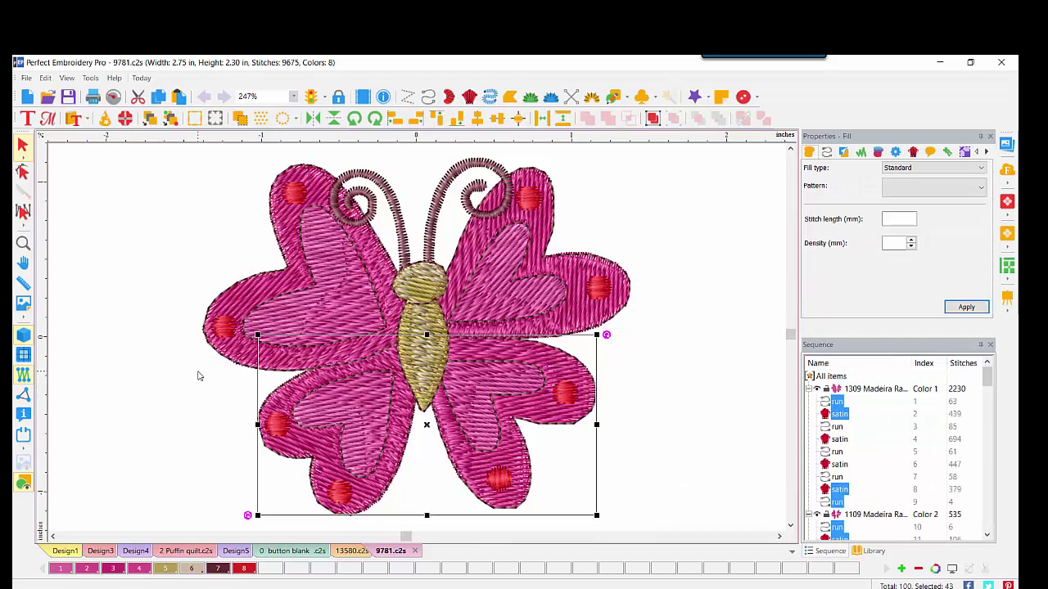
{"action": "key", "text": "Delete"}
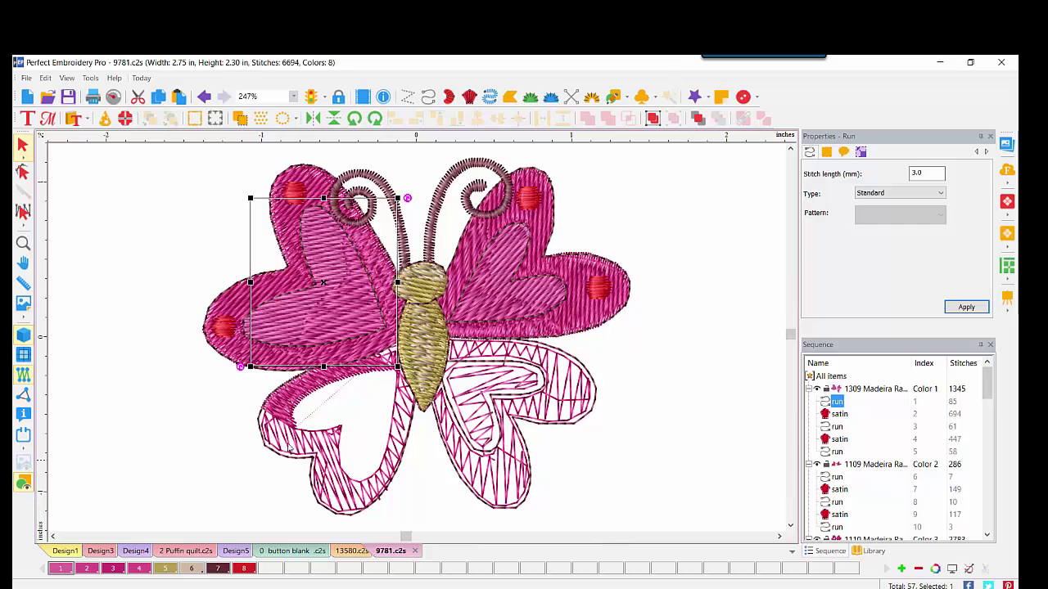
Step: Delete the leftover satin fill and run object from the butterfly's lower-left wing, one object at a time
{"action": "left_click", "coordinate": [286, 414]}
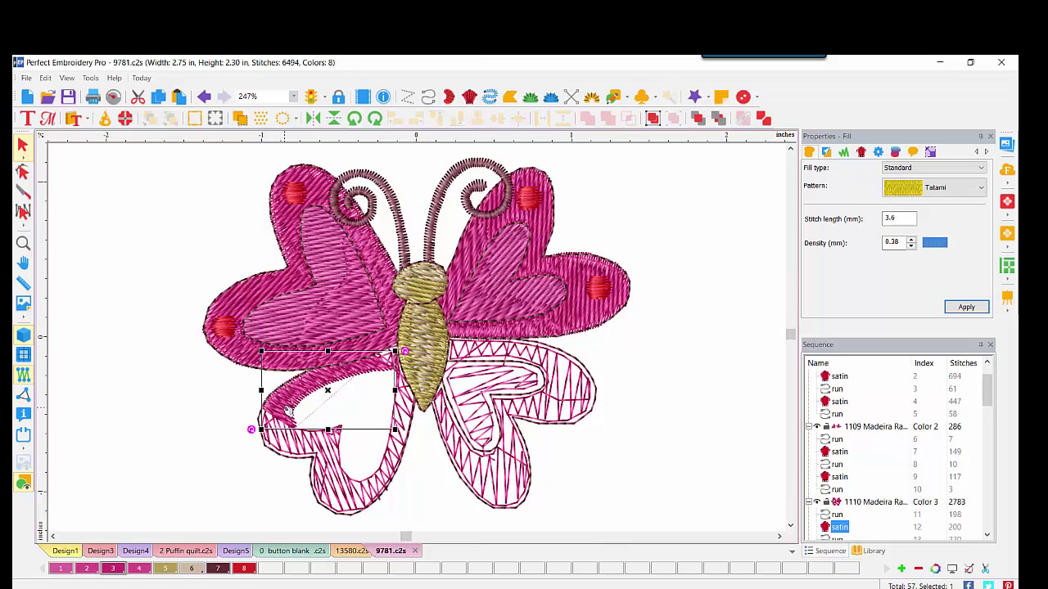
{"action": "key", "text": "Delete"}
{"action": "left_click", "coordinate": [278, 427]}
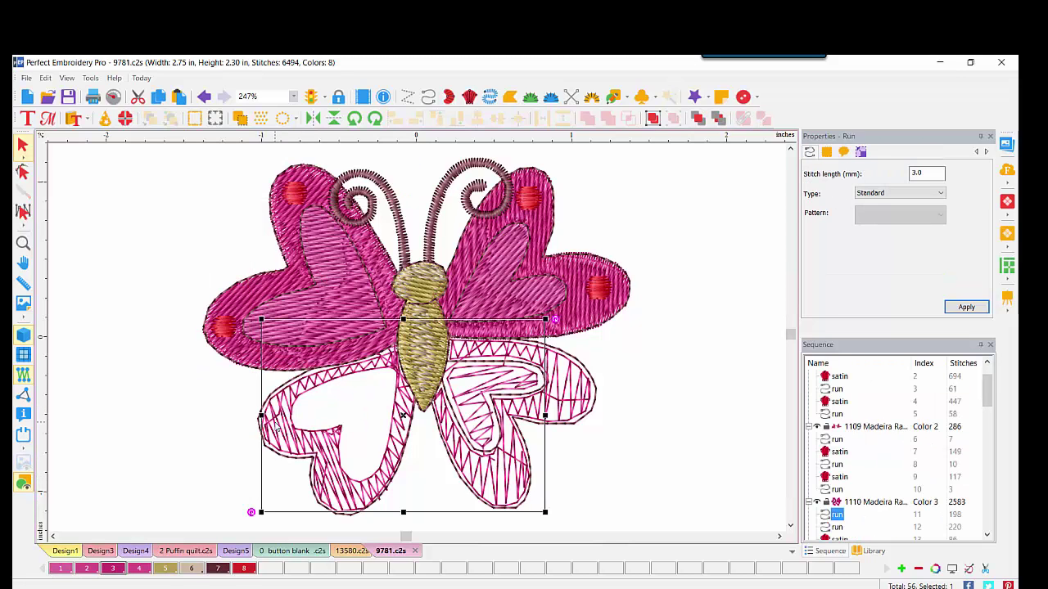
{"action": "key", "text": "Delete"}
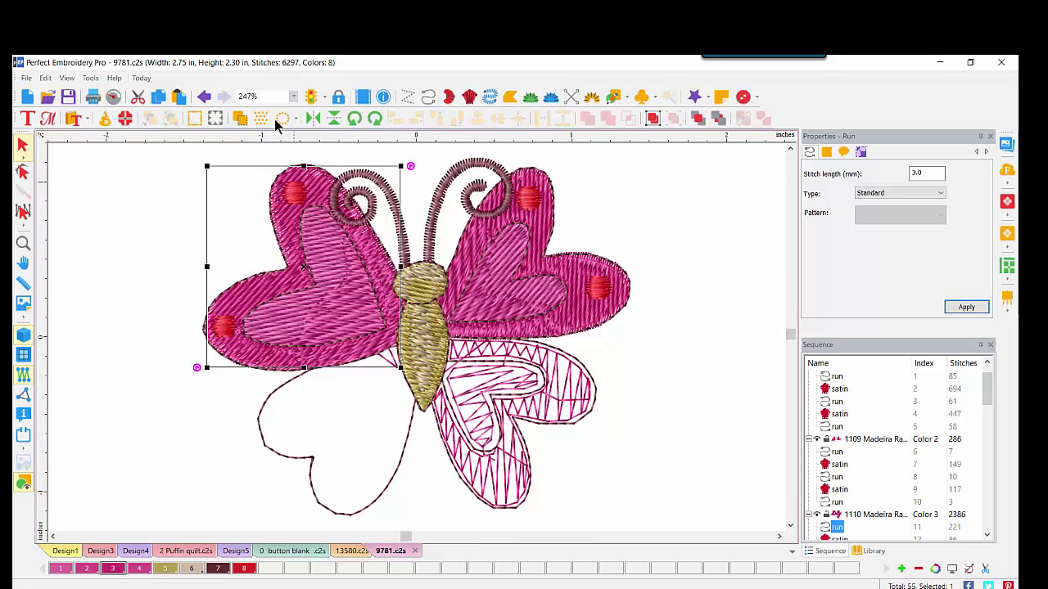
Step: Undo all the wing deletions to restore the complete butterfly
{"action": "left_click", "coordinate": [205, 98]}
{"action": "left_click", "coordinate": [206, 97]}
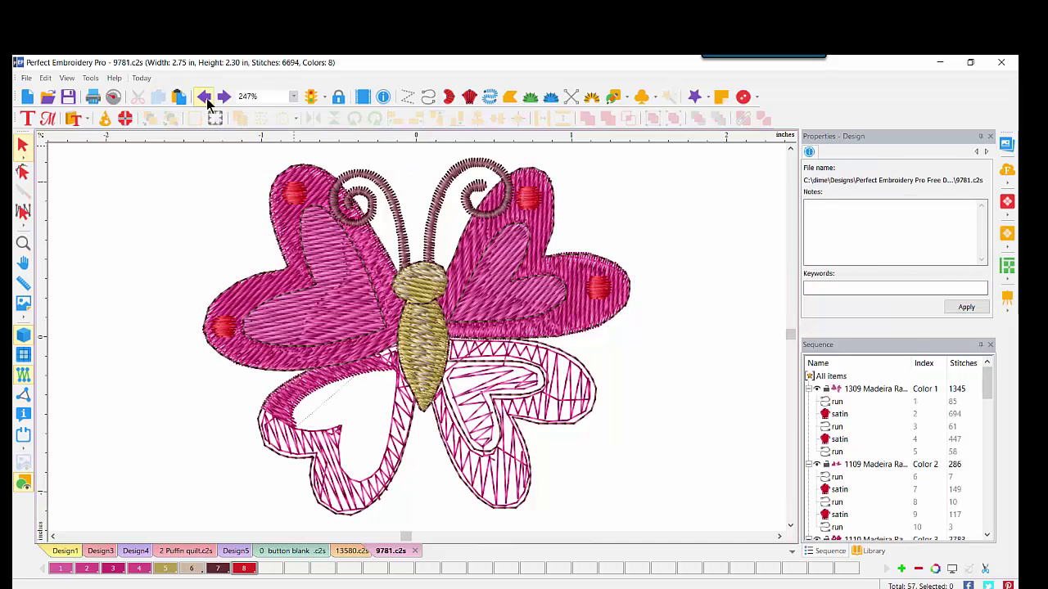
{"action": "left_click", "coordinate": [206, 99]}
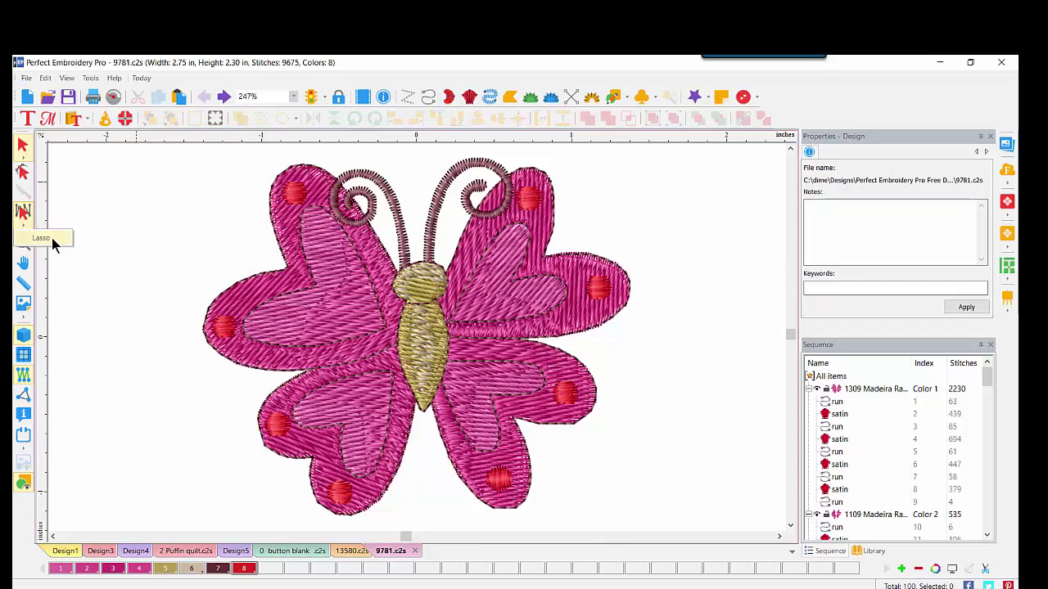
Step: Lasso the individual stitches of both lower wings and the body's tail in stitch mode and delete them
{"action": "key", "text": "F10"}
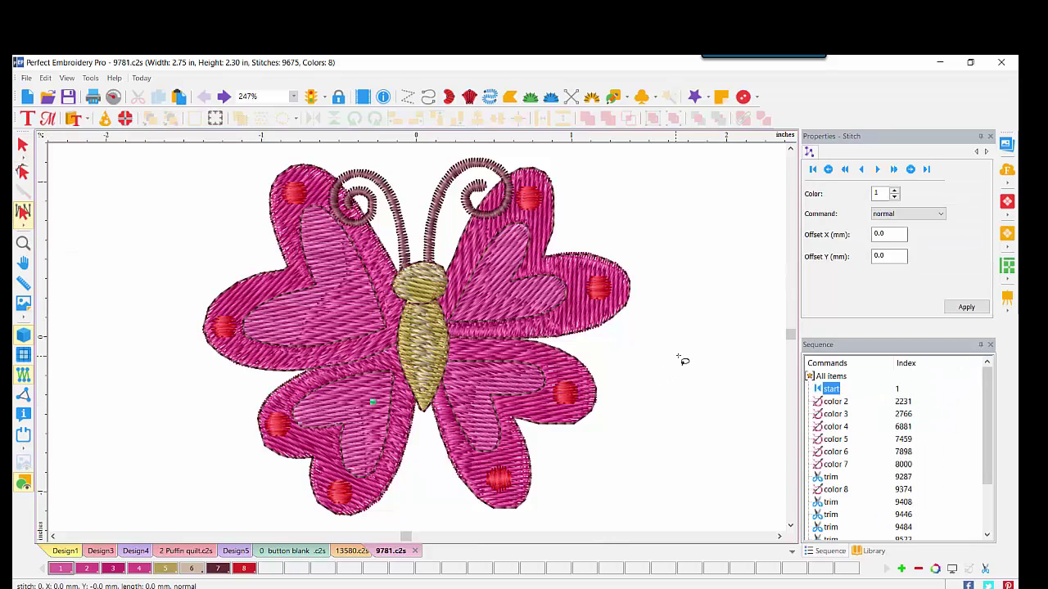
{"action": "mouse_move", "coordinate": [702, 469]}
{"action": "left_mouse_down"}
{"action": "mouse_move", "coordinate": [697, 410]}
{"action": "mouse_move", "coordinate": [663, 371]}
{"action": "mouse_move", "coordinate": [606, 346]}
{"action": "mouse_move", "coordinate": [530, 343]}
{"action": "mouse_move", "coordinate": [241, 381]}
{"action": "mouse_move", "coordinate": [180, 420]}
{"action": "mouse_move", "coordinate": [175, 466]}
{"action": "mouse_move", "coordinate": [247, 519]}
{"action": "mouse_move", "coordinate": [318, 536]}
{"action": "mouse_move", "coordinate": [561, 533]}
{"action": "mouse_move", "coordinate": [661, 460]}
{"action": "mouse_move", "coordinate": [736, 379]}
{"action": "mouse_move", "coordinate": [739, 351]}
{"action": "left_mouse_up"}
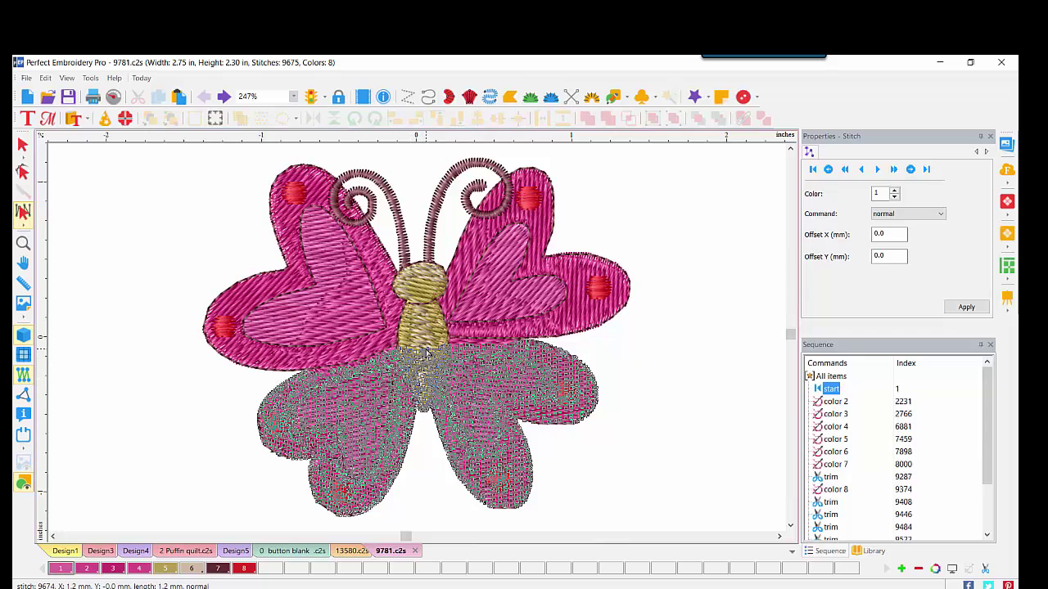
{"action": "key", "text": "Delete"}
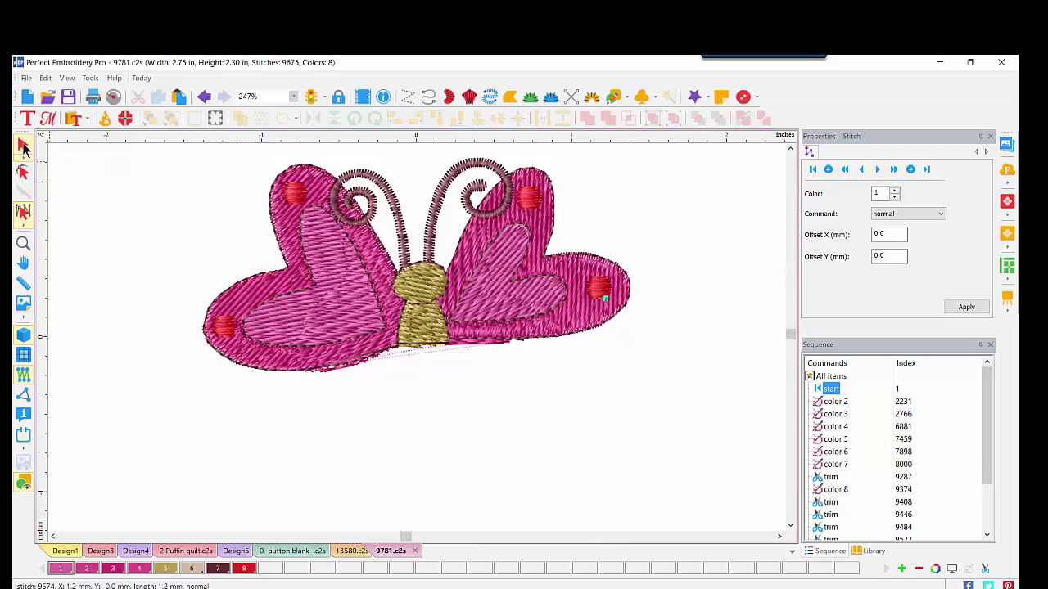
{"action": "left_click", "coordinate": [24, 211]}
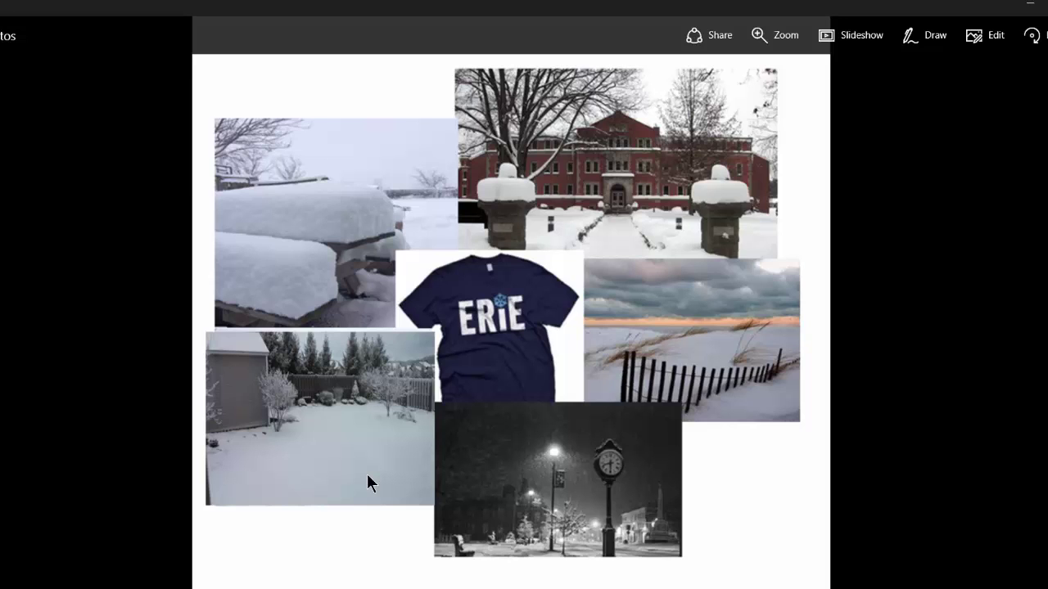
Step: Look through the finished button photo and the Button Bling magazine article, ending on the picture of all the buttons
{"action": "key", "text": "Right"}
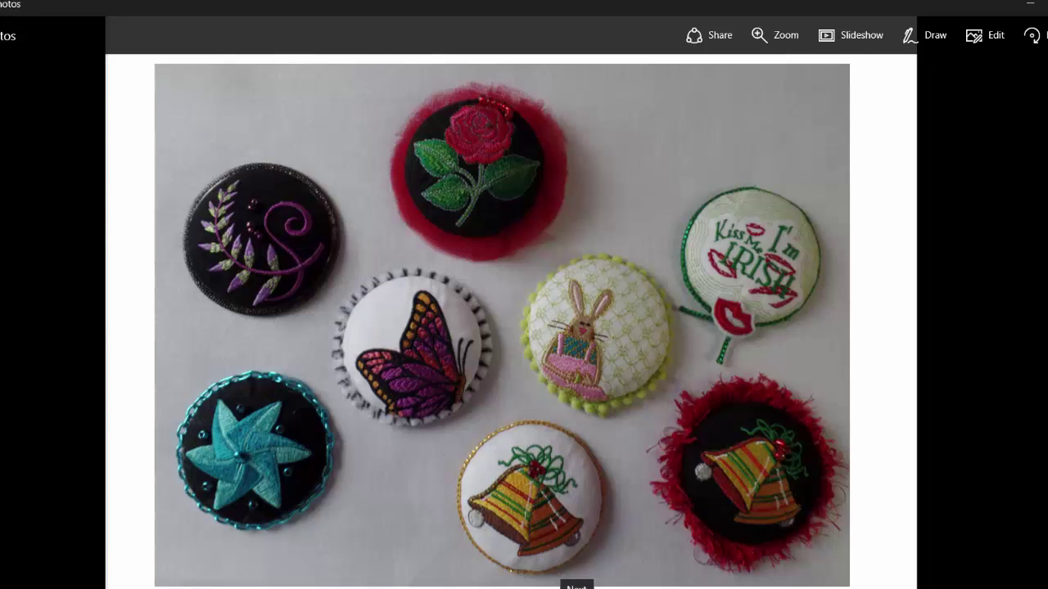
{"action": "key", "text": "Right"}
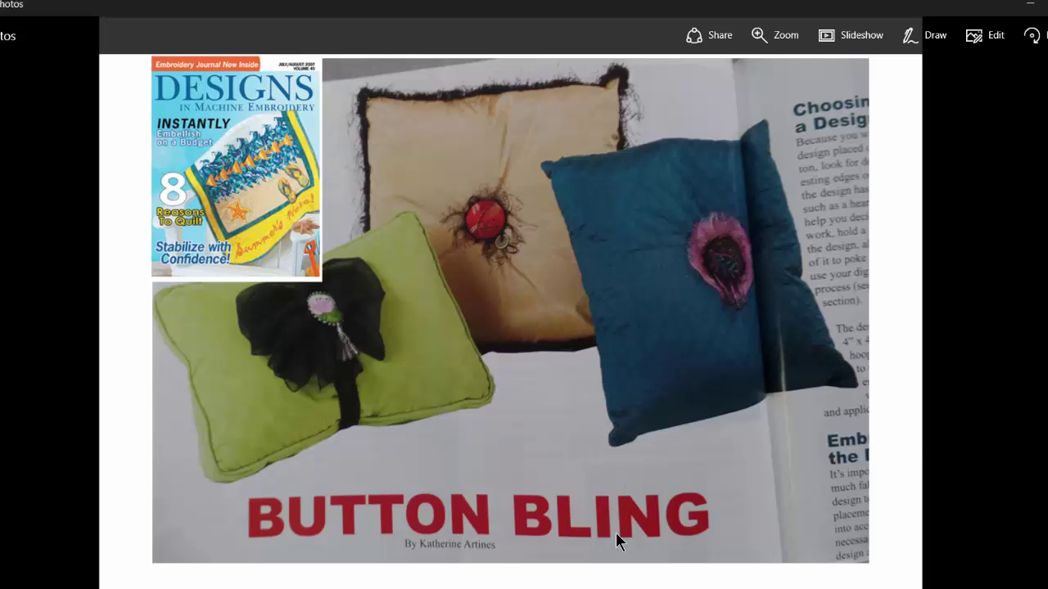
{"action": "key", "text": "Left"}
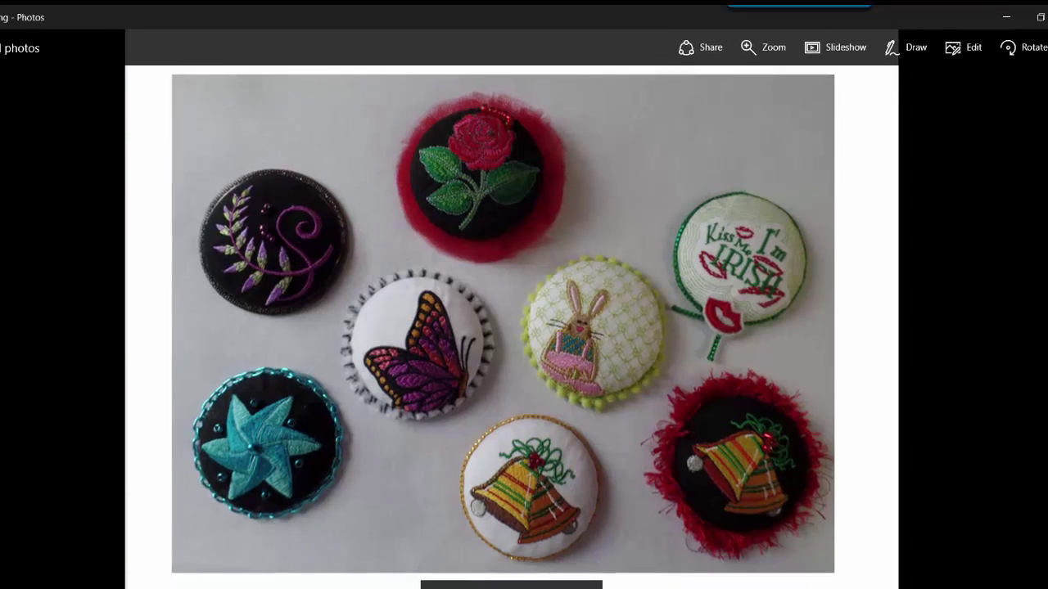
Step: Switch to Perfect Embroidery Pro's button blank design, select its circle and expand its Color 7 entry to examine the object type
{"action": "mouse_move", "coordinate": [509, 588]}
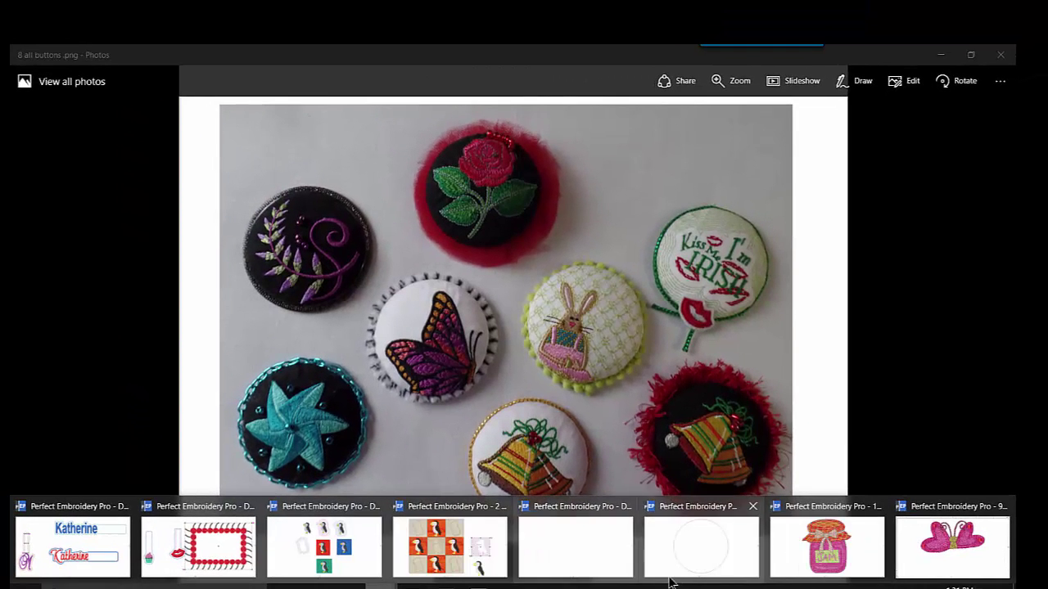
{"action": "left_click", "coordinate": [659, 536]}
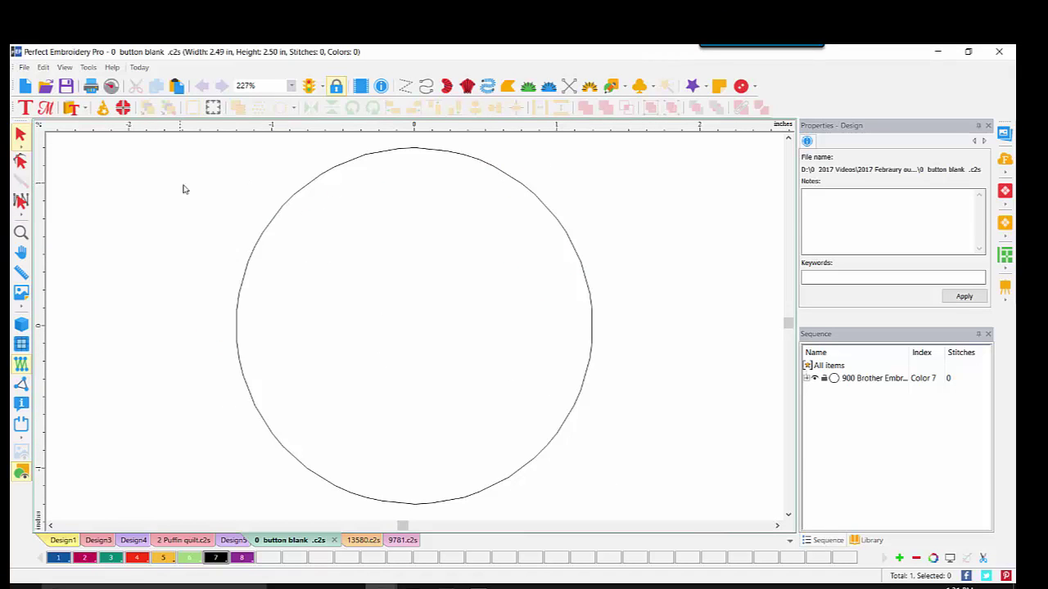
{"action": "left_click", "coordinate": [264, 237]}
{"action": "left_click", "coordinate": [264, 237]}
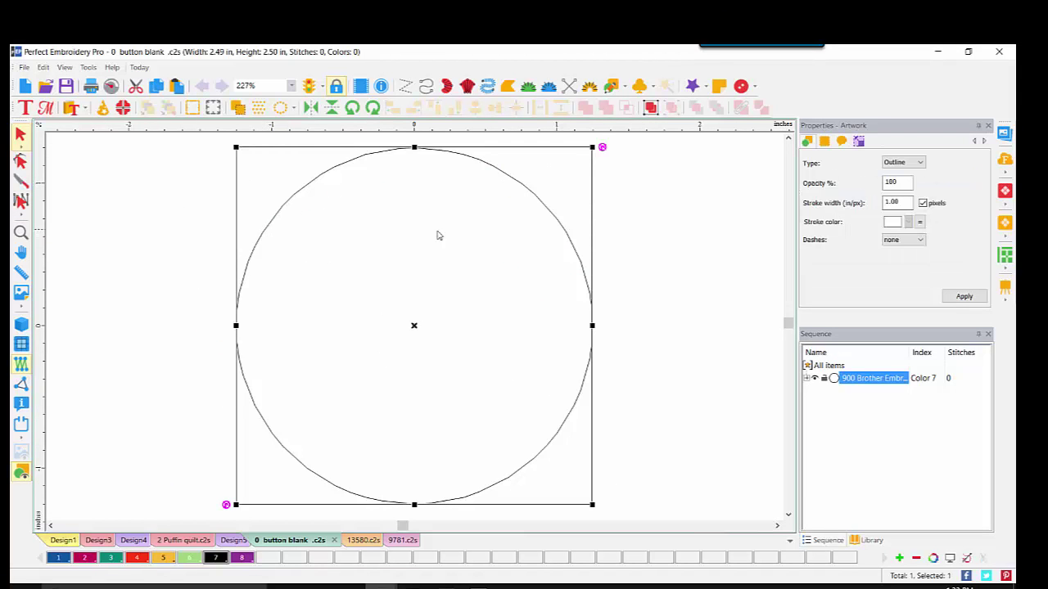
{"action": "left_click", "coordinate": [807, 378]}
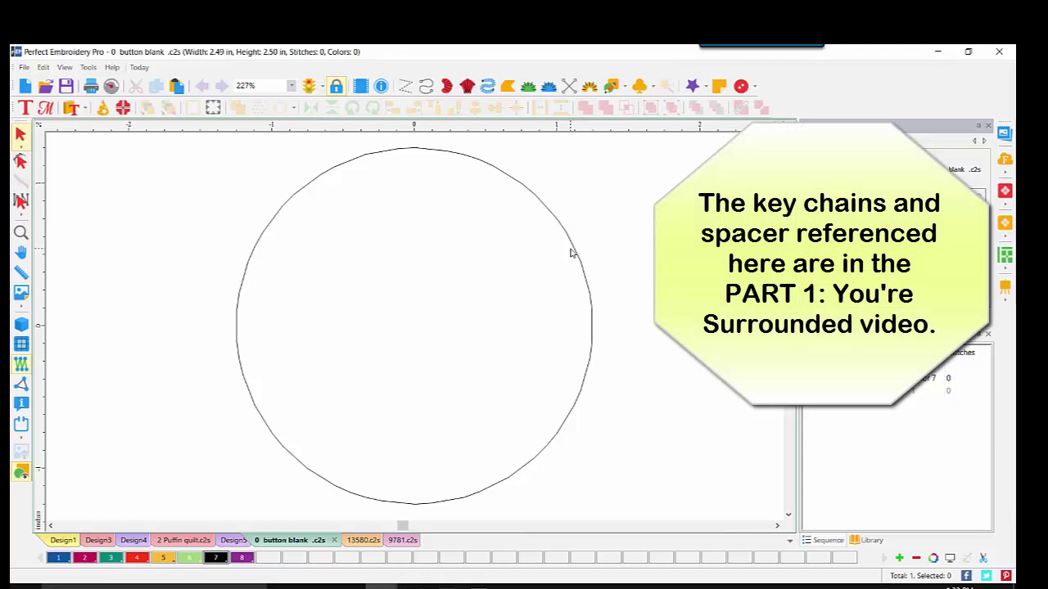
Step: Open 0 button blank w cut line.c2s and examine its inner artwork circle and outer cut-line run
{"action": "left_click", "coordinate": [45, 85]}
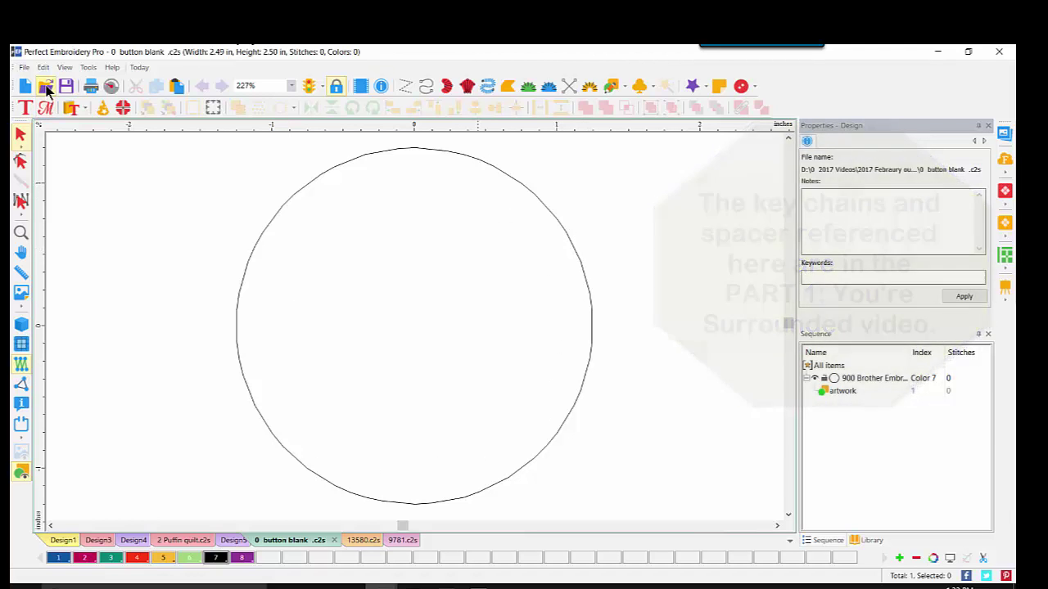
{"action": "double_click", "coordinate": [356, 149]}
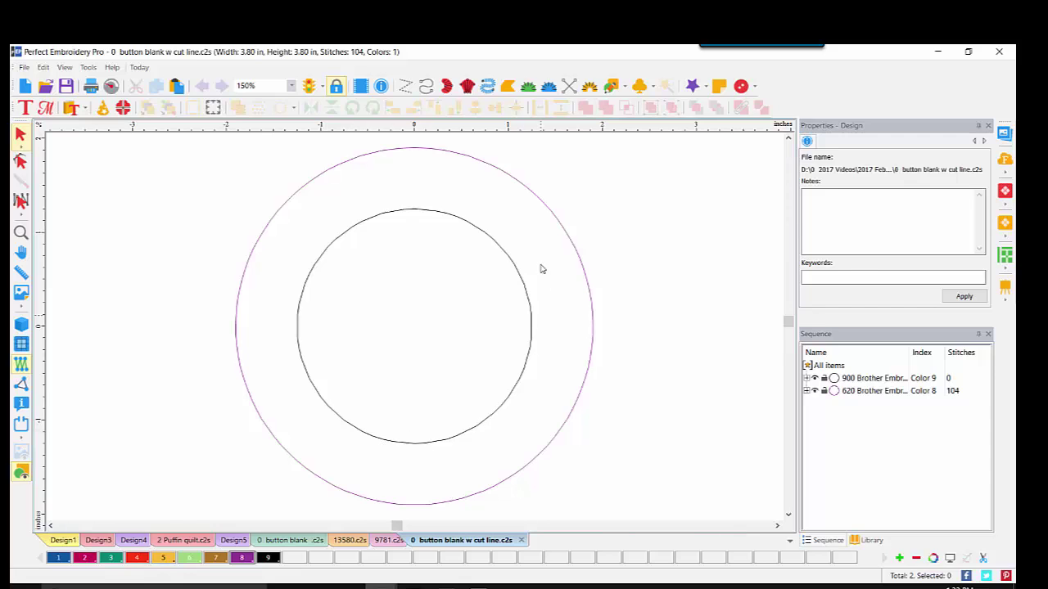
{"action": "left_click", "coordinate": [435, 216]}
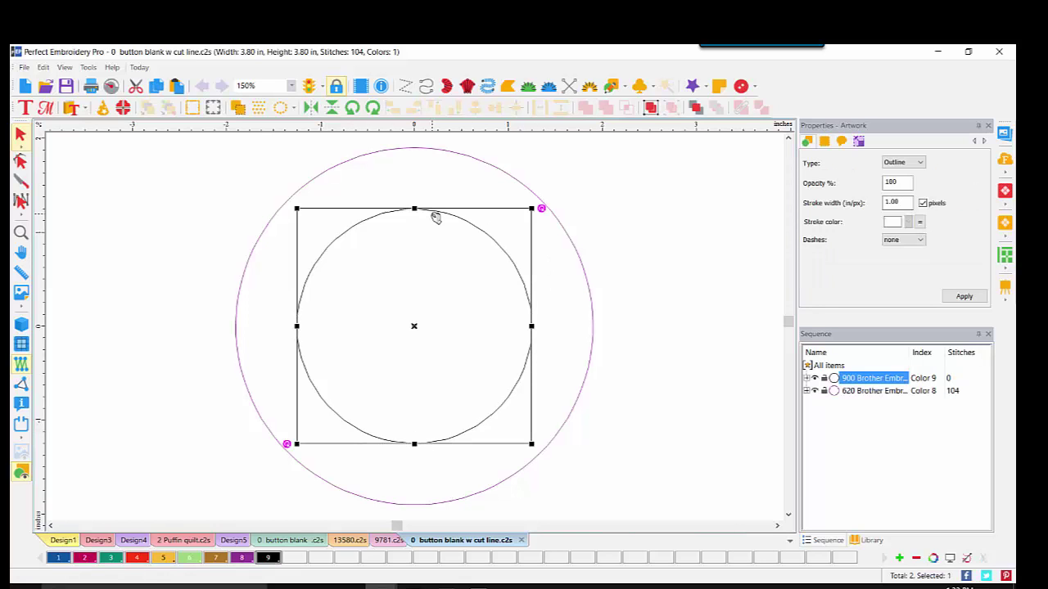
{"action": "left_click", "coordinate": [466, 158]}
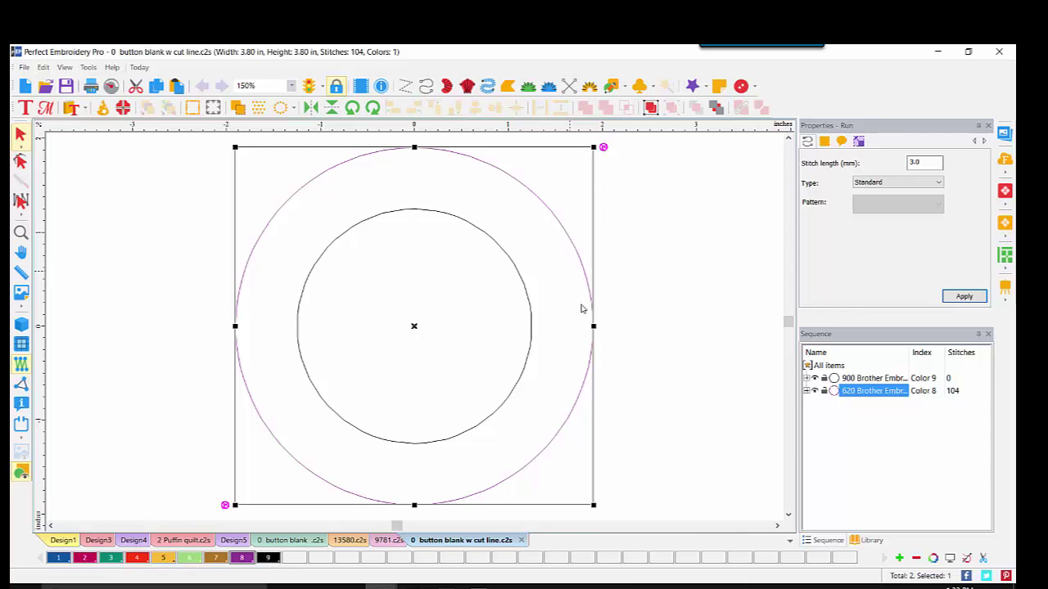
{"action": "left_click", "coordinate": [807, 391]}
{"action": "left_click", "coordinate": [841, 416]}
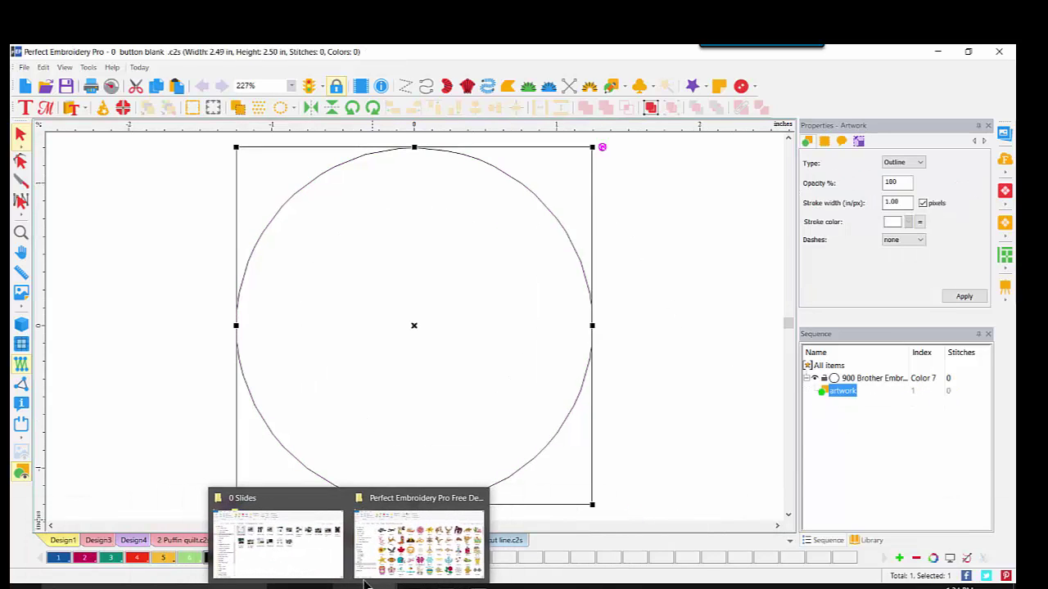
Step: Search the Perfect Embroidery Pro Free Designs folder for 41192 and open the pinwheel design 41192.c2s
{"action": "left_click", "coordinate": [409, 528]}
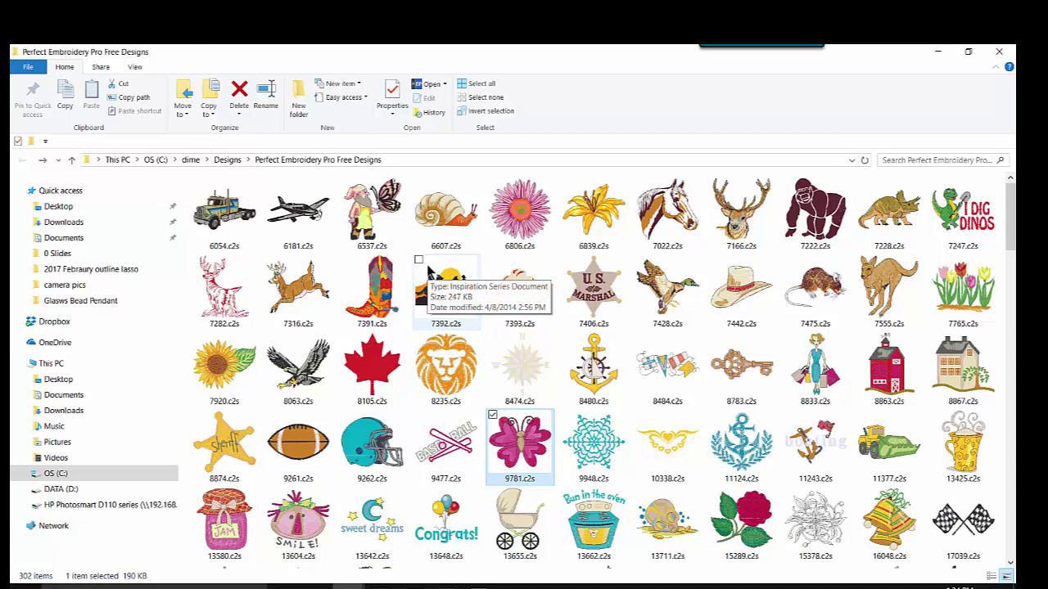
{"action": "left_click", "coordinate": [881, 161]}
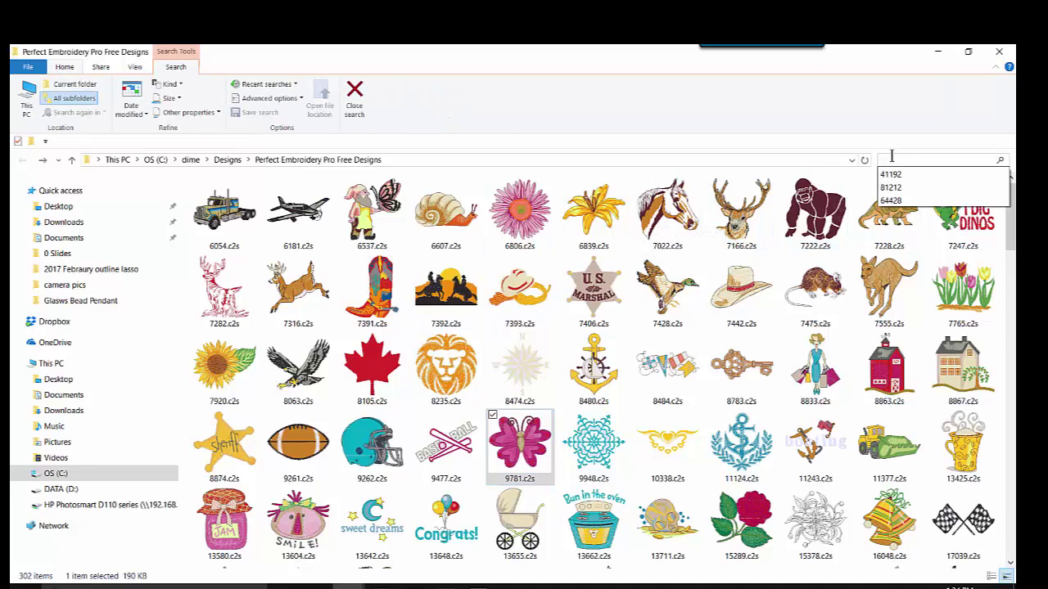
{"action": "type", "text": "411"}
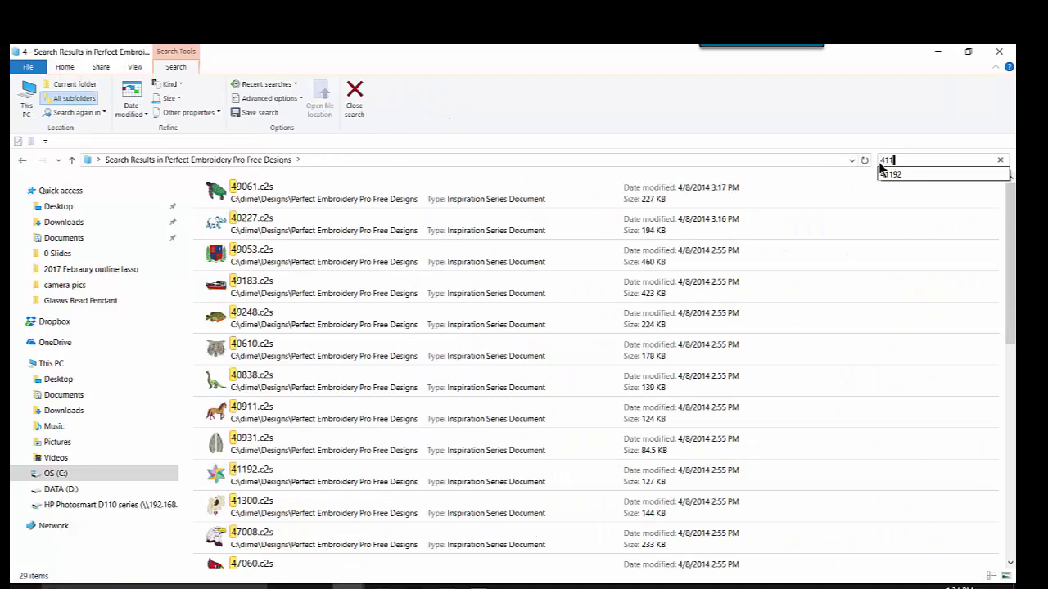
{"action": "type", "text": "92"}
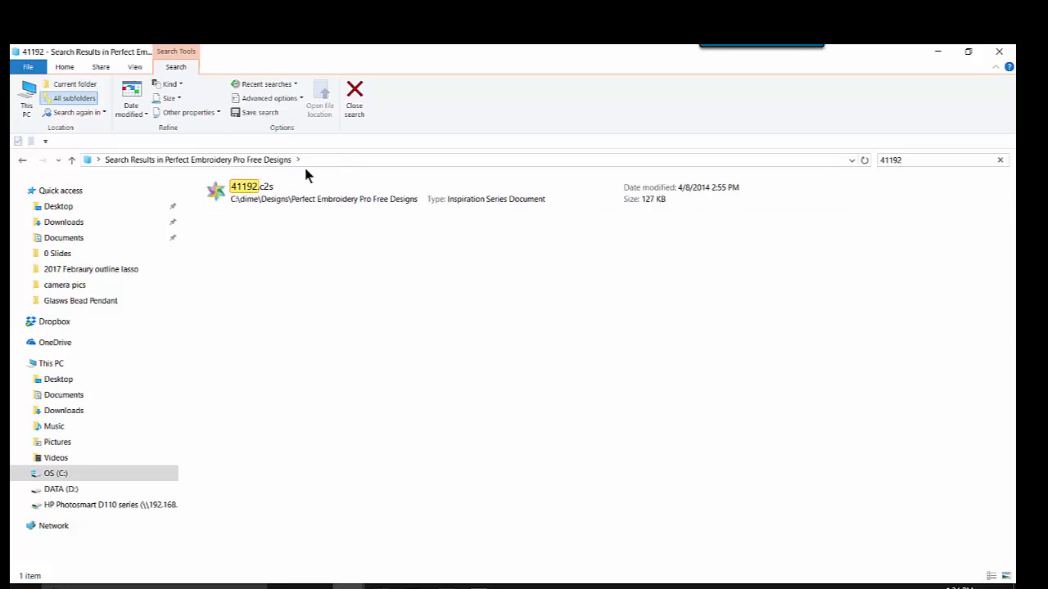
{"action": "double_click", "coordinate": [245, 197]}
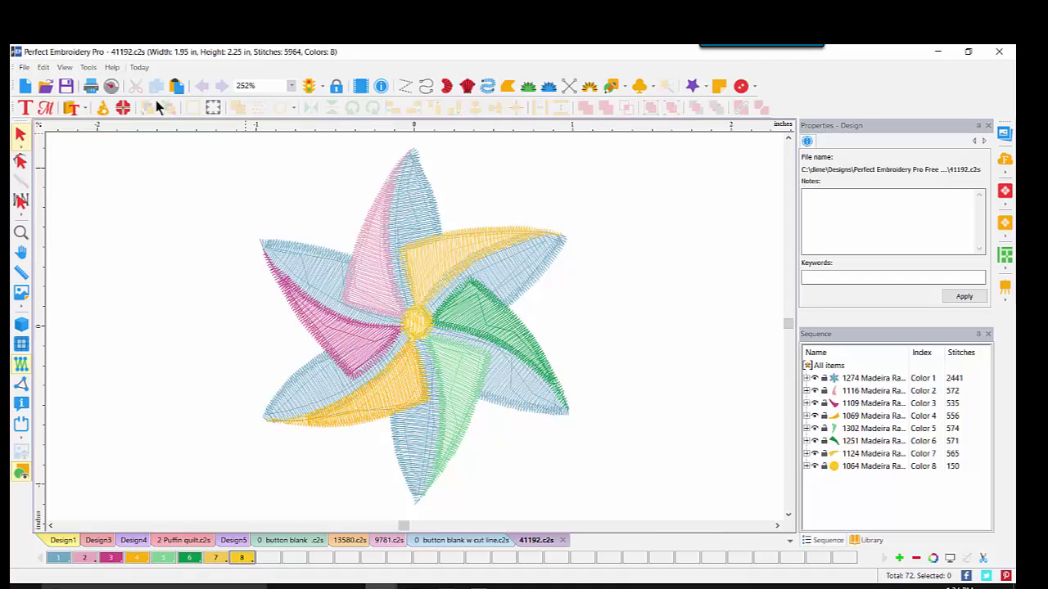
Step: Merge the 0 button blank .c2s circle into the pinwheel design and show it in 3D
{"action": "left_click", "coordinate": [24, 67]}
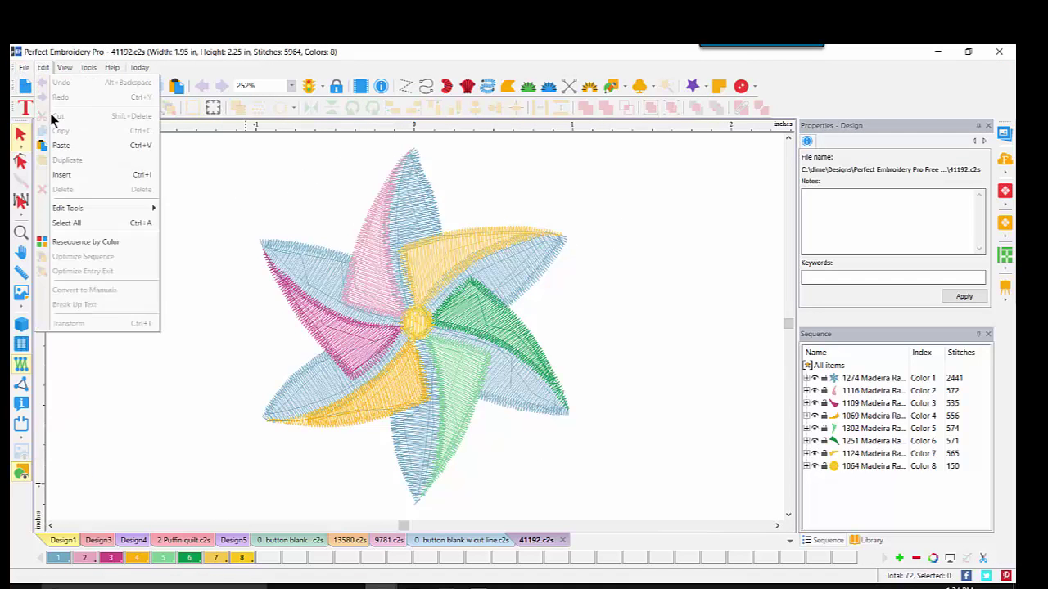
{"action": "left_click", "coordinate": [41, 116]}
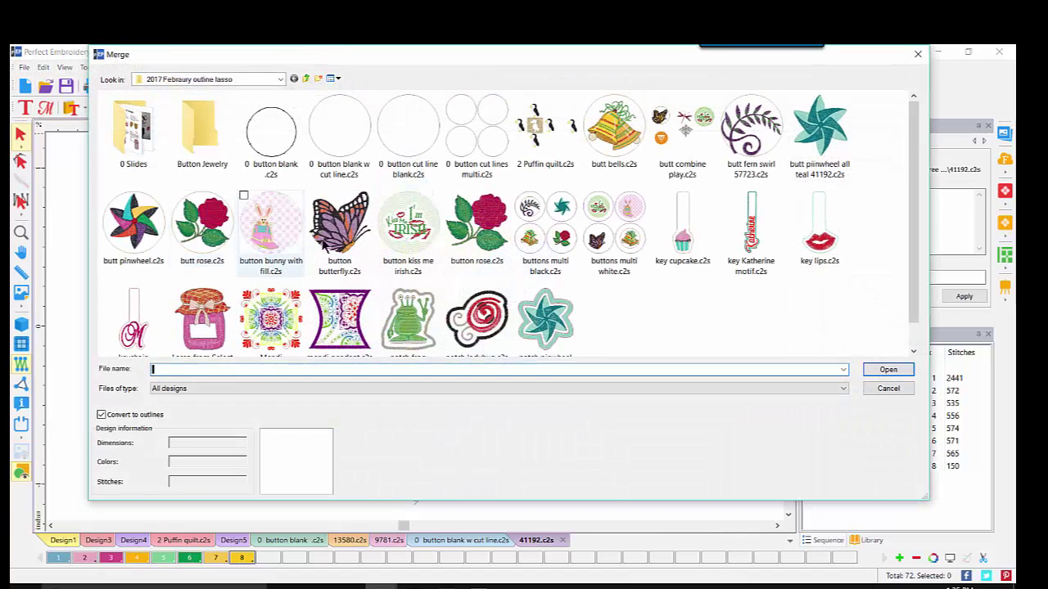
{"action": "double_click", "coordinate": [273, 135]}
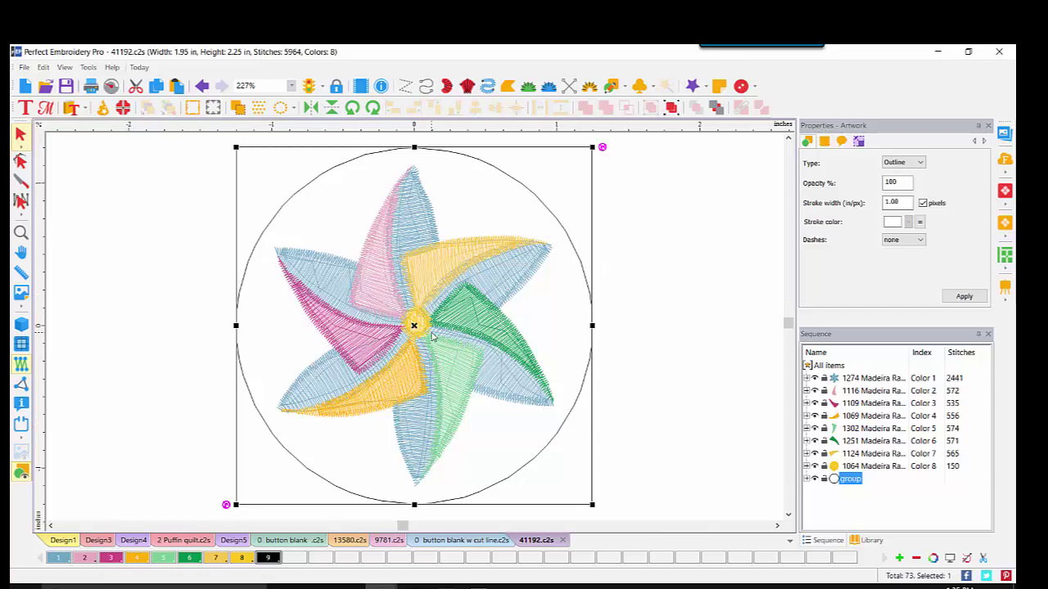
{"action": "left_click", "coordinate": [21, 326]}
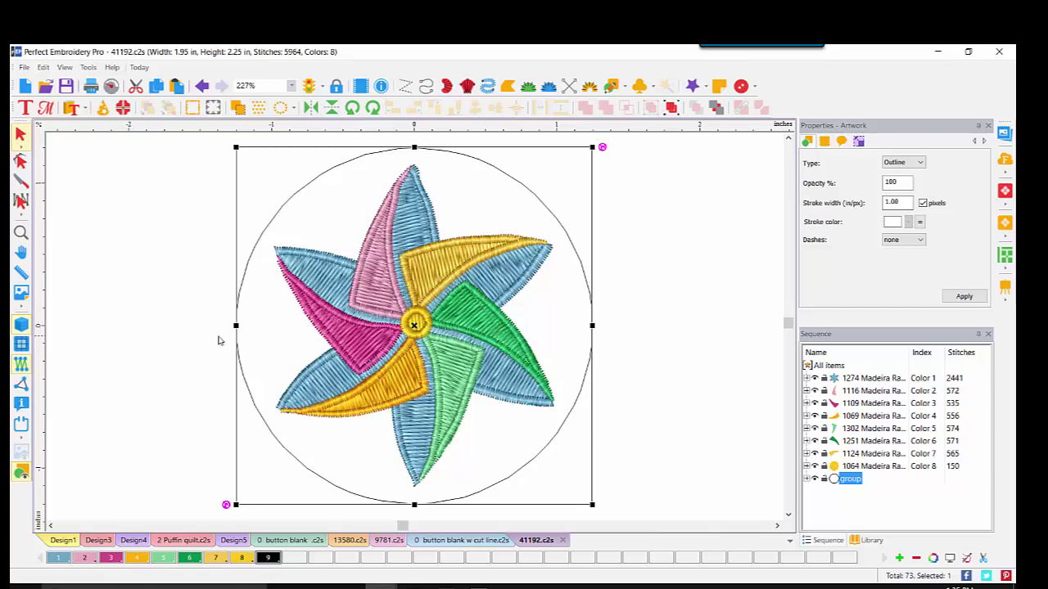
Step: Recolor the pinwheel's Color 1 petals to Madeira Rayon 1186 and deselect the button circle
{"action": "double_click", "coordinate": [59, 559]}
{"action": "scroll", "coordinate": [442, 250], "scroll_direction": "up", "scroll_amount": 1}
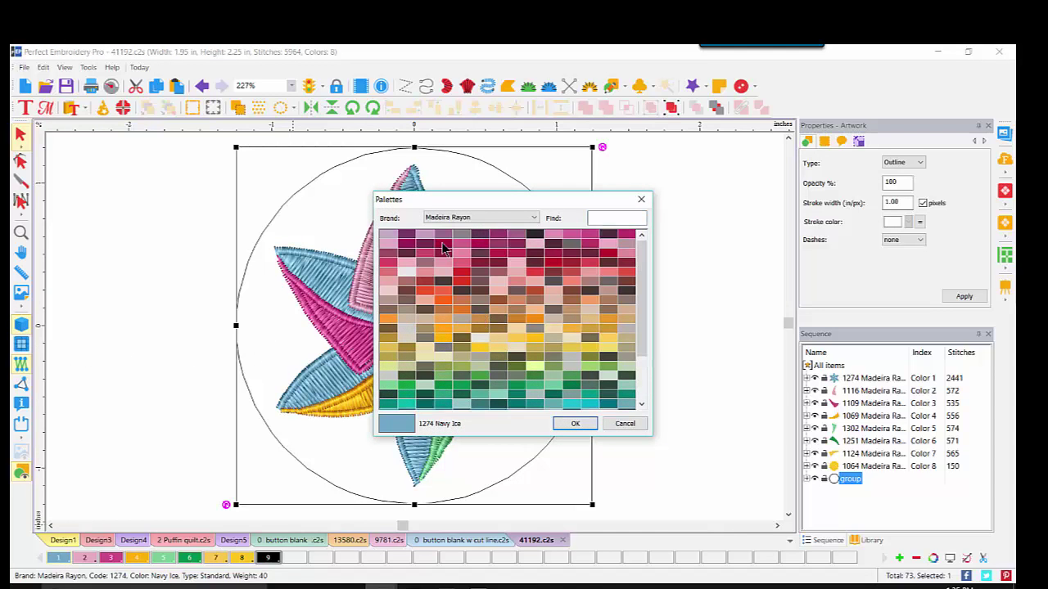
{"action": "left_click", "coordinate": [442, 249]}
{"action": "left_click", "coordinate": [575, 423]}
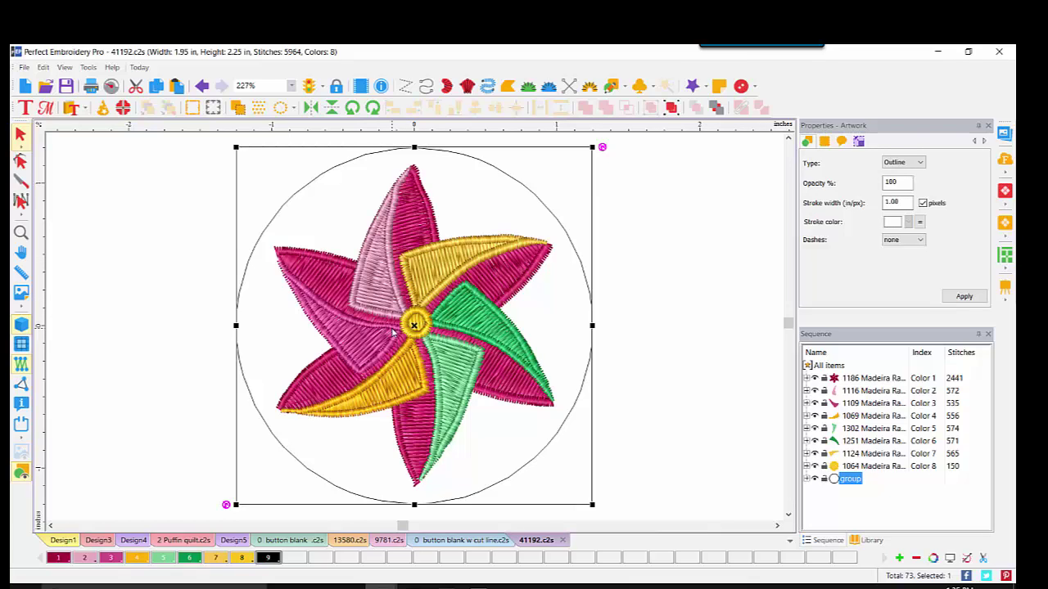
{"action": "left_click", "coordinate": [200, 378]}
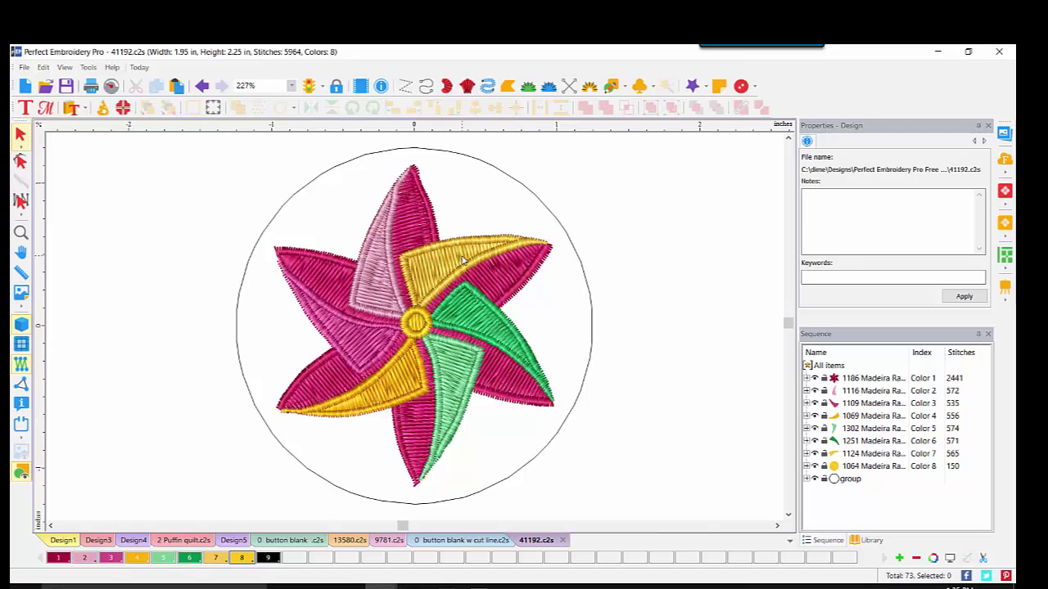
Step: Save the pinwheel design as 41192 button in C2S format in the Button Jewelry folder
{"action": "left_click", "coordinate": [25, 69]}
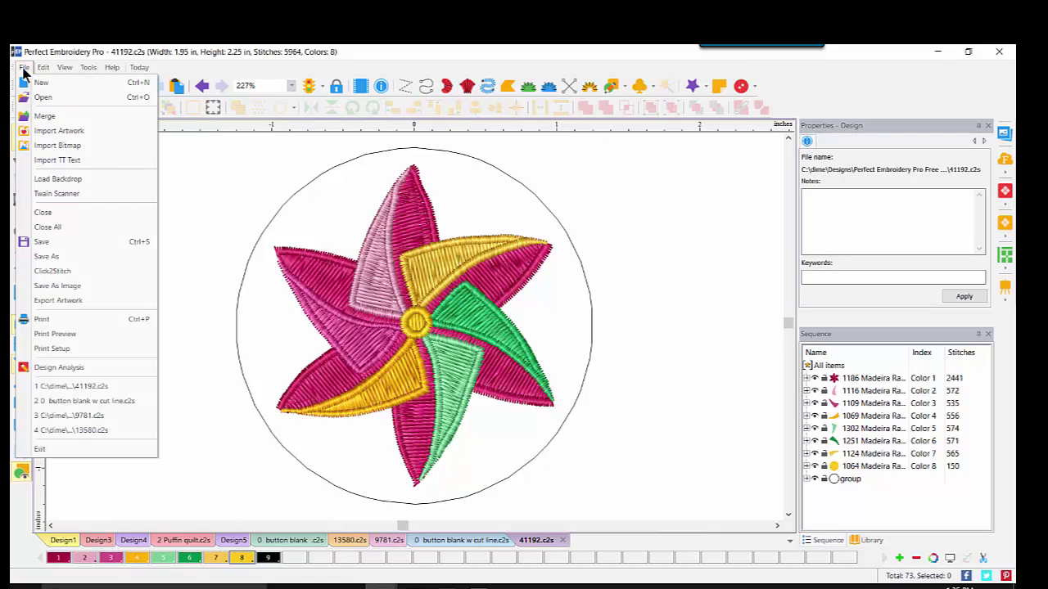
{"action": "left_click", "coordinate": [37, 261]}
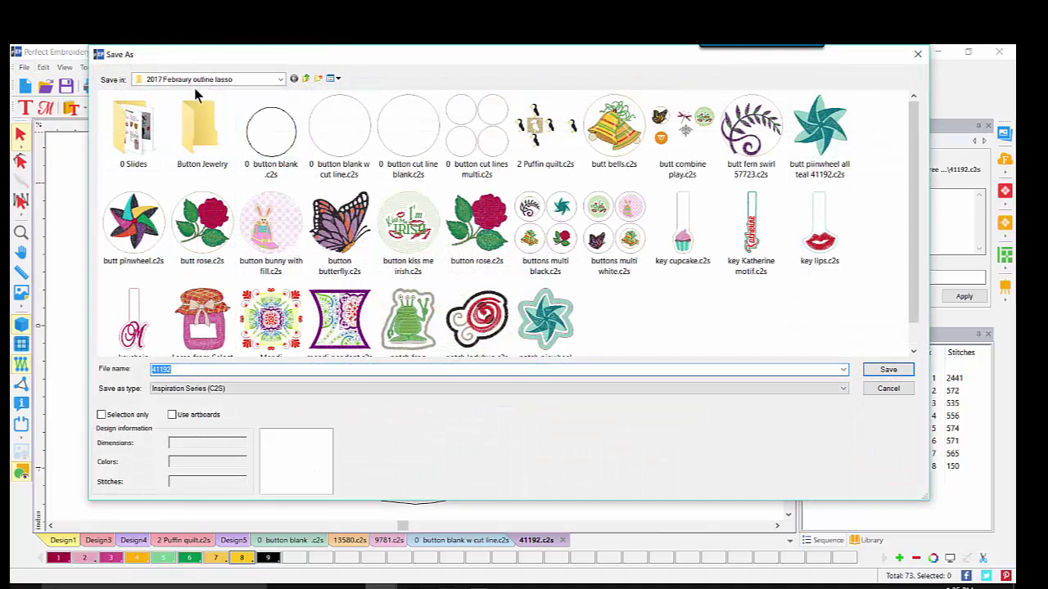
{"action": "double_click", "coordinate": [199, 155]}
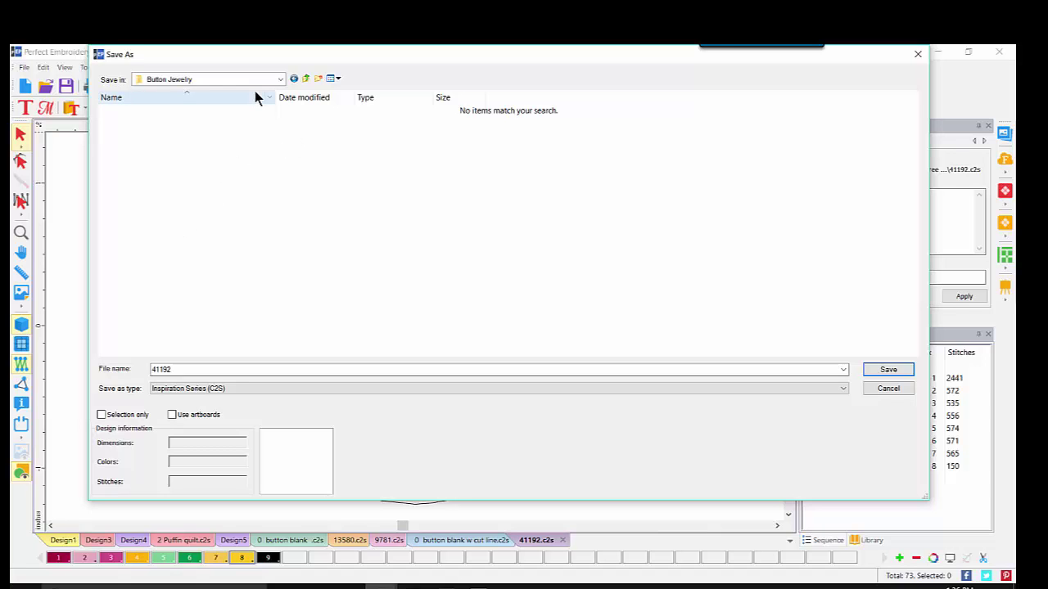
{"action": "left_click", "coordinate": [184, 369]}
{"action": "double_click", "coordinate": [175, 369]}
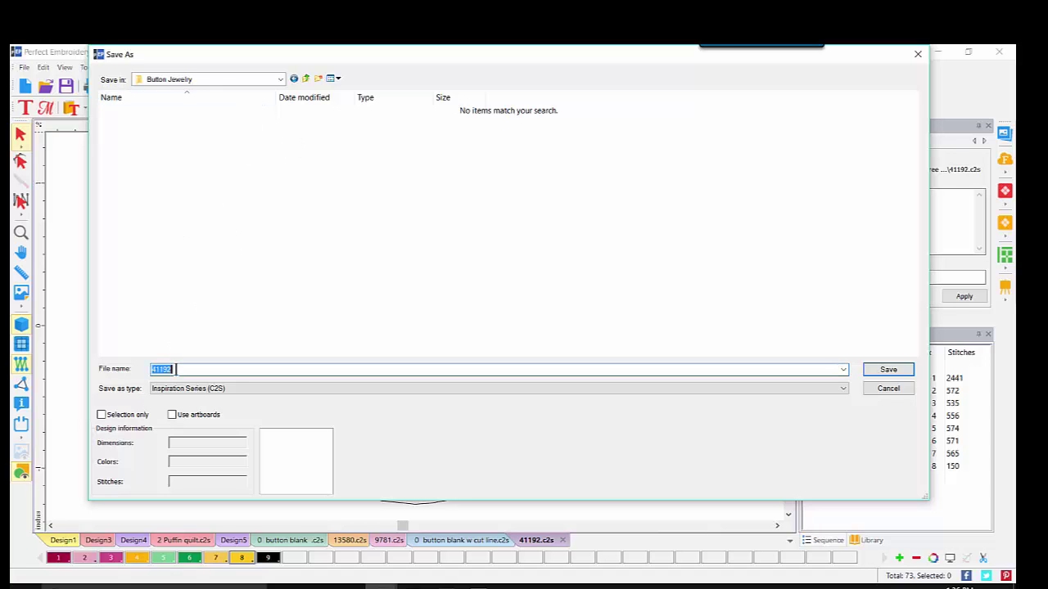
{"action": "left_click", "coordinate": [170, 369]}
{"action": "type", "text": "button"}
{"action": "left_click", "coordinate": [878, 369]}
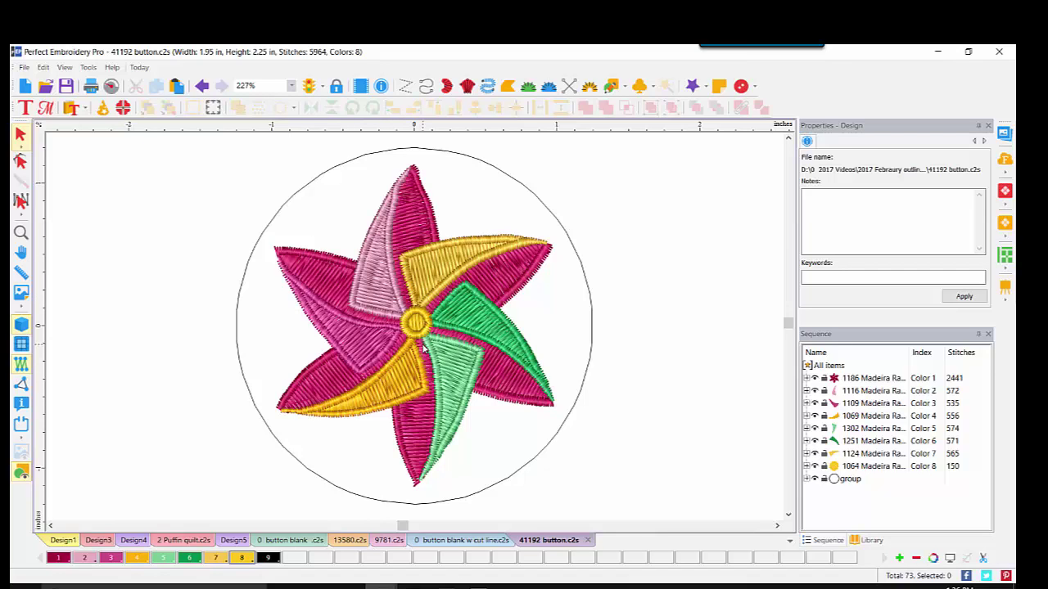
Step: Save a stitch-file copy of 41192 button in Baby Lock/Brother/Bernina (PES v9) format in the Button Jewelry folder
{"action": "left_click", "coordinate": [24, 67]}
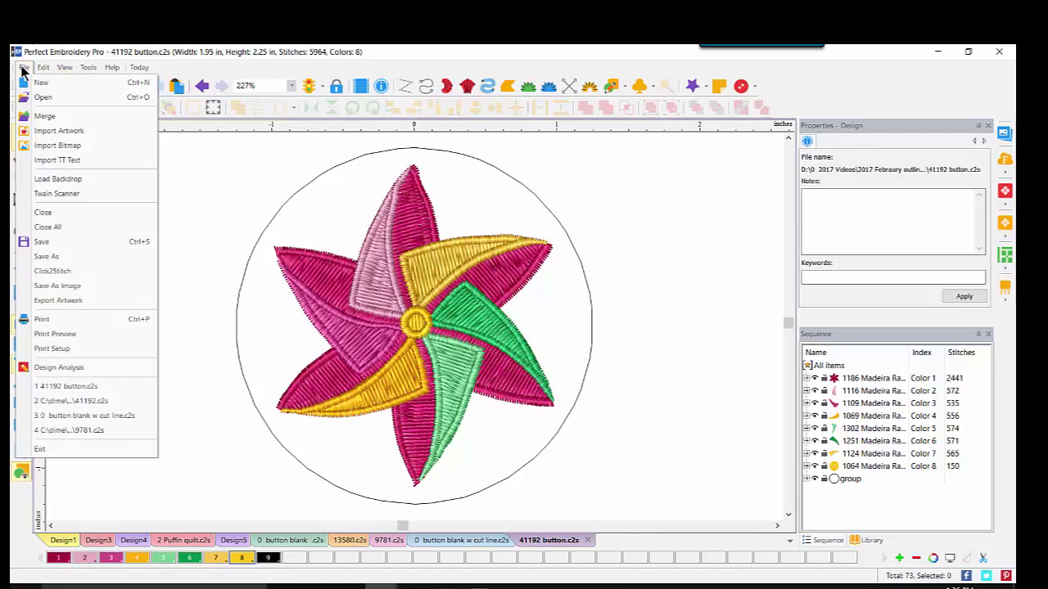
{"action": "left_click", "coordinate": [37, 260]}
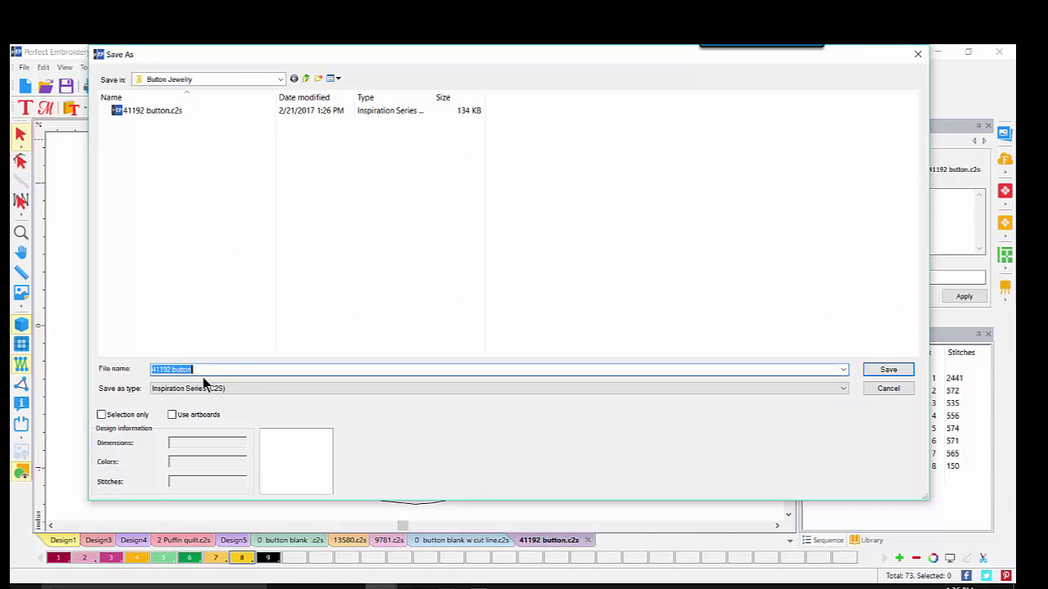
{"action": "left_click", "coordinate": [245, 388]}
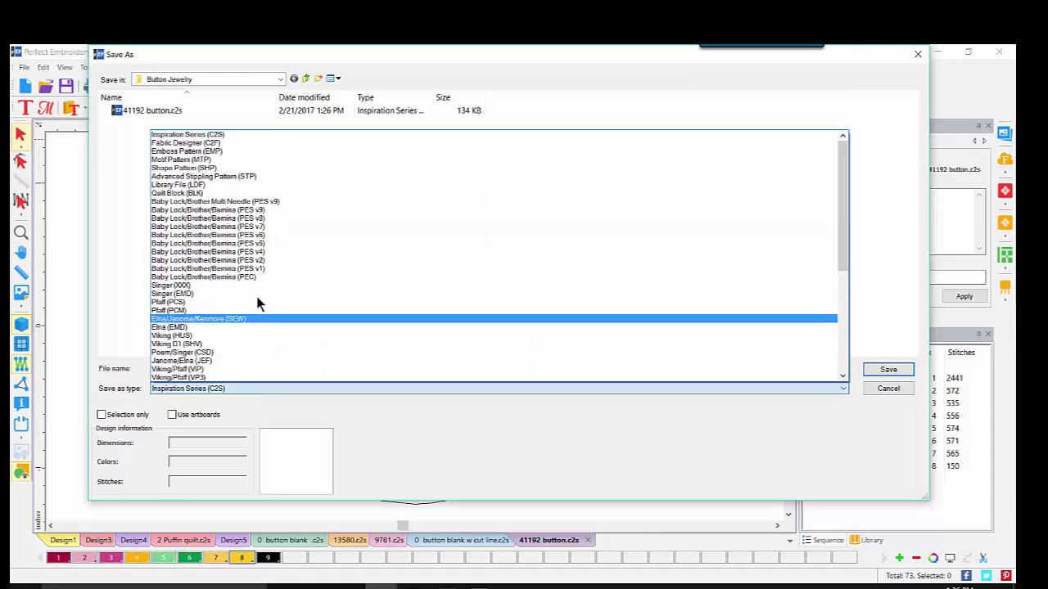
{"action": "left_click", "coordinate": [267, 210]}
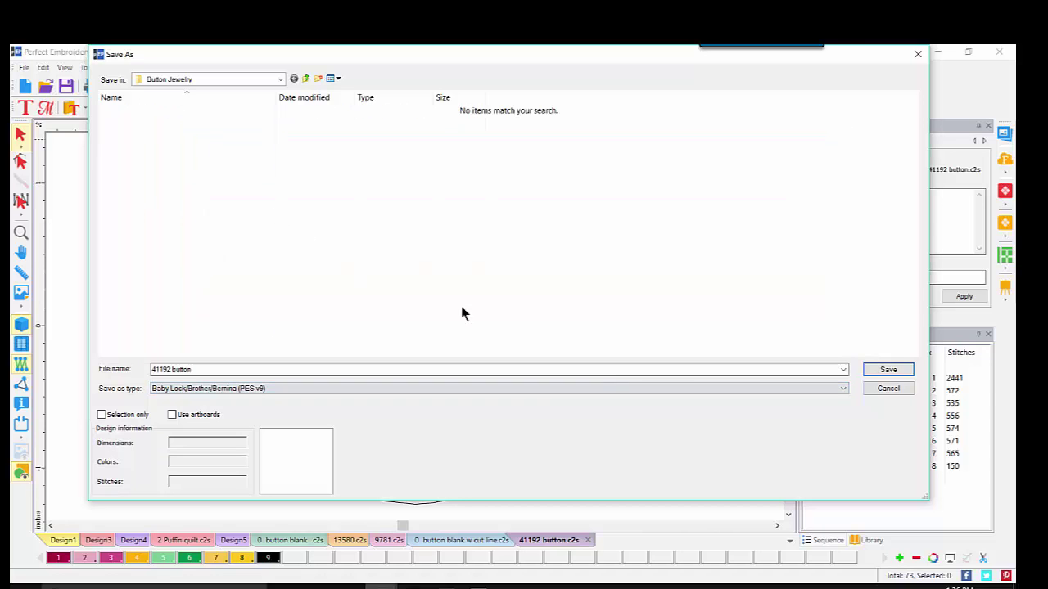
{"action": "left_click", "coordinate": [888, 371]}
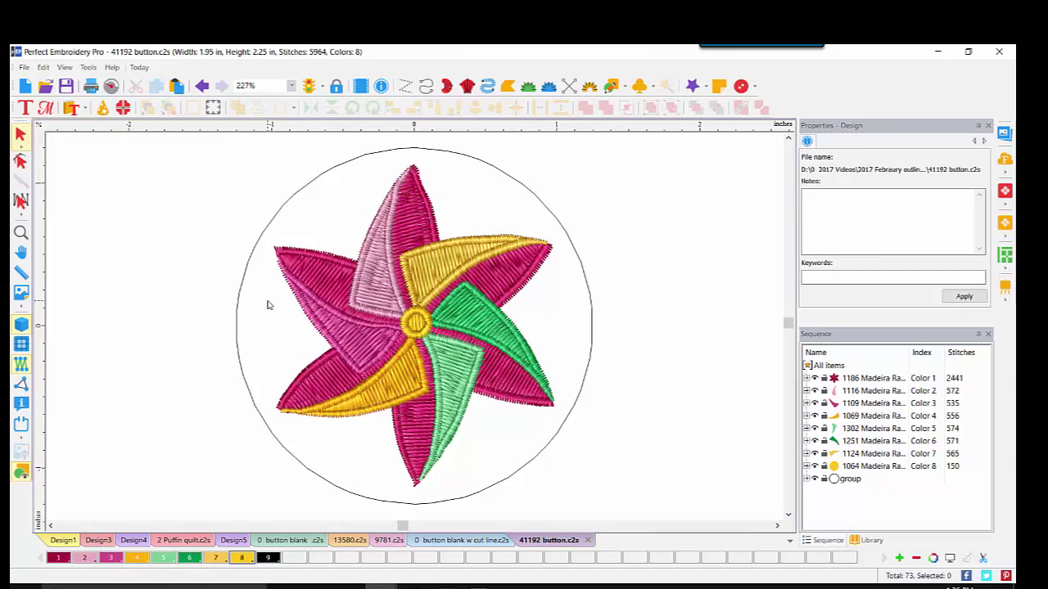
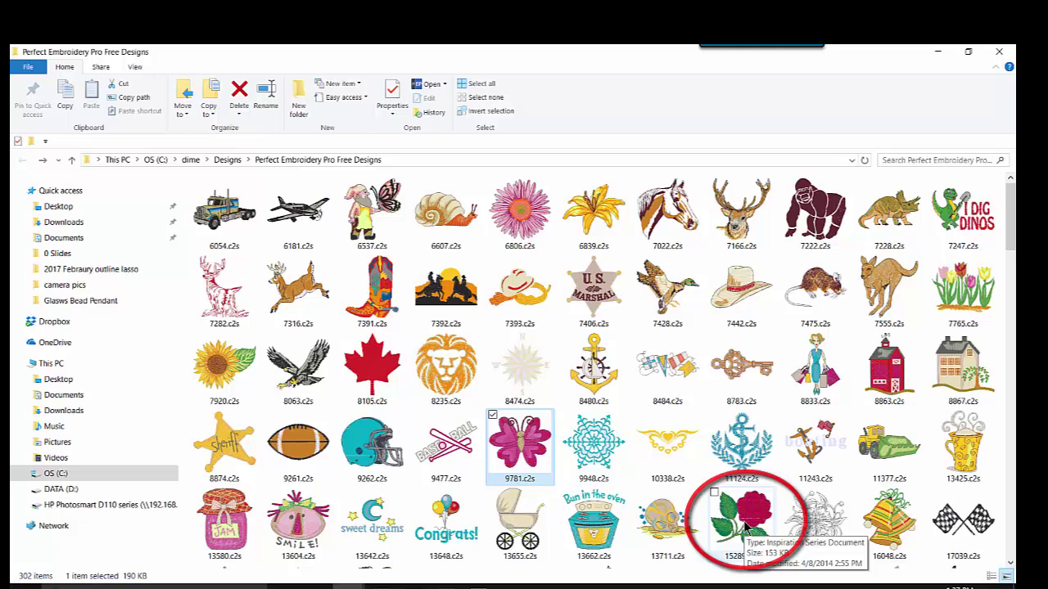
Step: Open the rose design 15289.c2s and merge 0 button blank .c2s from the parent folder of Button Jewelry into it
{"action": "double_click", "coordinate": [747, 524]}
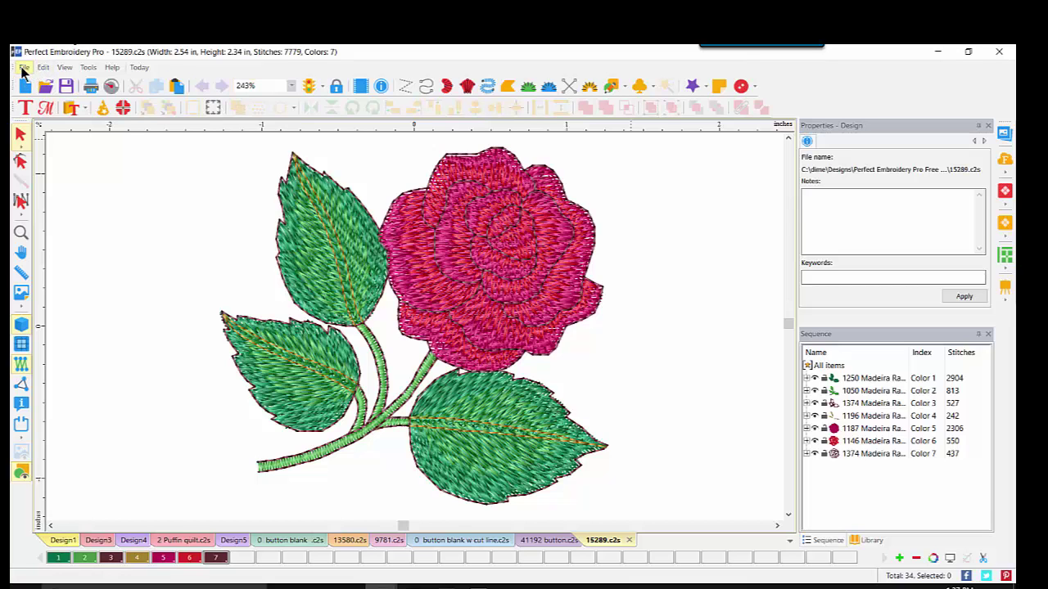
{"action": "left_click", "coordinate": [23, 72]}
{"action": "left_click", "coordinate": [37, 116]}
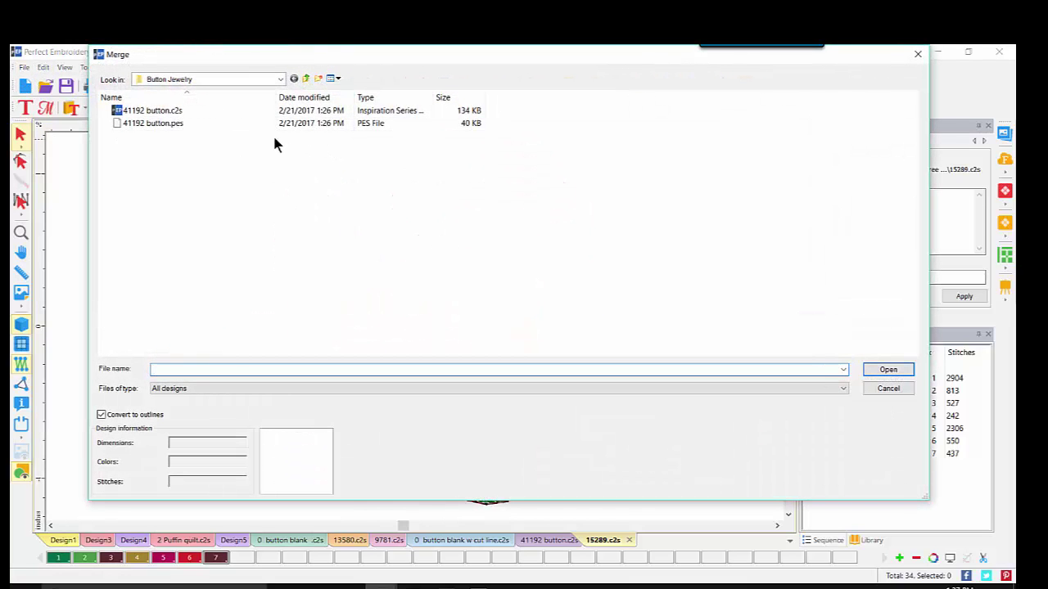
{"action": "left_click", "coordinate": [305, 79]}
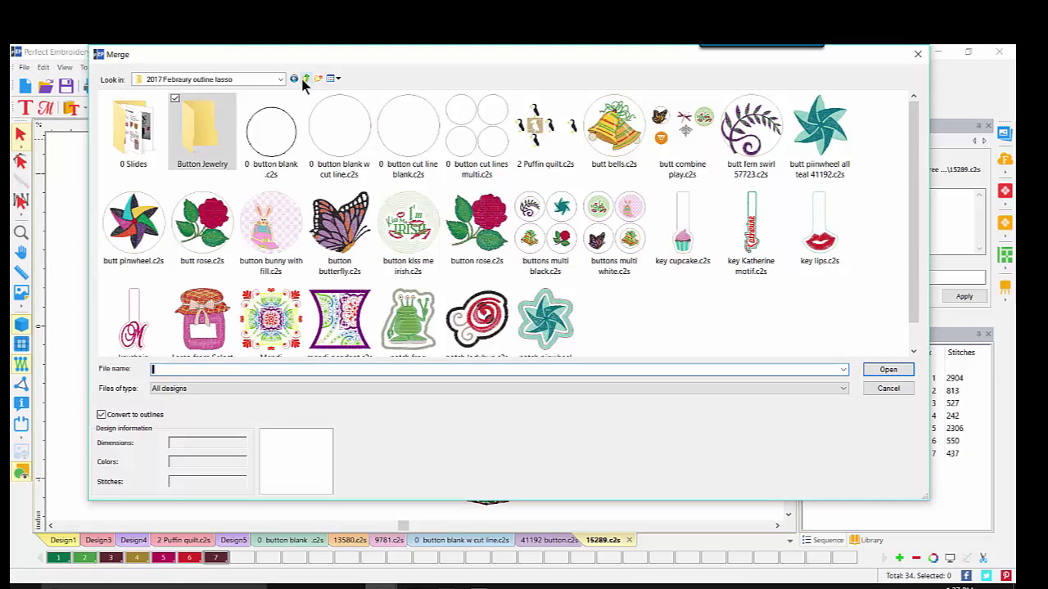
{"action": "double_click", "coordinate": [281, 145]}
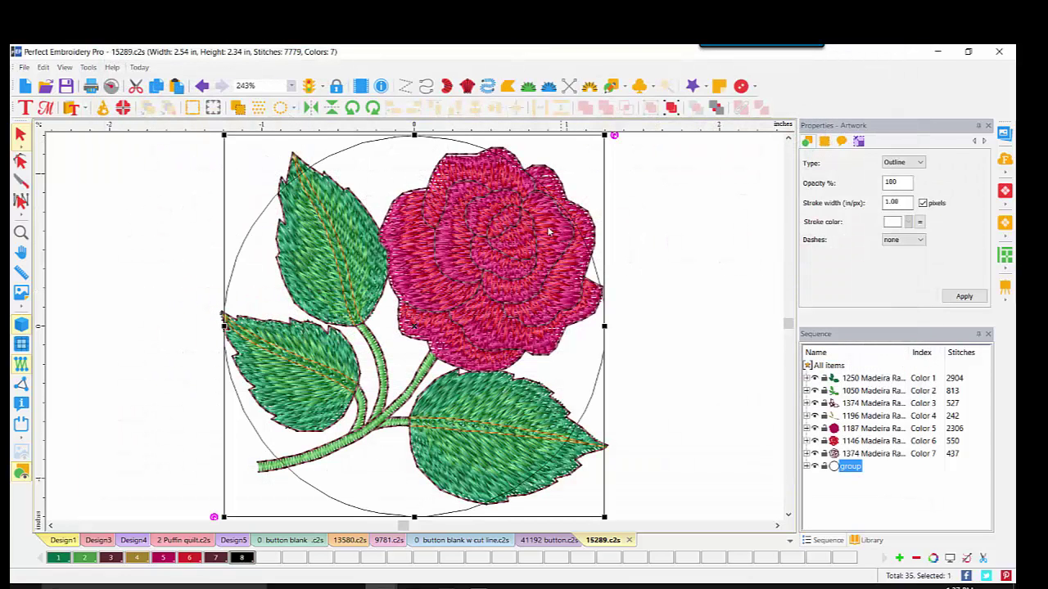
Step: Hide the button circle, group all parts of the rose into one object, and show the circle again
{"action": "left_click", "coordinate": [291, 85]}
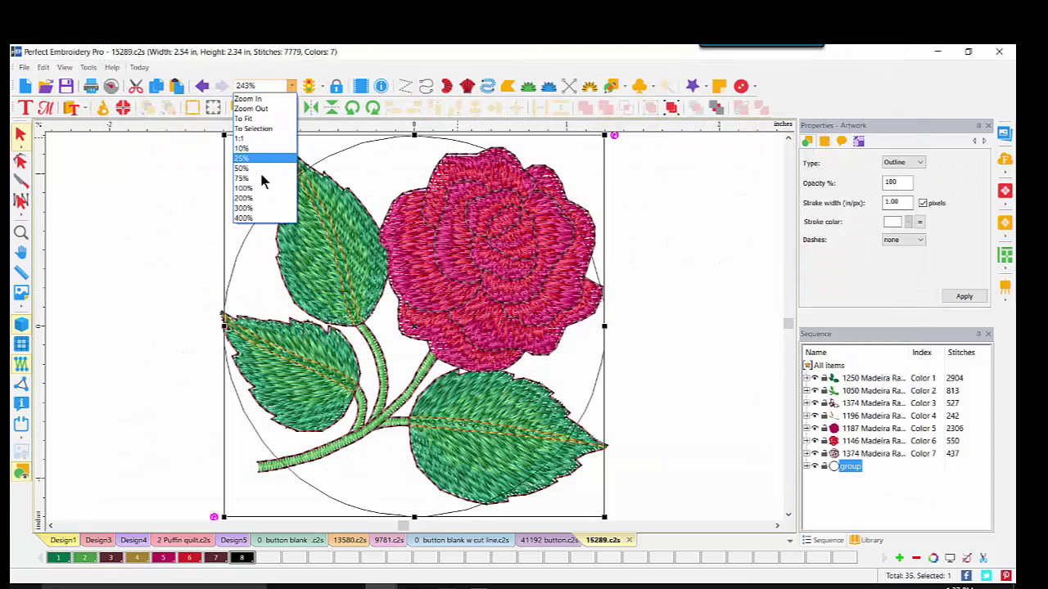
{"action": "left_click", "coordinate": [253, 198]}
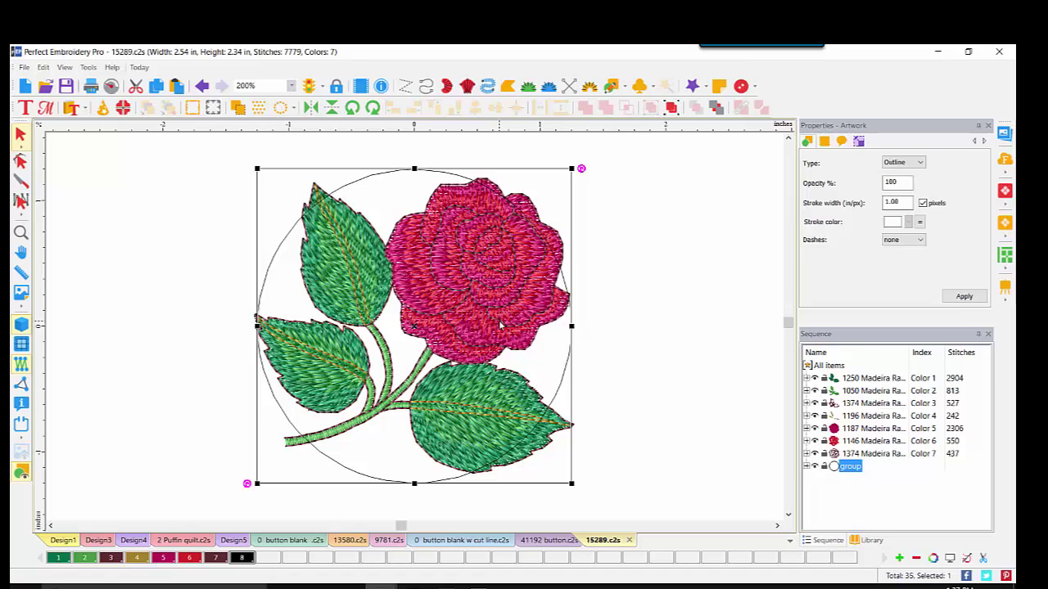
{"action": "left_click", "coordinate": [814, 466]}
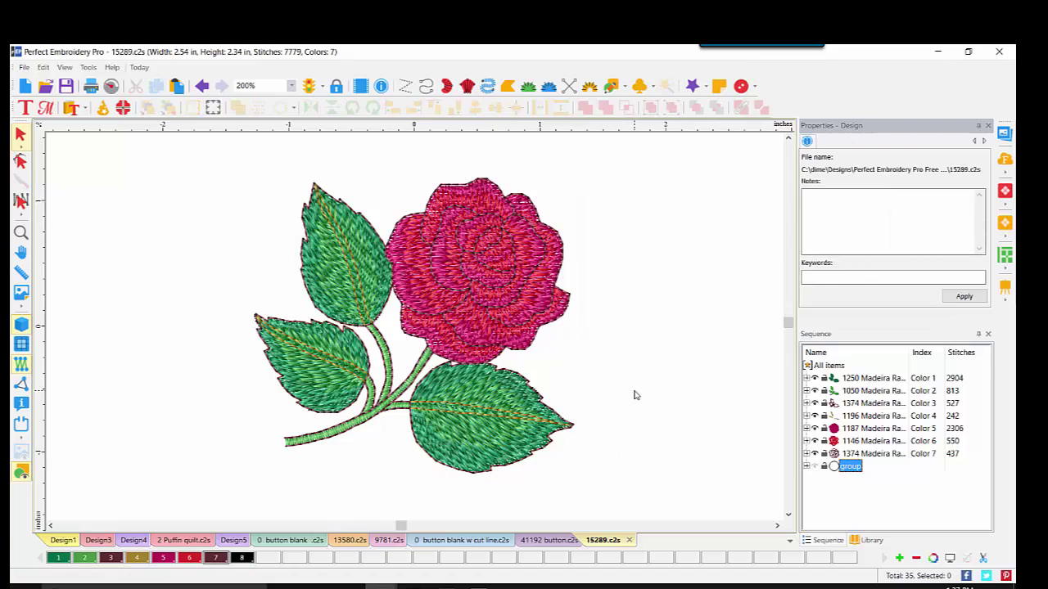
{"action": "left_click_drag", "start_coordinate": [139, 145], "coordinate": [688, 483]}
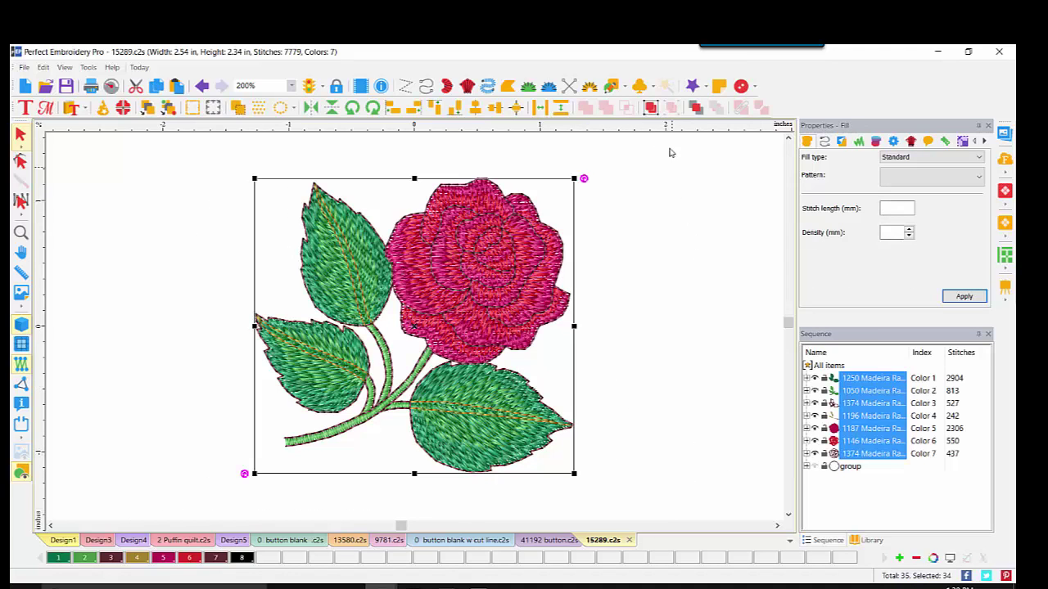
{"action": "left_click", "coordinate": [651, 109]}
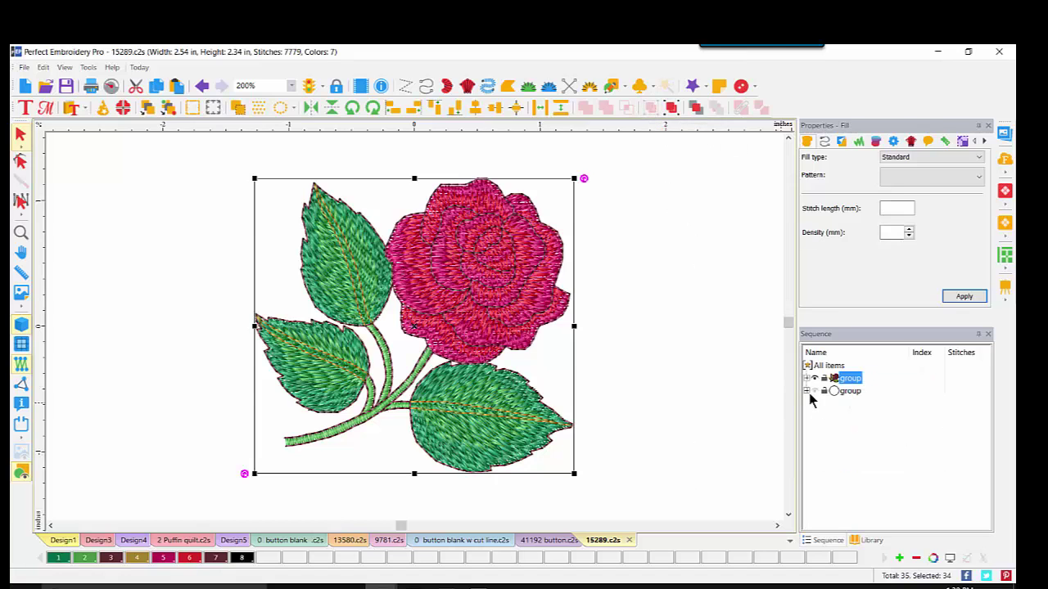
{"action": "left_click", "coordinate": [812, 392]}
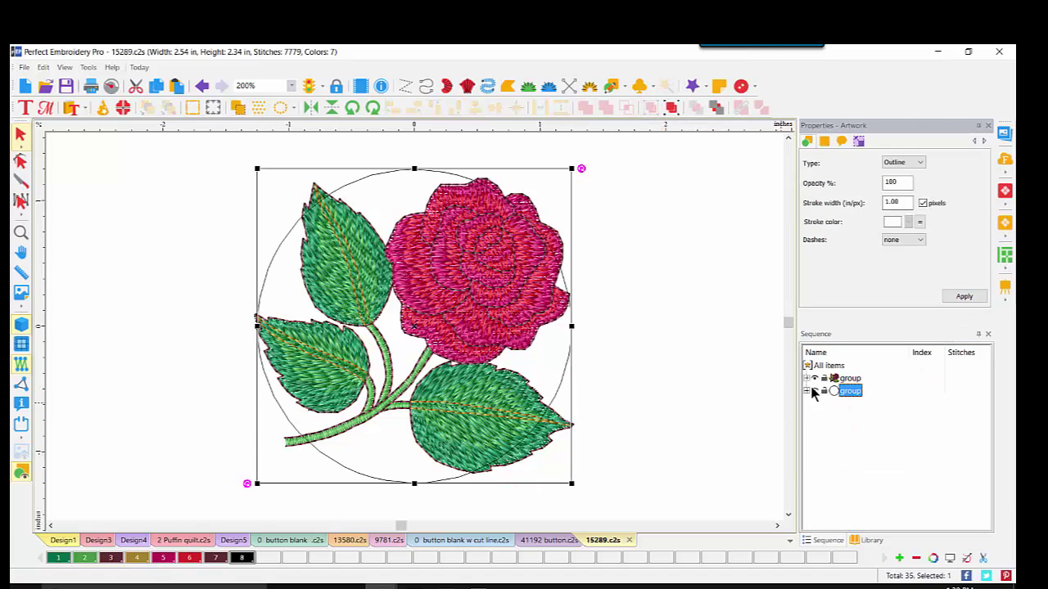
Step: Resize the grouped rose to a width of 2 inches, maintaining its aspect ratio and regenerating stitches
{"action": "left_click", "coordinate": [853, 379]}
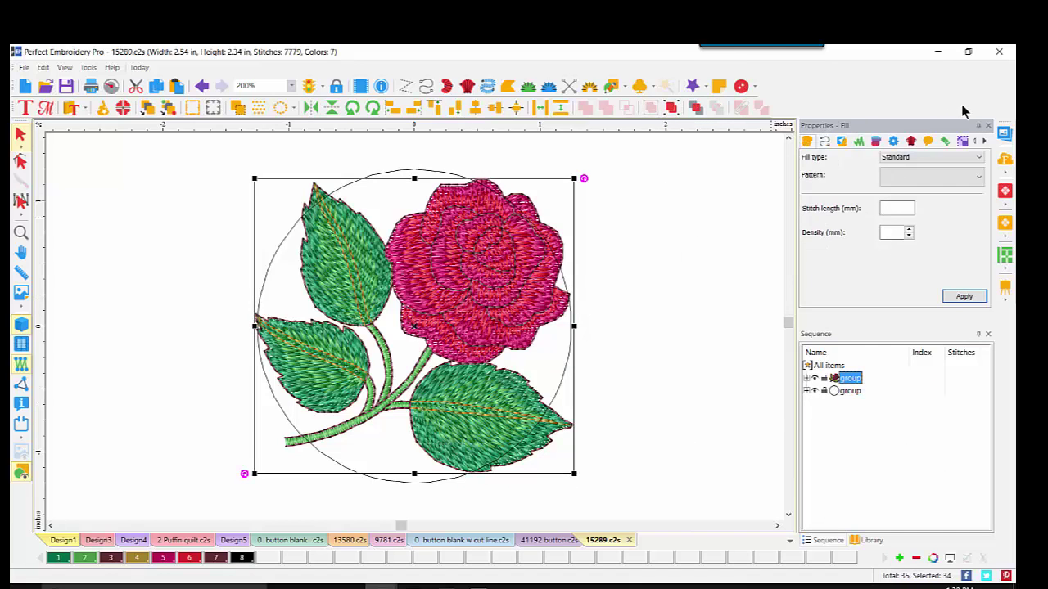
{"action": "left_click", "coordinate": [961, 143]}
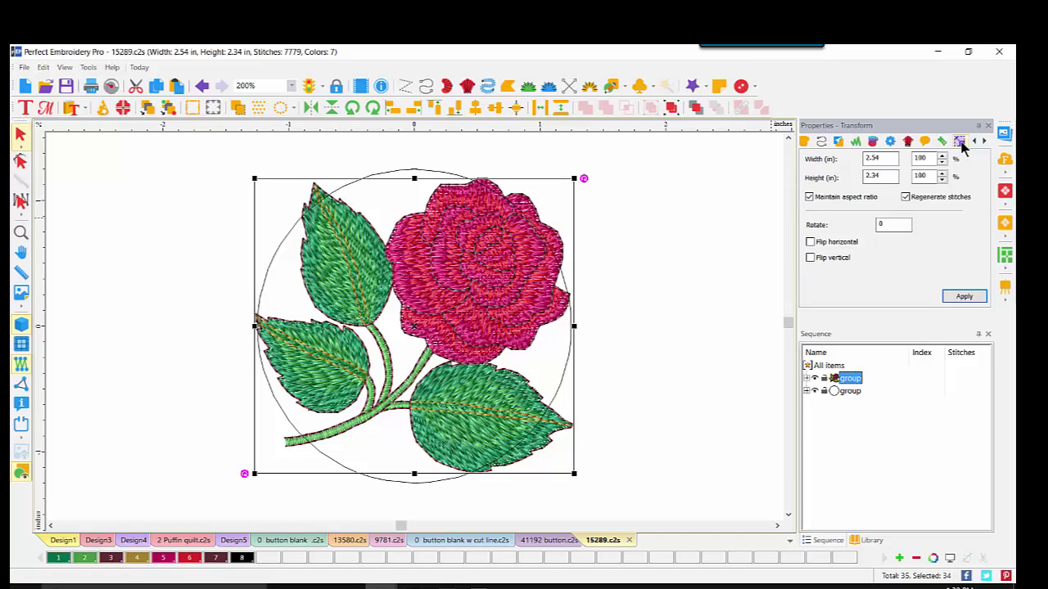
{"action": "left_click", "coordinate": [894, 160]}
{"action": "left_click_drag", "start_coordinate": [893, 160], "coordinate": [853, 159]}
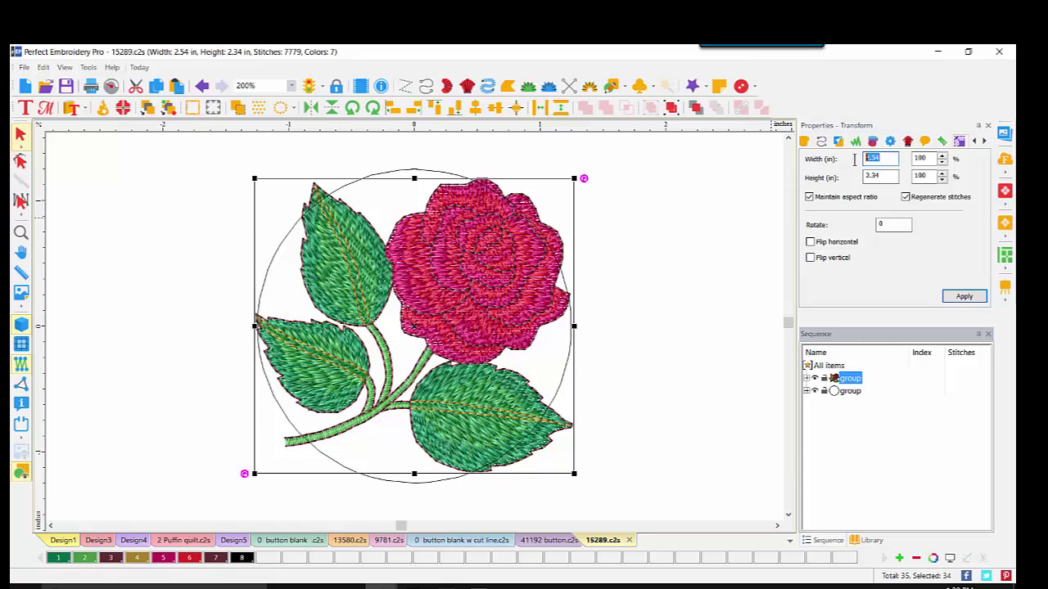
{"action": "type", "text": "2"}
{"action": "left_click", "coordinate": [962, 296]}
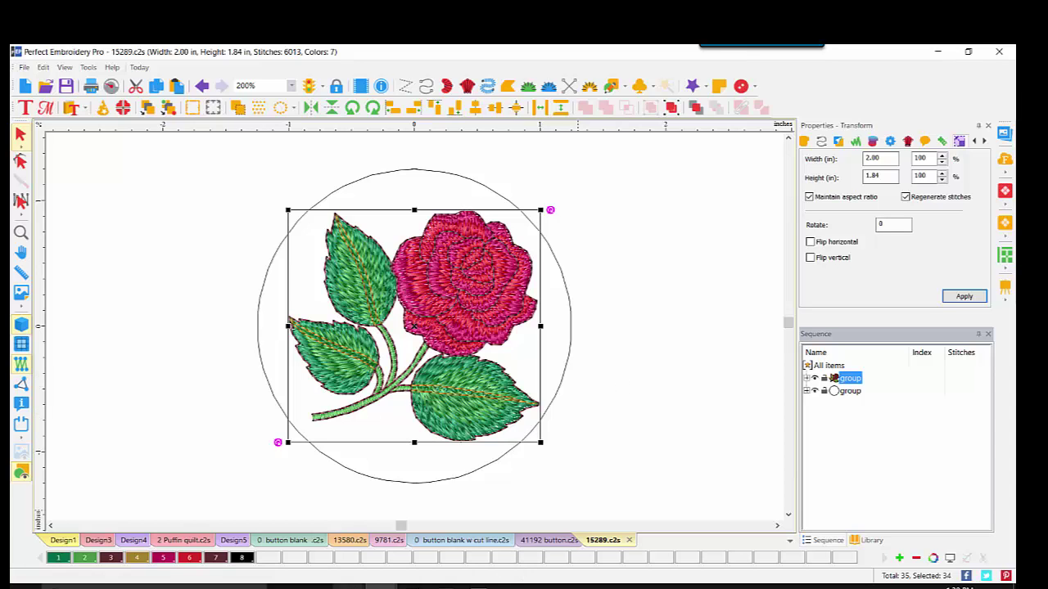
Step: Open the bells design 16048.c2s from the Perfect Embroidery Pro Free Designs folder and merge 0 button blank .c2s into it
{"action": "left_click", "coordinate": [348, 586]}
{"action": "left_click", "coordinate": [412, 542]}
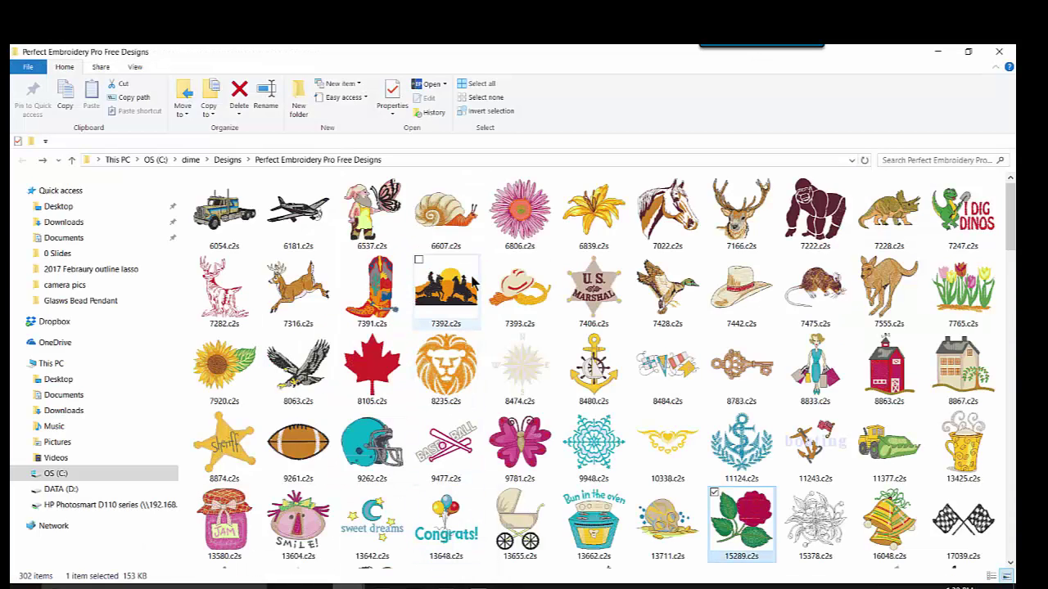
{"action": "double_click", "coordinate": [884, 516]}
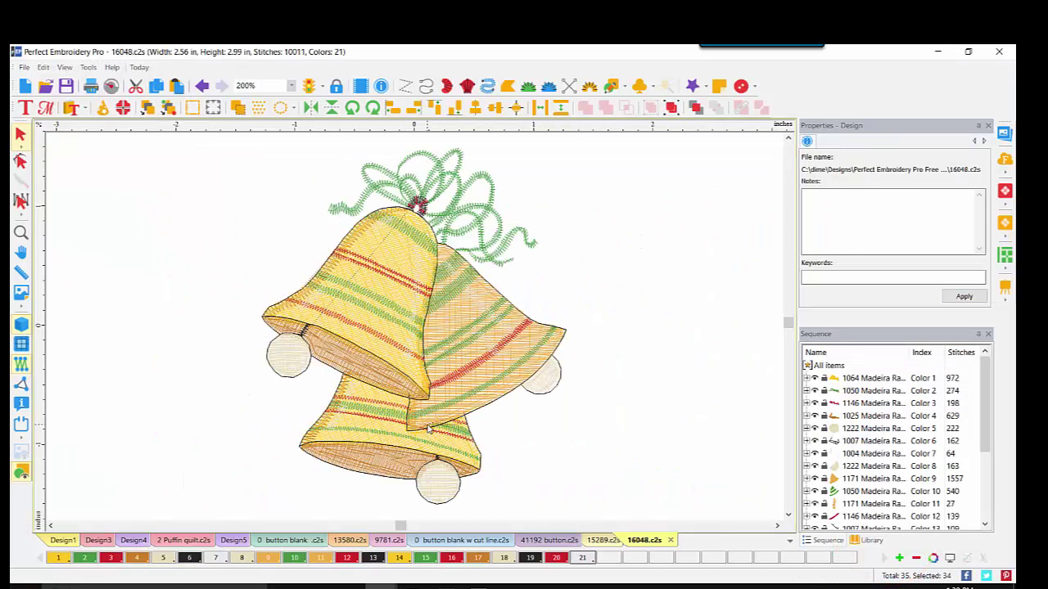
{"action": "left_click", "coordinate": [25, 69]}
{"action": "left_click", "coordinate": [61, 122]}
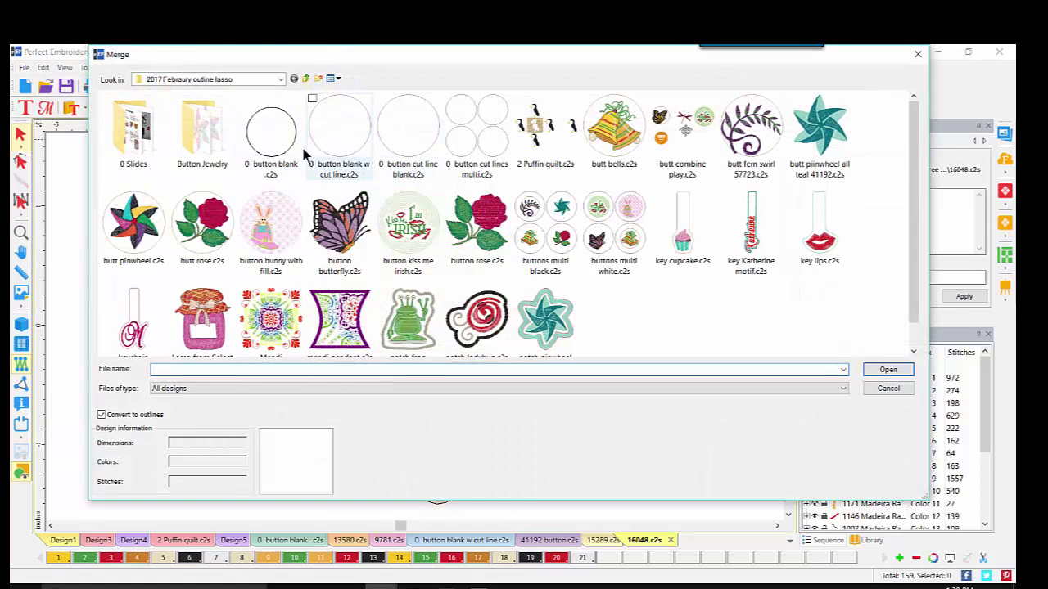
{"action": "double_click", "coordinate": [278, 139]}
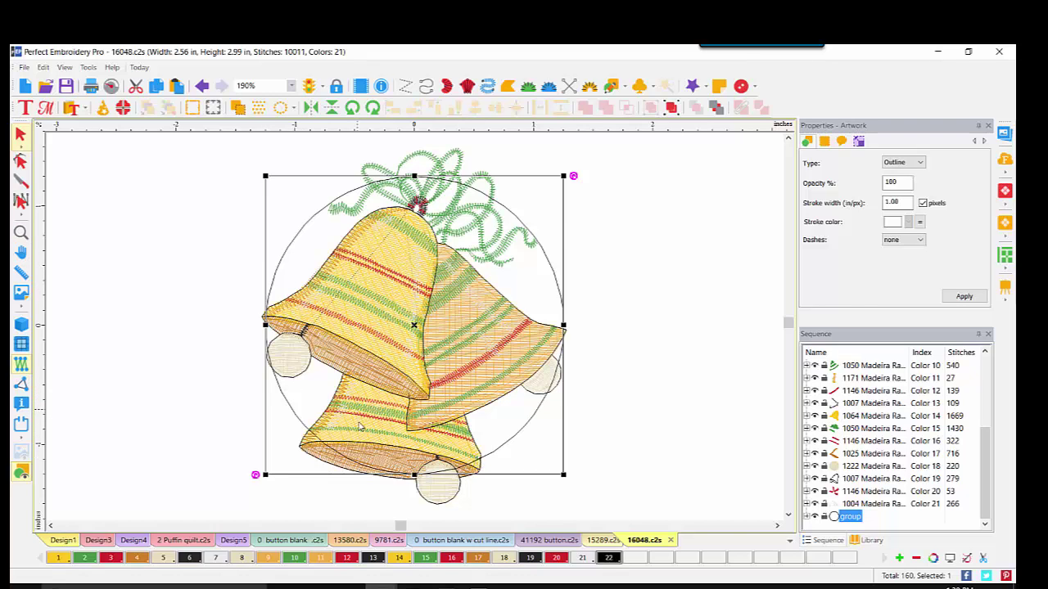
Step: Show the bells in 3D, lasso and delete the lowest bell, and remove its leftover yellow satin fill
{"action": "left_click", "coordinate": [21, 325]}
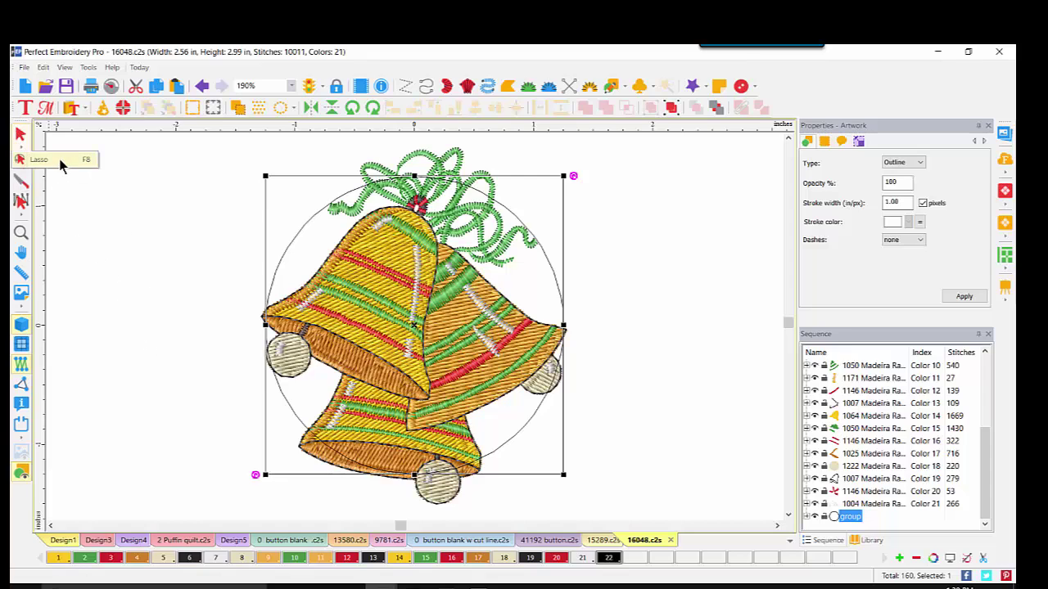
{"action": "key", "text": "F8"}
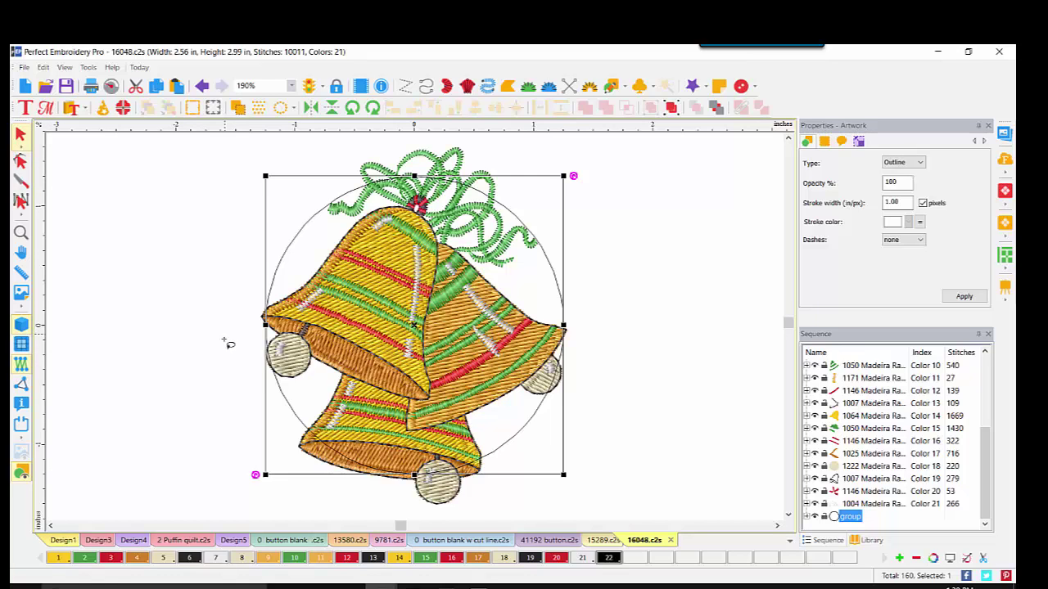
{"action": "mouse_move", "coordinate": [223, 341]}
{"action": "left_mouse_down"}
{"action": "mouse_move", "coordinate": [245, 460]}
{"action": "mouse_move", "coordinate": [370, 524]}
{"action": "mouse_move", "coordinate": [466, 520]}
{"action": "mouse_move", "coordinate": [514, 508]}
{"action": "mouse_move", "coordinate": [546, 482]}
{"action": "mouse_move", "coordinate": [538, 438]}
{"action": "mouse_move", "coordinate": [500, 415]}
{"action": "mouse_move", "coordinate": [349, 373]}
{"action": "mouse_move", "coordinate": [298, 397]}
{"action": "mouse_move", "coordinate": [255, 396]}
{"action": "mouse_move", "coordinate": [210, 346]}
{"action": "left_mouse_up"}
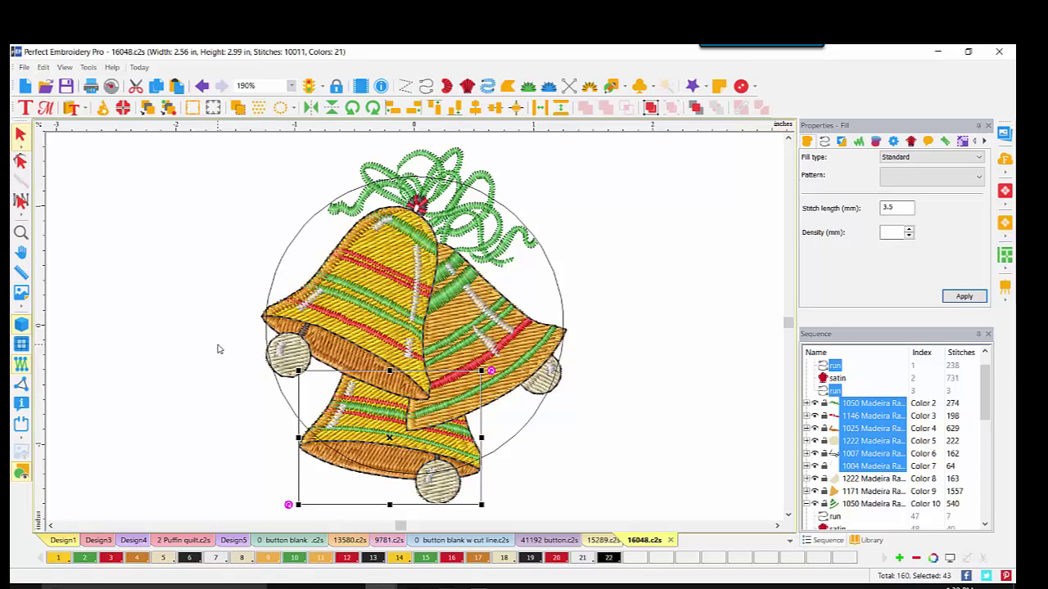
{"action": "key", "text": "Return"}
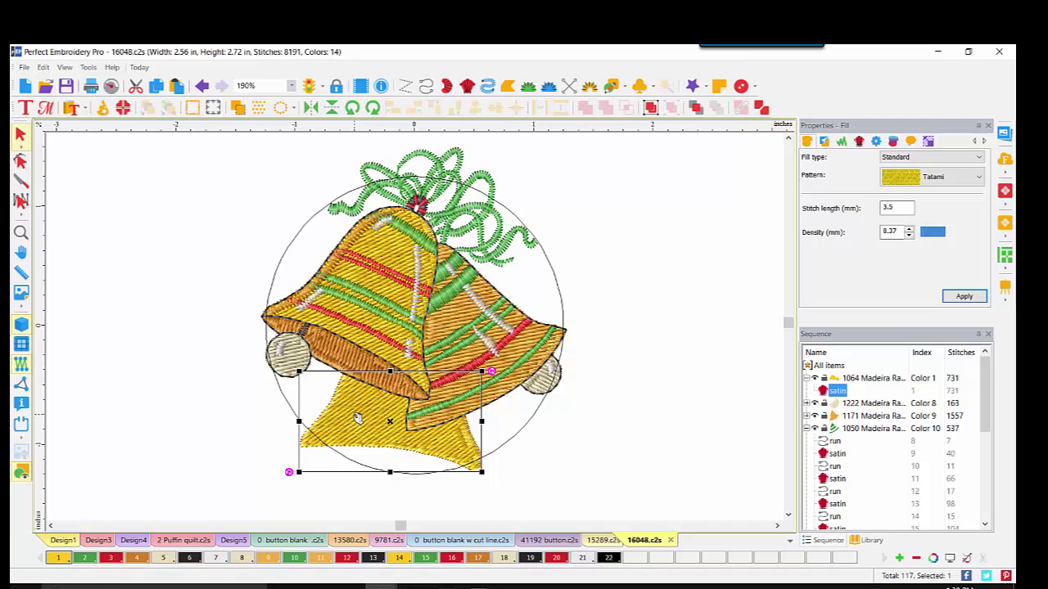
{"action": "left_click_drag", "start_coordinate": [358, 423], "coordinate": [641, 439]}
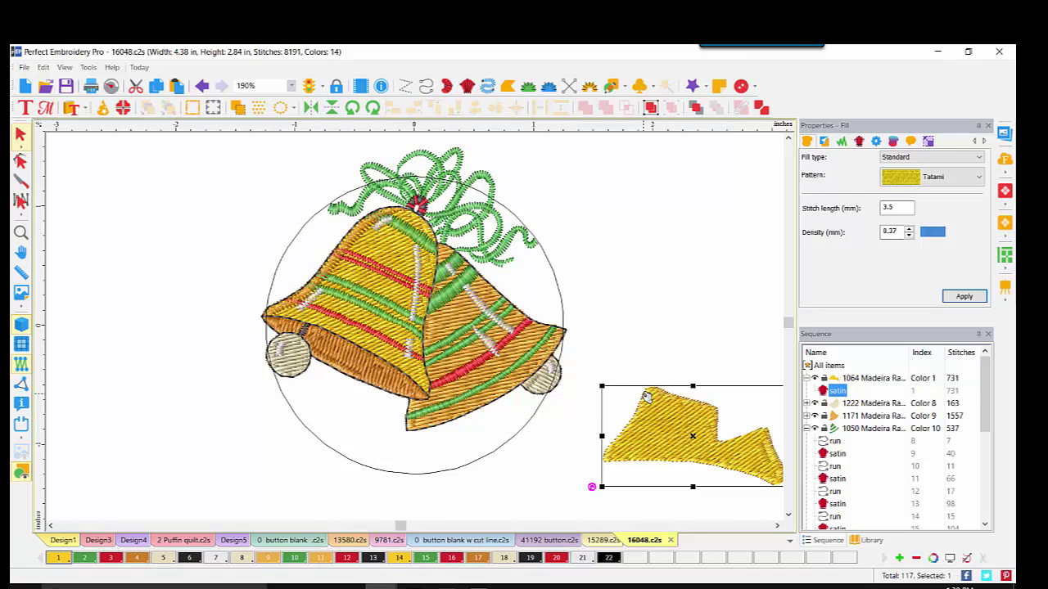
{"action": "key", "text": "Delete"}
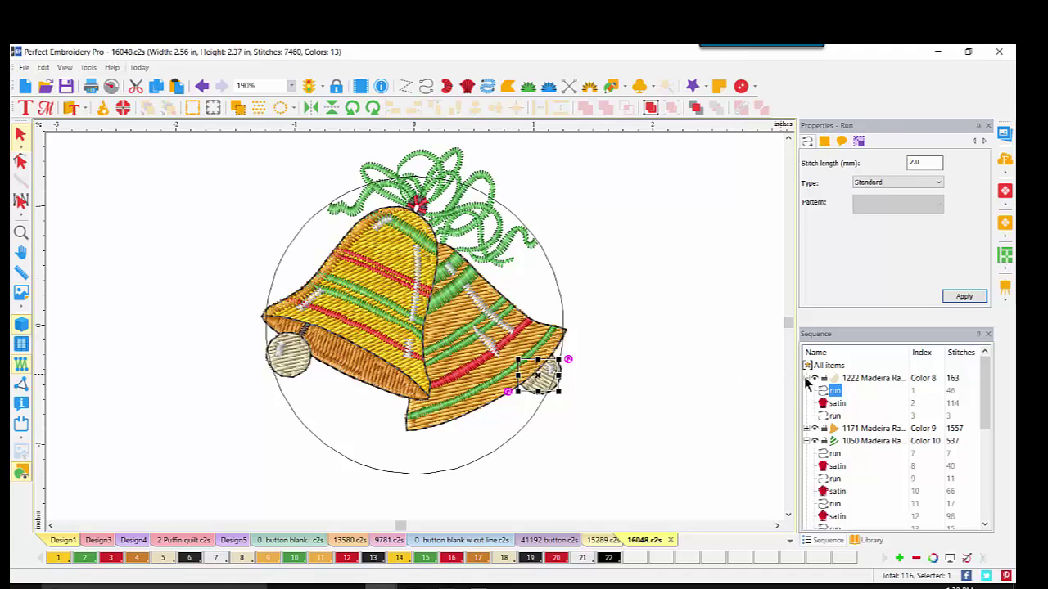
Step: Hide the button circle, group all parts of the bells into one object, and show the circle again
{"action": "key", "text": "shift+Tab"}
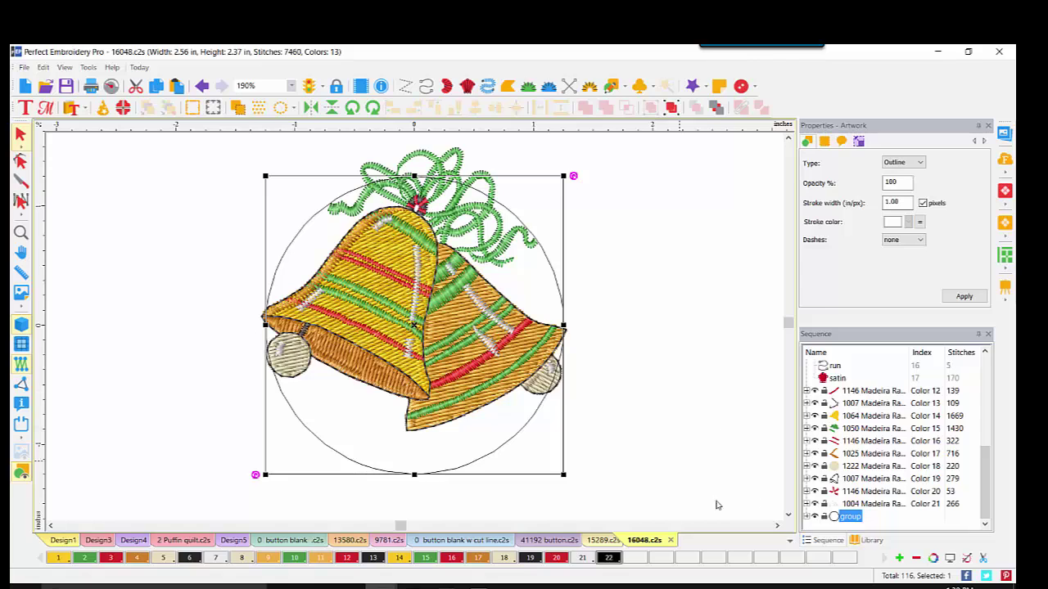
{"action": "left_click", "coordinate": [659, 374]}
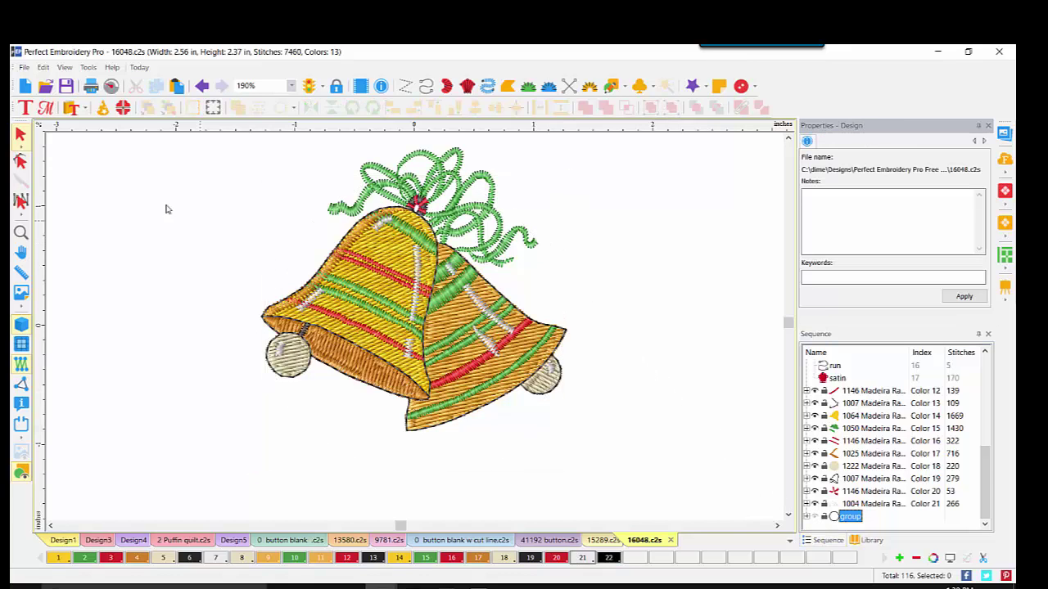
{"action": "left_click_drag", "start_coordinate": [172, 139], "coordinate": [655, 463]}
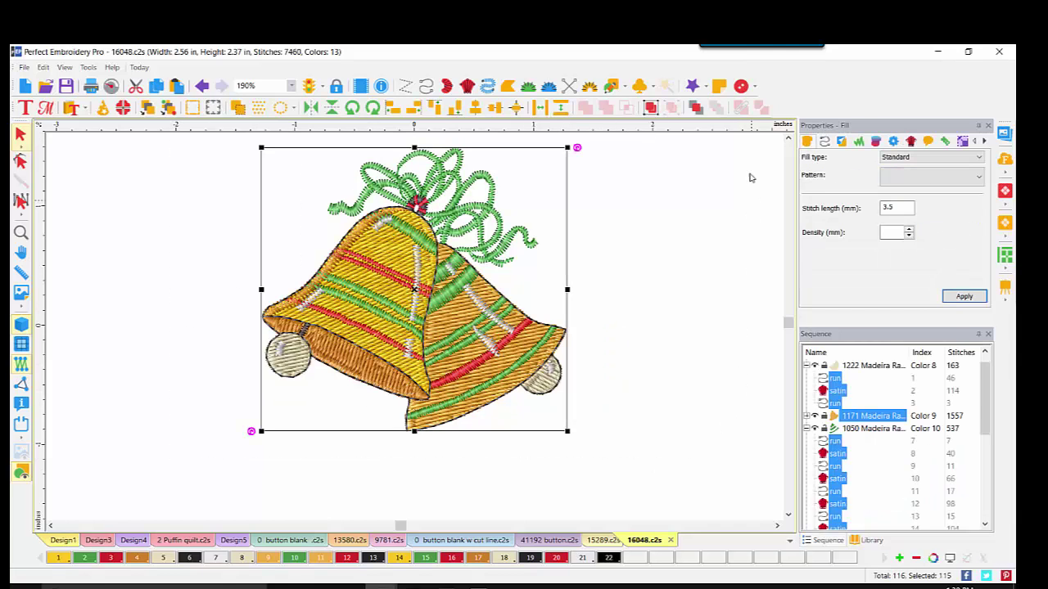
{"action": "left_click", "coordinate": [649, 108]}
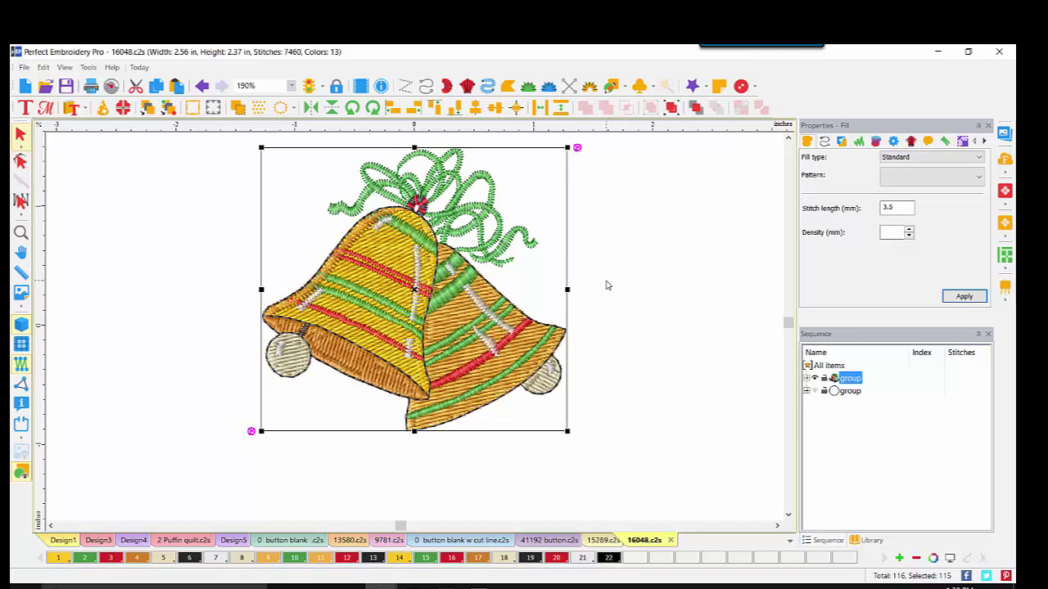
{"action": "left_click", "coordinate": [819, 392]}
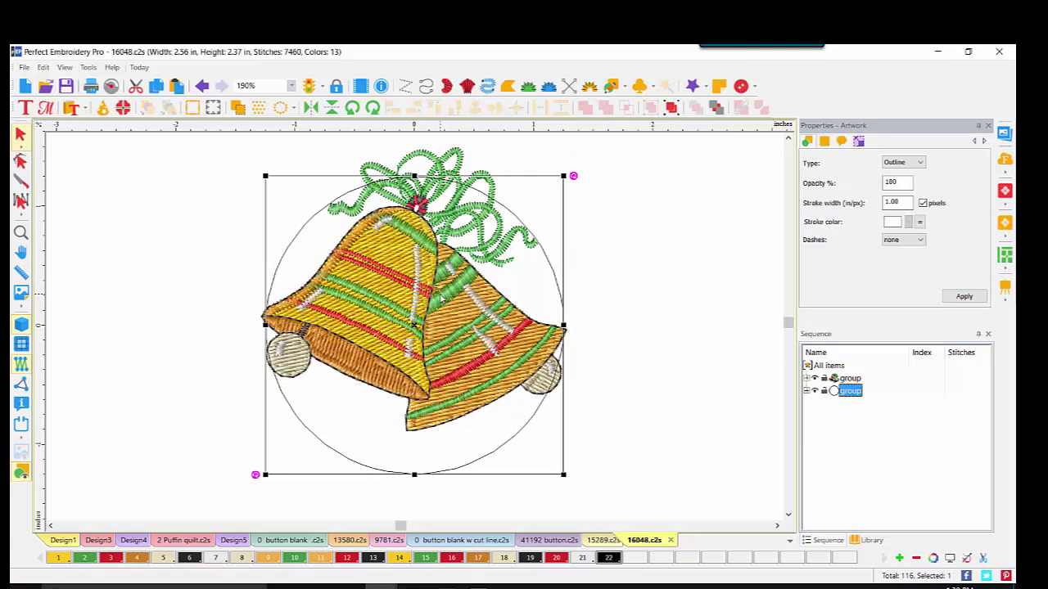
Step: Resize the grouped bells to a width of 2.25 inches, maintaining the aspect ratio and regenerating stitches
{"action": "left_click", "coordinate": [848, 378]}
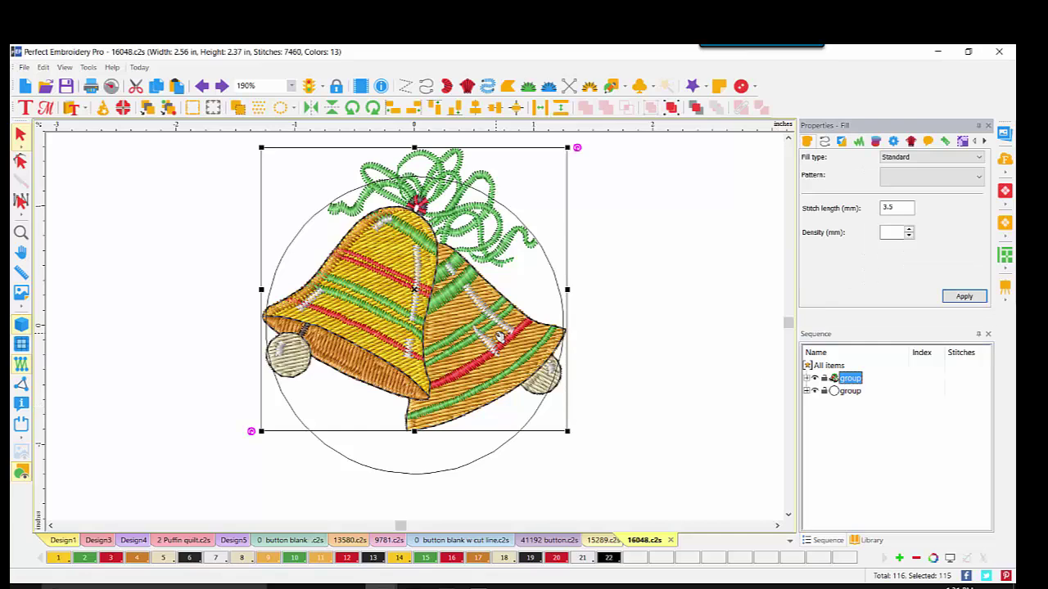
{"action": "left_click", "coordinate": [961, 142]}
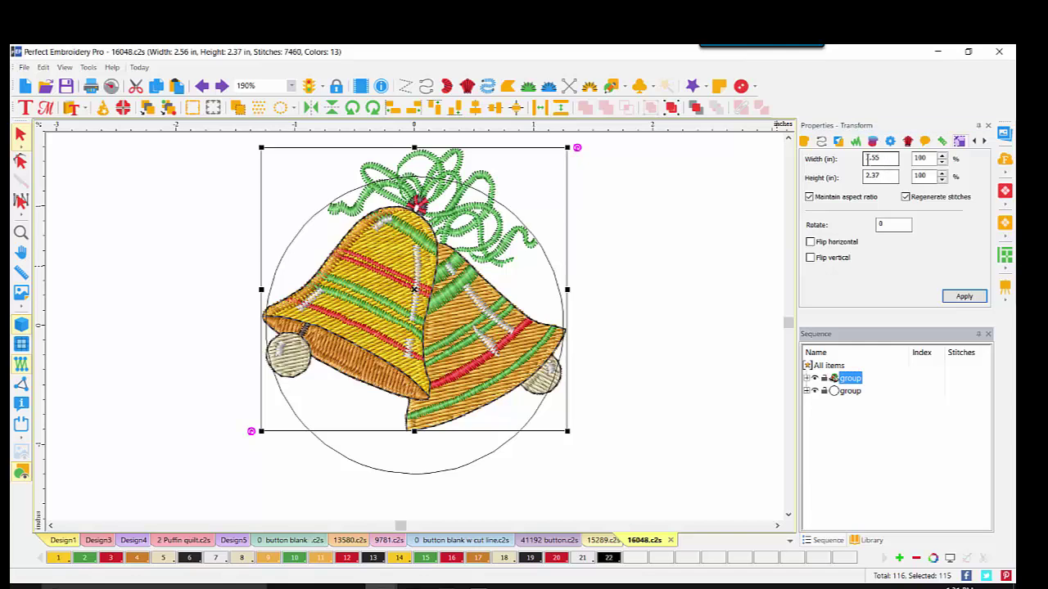
{"action": "double_click", "coordinate": [880, 159]}
{"action": "type", "text": "2.2"}
{"action": "left_click", "coordinate": [964, 297]}
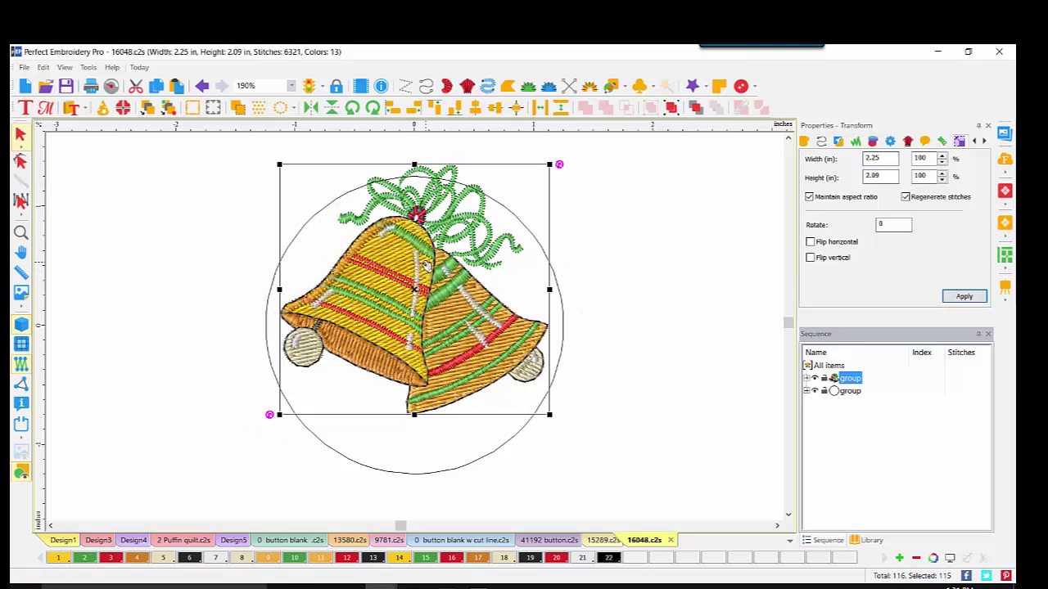
Step: Move the bells inside the circle, center-align them with it, and shift the bells slightly up and to the left
{"action": "left_click_drag", "start_coordinate": [413, 286], "coordinate": [350, 417]}
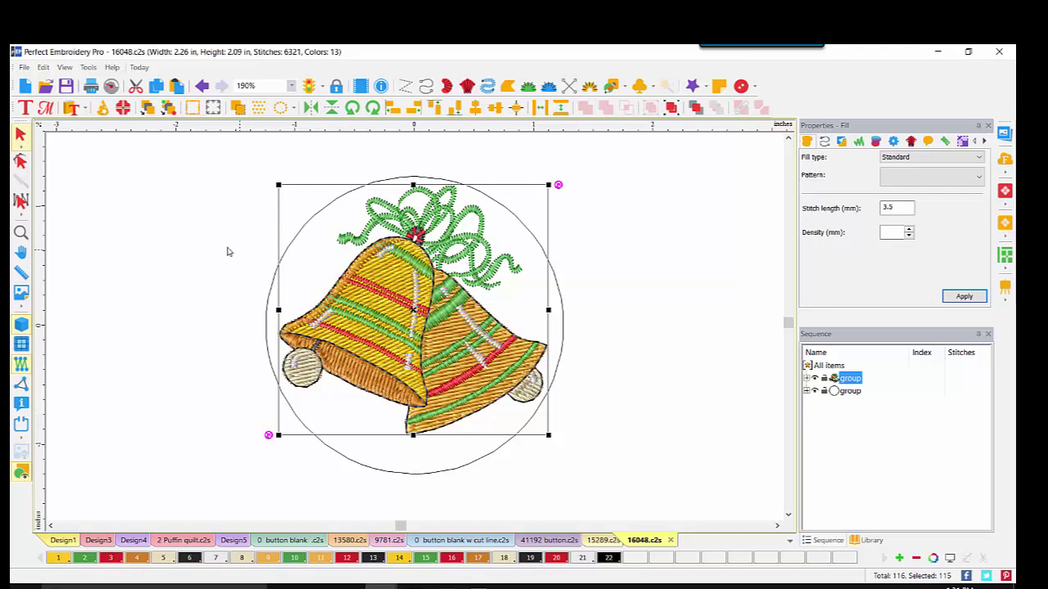
{"action": "left_click_drag", "start_coordinate": [182, 147], "coordinate": [655, 495]}
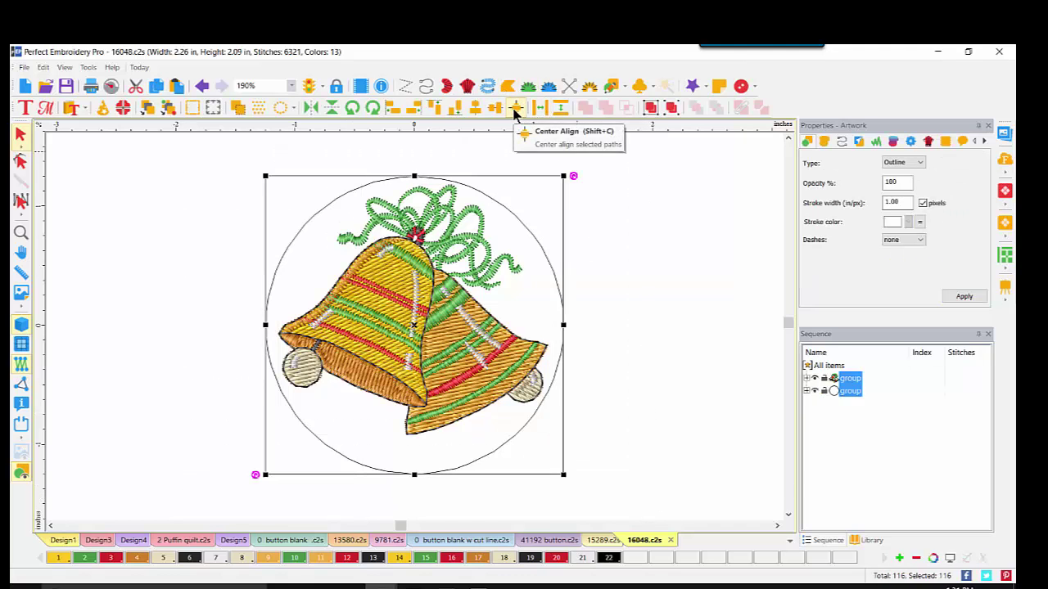
{"action": "left_click", "coordinate": [516, 109]}
{"action": "left_click", "coordinate": [633, 224]}
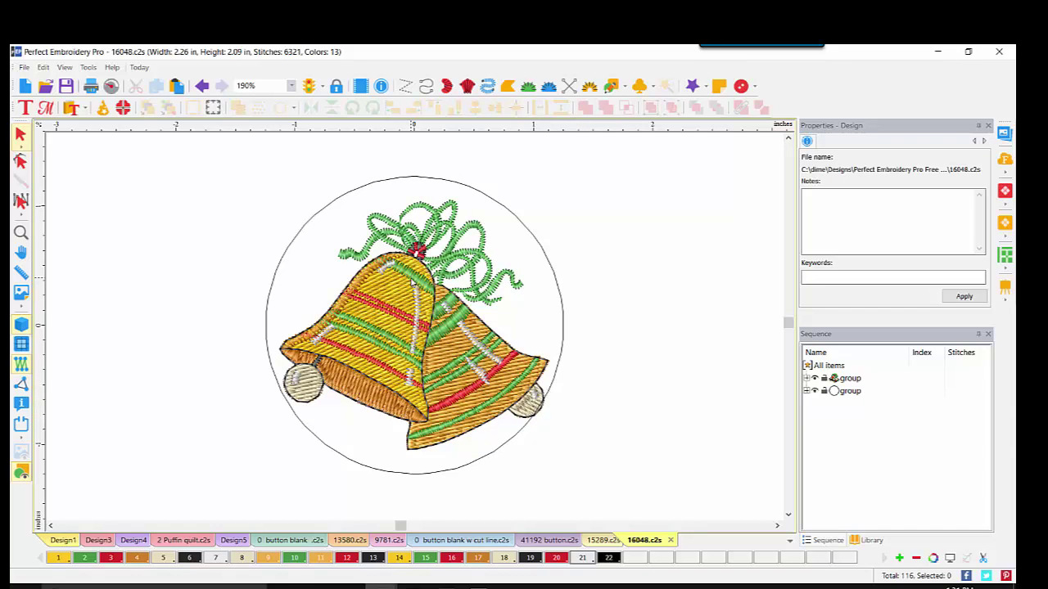
{"action": "left_click_drag", "start_coordinate": [393, 327], "coordinate": [385, 315]}
{"action": "left_click", "coordinate": [560, 252]}
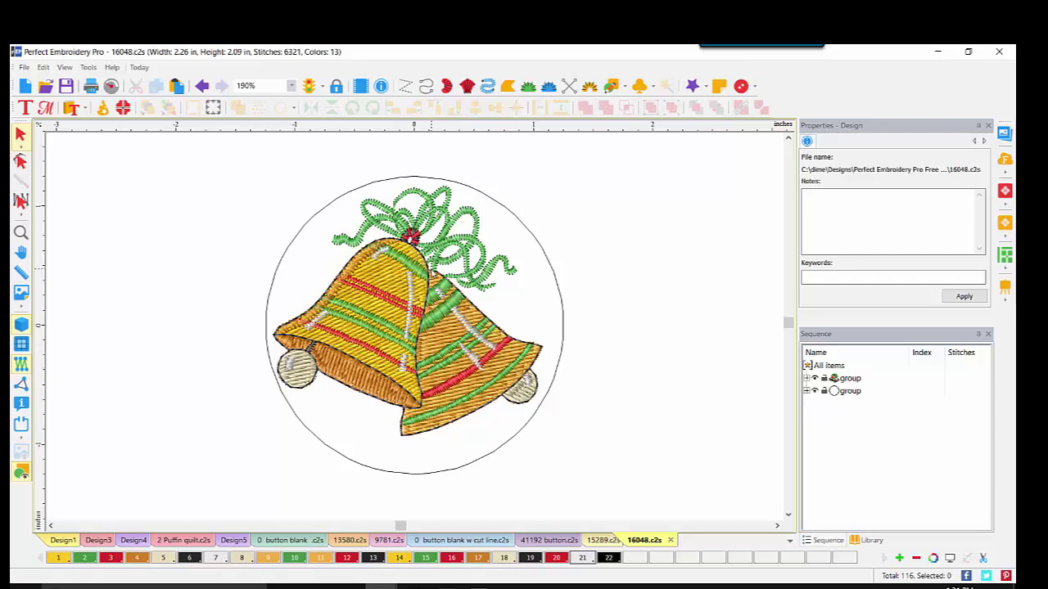
Step: Search the Perfect Embroidery Pro Free Designs folder for 57723, open 57723.c2s, and merge the button blank into it
{"action": "mouse_move", "coordinate": [349, 584]}
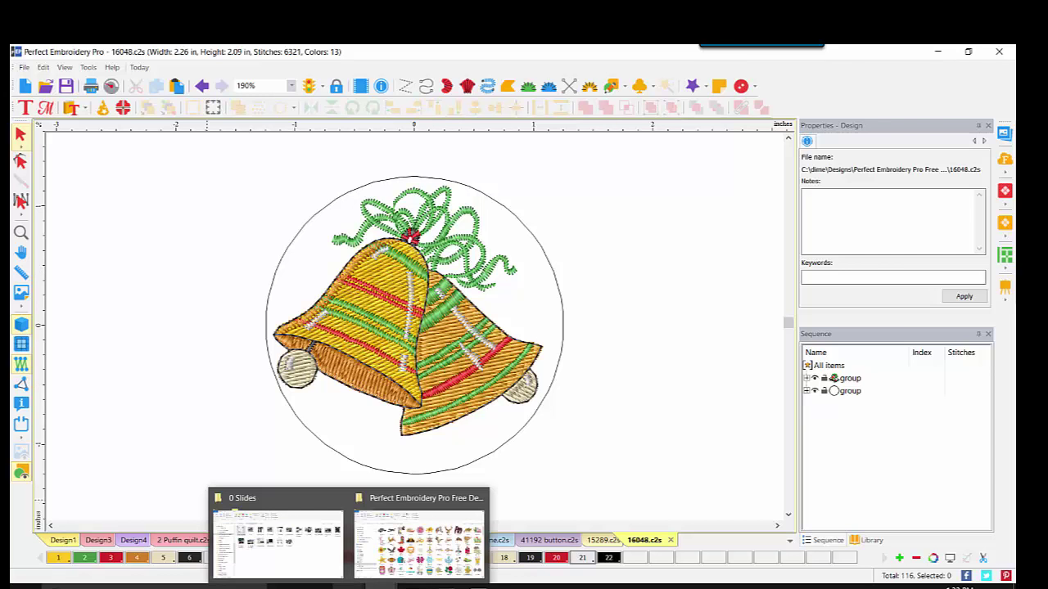
{"action": "left_click", "coordinate": [419, 540]}
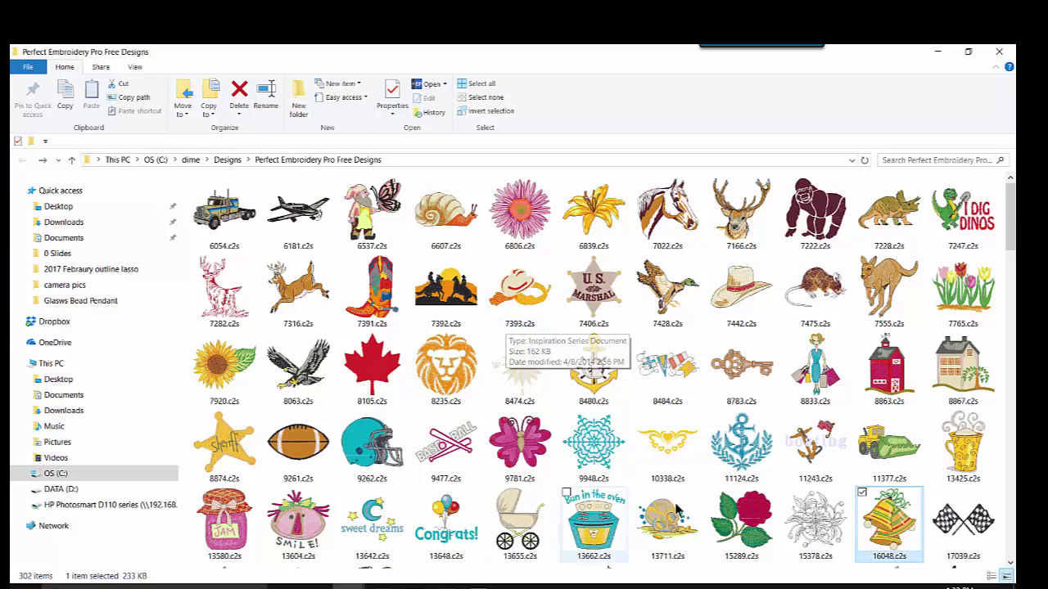
{"action": "left_click", "coordinate": [941, 159]}
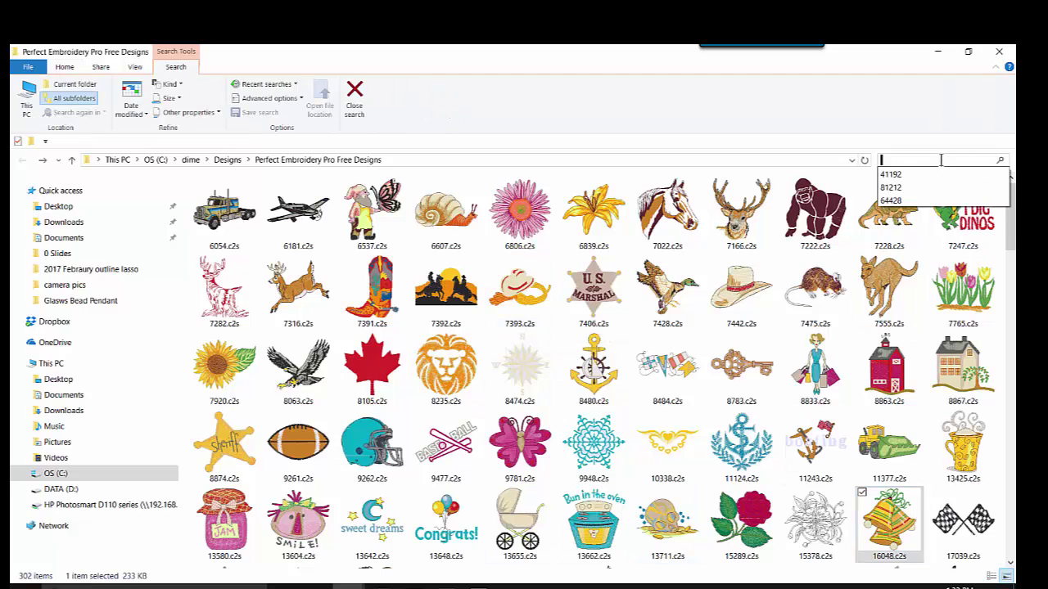
{"action": "type", "text": "57723"}
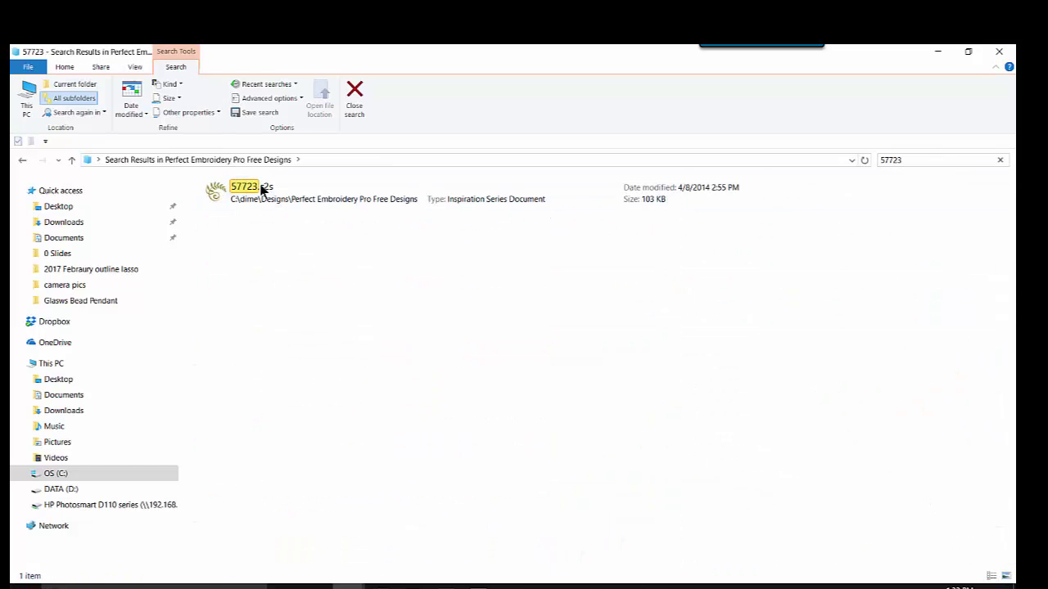
{"action": "double_click", "coordinate": [264, 188]}
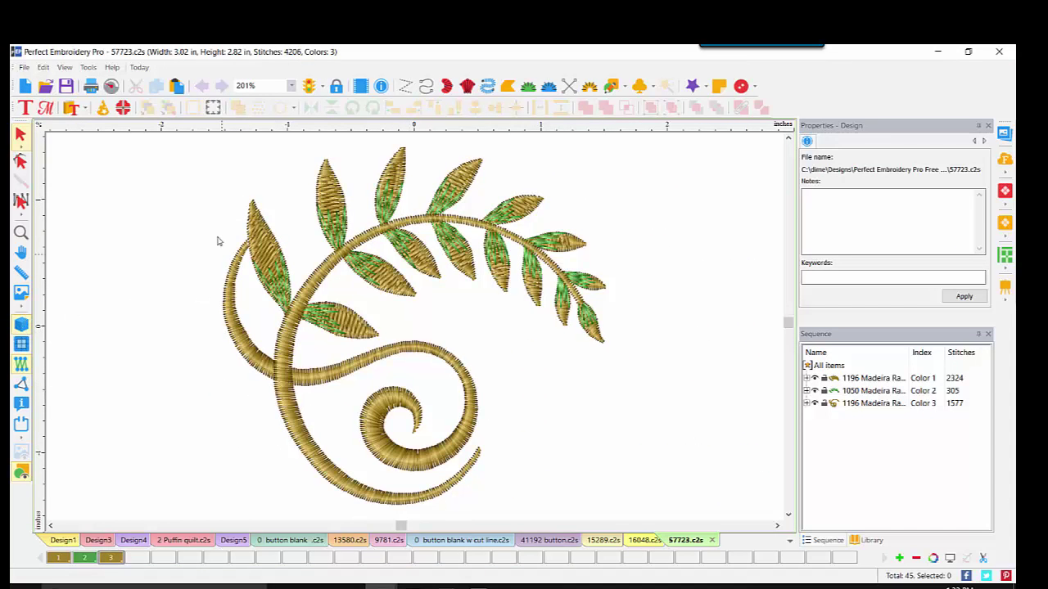
{"action": "left_click", "coordinate": [23, 67]}
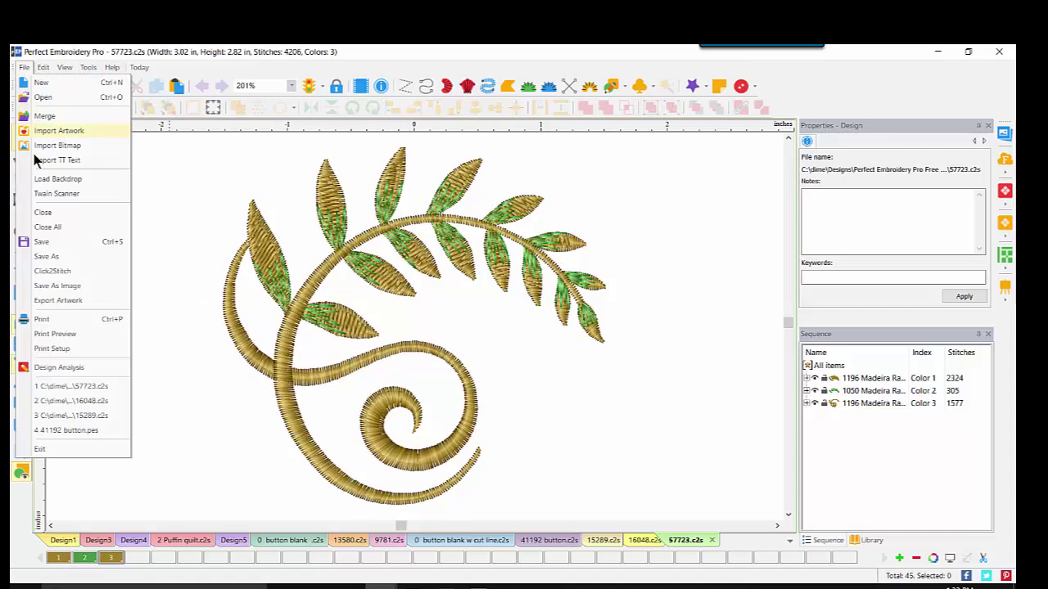
{"action": "left_click", "coordinate": [43, 116]}
{"action": "double_click", "coordinate": [264, 129]}
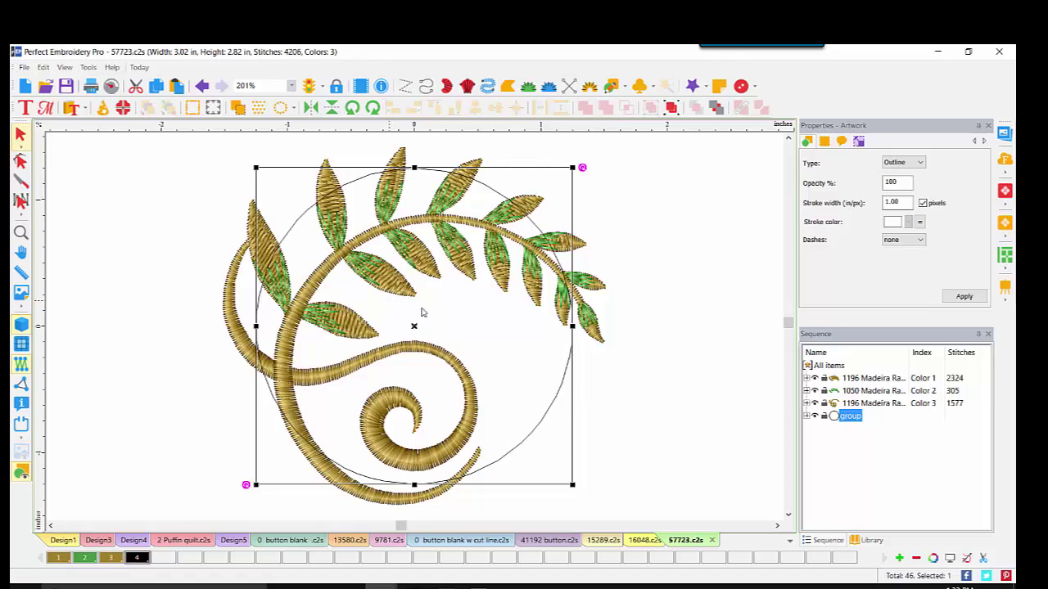
Step: Hide the button circle, resize the whole leafy swirl to a width of 2.4 inches with regenerated stitches, and show the circle again
{"action": "left_click", "coordinate": [815, 416]}
{"action": "left_click_drag", "start_coordinate": [154, 142], "coordinate": [673, 521]}
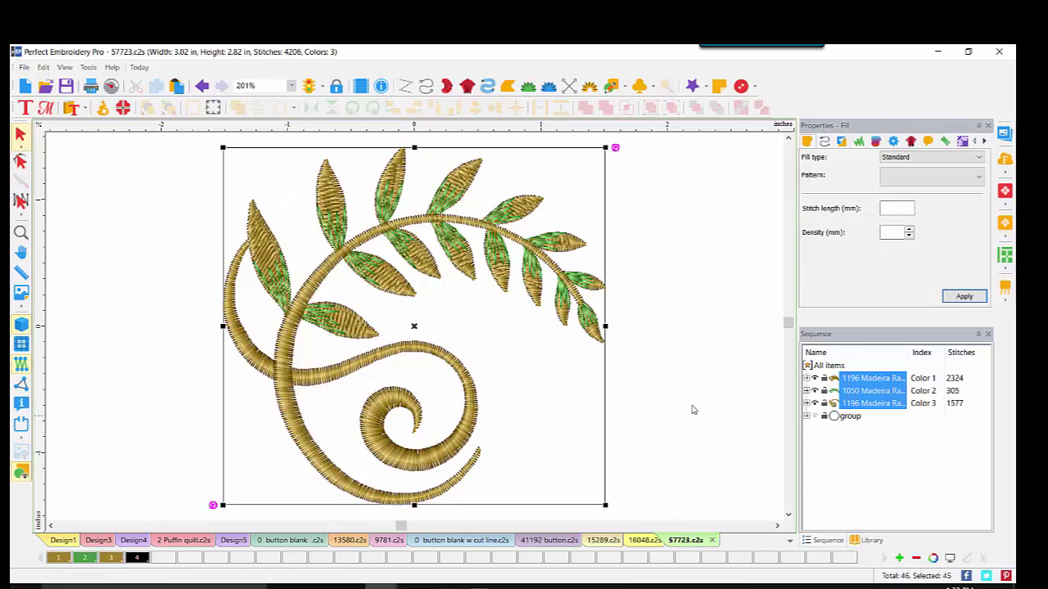
{"action": "left_click", "coordinate": [962, 142]}
{"action": "double_click", "coordinate": [878, 160]}
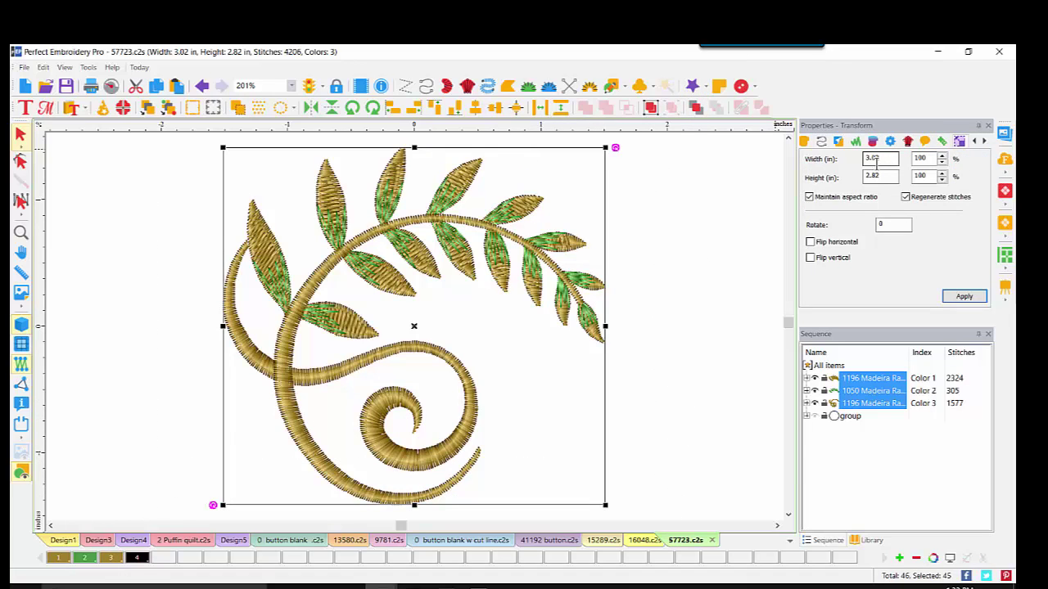
{"action": "double_click", "coordinate": [879, 159]}
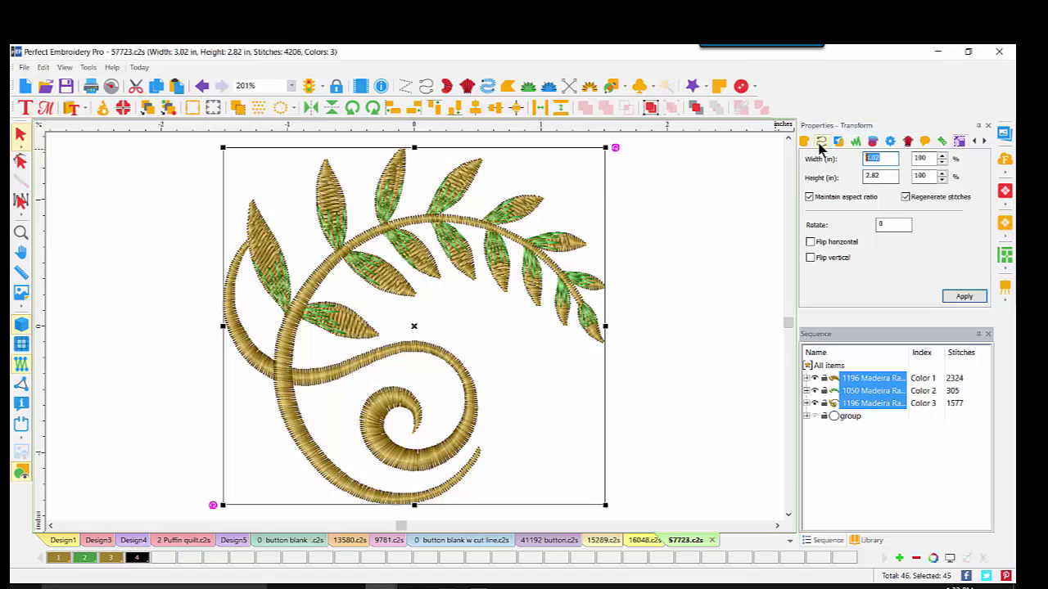
{"action": "type", "text": "2.4"}
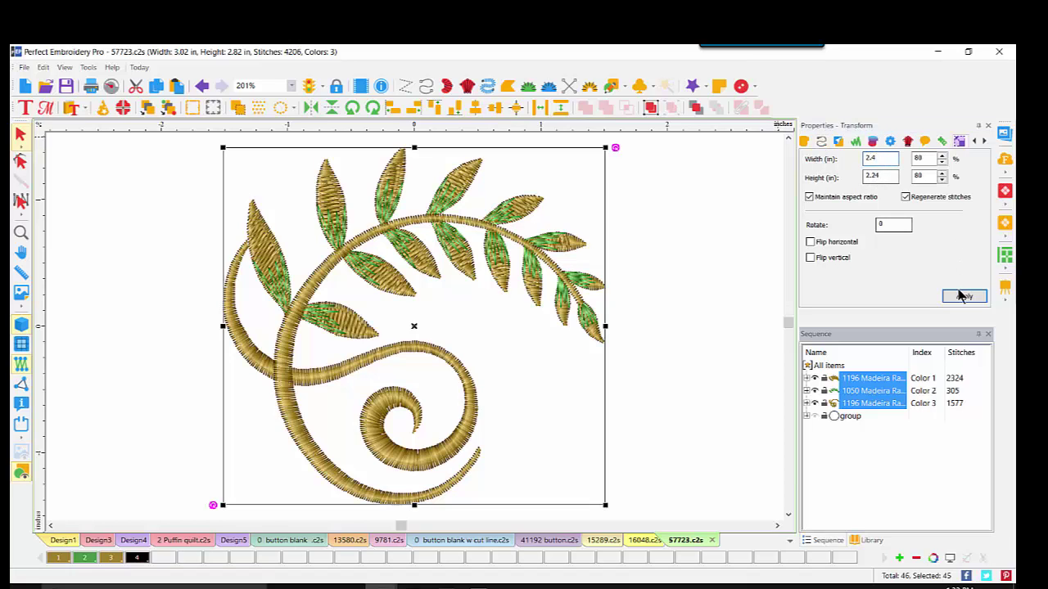
{"action": "left_click", "coordinate": [961, 296]}
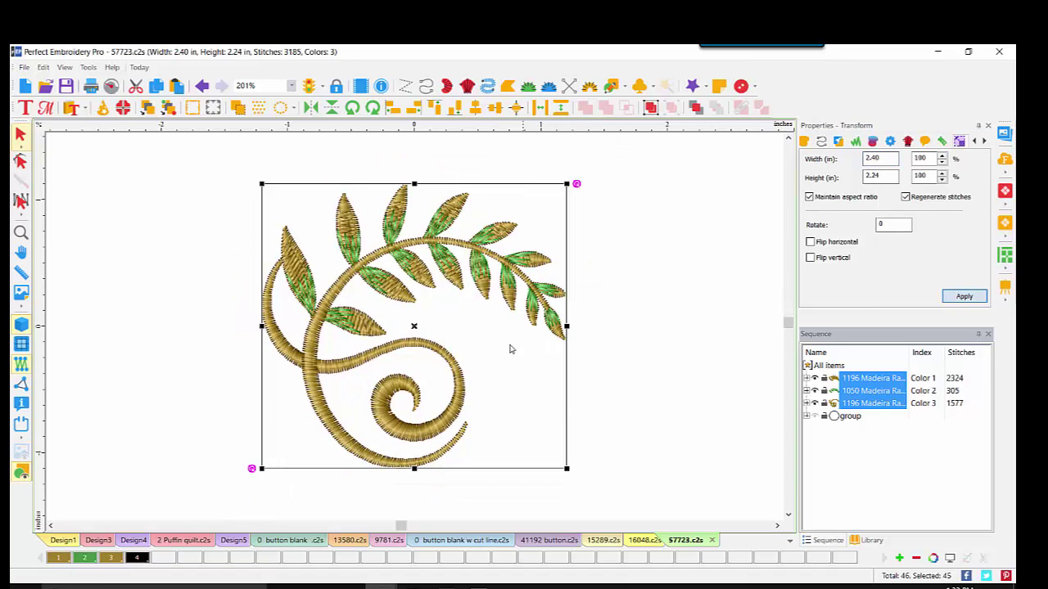
{"action": "left_click", "coordinate": [814, 417]}
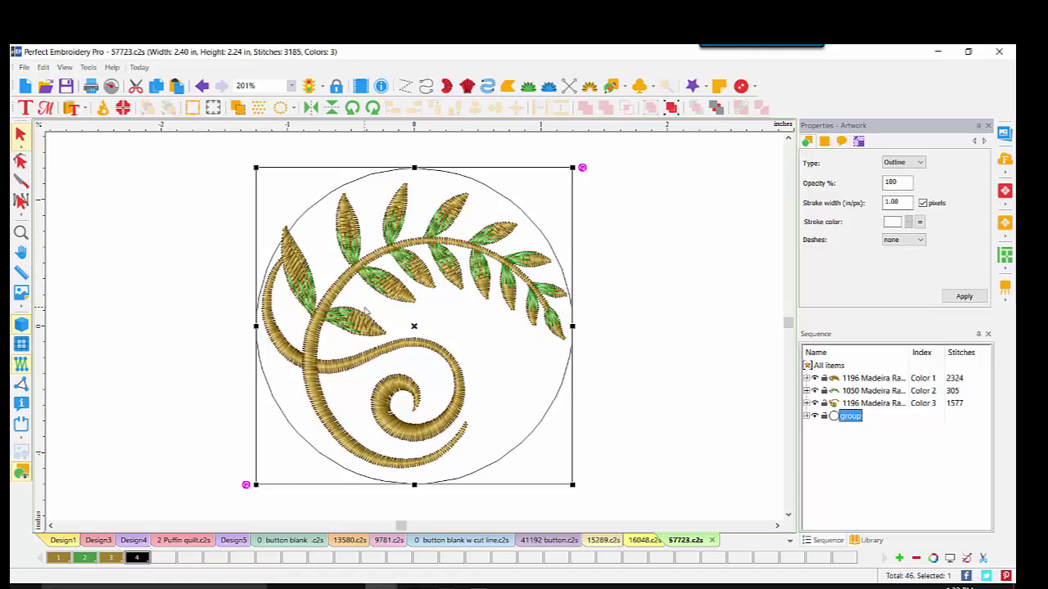
Step: Shift all parts of the leafy swirl down and left past the circle's edge and rotate them slightly counterclockwise
{"action": "left_click", "coordinate": [875, 380]}
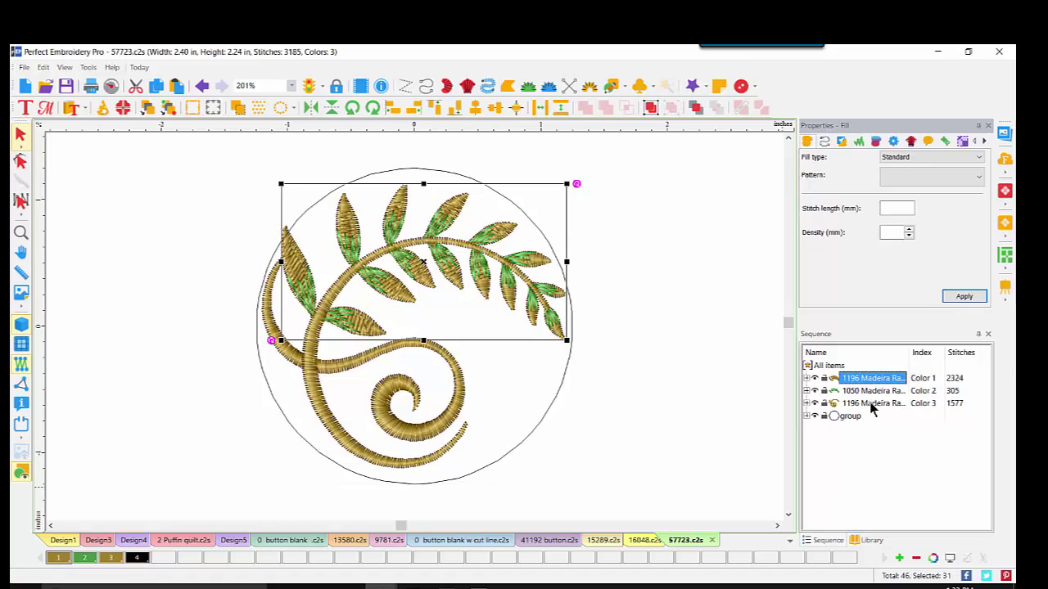
{"action": "left_click", "coordinate": [872, 404], "text": "shift"}
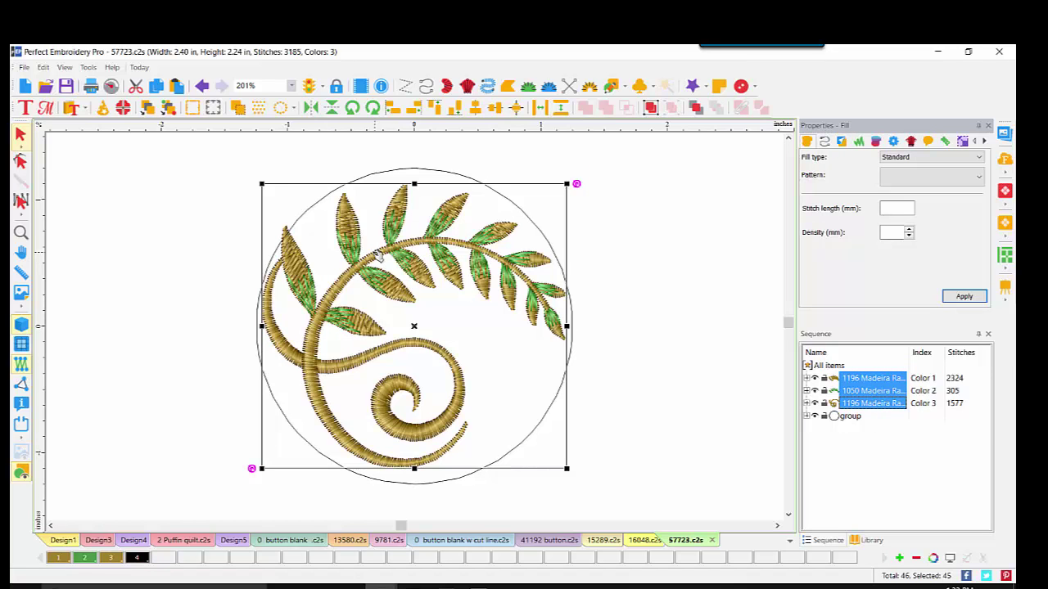
{"action": "left_click_drag", "start_coordinate": [379, 257], "coordinate": [356, 312]}
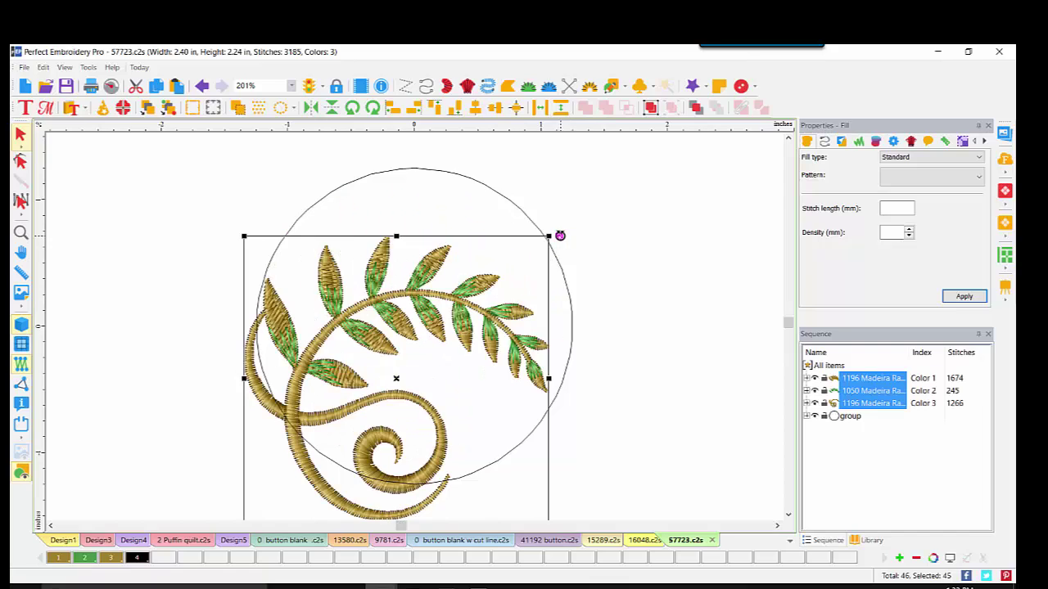
{"action": "left_click_drag", "start_coordinate": [559, 238], "coordinate": [535, 206]}
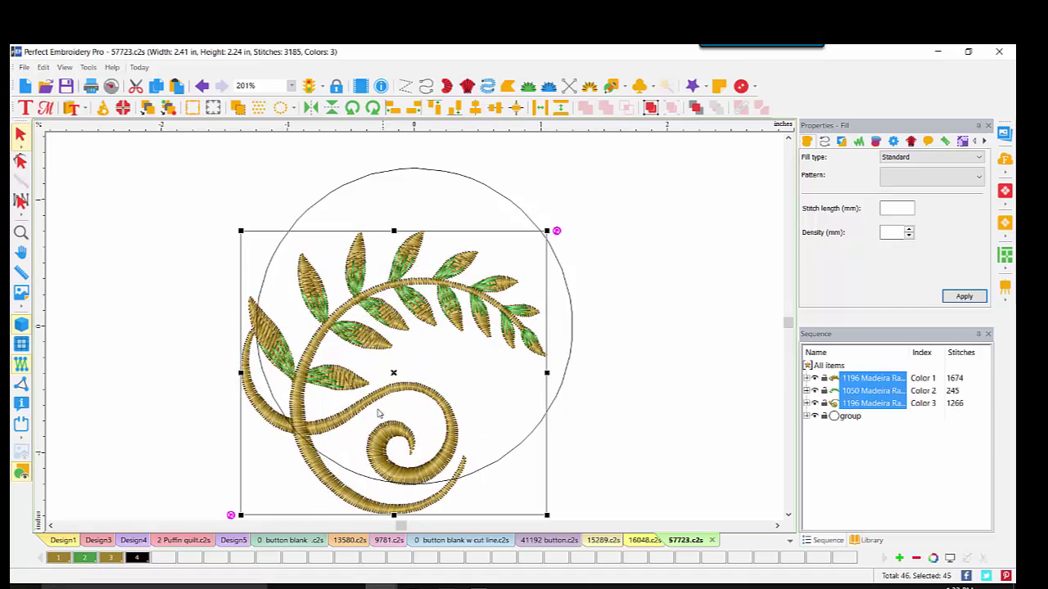
{"action": "left_click_drag", "start_coordinate": [429, 288], "coordinate": [431, 279]}
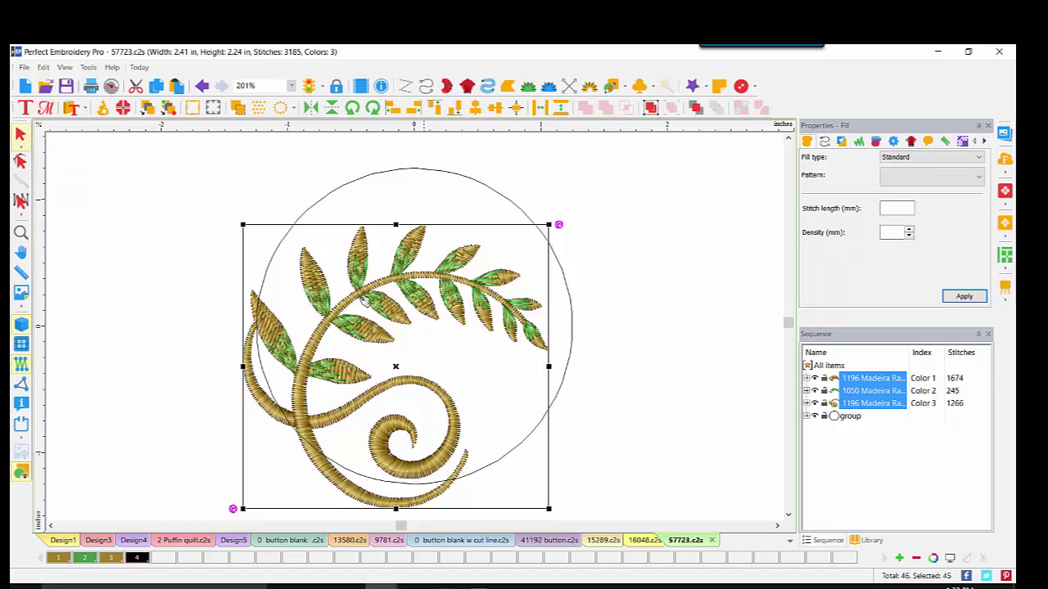
Step: Lasso the stitches of the swirl's outer left curve up to the main stem and delete them
{"action": "left_click", "coordinate": [20, 235]}
{"action": "left_click", "coordinate": [311, 506]}
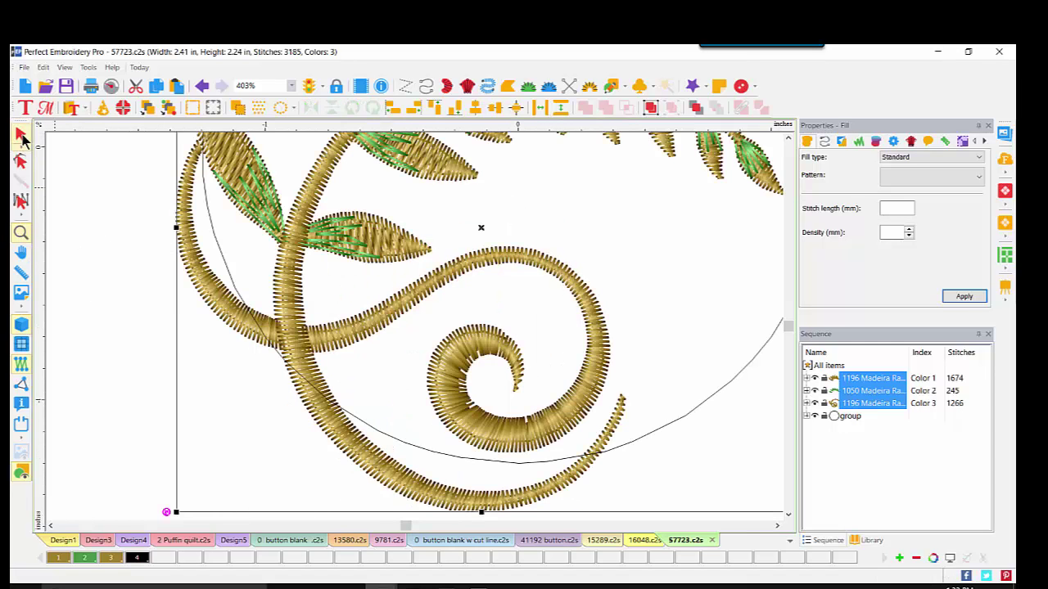
{"action": "left_click", "coordinate": [21, 204]}
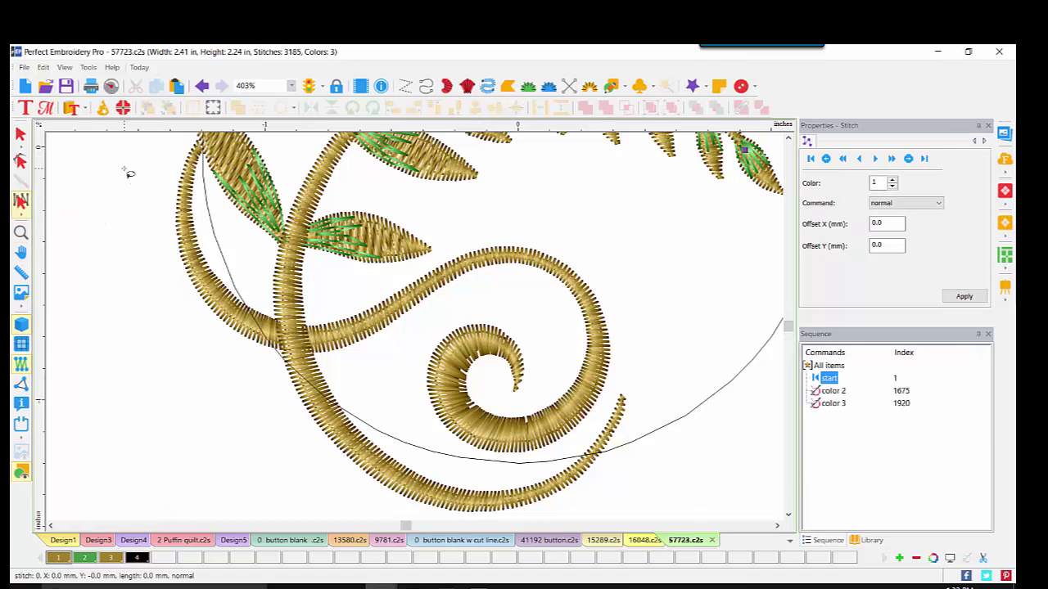
{"action": "mouse_move", "coordinate": [118, 175]}
{"action": "left_mouse_down"}
{"action": "mouse_move", "coordinate": [173, 140]}
{"action": "mouse_move", "coordinate": [199, 143]}
{"action": "mouse_move", "coordinate": [222, 229]}
{"action": "mouse_move", "coordinate": [273, 315]}
{"action": "mouse_move", "coordinate": [275, 351]}
{"action": "mouse_move", "coordinate": [240, 361]}
{"action": "mouse_move", "coordinate": [177, 336]}
{"action": "mouse_move", "coordinate": [152, 174]}
{"action": "mouse_move", "coordinate": [100, 161]}
{"action": "left_mouse_up"}
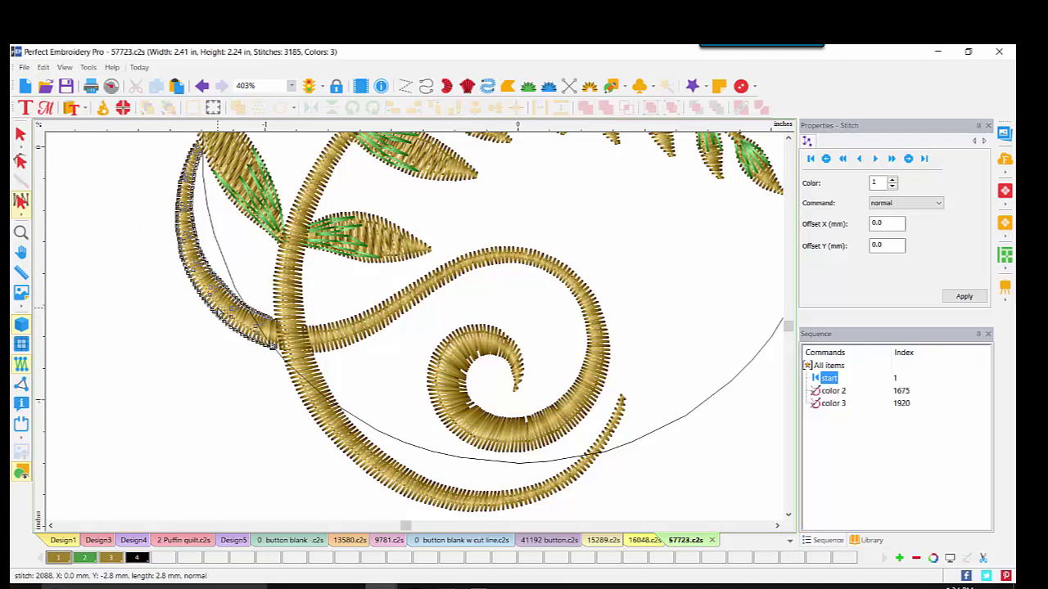
{"action": "key", "text": "Delete"}
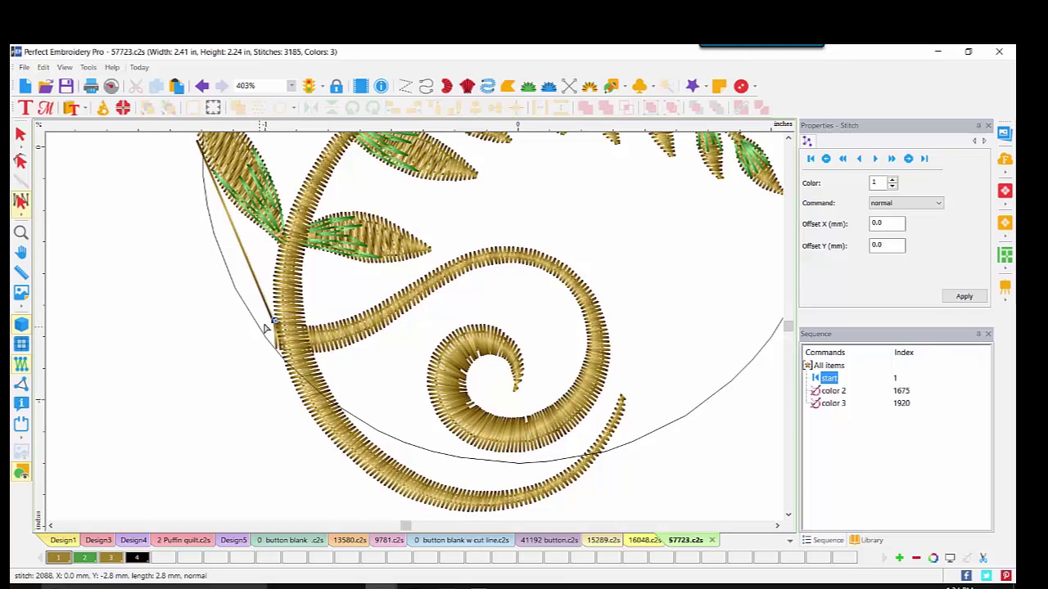
Step: Delete one by one the leftover stitches protruding on the left of the main stem where the inner spiral branches off
{"action": "left_click", "coordinate": [21, 233]}
{"action": "left_click", "coordinate": [263, 331]}
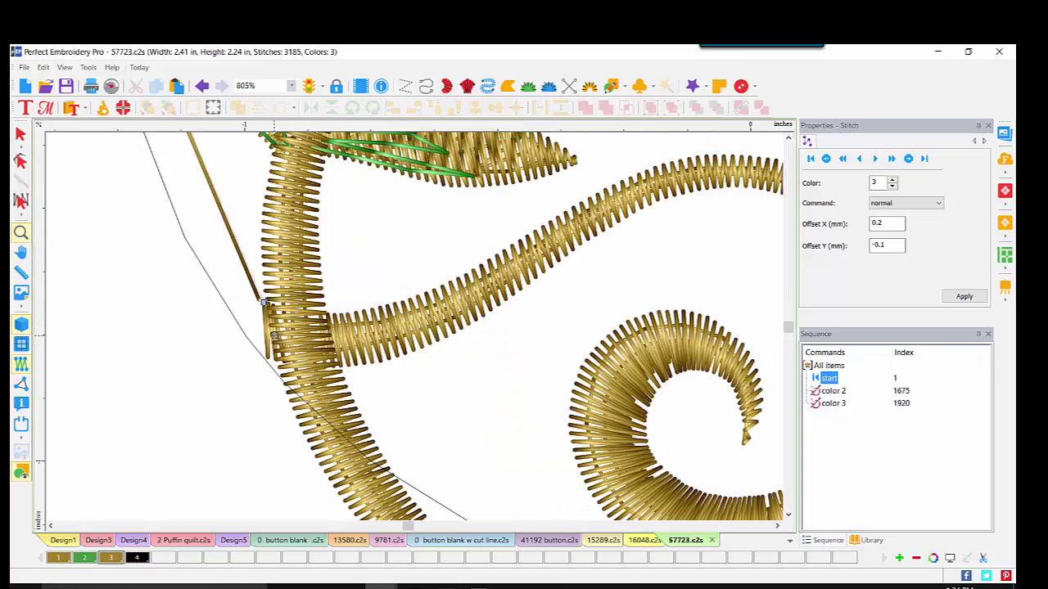
{"action": "left_click", "coordinate": [264, 331]}
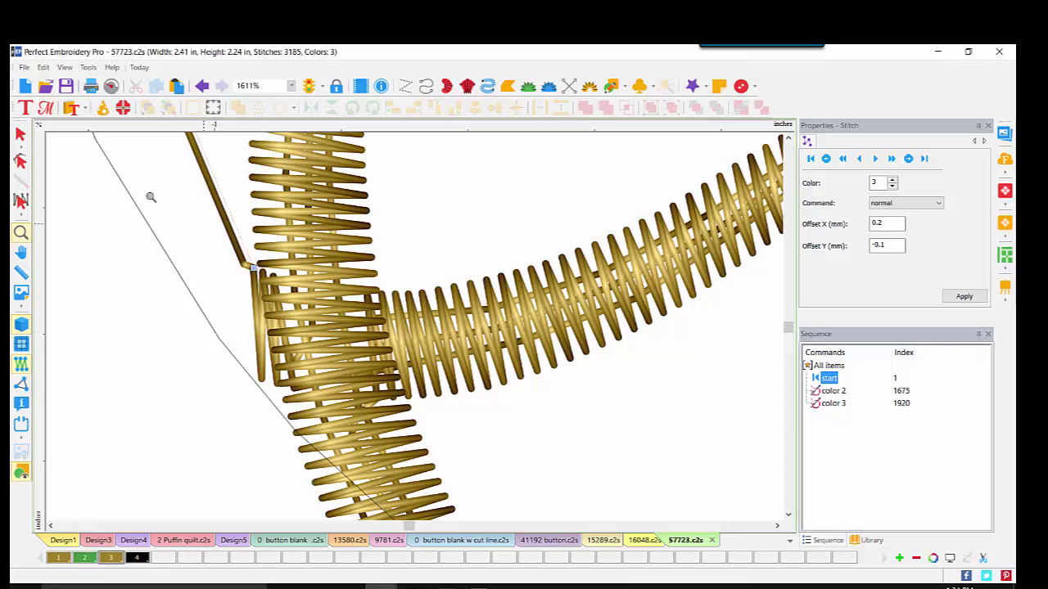
{"action": "left_click", "coordinate": [21, 201]}
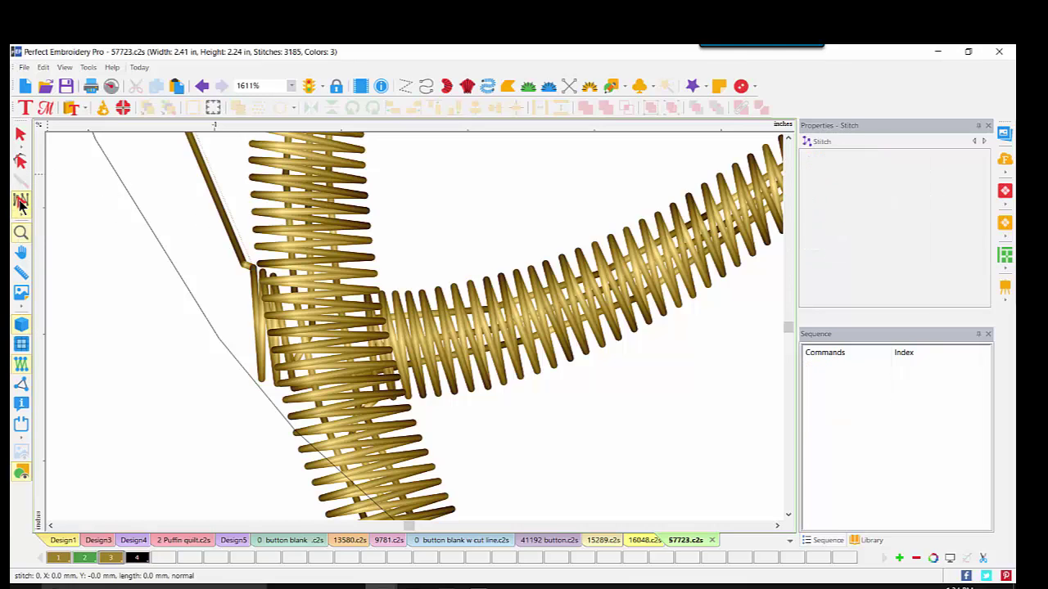
{"action": "left_click", "coordinate": [254, 271]}
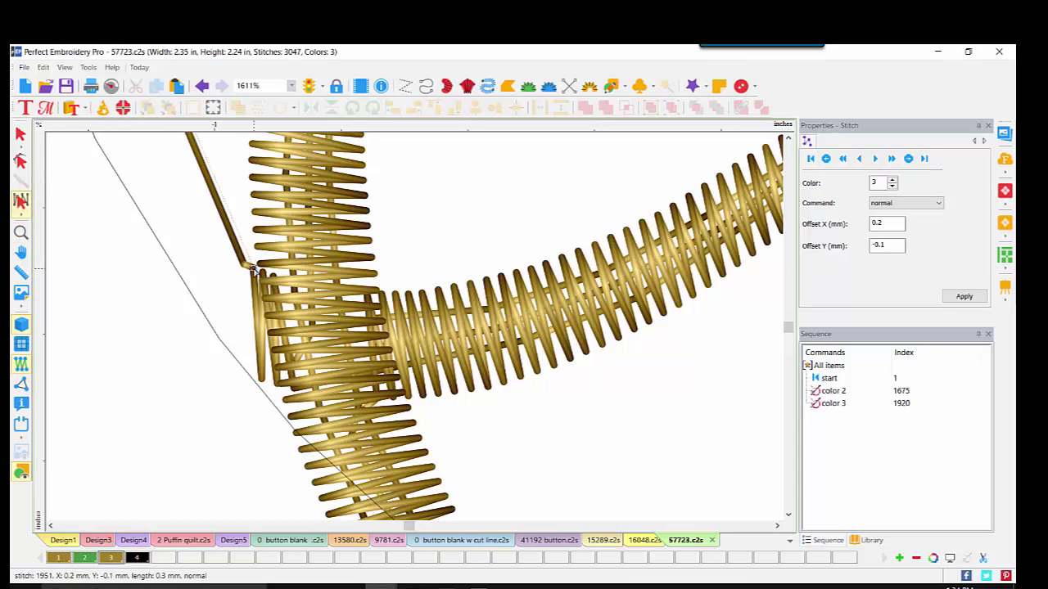
{"action": "right_click", "coordinate": [254, 272]}
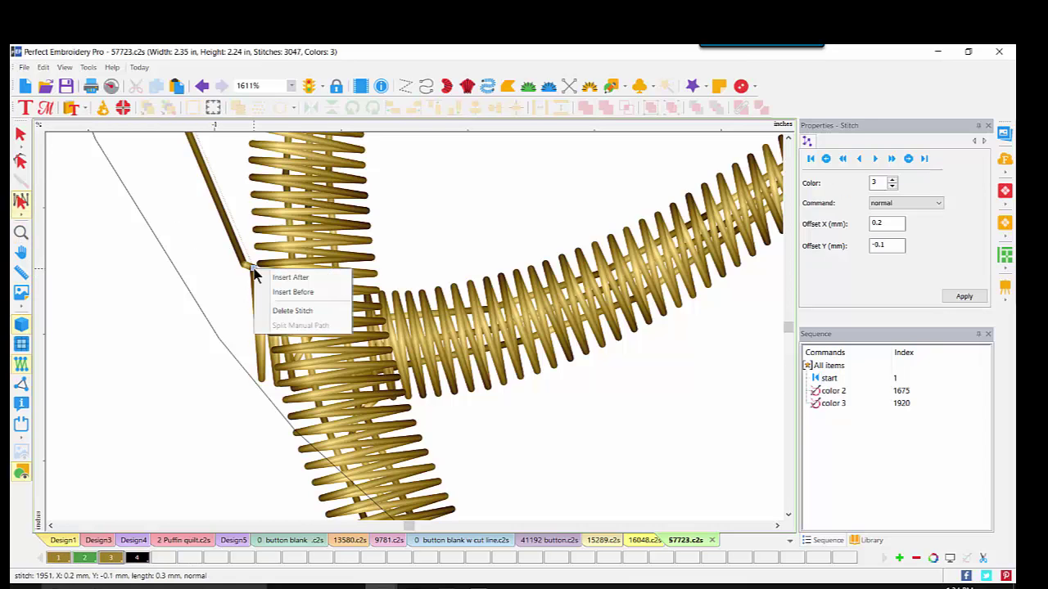
{"action": "left_click", "coordinate": [277, 312]}
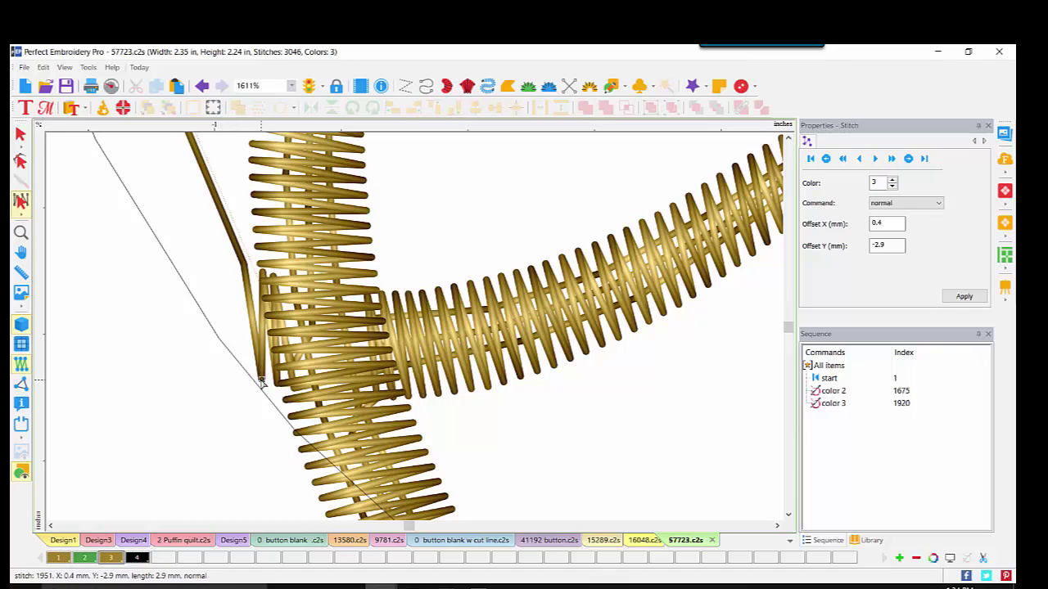
{"action": "key", "text": "Delete"}
{"action": "key", "text": "Delete"}
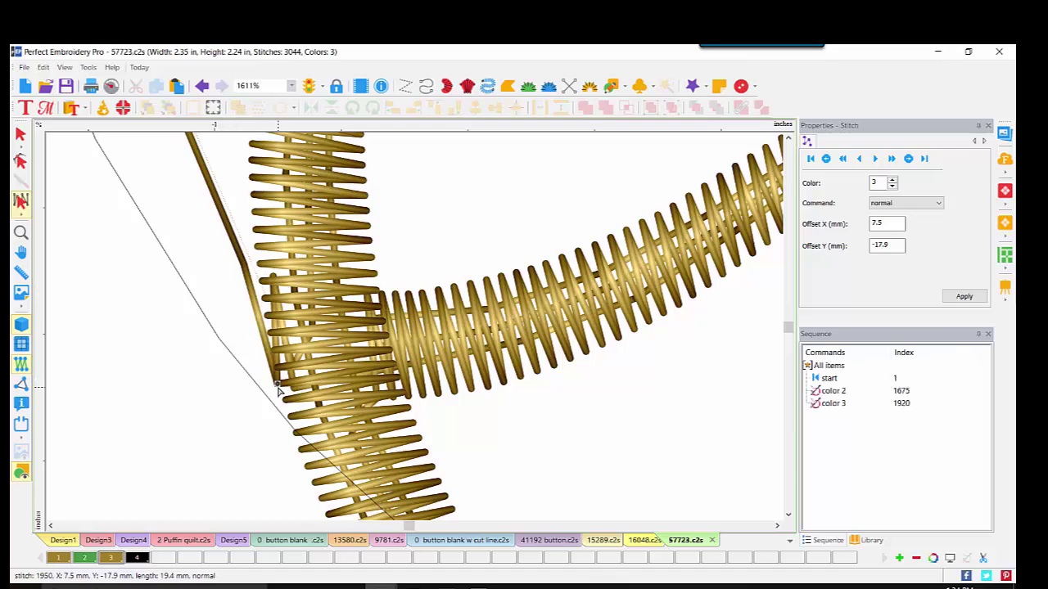
{"action": "key", "text": "Delete"}
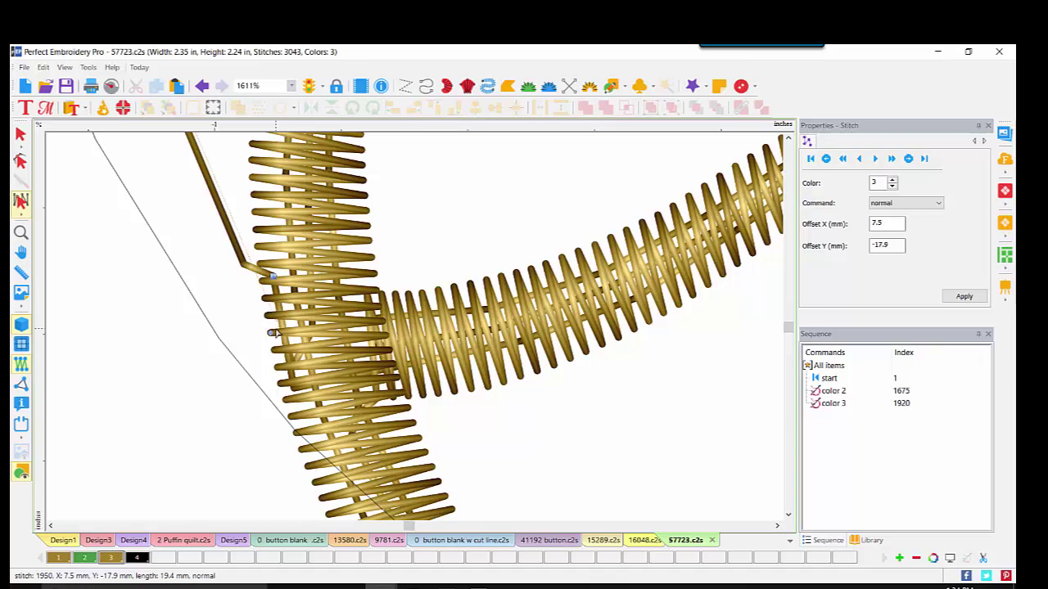
{"action": "key", "text": "Delete"}
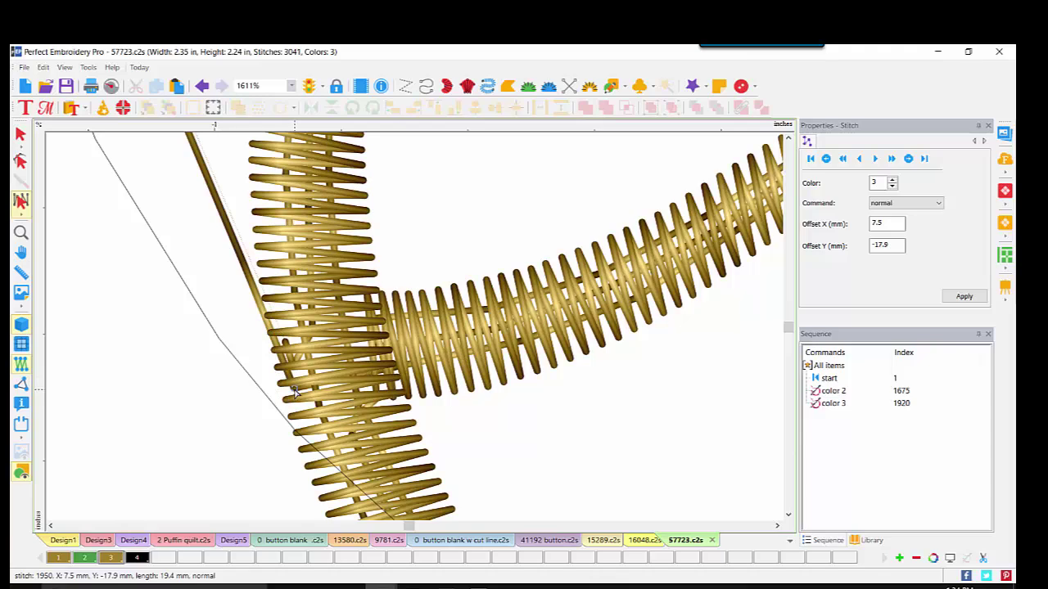
Step: Delete the leftover stitches forming the long stray thread along the outer edge of the lowest left leaf
{"action": "scroll", "coordinate": [788, 143], "scroll_direction": "up", "scroll_amount": 10}
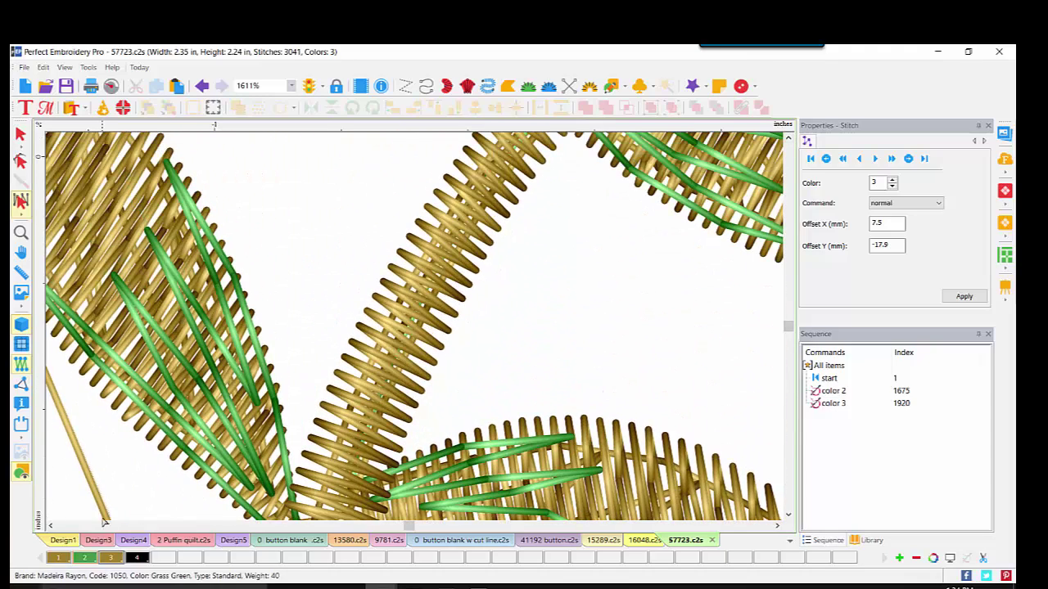
{"action": "left_click", "coordinate": [50, 525]}
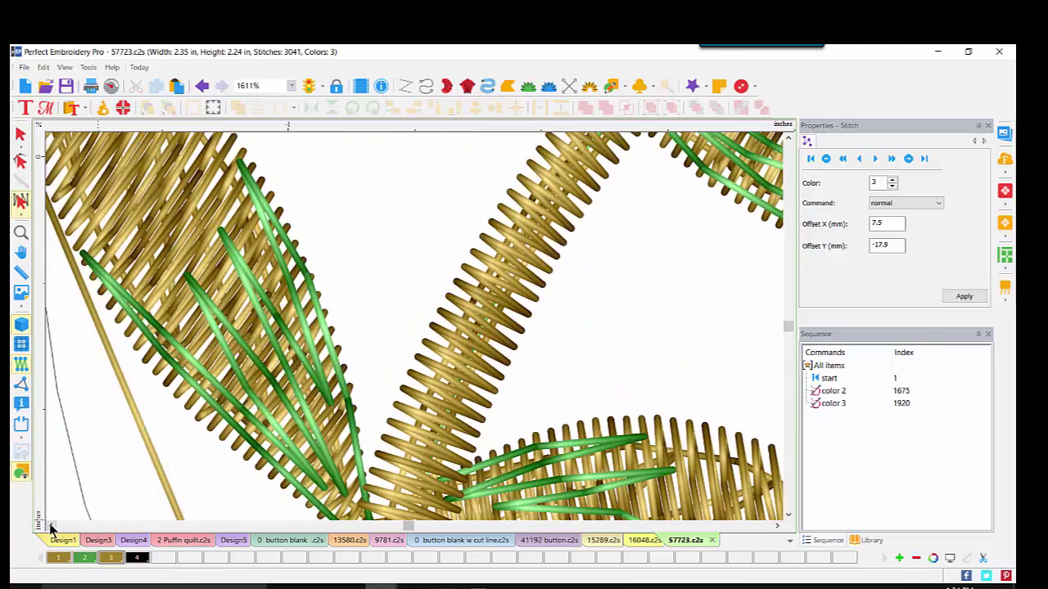
{"action": "scroll", "coordinate": [787, 142], "scroll_direction": "up", "scroll_amount": 6}
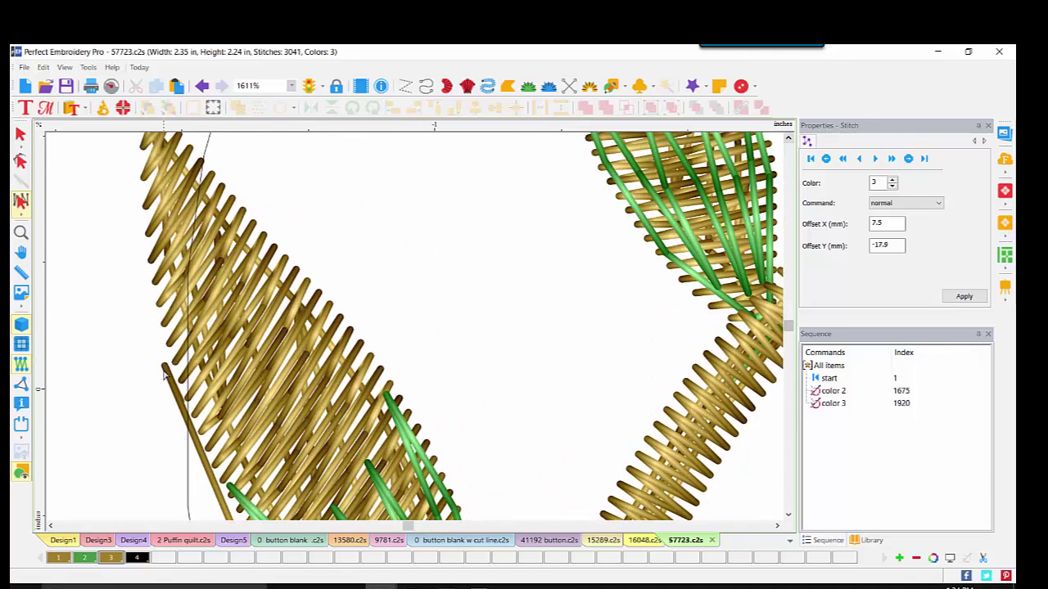
{"action": "left_click", "coordinate": [163, 368]}
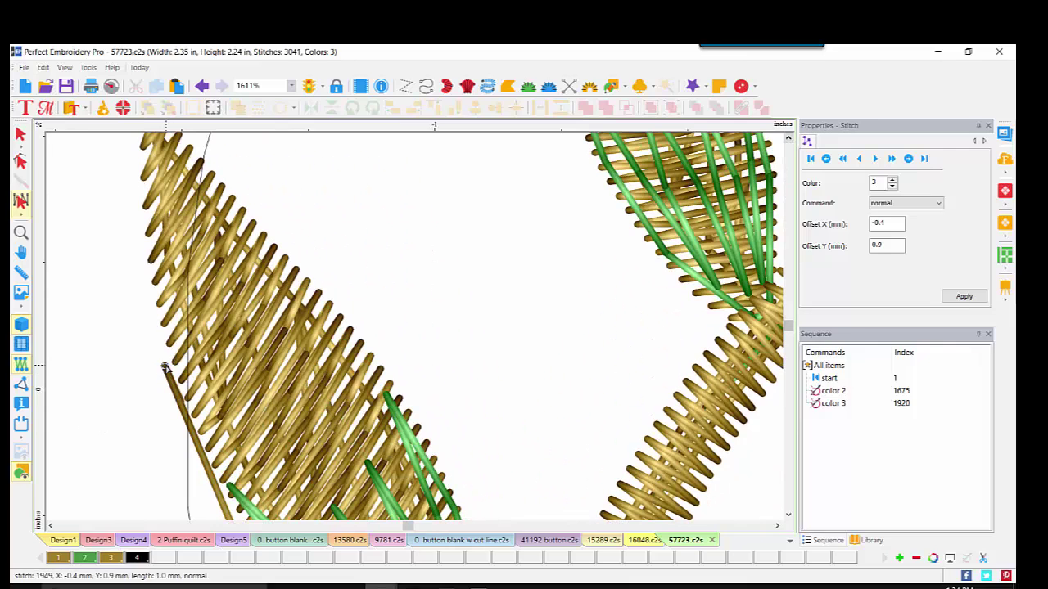
{"action": "key", "text": "Delete"}
{"action": "key", "text": "Delete"}
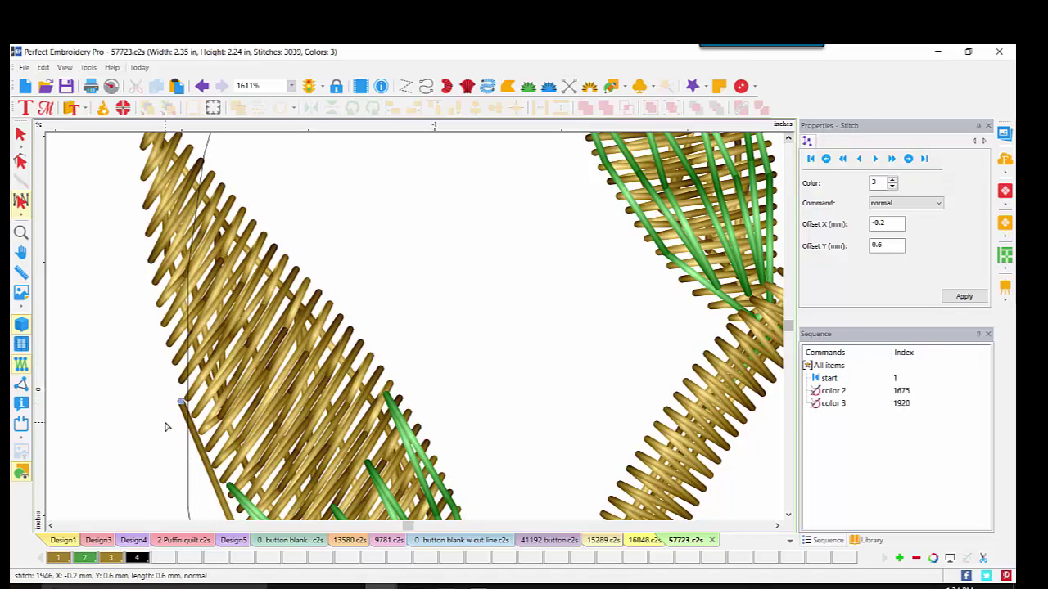
{"action": "key", "text": "Delete"}
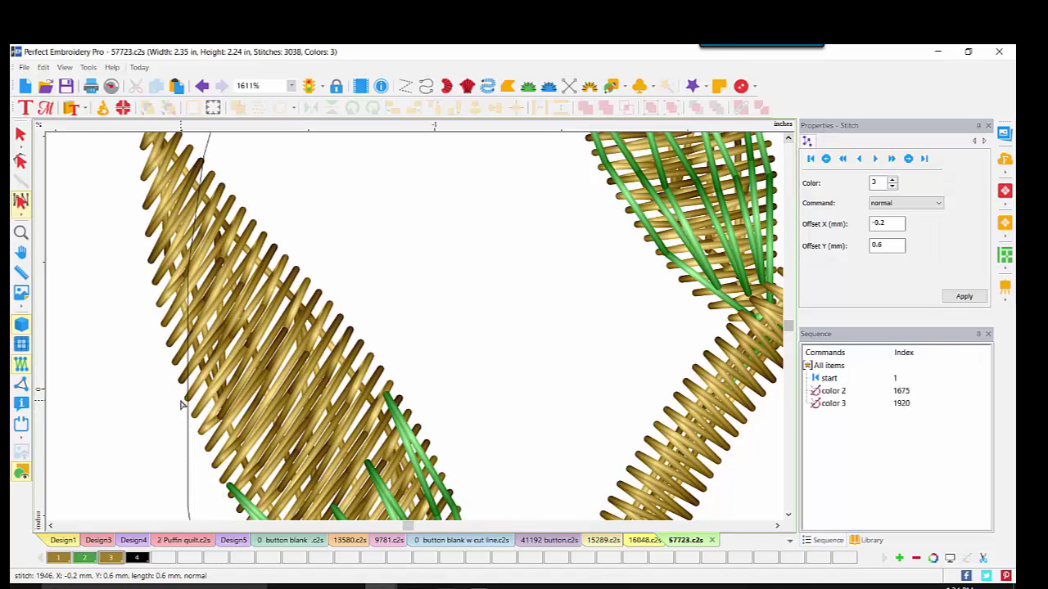
Step: Delete the remaining stray stitch sticking out left of the main stem beside the inner spiral's junction
{"action": "left_click", "coordinate": [21, 235]}
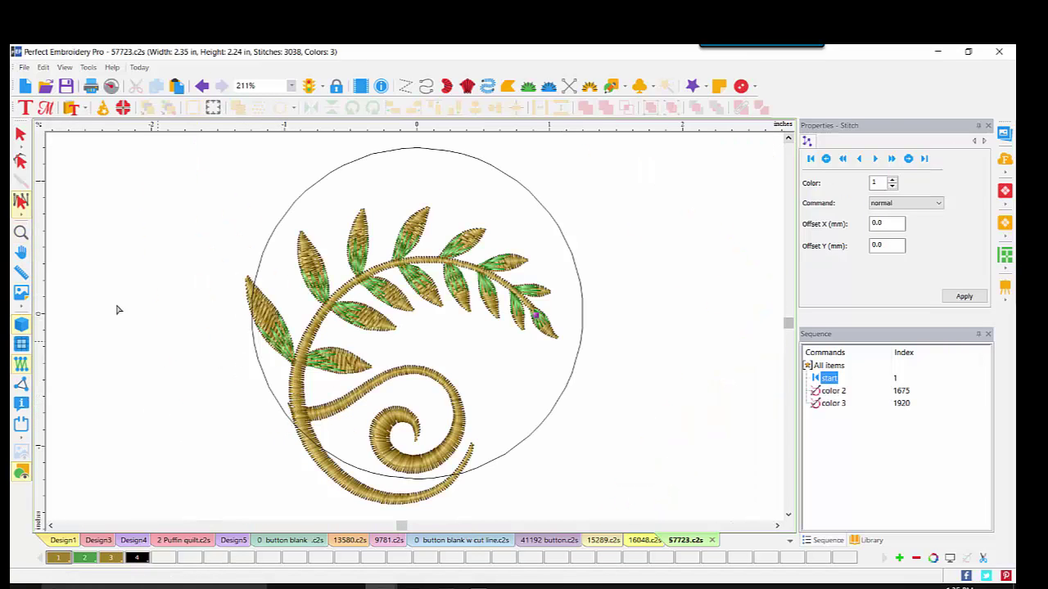
{"action": "left_click", "coordinate": [20, 233]}
{"action": "left_click", "coordinate": [294, 414]}
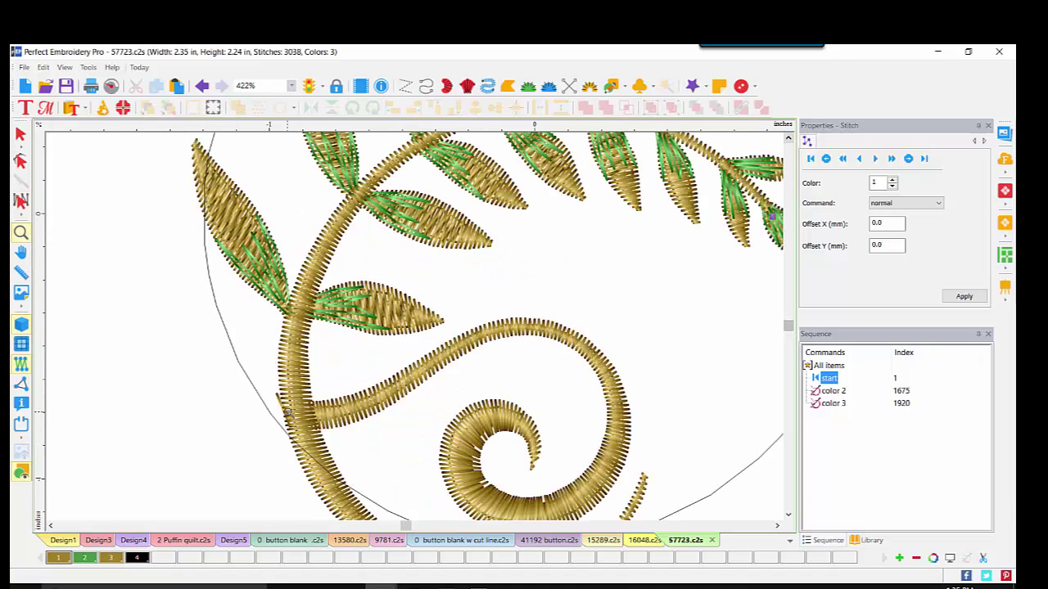
{"action": "left_click", "coordinate": [268, 416]}
{"action": "left_click", "coordinate": [268, 416]}
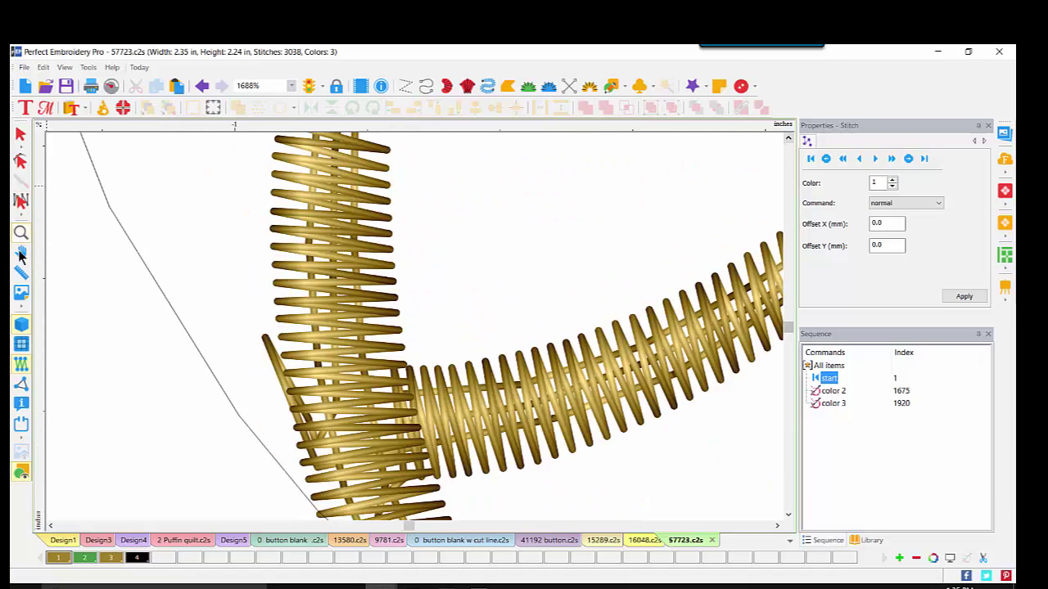
{"action": "left_click", "coordinate": [22, 205]}
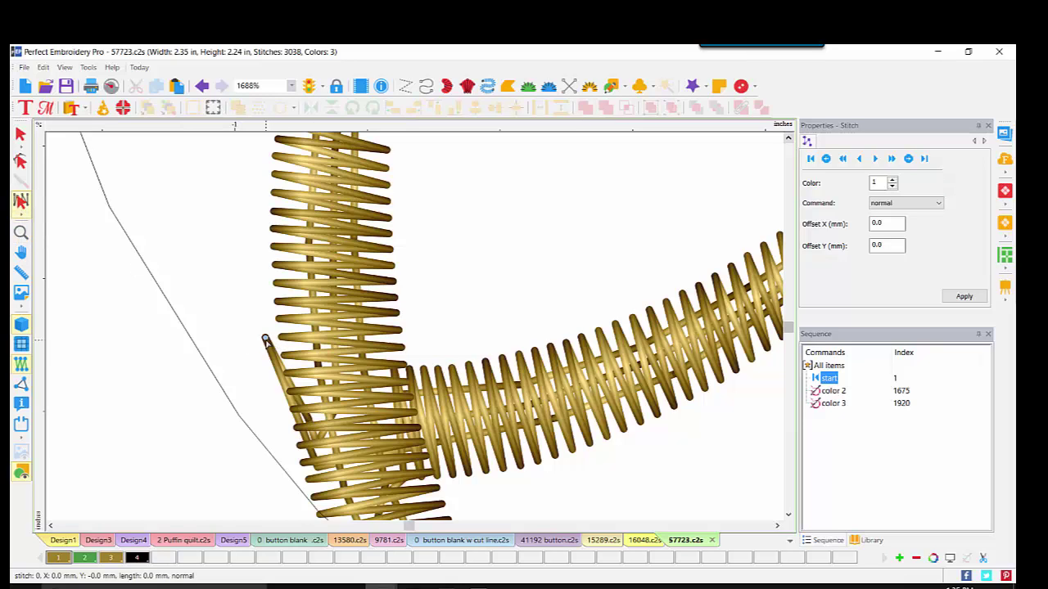
{"action": "left_click", "coordinate": [265, 340]}
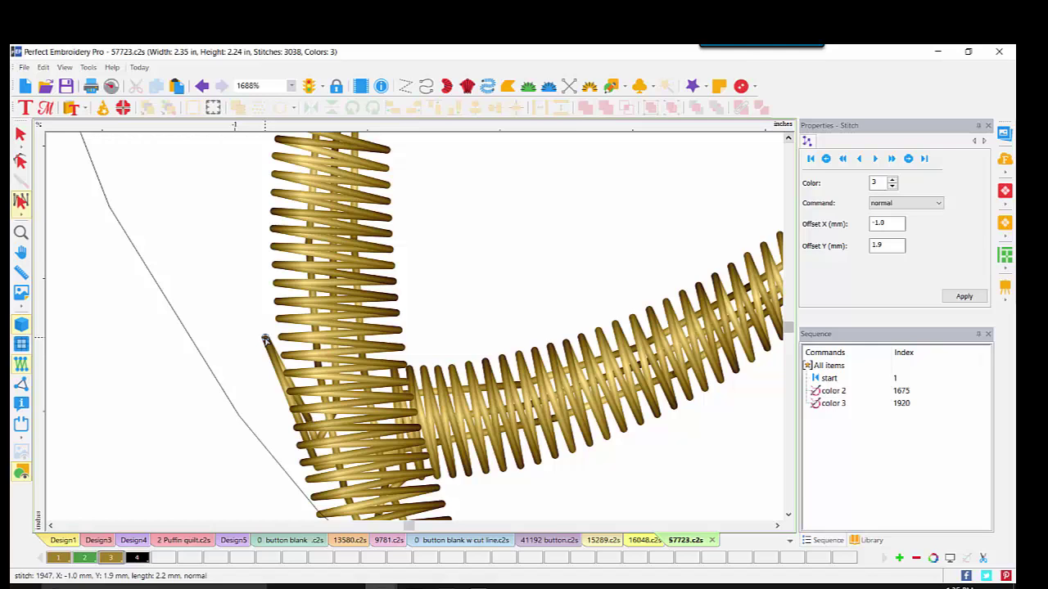
{"action": "right_click", "coordinate": [265, 340]}
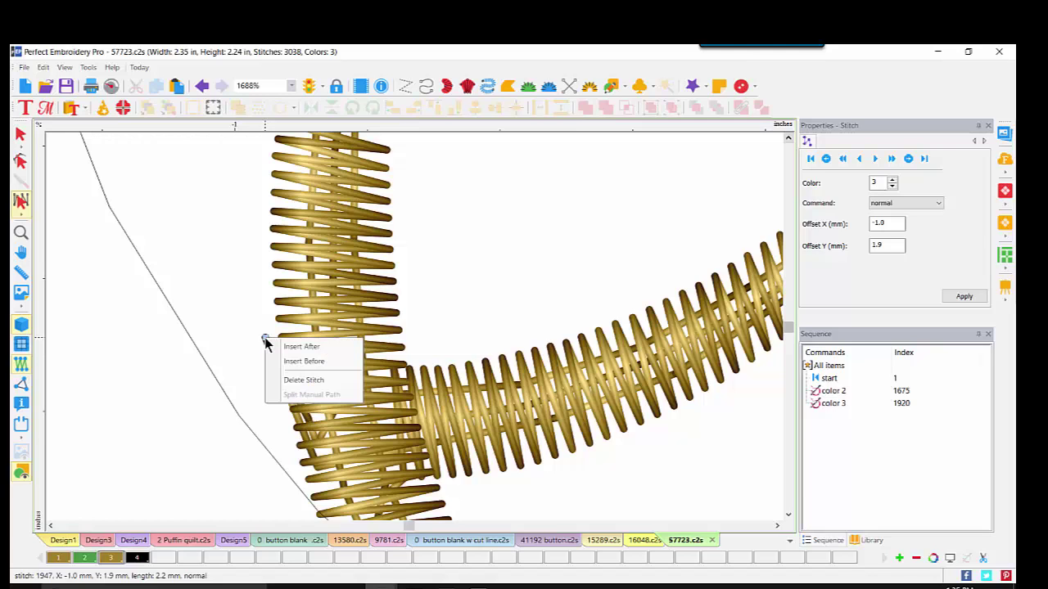
{"action": "left_click", "coordinate": [304, 381]}
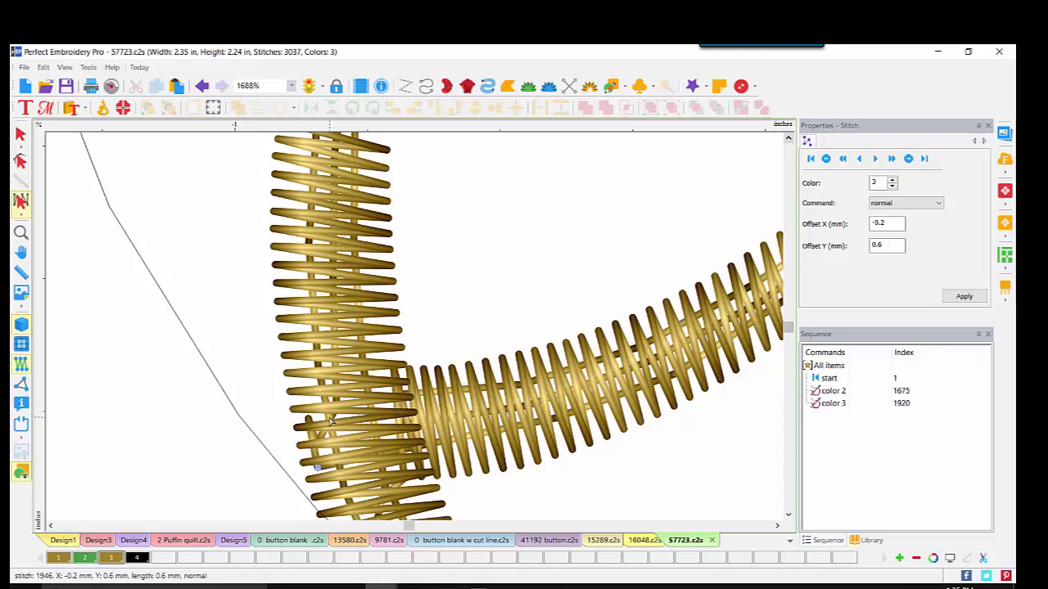
Step: Lasso the stitches of the swirl's lower outer curve from its tip to where the stem crosses the button circle, and delete them
{"action": "left_click", "coordinate": [789, 515]}
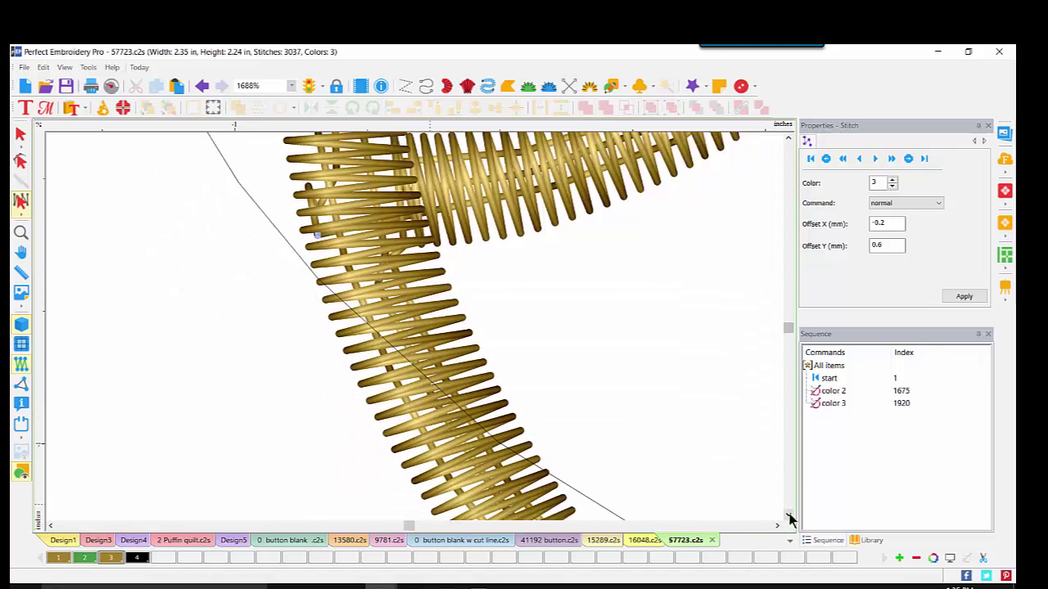
{"action": "left_click", "coordinate": [789, 519]}
{"action": "left_click", "coordinate": [789, 519]}
{"action": "left_click", "coordinate": [789, 519]}
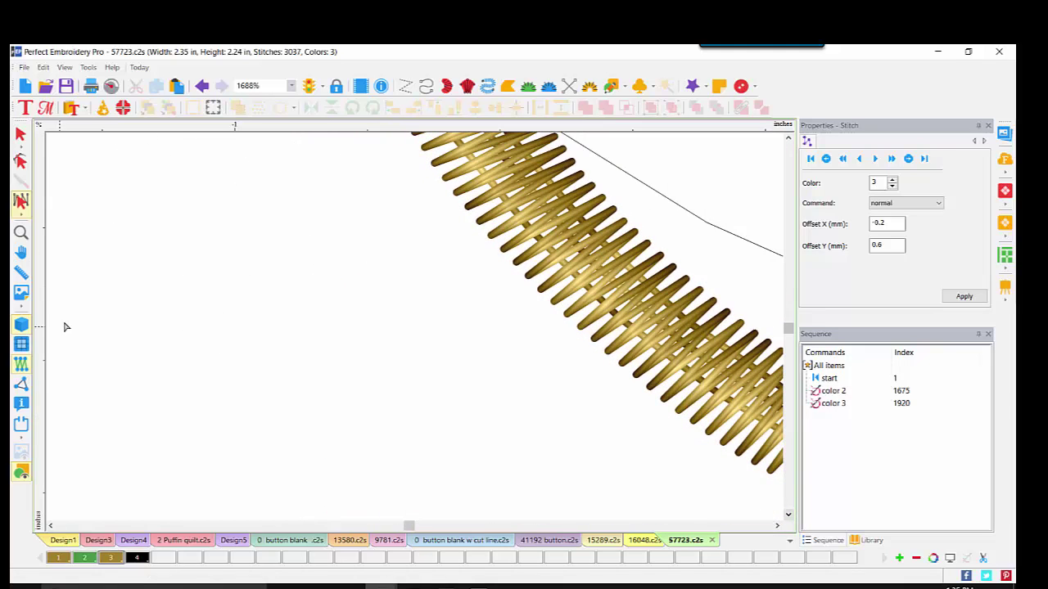
{"action": "left_click", "coordinate": [20, 232]}
{"action": "right_click", "coordinate": [521, 327]}
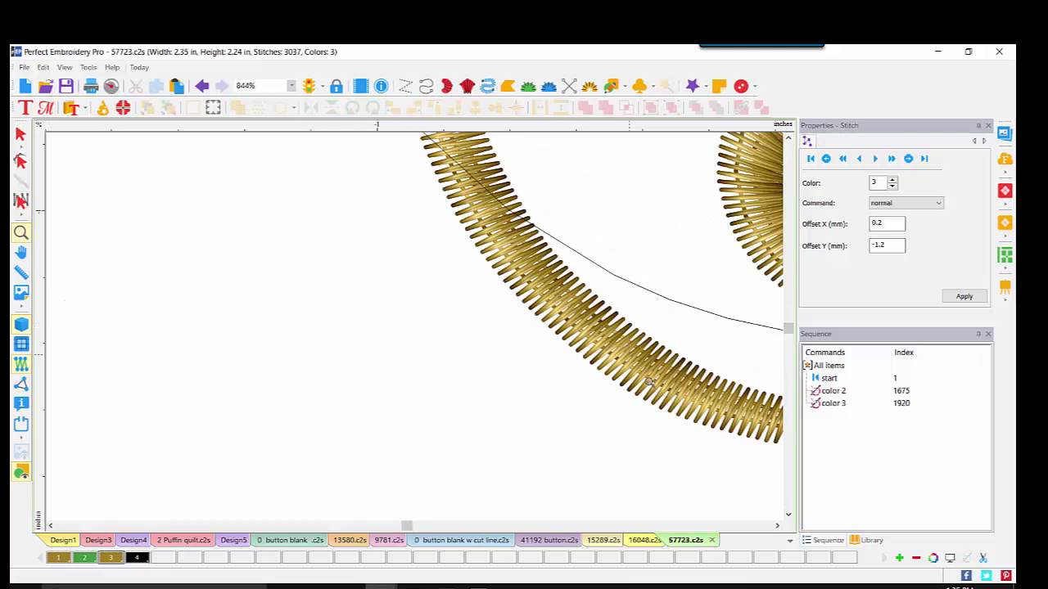
{"action": "left_click", "coordinate": [776, 526]}
{"action": "left_click", "coordinate": [776, 526]}
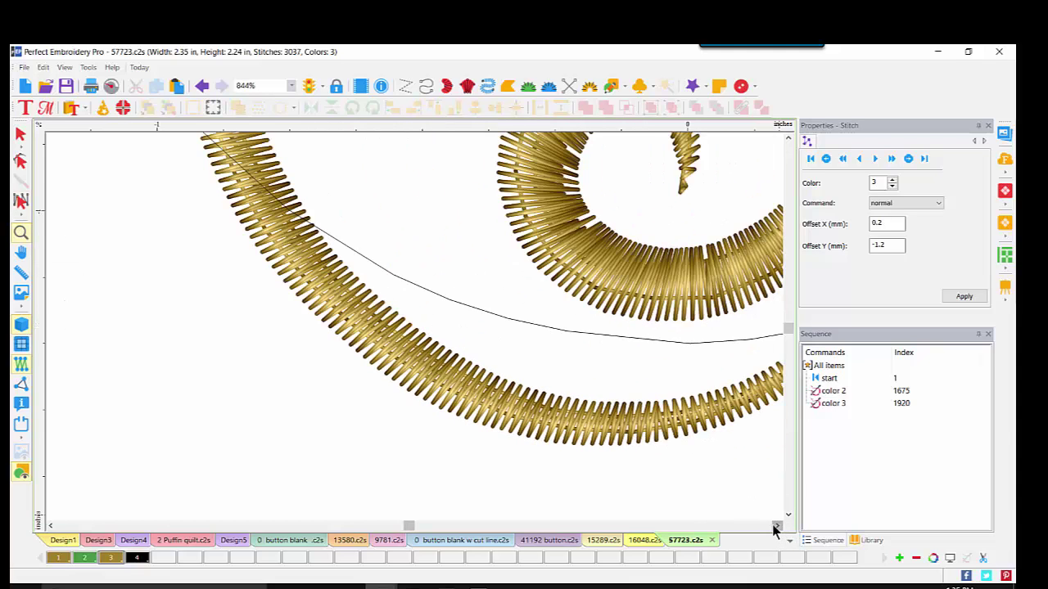
{"action": "left_click", "coordinate": [776, 526]}
{"action": "left_click", "coordinate": [776, 526]}
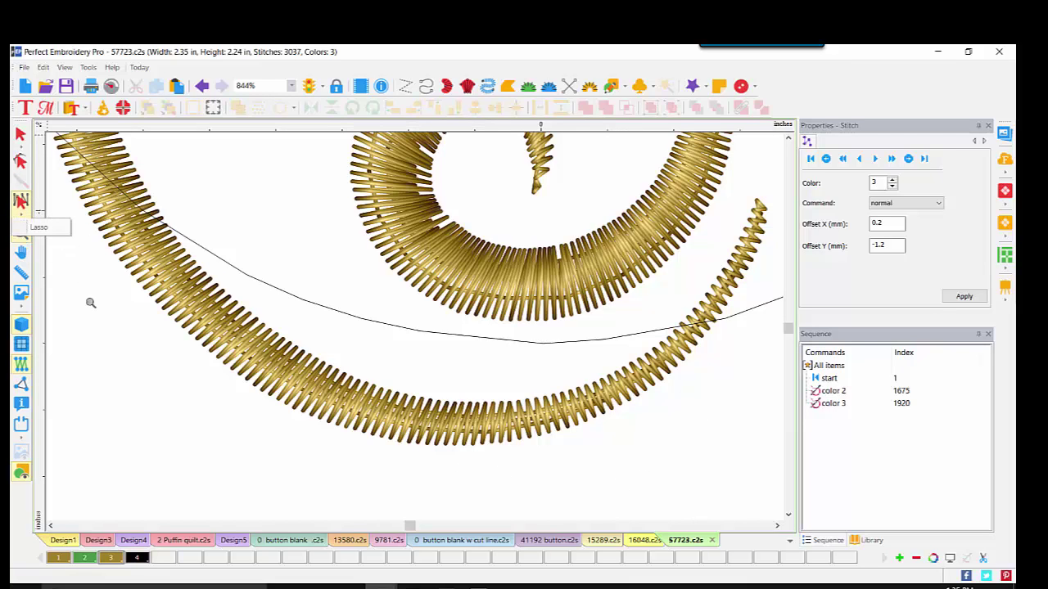
{"action": "left_click", "coordinate": [234, 384]}
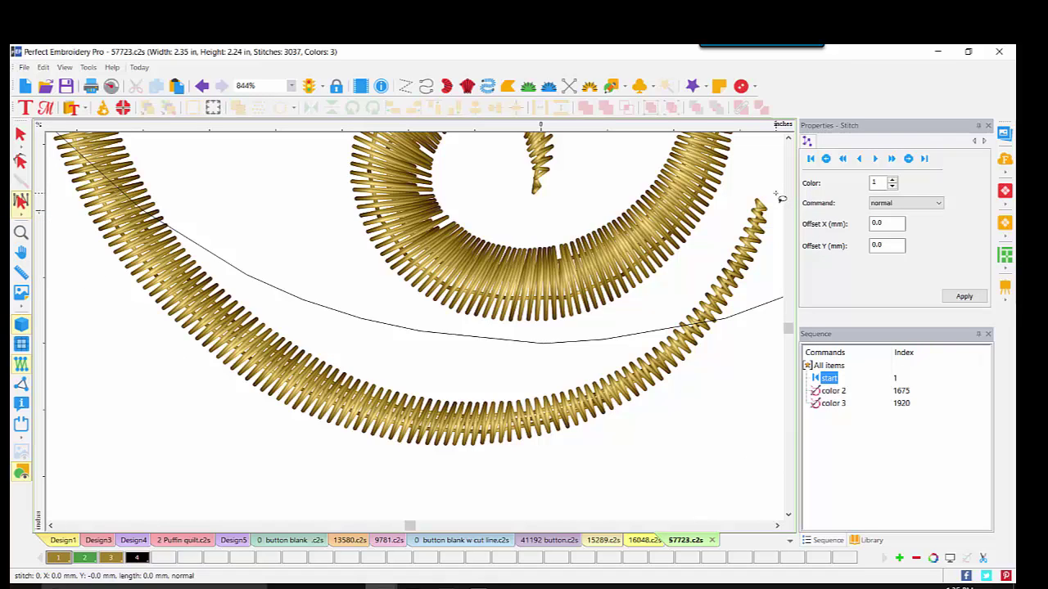
{"action": "mouse_move", "coordinate": [776, 194]}
{"action": "left_mouse_down"}
{"action": "mouse_move", "coordinate": [736, 195]}
{"action": "mouse_move", "coordinate": [705, 256]}
{"action": "mouse_move", "coordinate": [658, 310]}
{"action": "mouse_move", "coordinate": [568, 363]}
{"action": "mouse_move", "coordinate": [404, 363]}
{"action": "mouse_move", "coordinate": [217, 269]}
{"action": "mouse_move", "coordinate": [181, 221]}
{"action": "mouse_move", "coordinate": [95, 256]}
{"action": "mouse_move", "coordinate": [101, 310]}
{"action": "mouse_move", "coordinate": [118, 370]}
{"action": "mouse_move", "coordinate": [205, 453]}
{"action": "mouse_move", "coordinate": [287, 493]}
{"action": "mouse_move", "coordinate": [472, 498]}
{"action": "mouse_move", "coordinate": [575, 482]}
{"action": "mouse_move", "coordinate": [637, 463]}
{"action": "mouse_move", "coordinate": [737, 374]}
{"action": "mouse_move", "coordinate": [764, 319]}
{"action": "mouse_move", "coordinate": [782, 219]}
{"action": "mouse_move", "coordinate": [779, 195]}
{"action": "mouse_move", "coordinate": [743, 182]}
{"action": "left_mouse_up"}
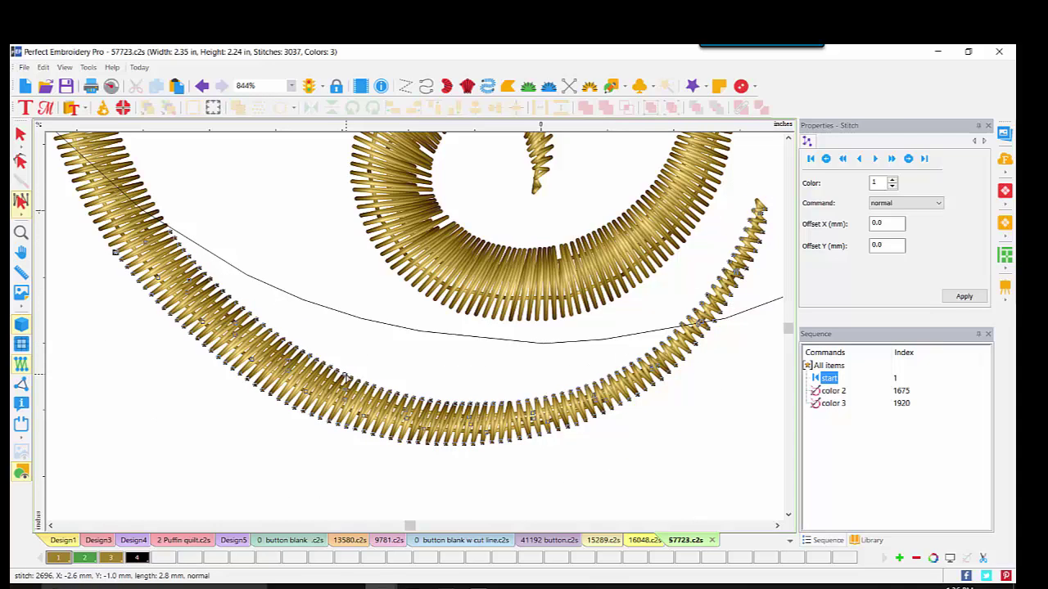
{"action": "key", "text": "Delete"}
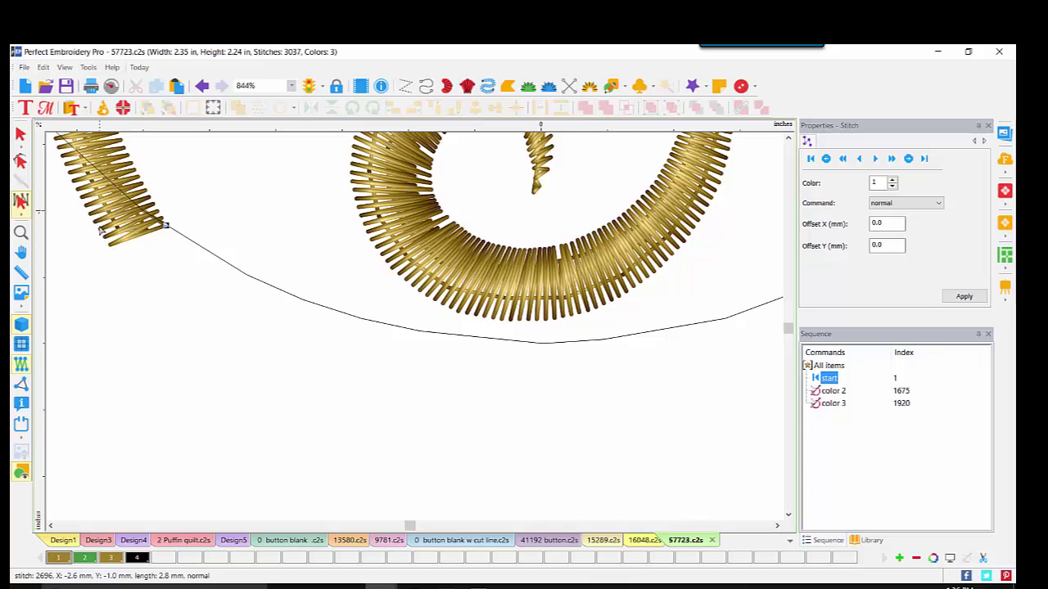
{"action": "left_click", "coordinate": [21, 234]}
{"action": "left_click", "coordinate": [91, 194]}
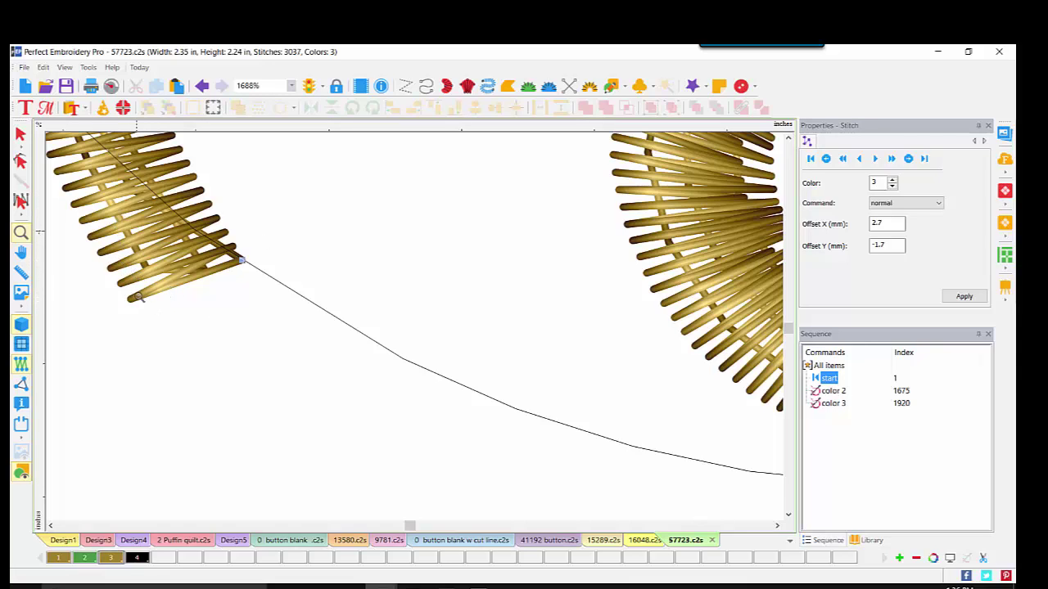
{"action": "double_click", "coordinate": [23, 234]}
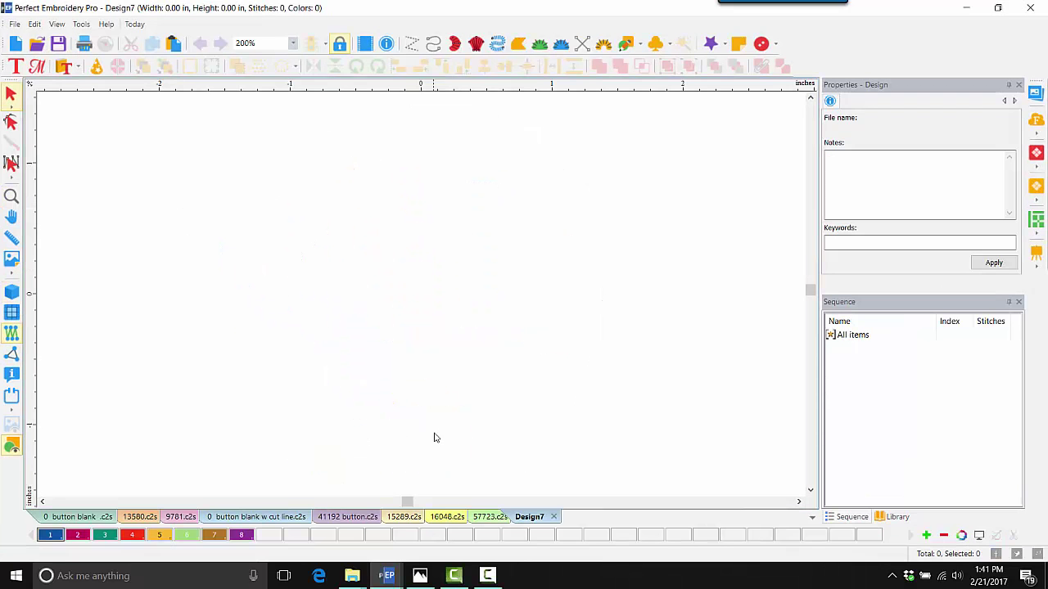
Step: Start a new design and place the "My Garden gives me Peas and Quiet" bunny from the Dime Free Designs February_2017 library in it
{"action": "key", "text": "ctrl+n"}
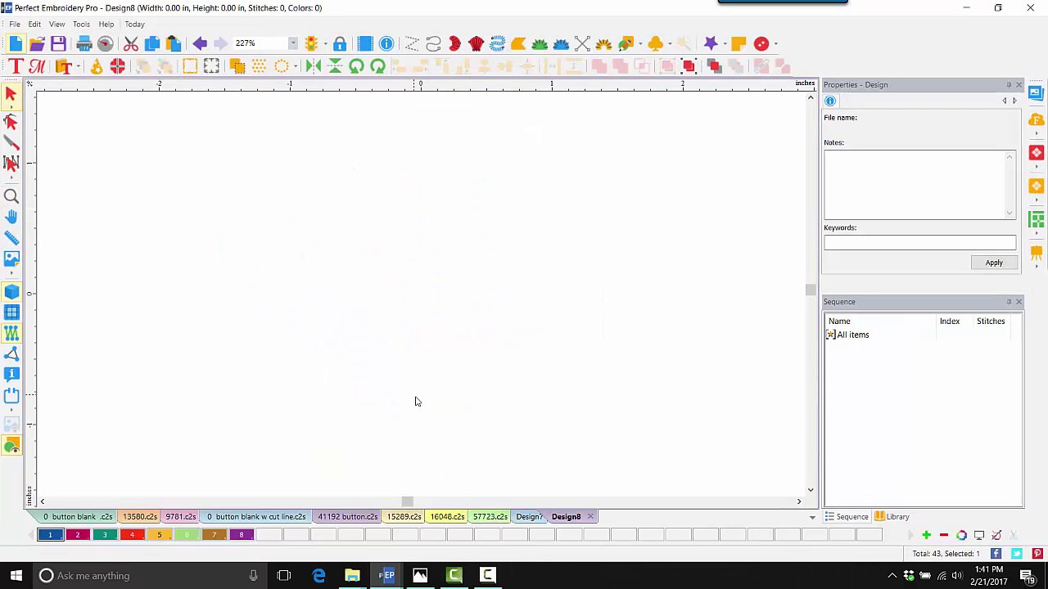
{"action": "left_click", "coordinate": [894, 518]}
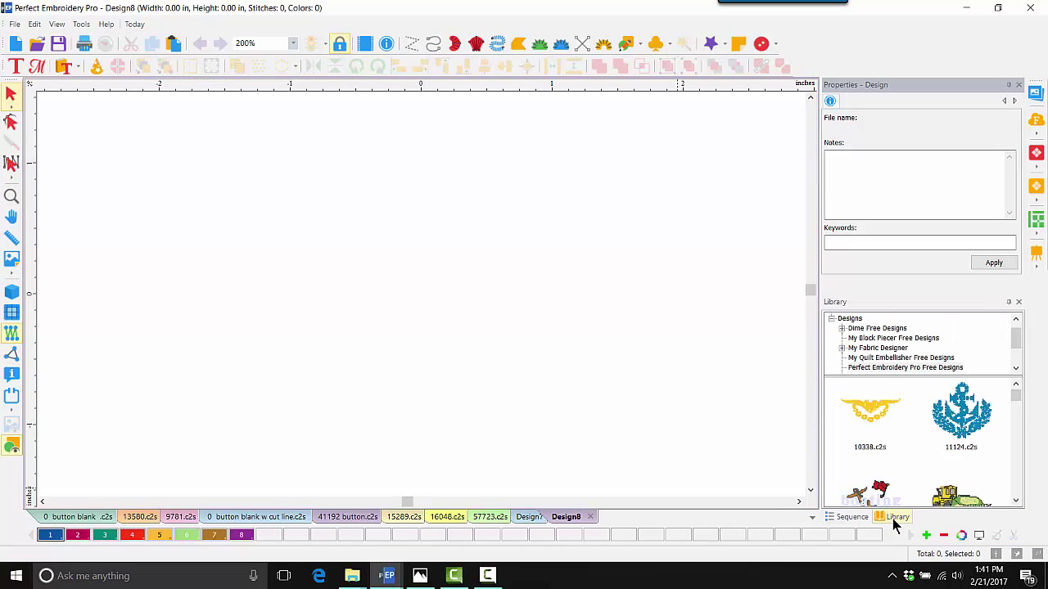
{"action": "left_click", "coordinate": [841, 328]}
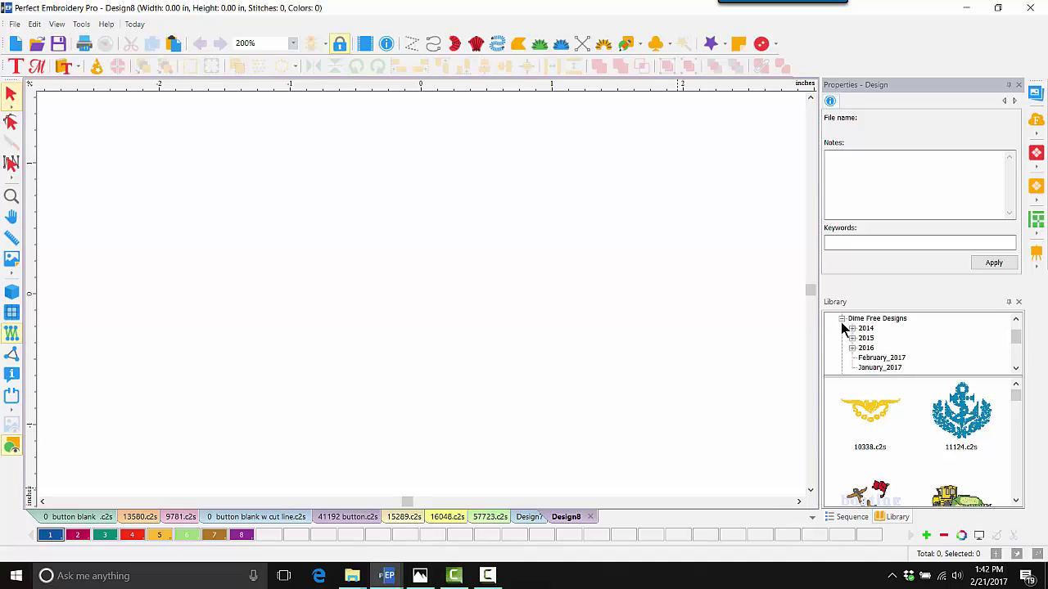
{"action": "left_click", "coordinate": [875, 360]}
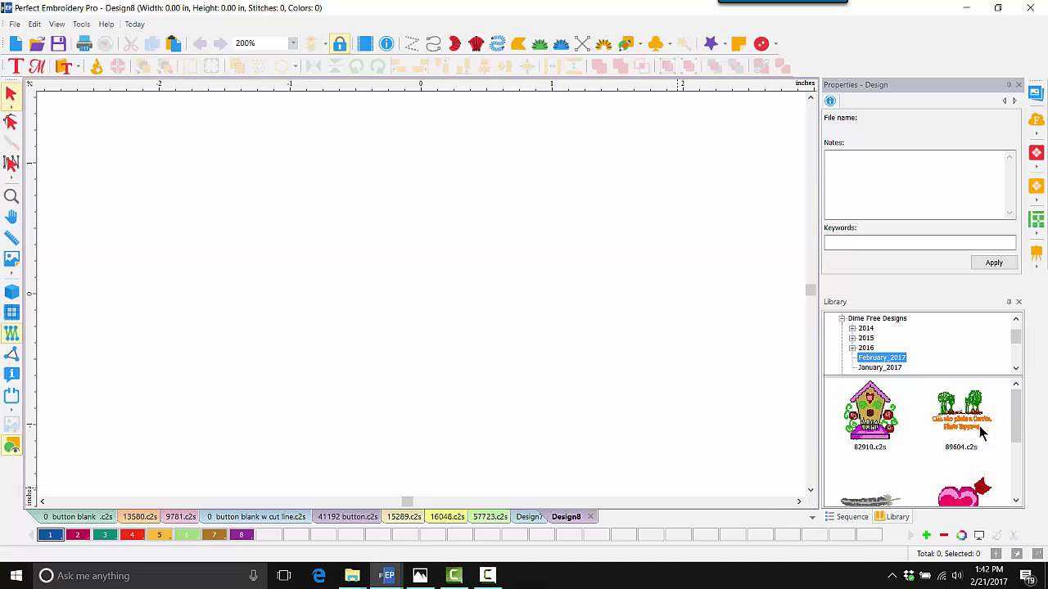
{"action": "left_click_drag", "start_coordinate": [1012, 411], "coordinate": [1013, 480]}
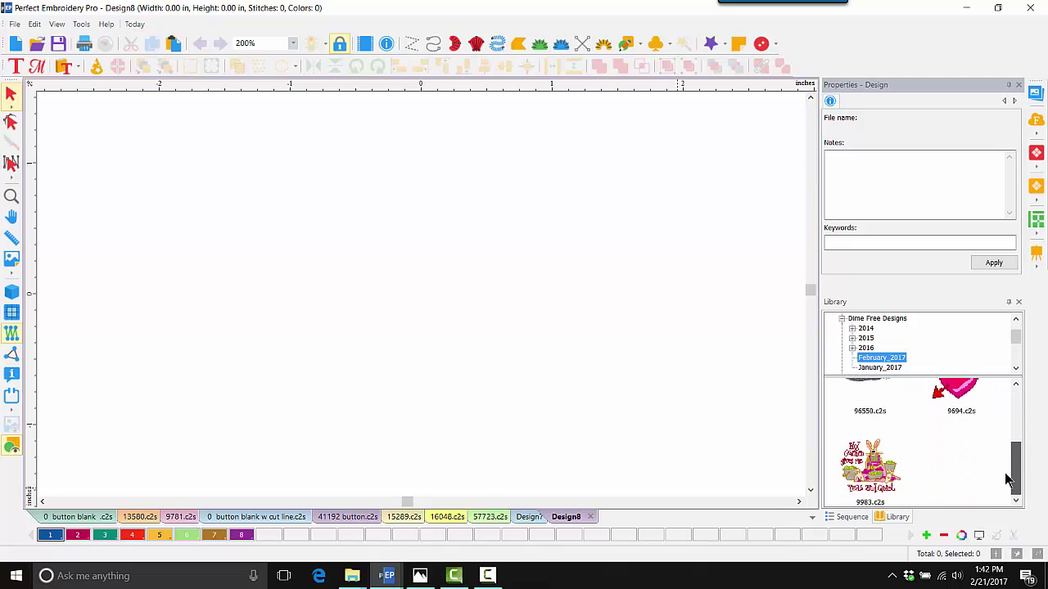
{"action": "left_click_drag", "start_coordinate": [875, 479], "coordinate": [417, 292]}
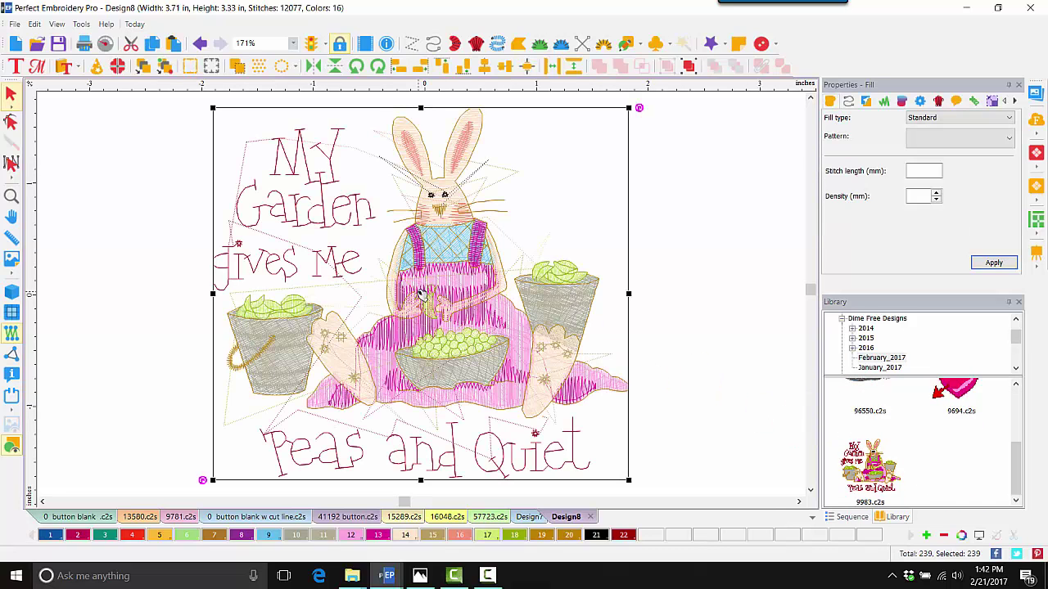
Step: Ungroup the bunny design into its separate colour objects and clear the selection
{"action": "left_click", "coordinate": [850, 517]}
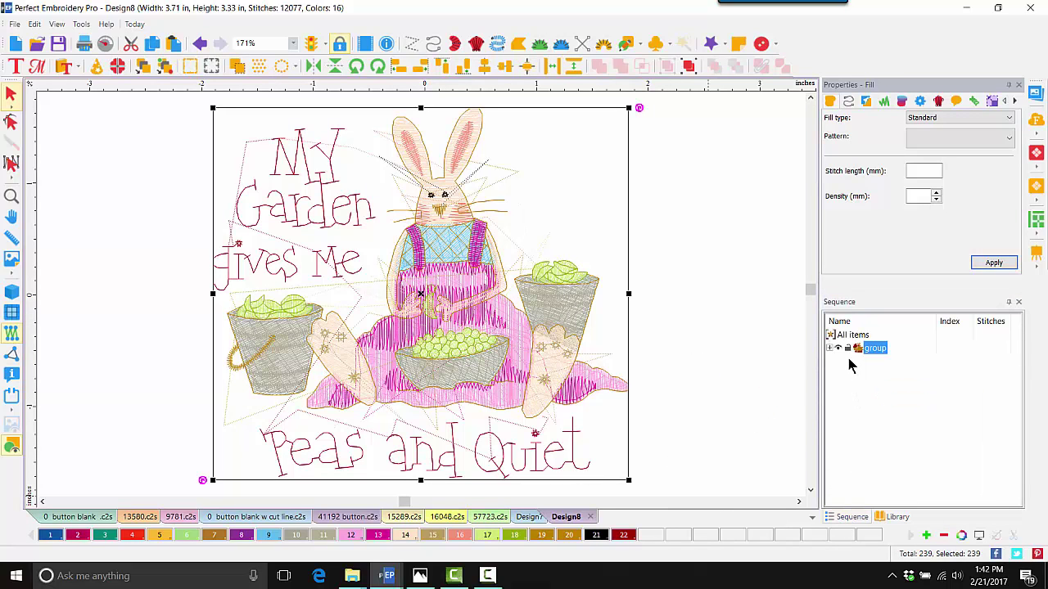
{"action": "left_click", "coordinate": [689, 67]}
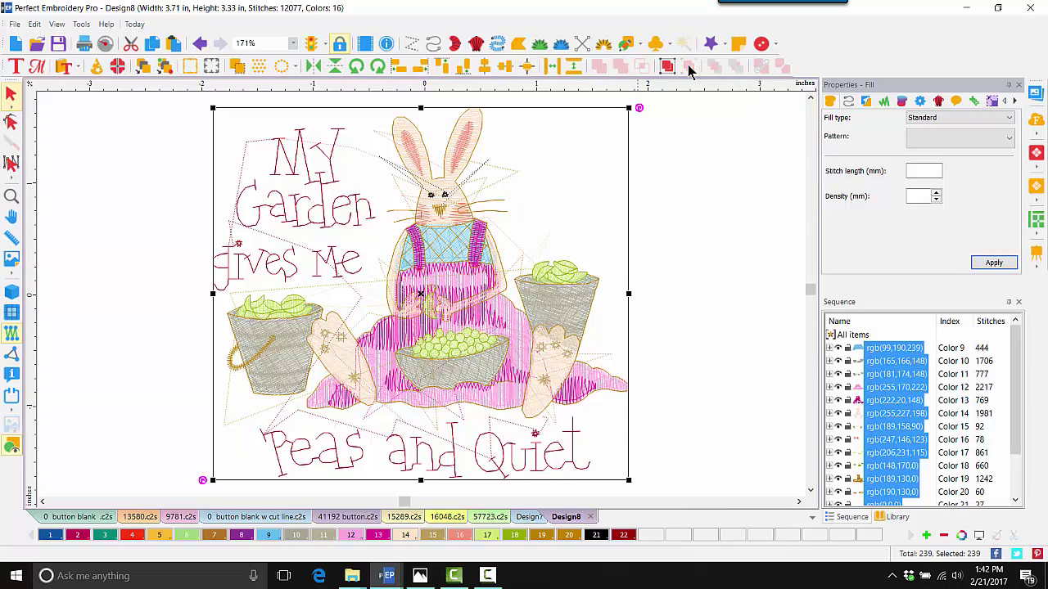
{"action": "left_click", "coordinate": [707, 280]}
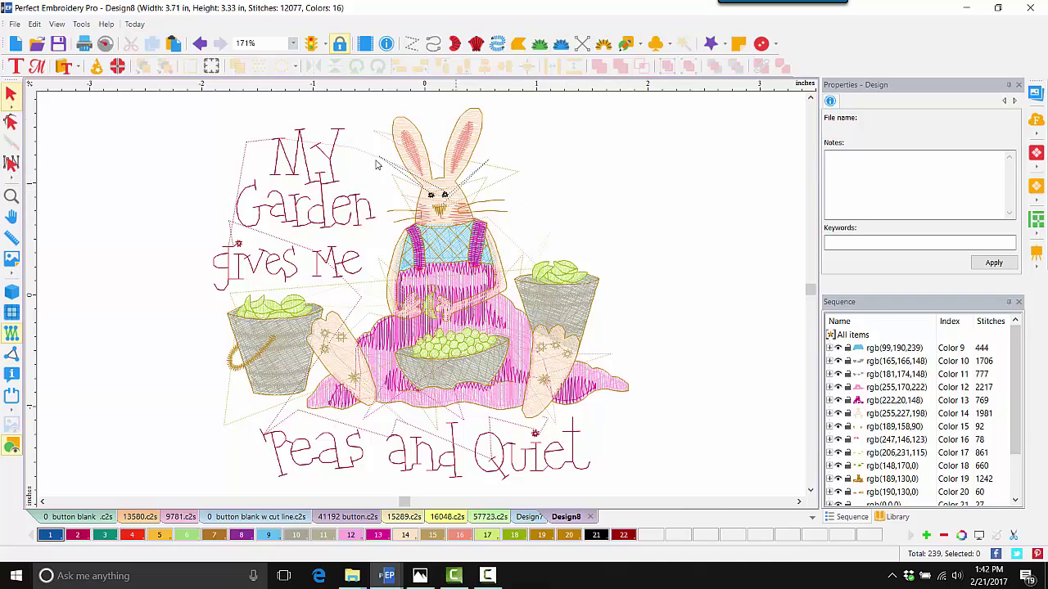
Step: Merge the "0 button blank.c2s" file into the bunny design
{"action": "left_click", "coordinate": [16, 24]}
{"action": "left_click", "coordinate": [33, 75]}
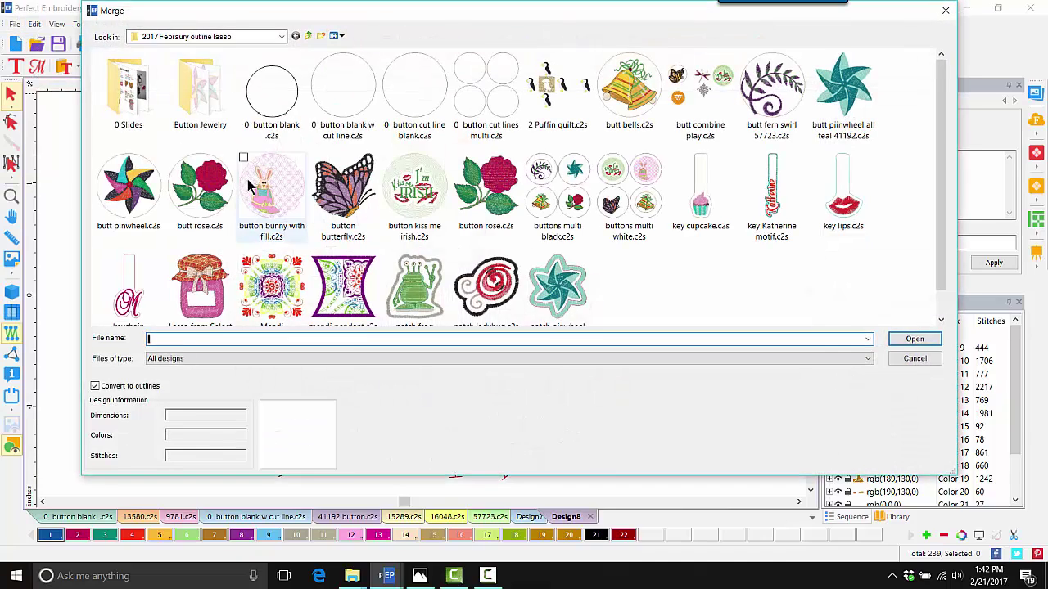
{"action": "left_click", "coordinate": [276, 93]}
{"action": "double_click", "coordinate": [276, 93]}
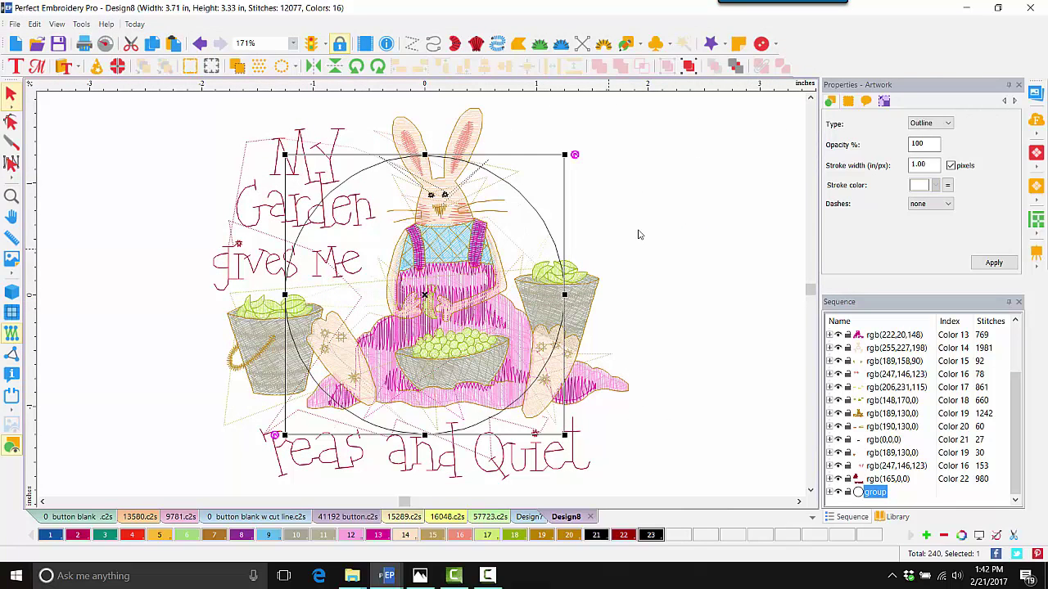
{"action": "left_click", "coordinate": [641, 171]}
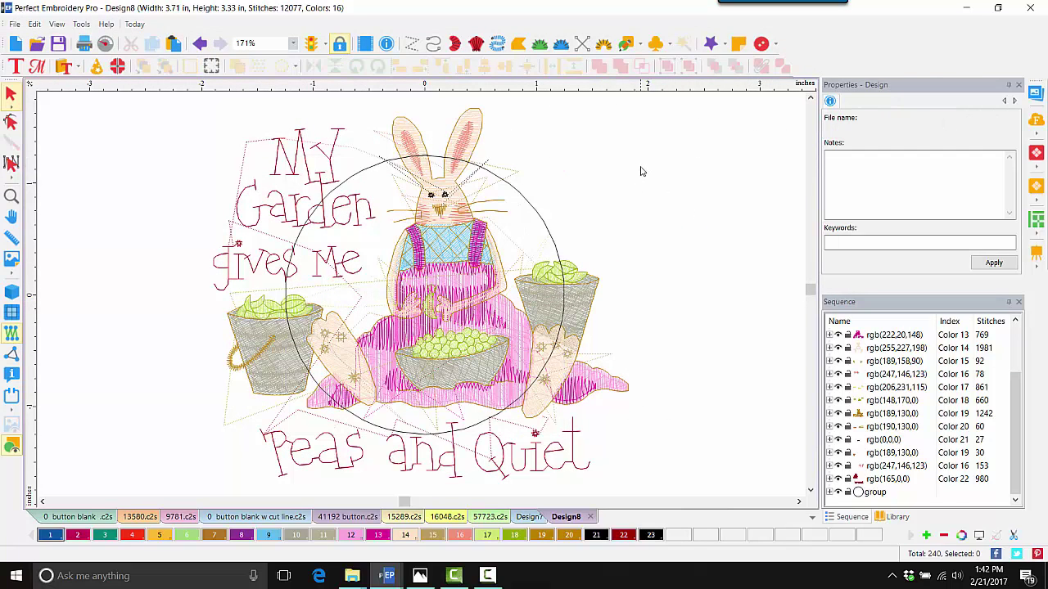
Step: Delete all the dark red lettering around the bunny, the colour 22 group rgb(165,0,0)
{"action": "left_click", "coordinate": [281, 145]}
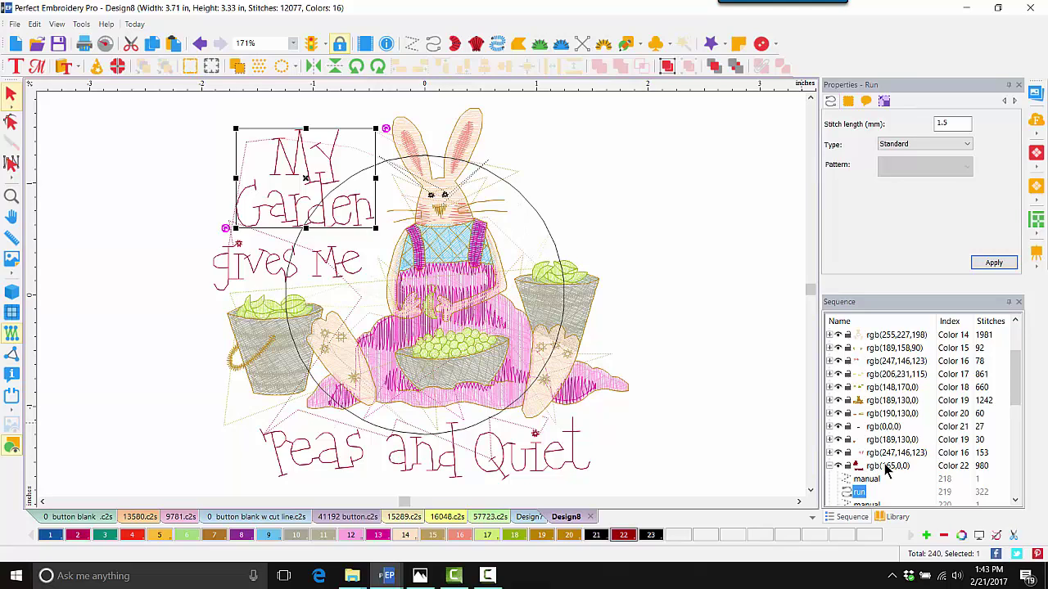
{"action": "key", "text": "ctrl+a"}
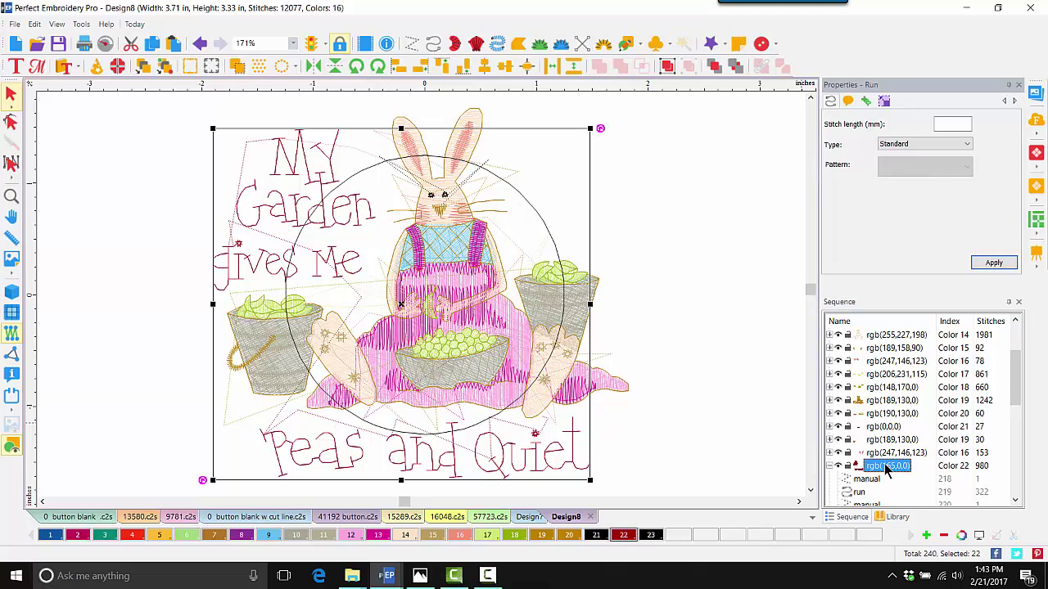
{"action": "key", "text": "Delete"}
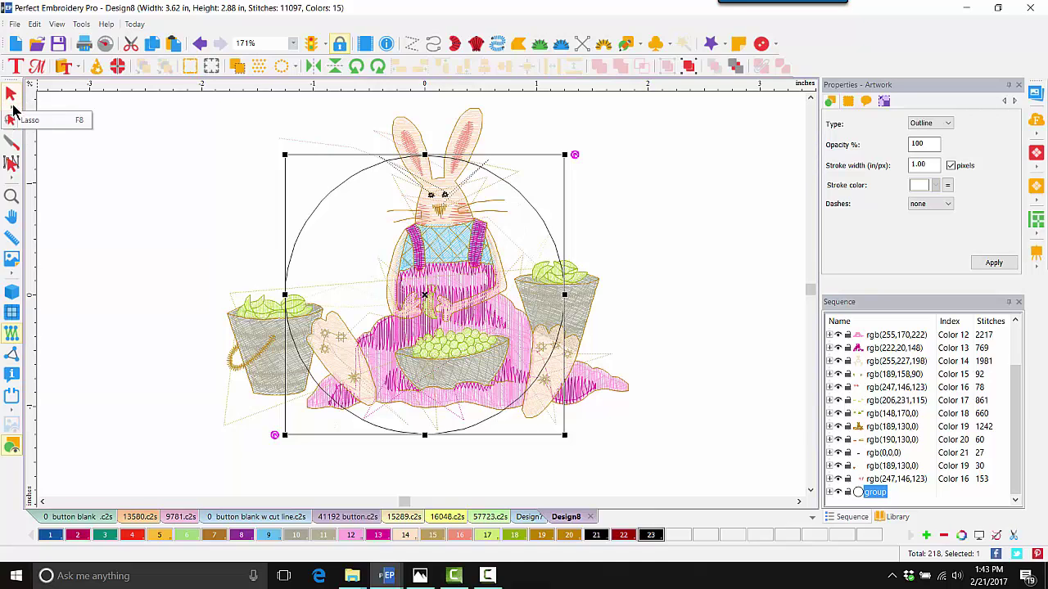
Step: Lasso and delete the objects of the pea bucket on the bunny's left side of the picture and of the one on its right
{"action": "mouse_move", "coordinate": [171, 262]}
{"action": "left_mouse_down"}
{"action": "mouse_move", "coordinate": [167, 330]}
{"action": "mouse_move", "coordinate": [186, 386]}
{"action": "mouse_move", "coordinate": [240, 437]}
{"action": "mouse_move", "coordinate": [293, 436]}
{"action": "mouse_move", "coordinate": [335, 397]}
{"action": "mouse_move", "coordinate": [355, 344]}
{"action": "mouse_move", "coordinate": [303, 248]}
{"action": "mouse_move", "coordinate": [237, 241]}
{"action": "mouse_move", "coordinate": [172, 271]}
{"action": "mouse_move", "coordinate": [152, 322]}
{"action": "left_mouse_up"}
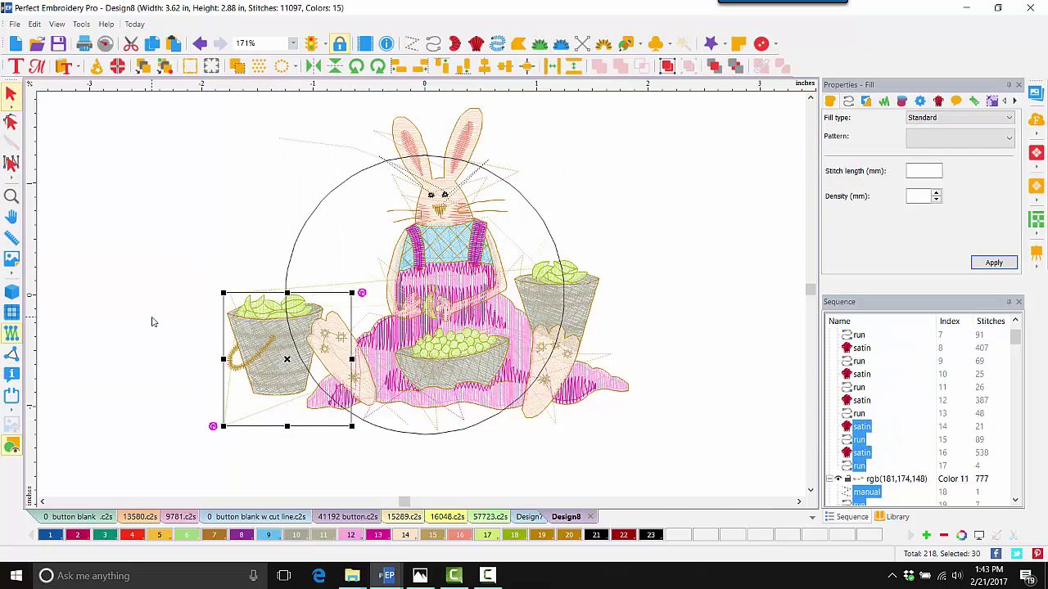
{"action": "key", "text": "Delete"}
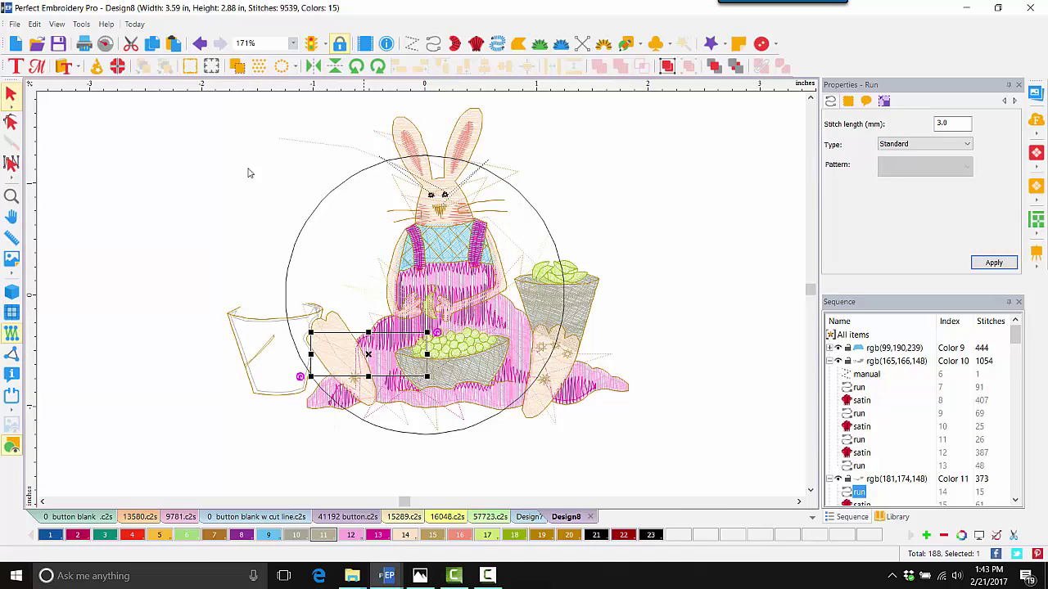
{"action": "left_click", "coordinate": [10, 120]}
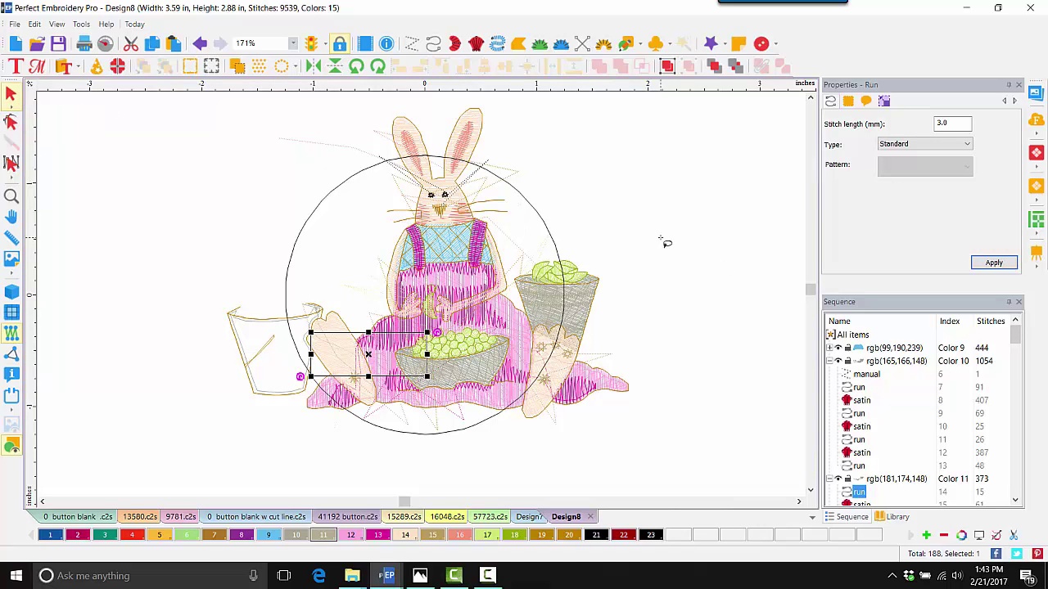
{"action": "mouse_move", "coordinate": [701, 239]}
{"action": "left_mouse_down"}
{"action": "mouse_move", "coordinate": [562, 223]}
{"action": "mouse_move", "coordinate": [533, 232]}
{"action": "mouse_move", "coordinate": [505, 264]}
{"action": "mouse_move", "coordinate": [516, 375]}
{"action": "mouse_move", "coordinate": [614, 437]}
{"action": "mouse_move", "coordinate": [677, 382]}
{"action": "mouse_move", "coordinate": [700, 267]}
{"action": "mouse_move", "coordinate": [695, 234]}
{"action": "left_mouse_up"}
{"action": "key", "text": "Delete"}
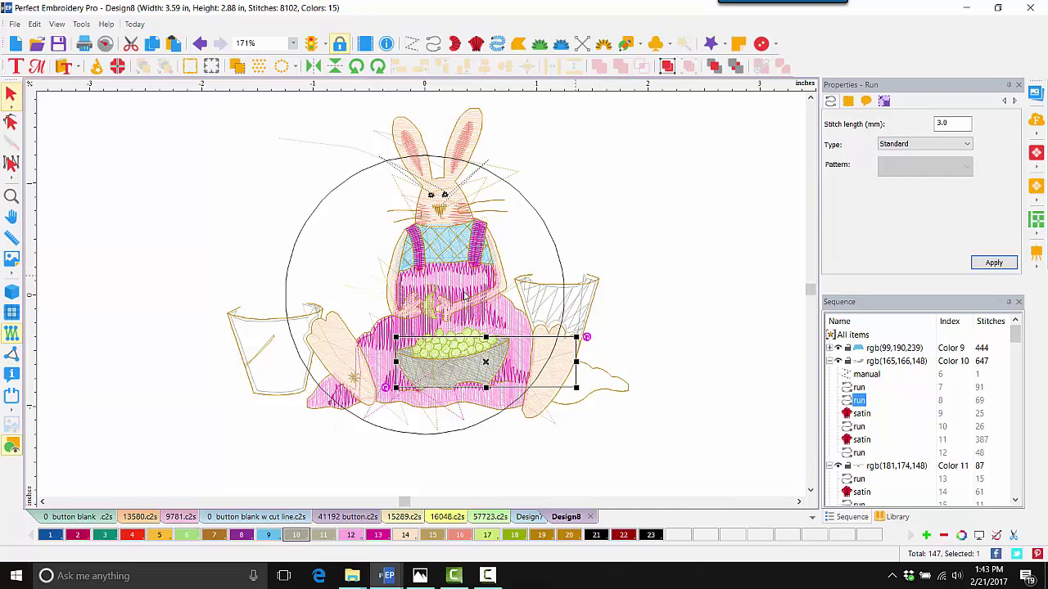
Step: Delete the leftover brown and grey run segments of the two side buckets one by one
{"action": "left_click", "coordinate": [253, 362]}
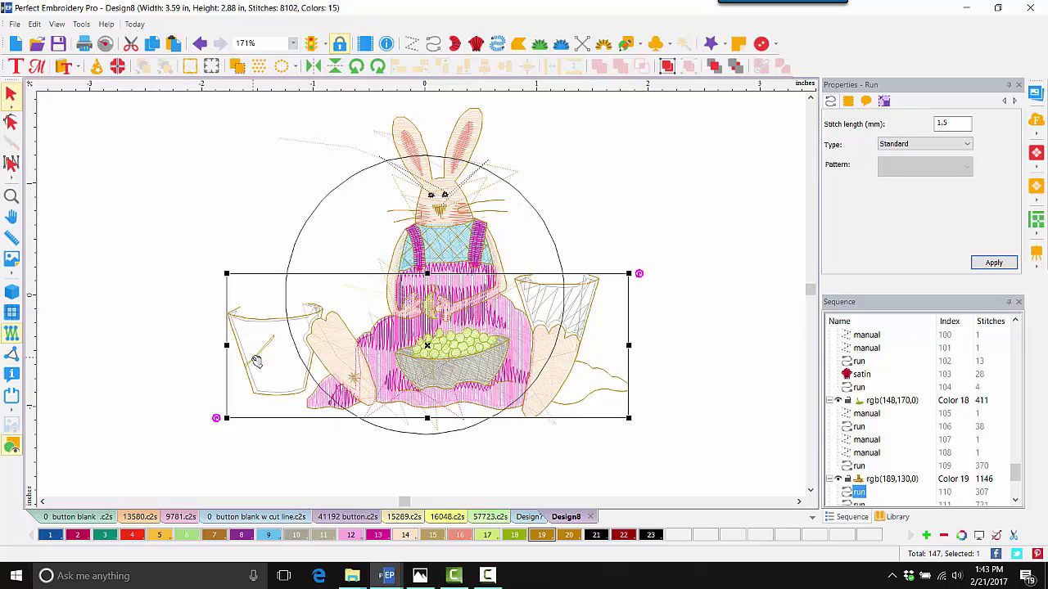
{"action": "key", "text": "Delete"}
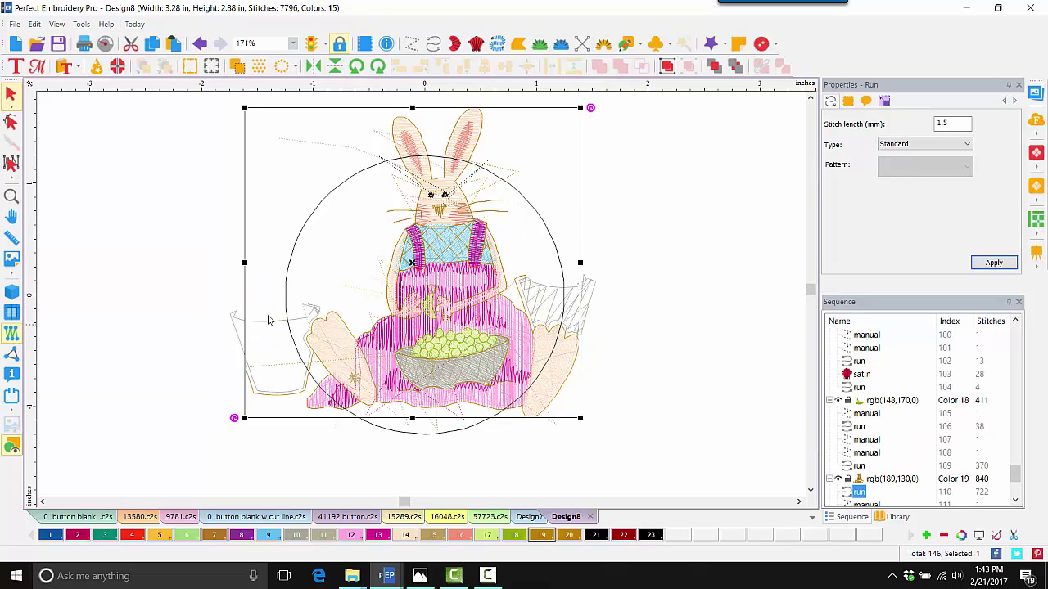
{"action": "left_click", "coordinate": [234, 326]}
{"action": "key", "text": "Delete"}
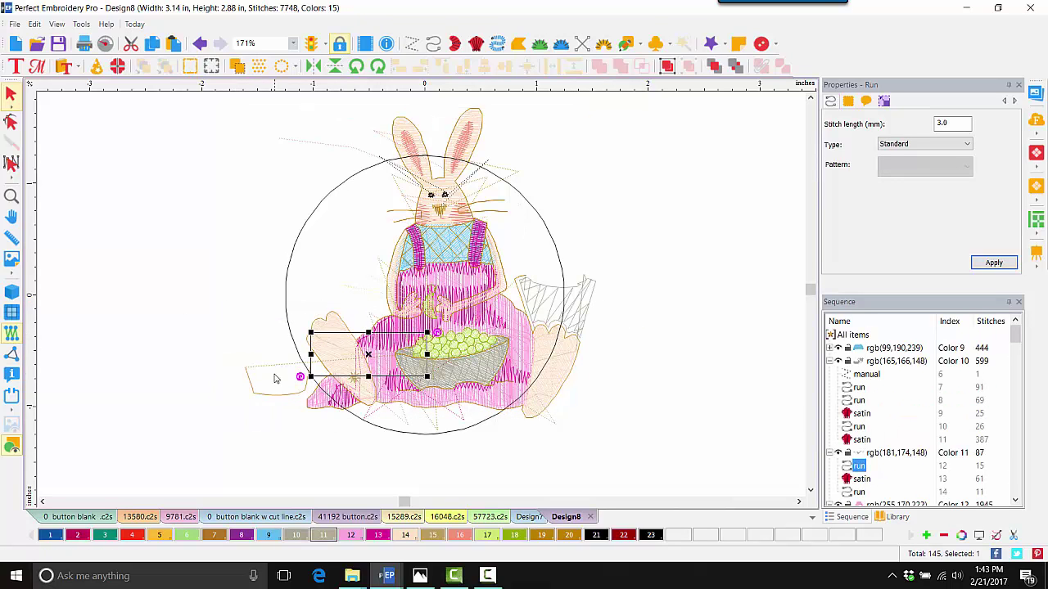
{"action": "left_click", "coordinate": [577, 297]}
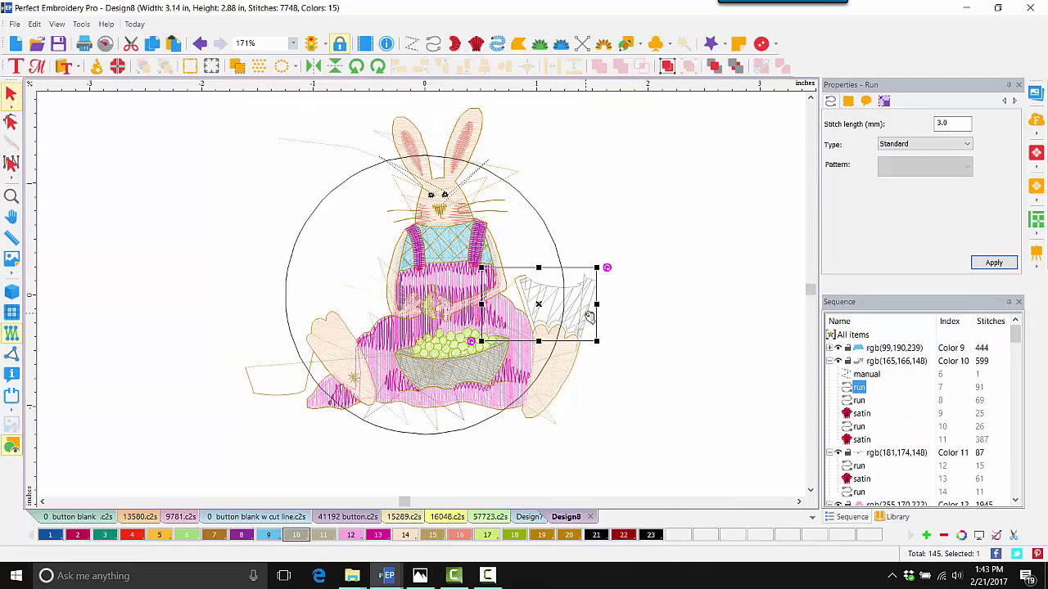
{"action": "key", "text": "Delete"}
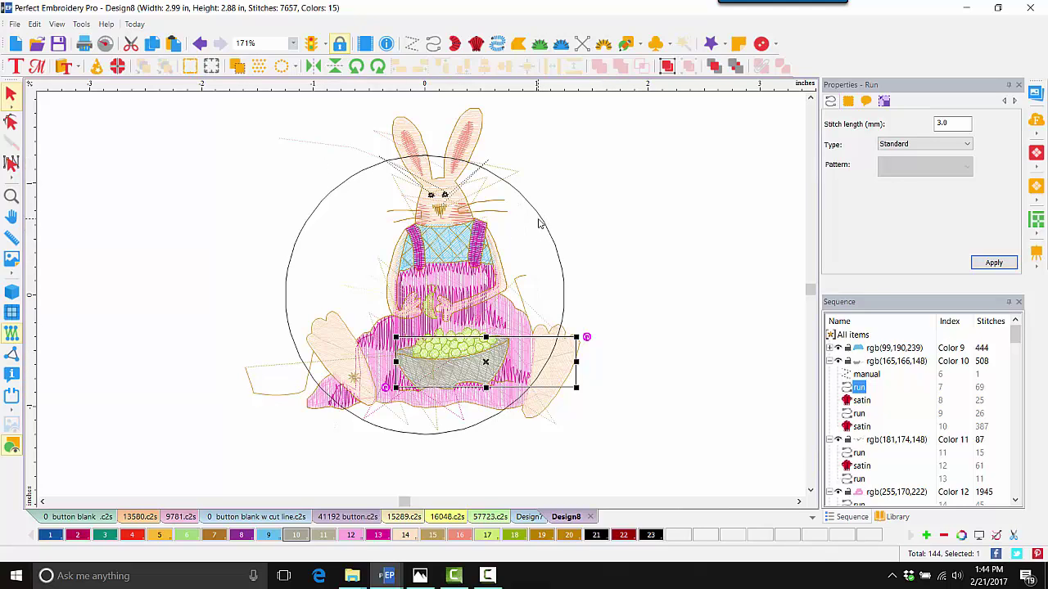
Step: Move the button circle up and slightly left so it frames the bunny's head and upper body, nudging it right to fine-tune
{"action": "left_click_drag", "start_coordinate": [540, 221], "coordinate": [524, 136]}
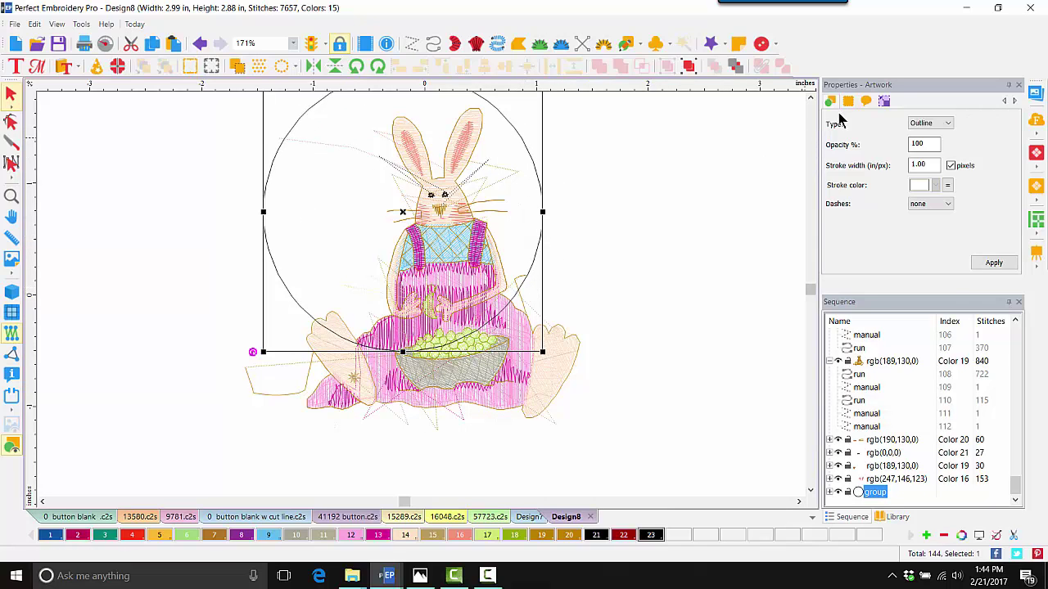
{"action": "left_click", "coordinate": [811, 97]}
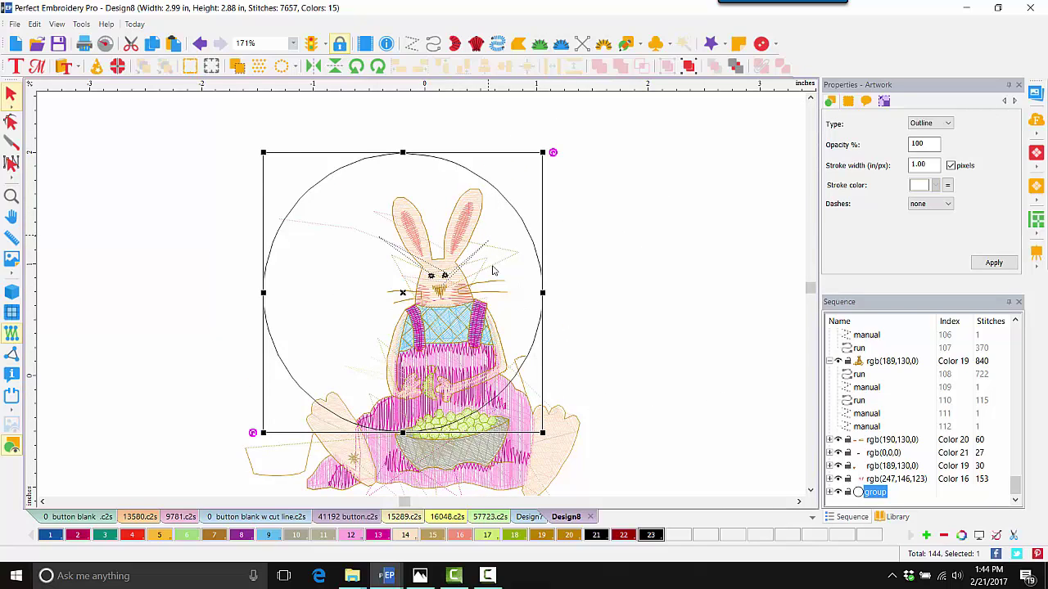
{"action": "key", "text": "Right"}
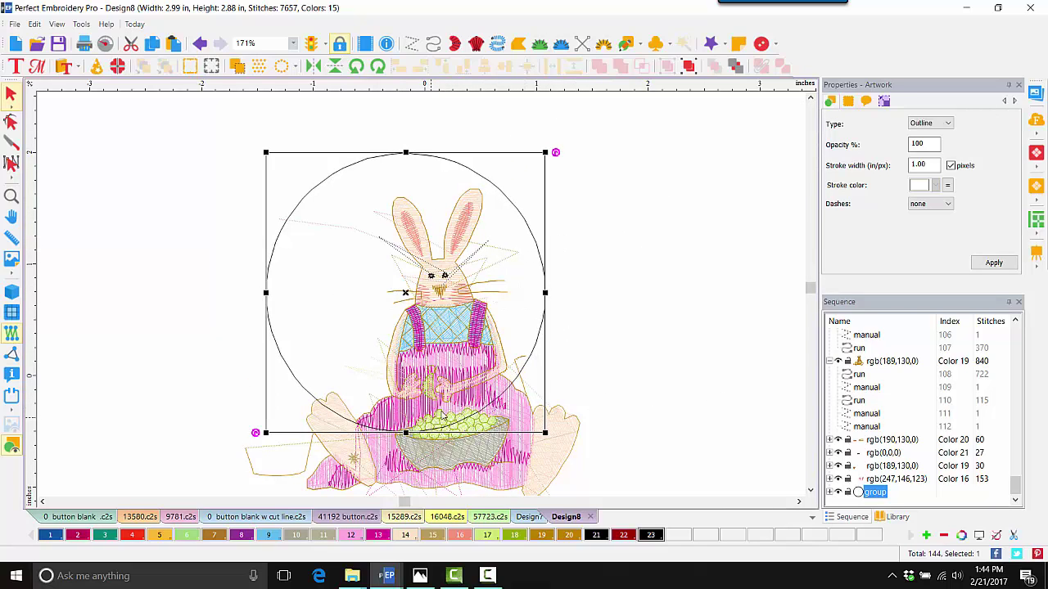
{"action": "left_click", "coordinate": [810, 489]}
{"action": "left_click", "coordinate": [810, 489]}
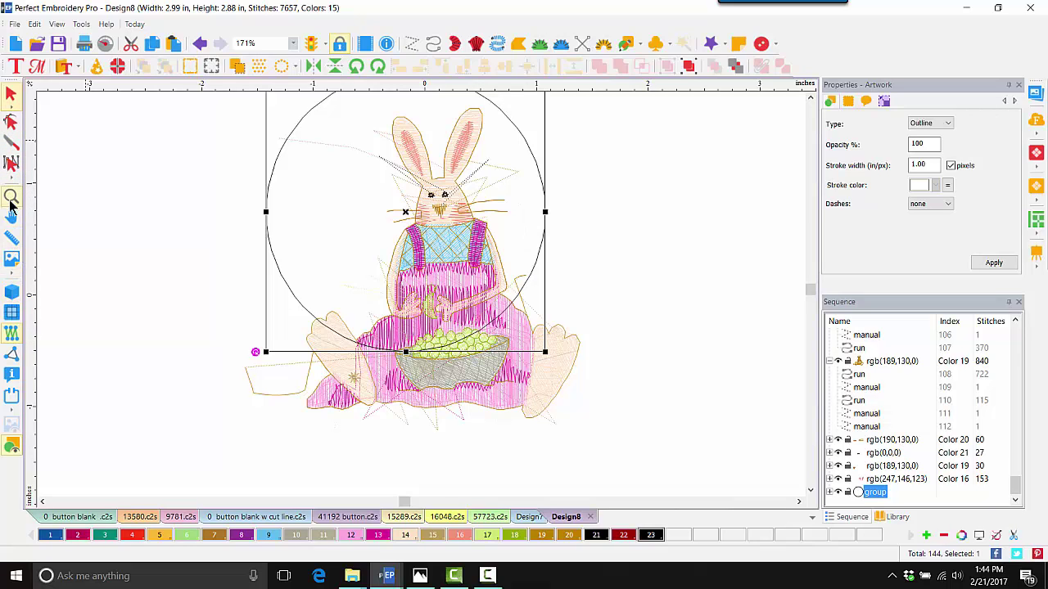
Step: Lasso all stitches of the feet, skirt, bowl and bucket remnant lying below the button circle's lower edge, and delete them
{"action": "left_click", "coordinate": [10, 200]}
{"action": "left_click", "coordinate": [362, 402]}
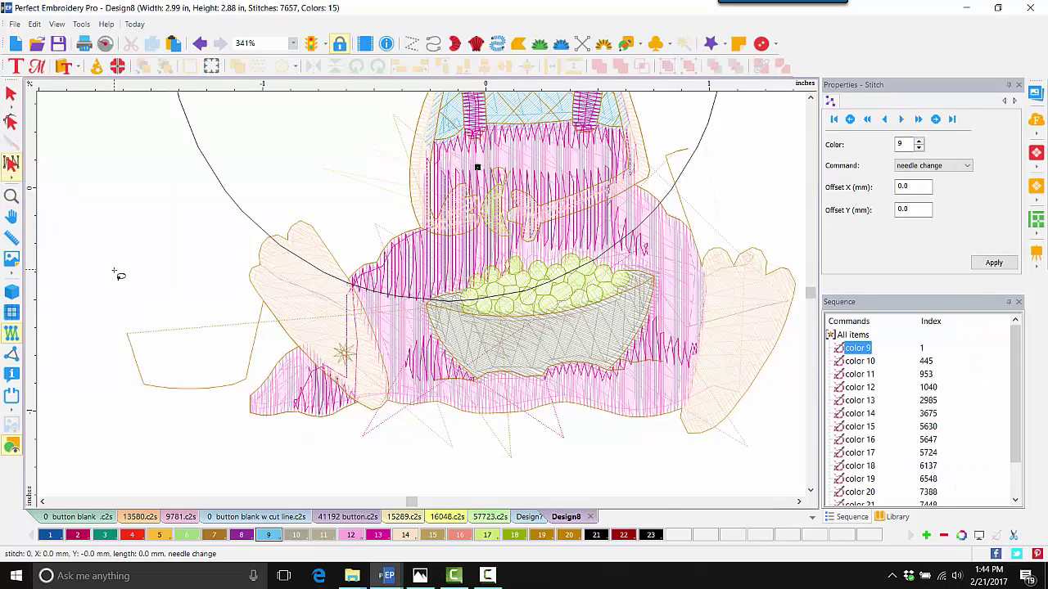
{"action": "mouse_move", "coordinate": [114, 270]}
{"action": "left_mouse_down"}
{"action": "mouse_move", "coordinate": [136, 223]}
{"action": "mouse_move", "coordinate": [203, 219]}
{"action": "mouse_move", "coordinate": [242, 234]}
{"action": "left_mouse_up"}
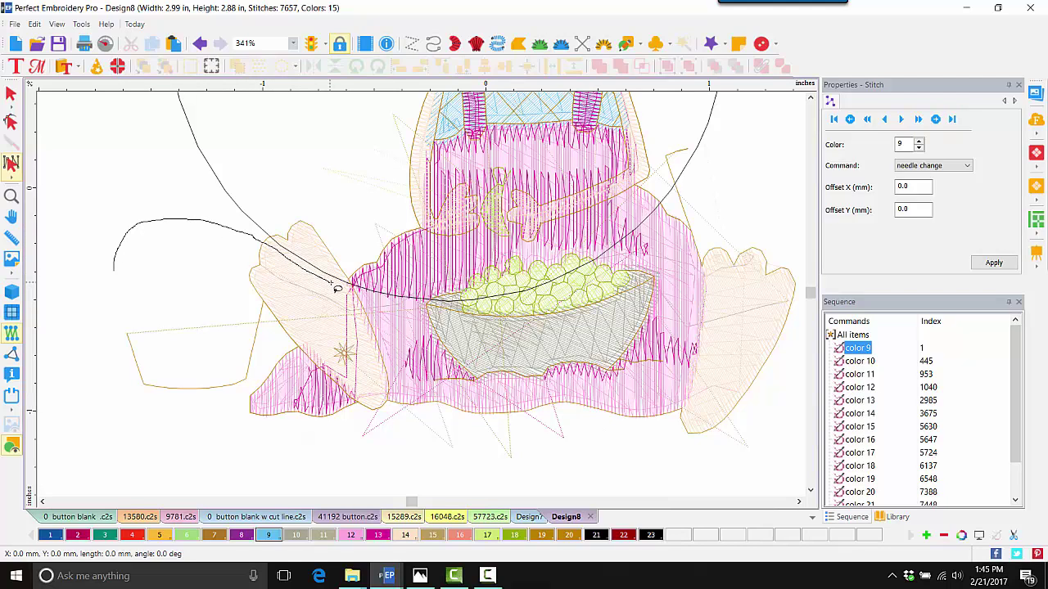
{"action": "mouse_move", "coordinate": [351, 293]}
{"action": "left_mouse_down"}
{"action": "mouse_move", "coordinate": [475, 311]}
{"action": "mouse_move", "coordinate": [552, 297]}
{"action": "mouse_move", "coordinate": [663, 228]}
{"action": "mouse_move", "coordinate": [697, 185]}
{"action": "mouse_move", "coordinate": [727, 178]}
{"action": "mouse_move", "coordinate": [789, 232]}
{"action": "mouse_move", "coordinate": [808, 294]}
{"action": "mouse_move", "coordinate": [799, 361]}
{"action": "mouse_move", "coordinate": [755, 440]}
{"action": "mouse_move", "coordinate": [645, 469]}
{"action": "mouse_move", "coordinate": [507, 475]}
{"action": "mouse_move", "coordinate": [163, 461]}
{"action": "mouse_move", "coordinate": [73, 432]}
{"action": "mouse_move", "coordinate": [57, 370]}
{"action": "mouse_move", "coordinate": [59, 292]}
{"action": "mouse_move", "coordinate": [118, 233]}
{"action": "mouse_move", "coordinate": [188, 230]}
{"action": "left_mouse_up"}
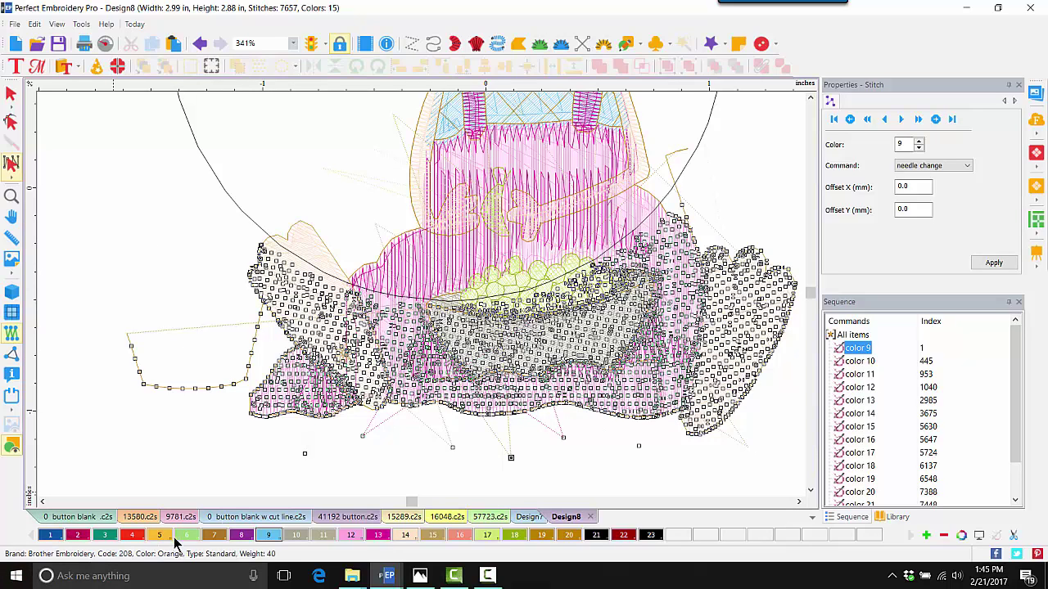
{"action": "key", "text": "Delete"}
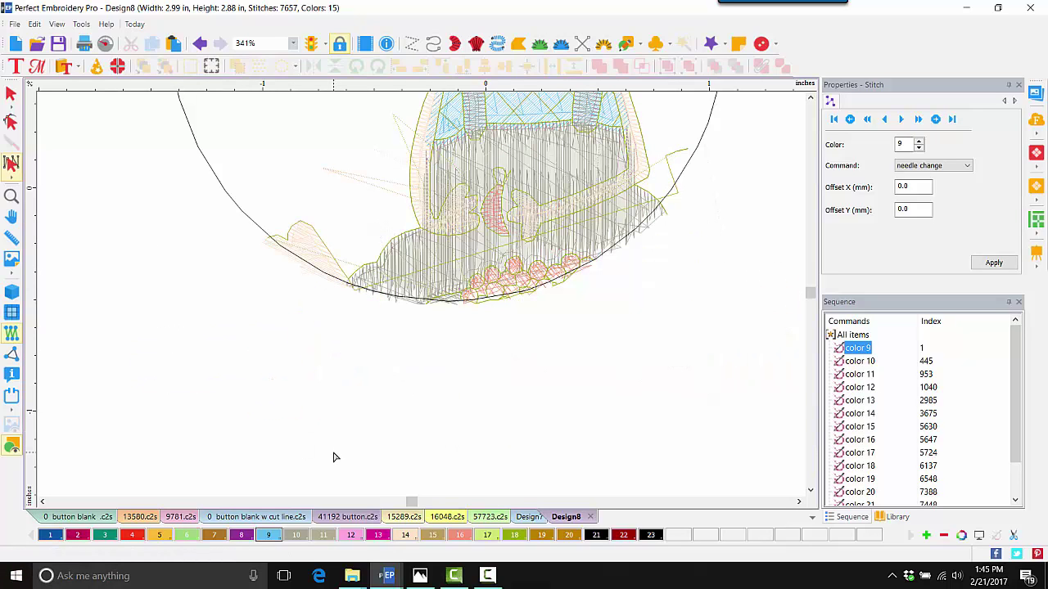
Step: Select the grey rgb(165,166,148) colour group of the bunny's skirt and straps and recolour it to pink palette colour 12
{"action": "left_click", "coordinate": [11, 197]}
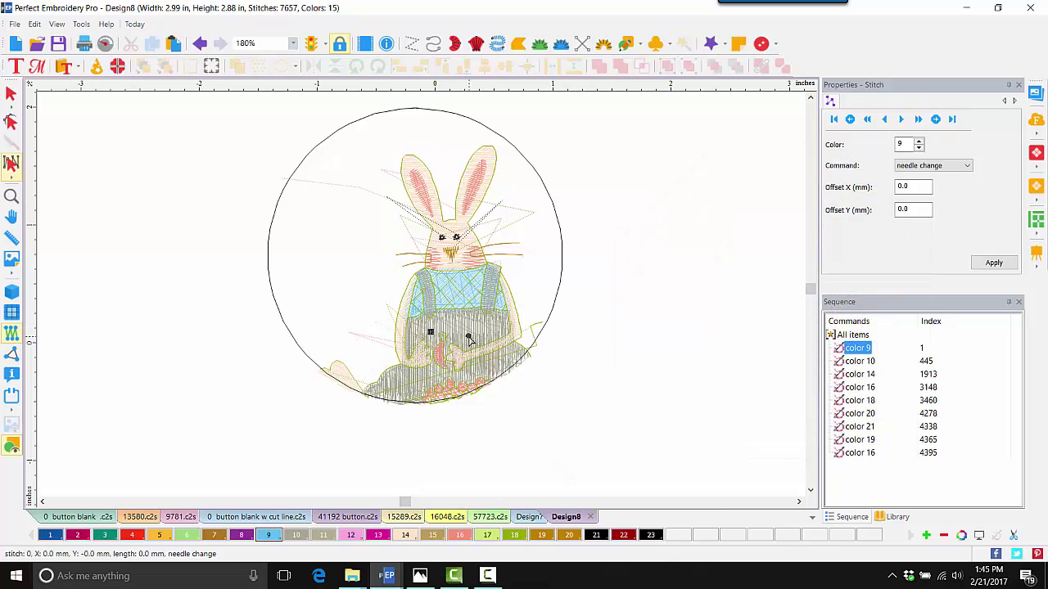
{"action": "left_click", "coordinate": [10, 95]}
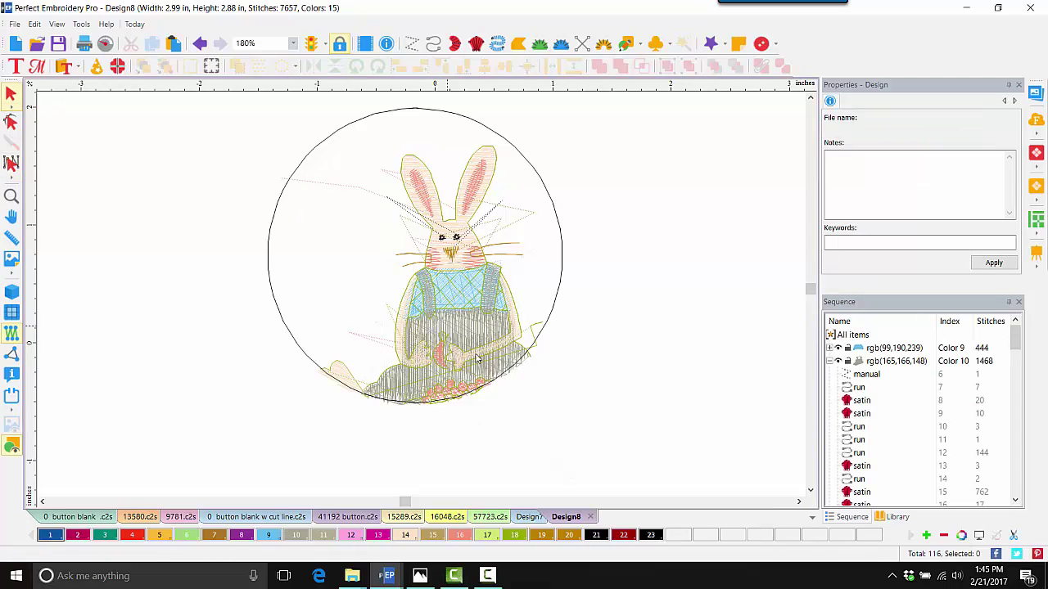
{"action": "left_click", "coordinate": [828, 362]}
{"action": "left_click", "coordinate": [887, 361]}
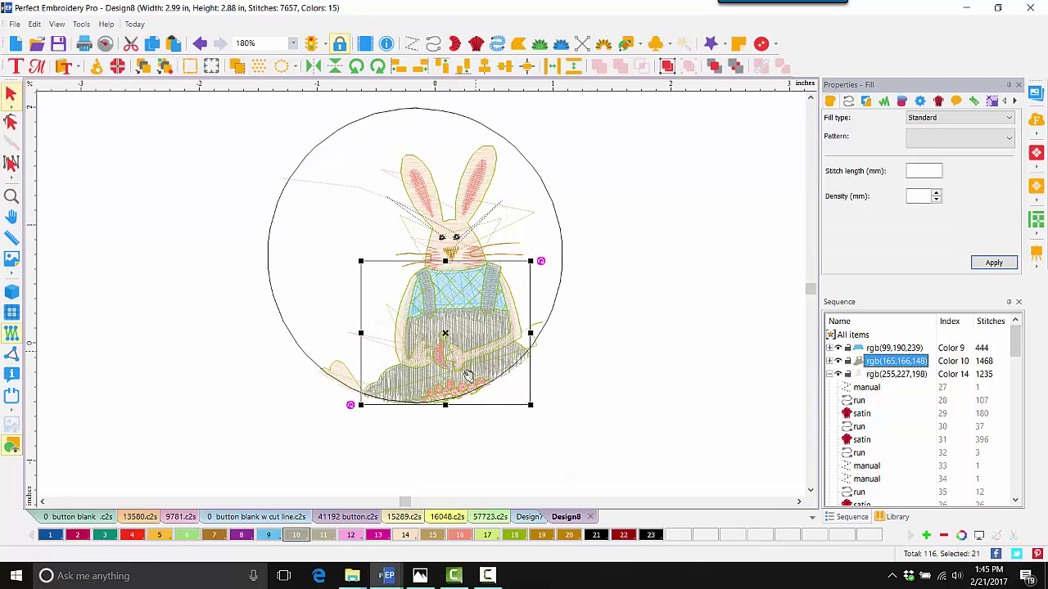
{"action": "left_click", "coordinate": [351, 536]}
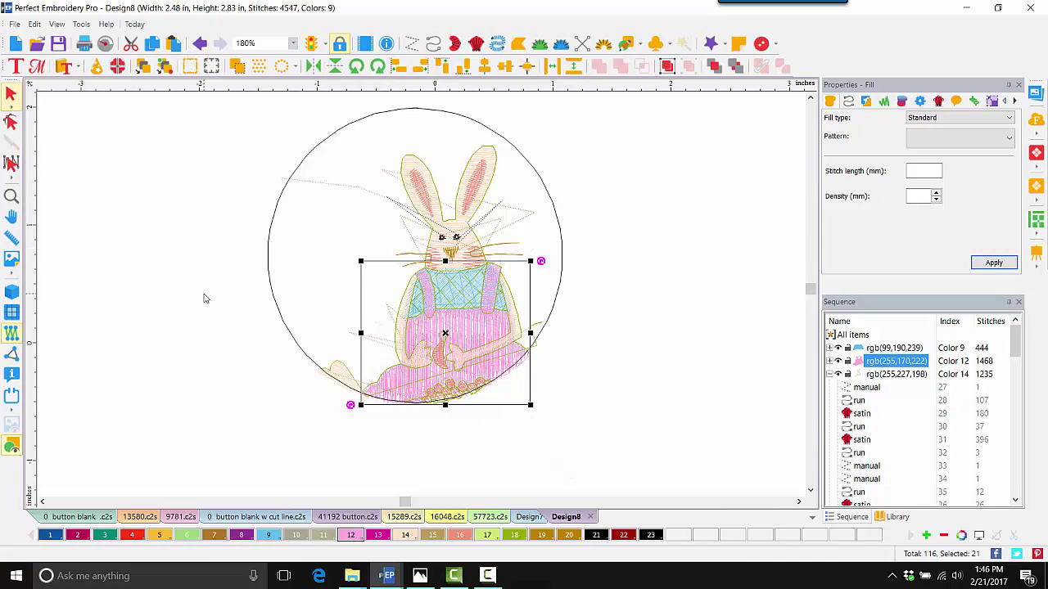
Step: Display the stitch points, then lasso and delete the stray jump-stitch points to the left of the bunny's head
{"action": "left_click", "coordinate": [13, 355]}
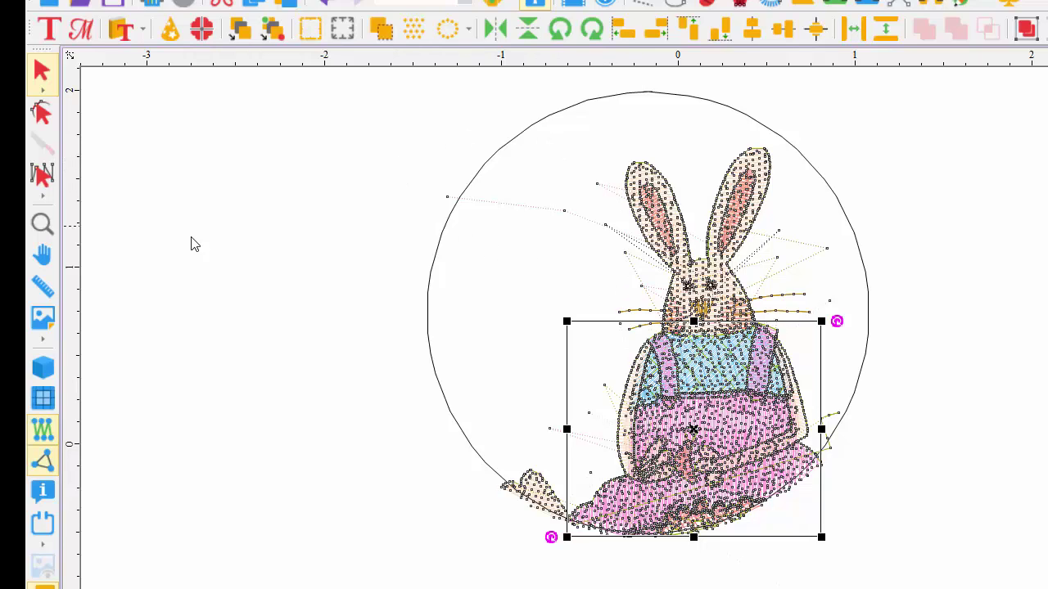
{"action": "left_click", "coordinate": [43, 196]}
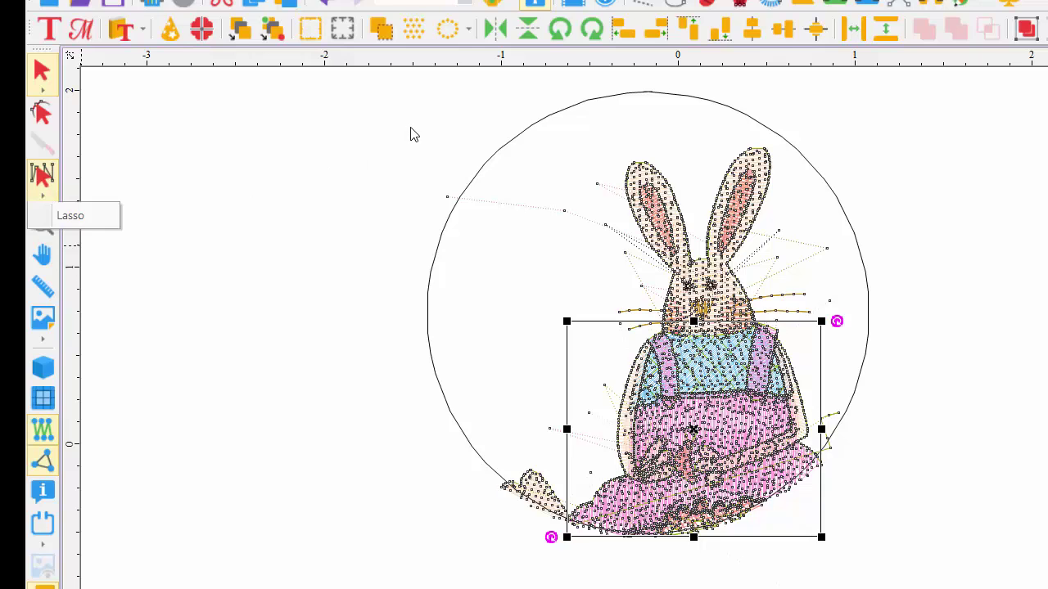
{"action": "left_click", "coordinate": [92, 222]}
{"action": "mouse_move", "coordinate": [556, 155]}
{"action": "left_mouse_down"}
{"action": "mouse_move", "coordinate": [541, 175]}
{"action": "mouse_move", "coordinate": [546, 260]}
{"action": "mouse_move", "coordinate": [590, 287]}
{"action": "mouse_move", "coordinate": [651, 285]}
{"action": "mouse_move", "coordinate": [610, 173]}
{"action": "mouse_move", "coordinate": [586, 149]}
{"action": "mouse_move", "coordinate": [552, 164]}
{"action": "left_mouse_up"}
{"action": "key", "text": "Delete"}
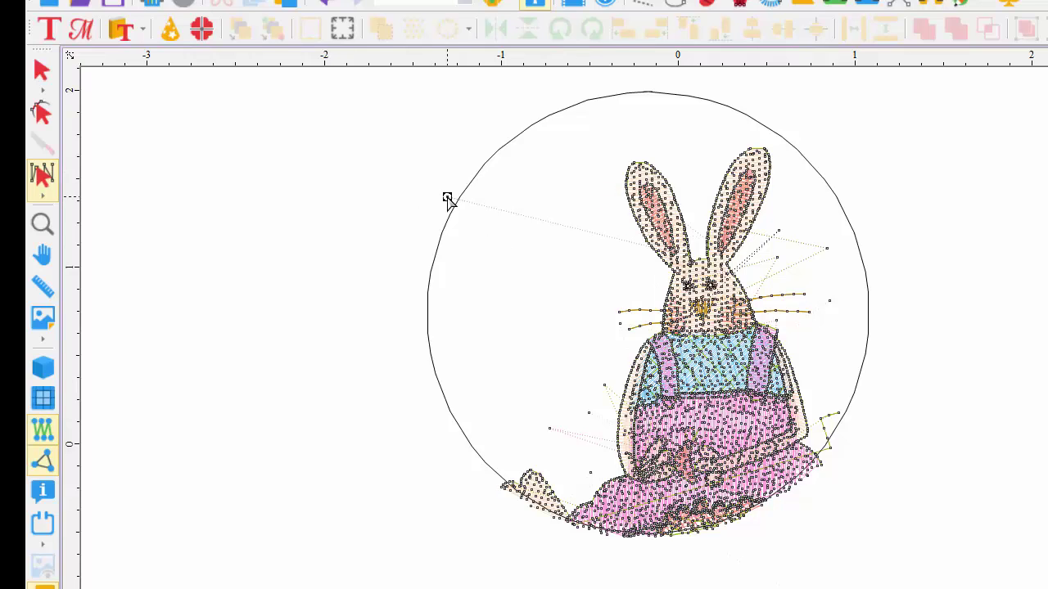
{"action": "key", "text": "Delete"}
Step: Delete the stray jump-stitch points to the right of the bunny's head, including the two isolated outer ones
{"action": "left_click_drag", "start_coordinate": [820, 206], "coordinate": [764, 280]}
{"action": "key", "text": "Delete"}
{"action": "left_click", "coordinate": [827, 249]}
{"action": "key", "text": "Delete"}
{"action": "left_click", "coordinate": [829, 301]}
{"action": "key", "text": "Delete"}
Step: Delete the stray stitch points by the left whiskers, beside the left arm and outside the circle at the skirt's right edge
{"action": "left_click", "coordinate": [620, 326]}
{"action": "key", "text": "Delete"}
{"action": "left_click_drag", "start_coordinate": [519, 343], "coordinate": [604, 472]}
{"action": "key", "text": "Delete"}
{"action": "left_click_drag", "start_coordinate": [822, 434], "coordinate": [856, 458]}
{"action": "key", "text": "Delete"}
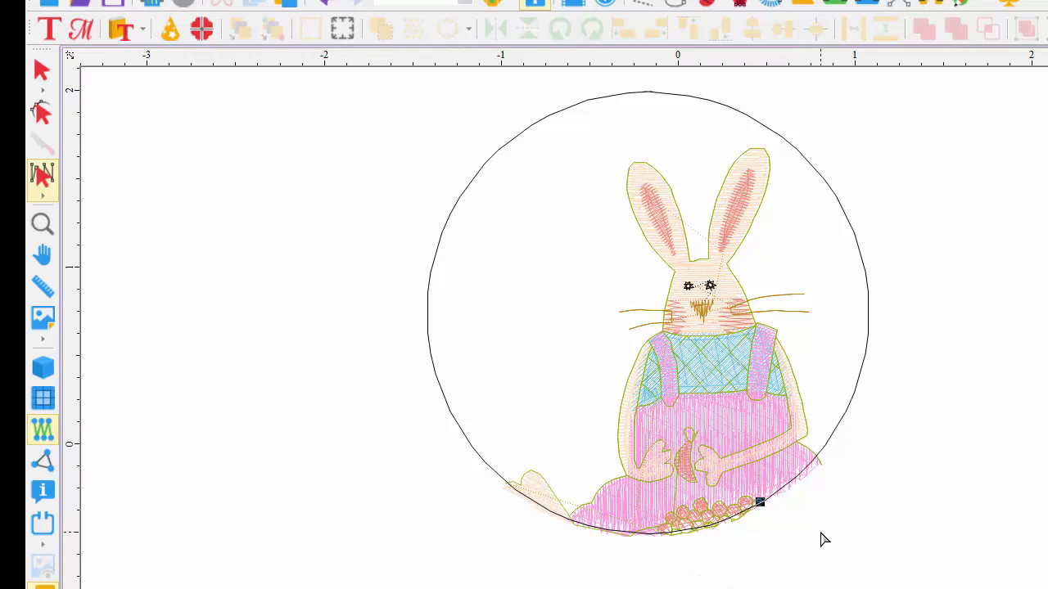
Step: Hide the circle, group all of the bunny's objects together, and show the circle again
{"action": "left_click", "coordinate": [40, 72]}
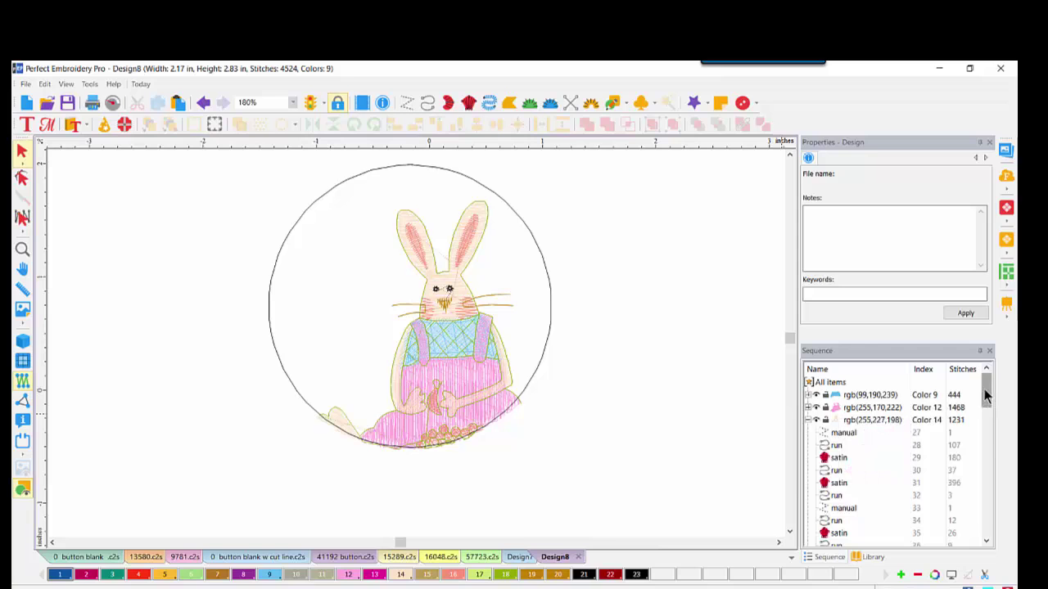
{"action": "left_click_drag", "start_coordinate": [986, 393], "coordinate": [986, 523]}
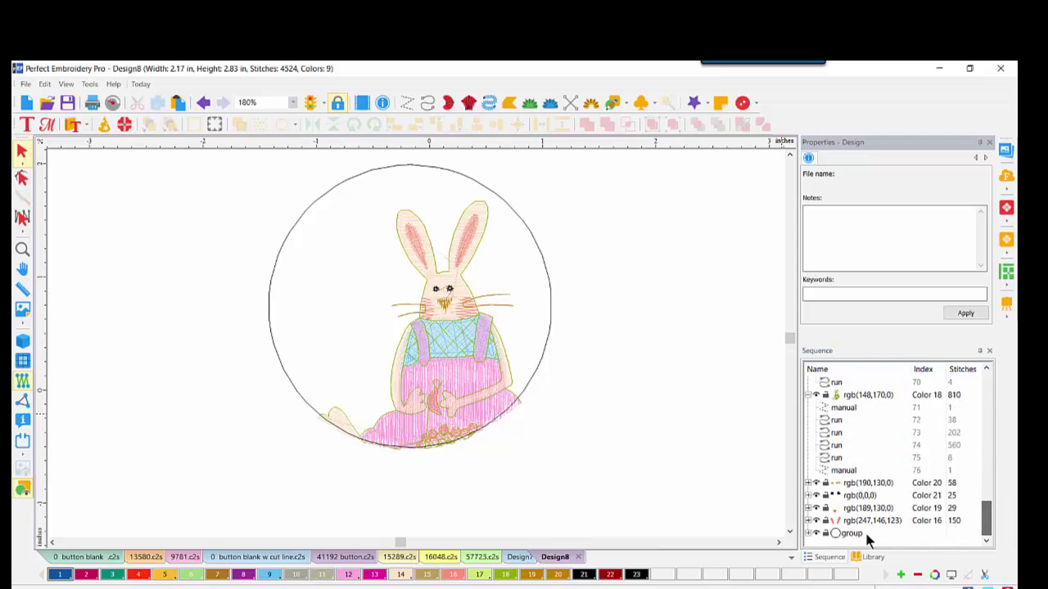
{"action": "left_click", "coordinate": [816, 533]}
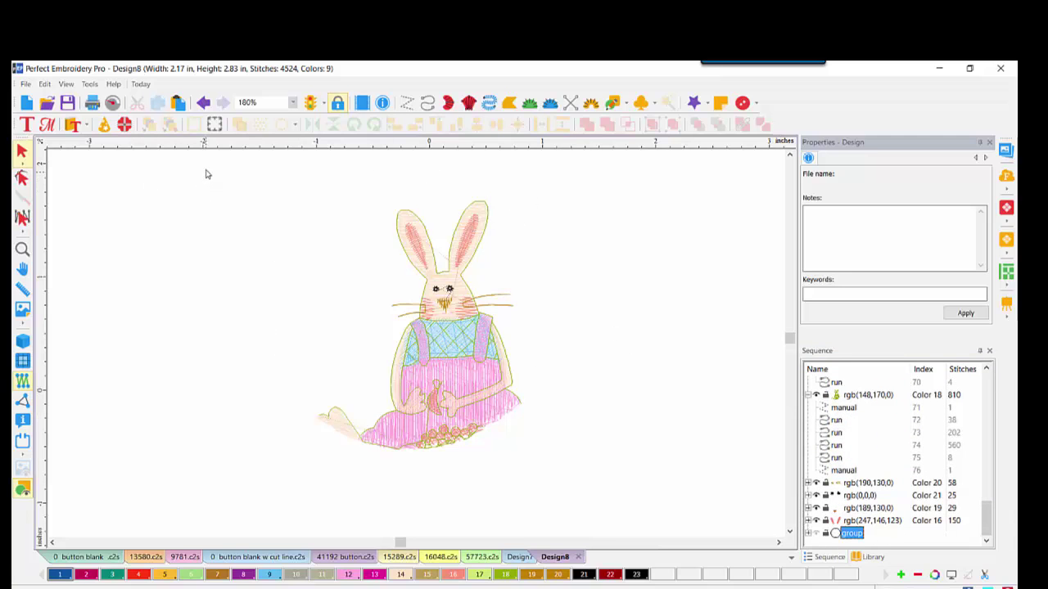
{"action": "left_click_drag", "start_coordinate": [206, 168], "coordinate": [573, 471]}
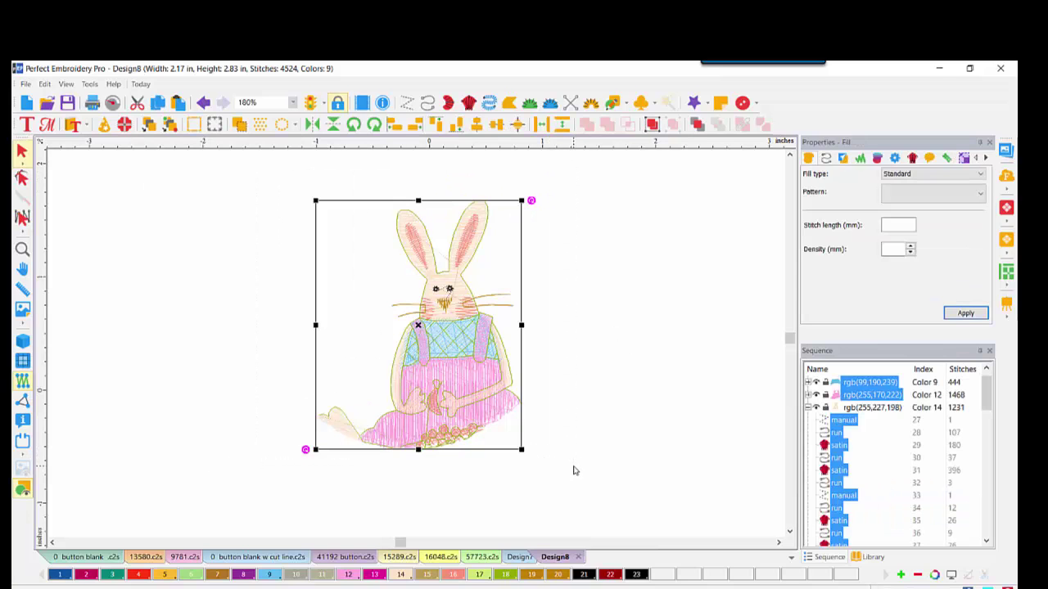
{"action": "left_click", "coordinate": [651, 126]}
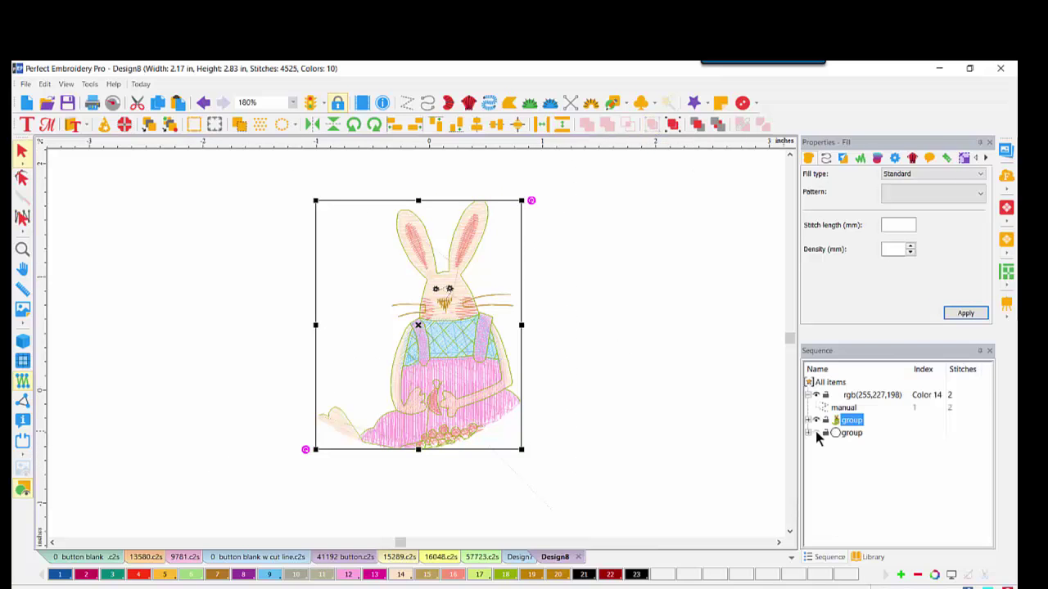
{"action": "left_click", "coordinate": [816, 432]}
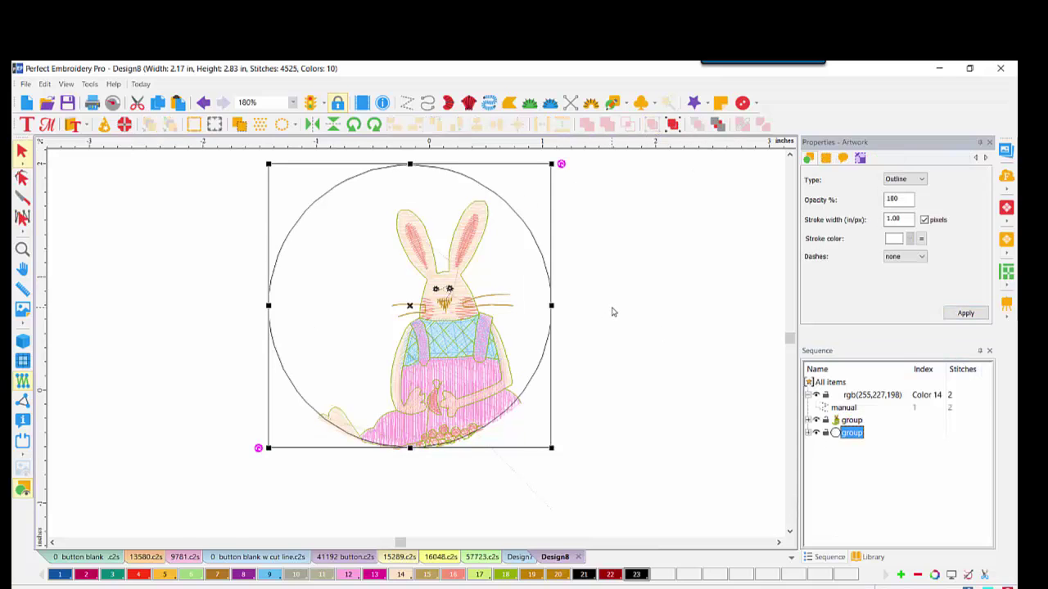
Step: Create a single united outline around the bunny group, moving it aside to inspect it and undoing that move
{"action": "left_click", "coordinate": [458, 363]}
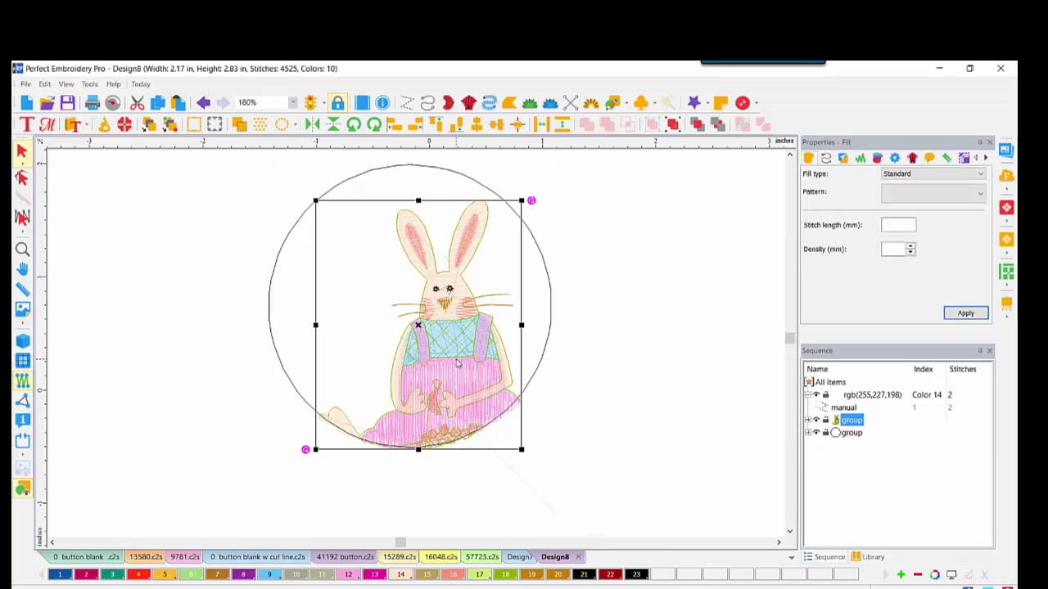
{"action": "right_click", "coordinate": [456, 354]}
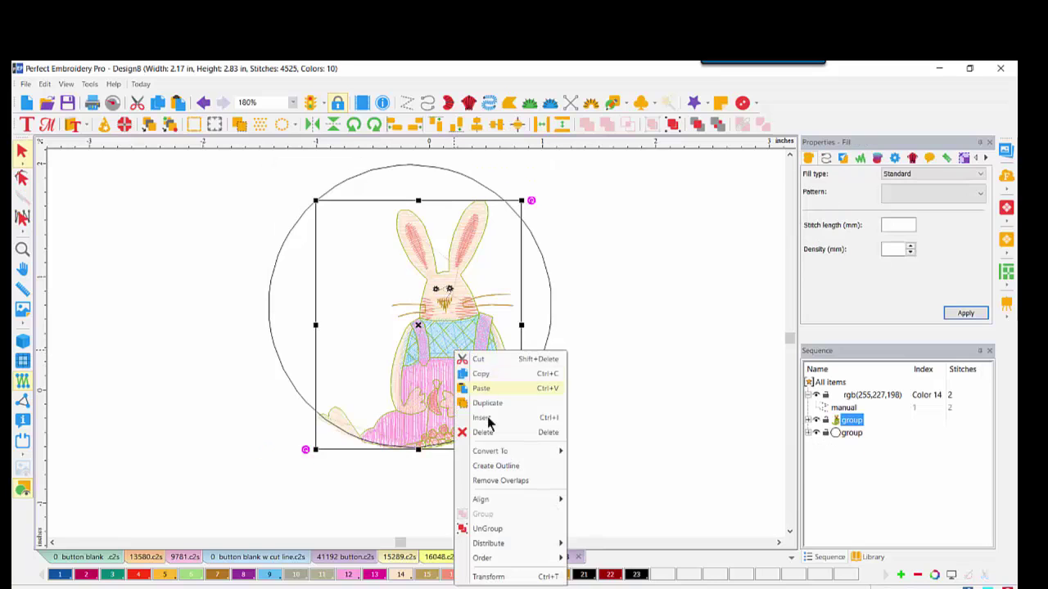
{"action": "left_click", "coordinate": [495, 466]}
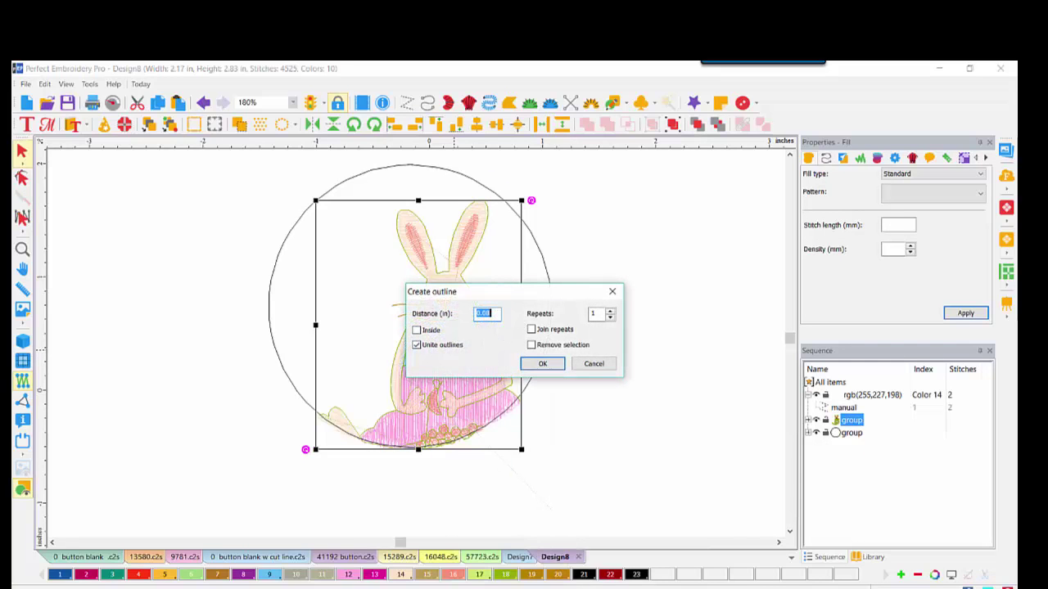
{"action": "type", "text": "0"}
{"action": "left_click", "coordinate": [531, 369]}
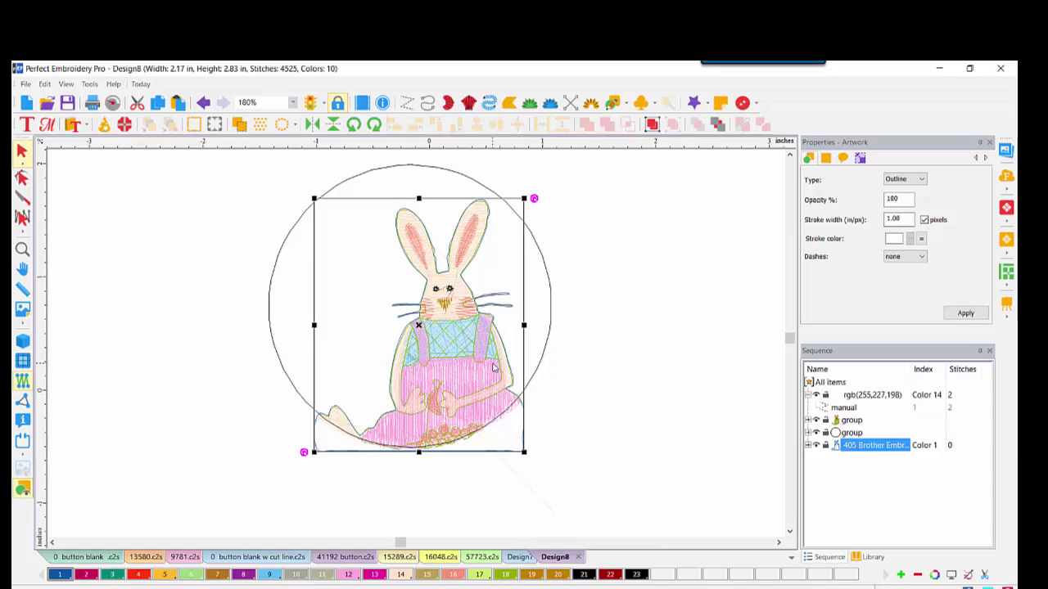
{"action": "left_click_drag", "start_coordinate": [474, 296], "coordinate": [683, 285]}
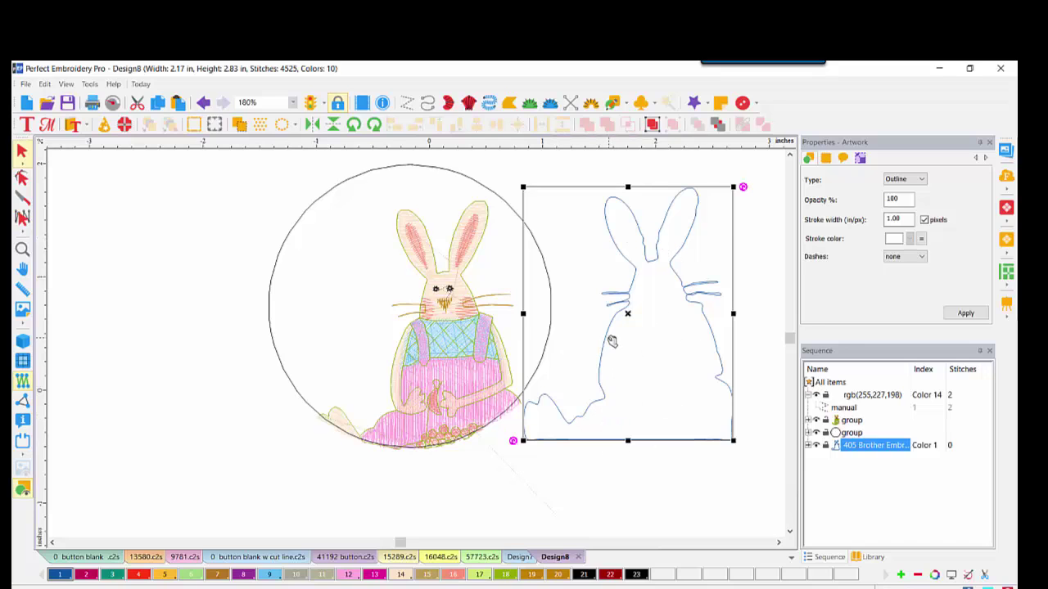
{"action": "left_click", "coordinate": [203, 102]}
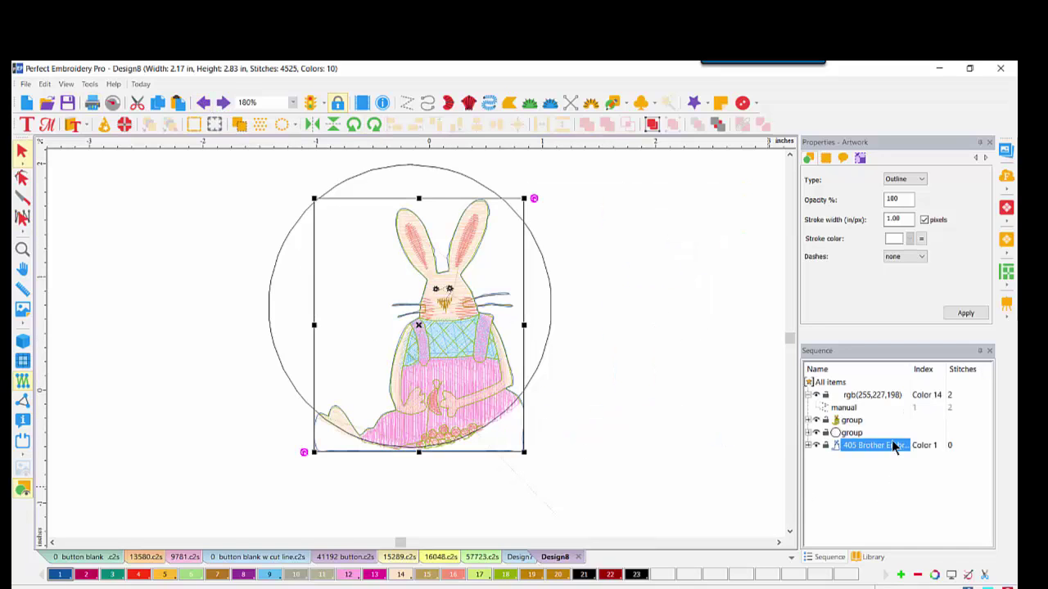
Step: Hide the bunny group and delete the outline nodes that form the whiskers on the left side of the face
{"action": "left_click", "coordinate": [817, 421]}
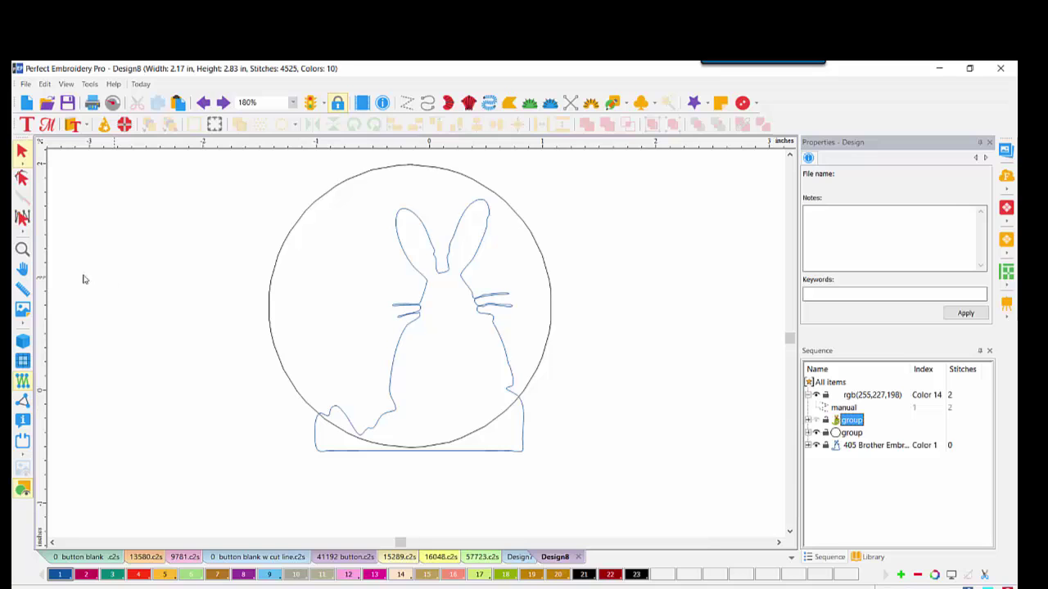
{"action": "left_click", "coordinate": [22, 249]}
{"action": "left_click", "coordinate": [435, 305]}
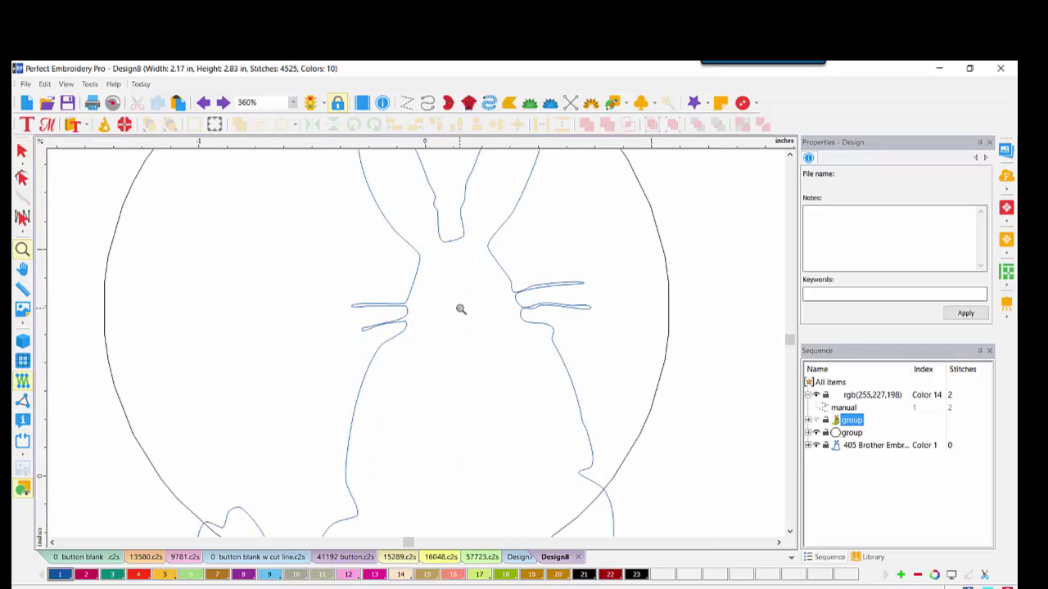
{"action": "left_click", "coordinate": [461, 306]}
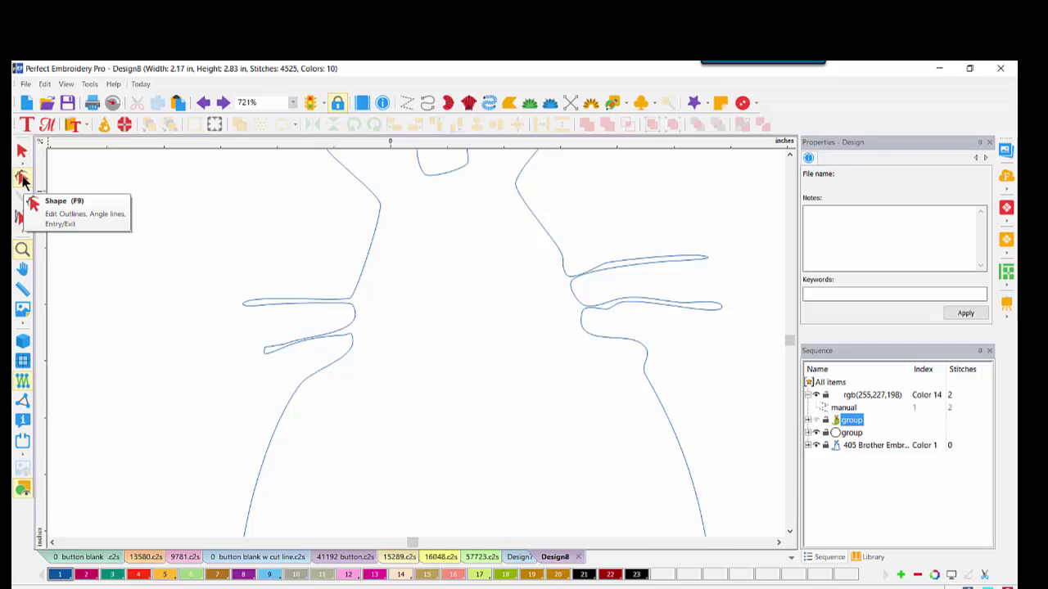
{"action": "left_click", "coordinate": [22, 180]}
{"action": "left_click_drag", "start_coordinate": [221, 267], "coordinate": [361, 342]}
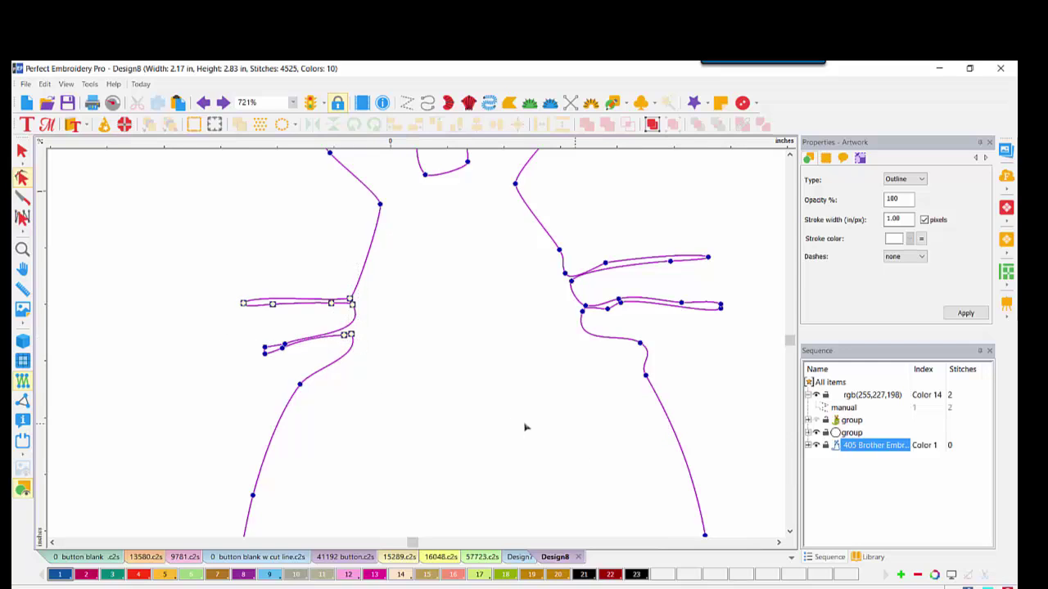
{"action": "left_click_drag", "start_coordinate": [212, 256], "coordinate": [349, 354]}
{"action": "key", "text": "Delete"}
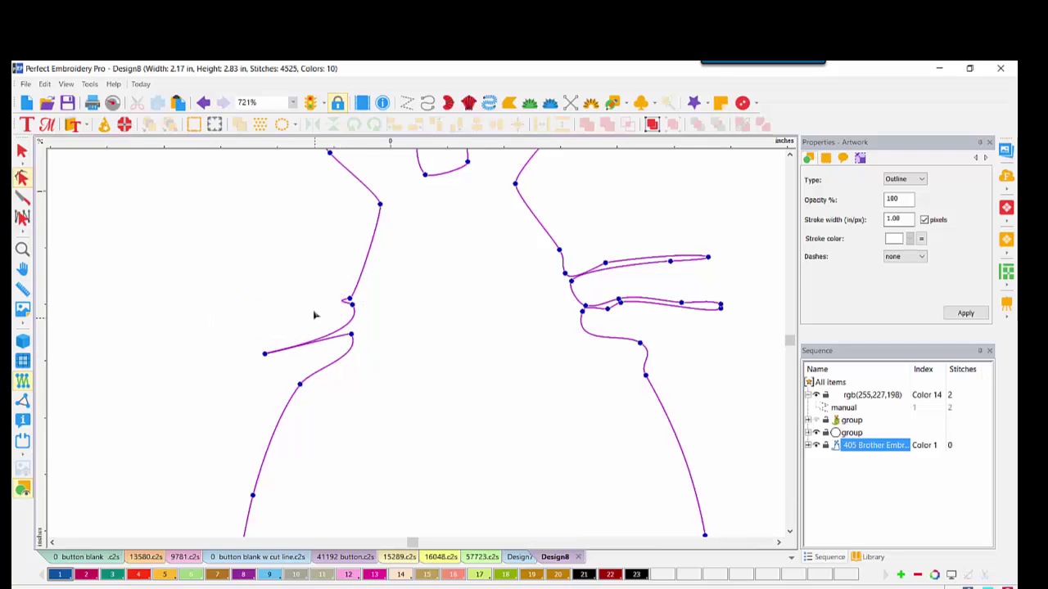
Step: Delete the whisker spike nodes on both sides of the bunny outline's face
{"action": "left_click", "coordinate": [265, 353]}
{"action": "key", "text": "Delete"}
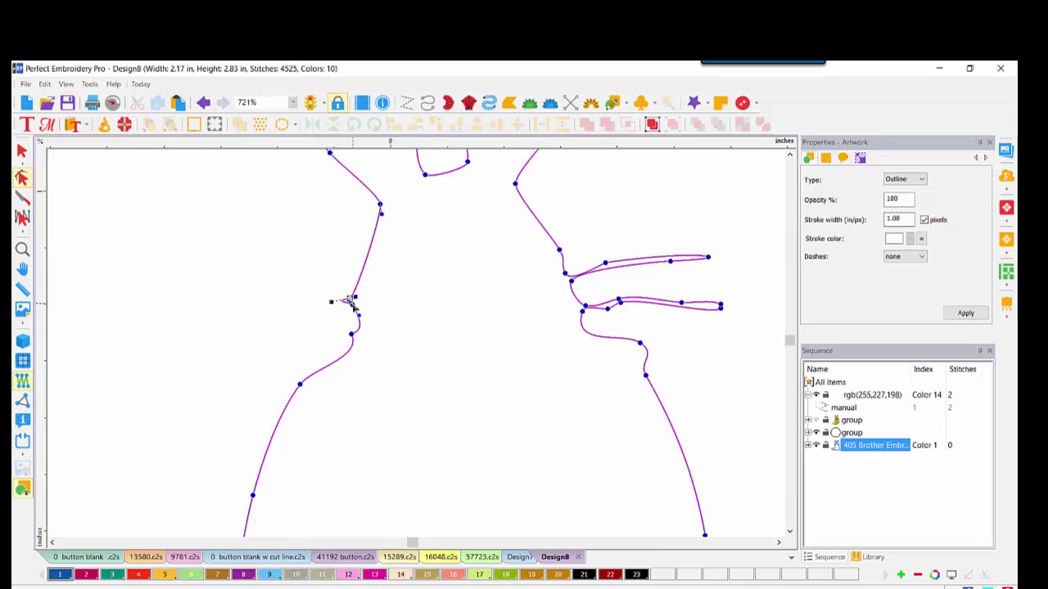
{"action": "key", "text": "Delete"}
{"action": "left_click_drag", "start_coordinate": [586, 225], "coordinate": [746, 328]}
{"action": "key", "text": "Delete"}
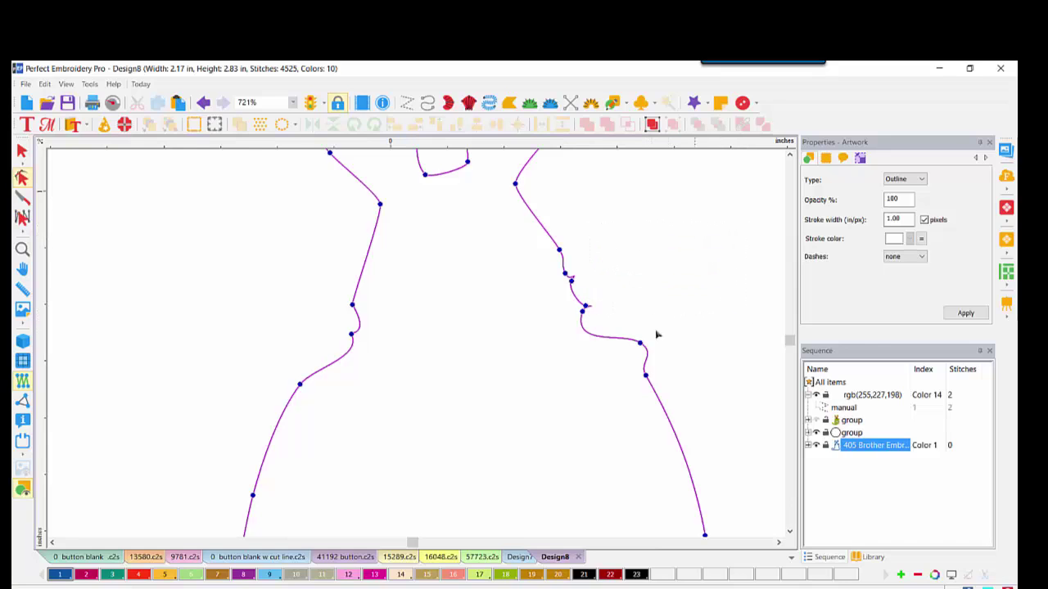
Step: Remove the two leftover whisker nodes on the bunny outline's right cheek and smooth the two nodes on the left cheek
{"action": "right_click", "coordinate": [575, 284]}
{"action": "left_click", "coordinate": [599, 339]}
{"action": "right_click", "coordinate": [585, 306]}
{"action": "left_click", "coordinate": [608, 361]}
{"action": "left_click_drag", "start_coordinate": [321, 280], "coordinate": [378, 350]}
{"action": "right_click", "coordinate": [354, 306]}
{"action": "left_click", "coordinate": [386, 406]}
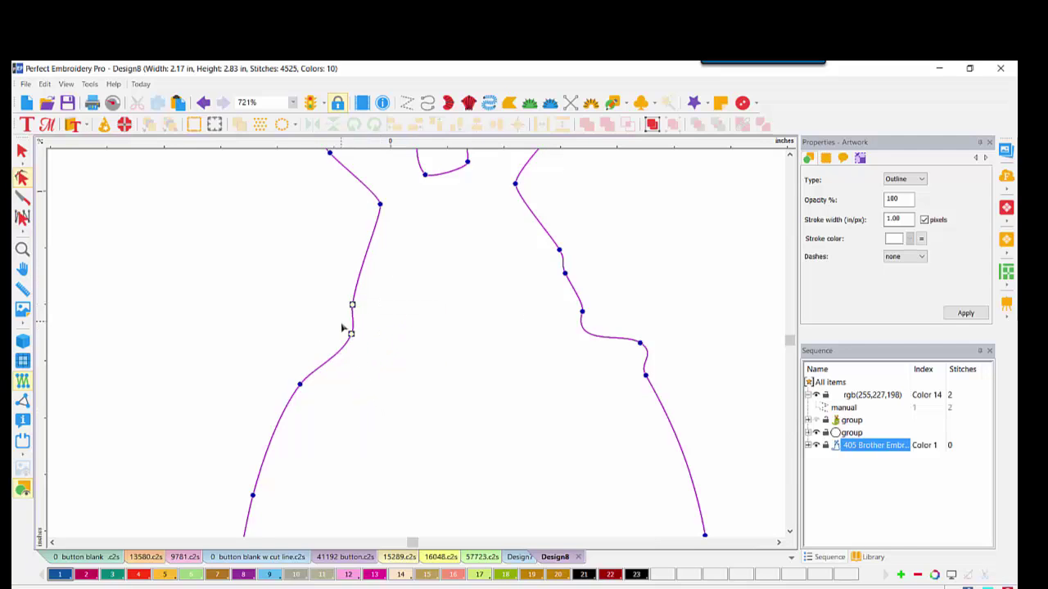
Step: Delete the bunny outline's bottom corner and base nodes so its lower edge curves along the circle
{"action": "left_click", "coordinate": [22, 253]}
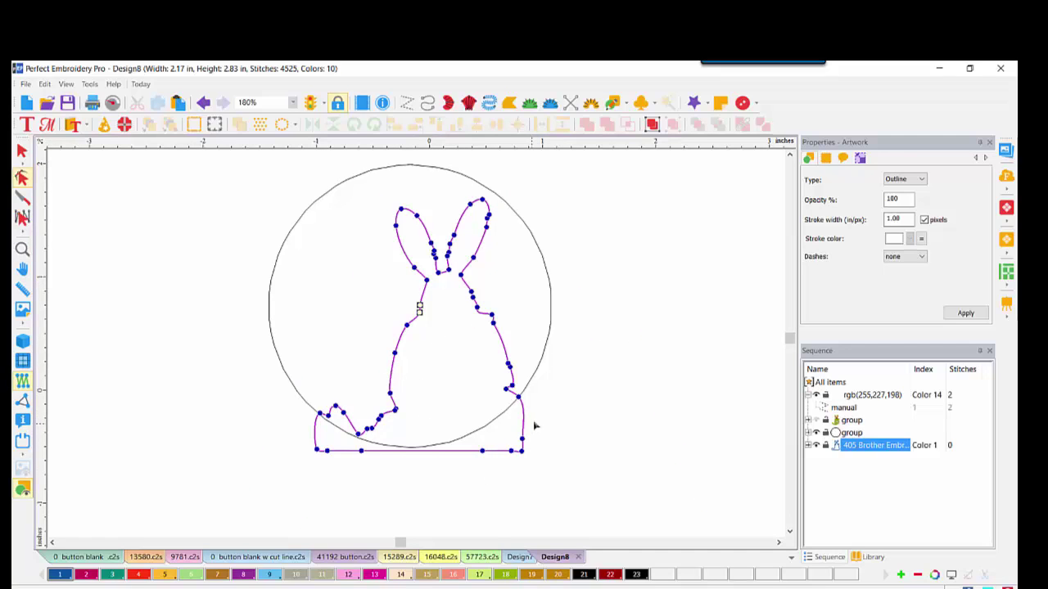
{"action": "left_click_drag", "start_coordinate": [533, 411], "coordinate": [482, 436]}
{"action": "key", "text": "Delete"}
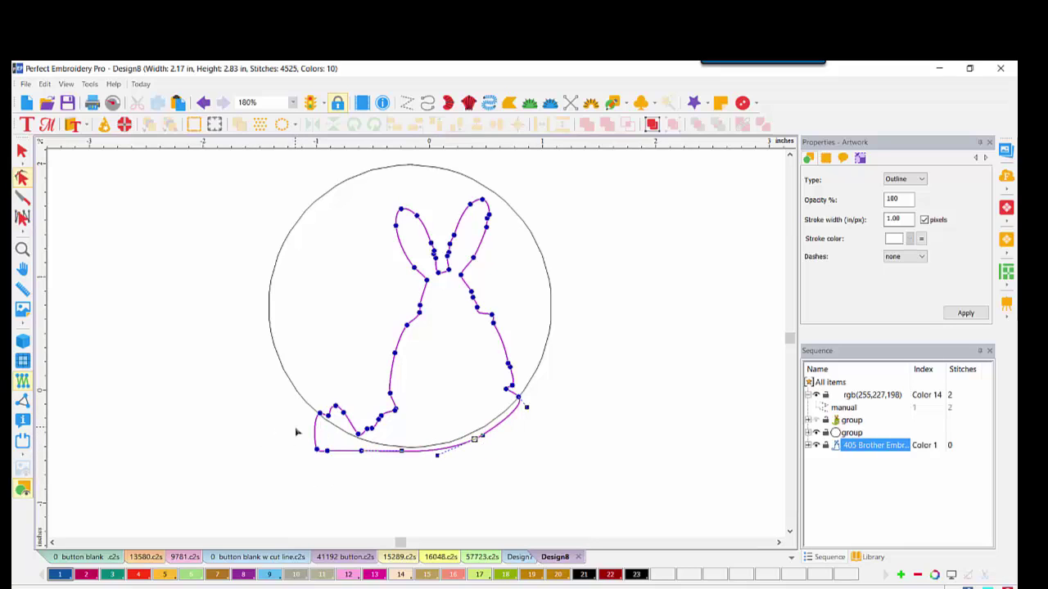
{"action": "left_click_drag", "start_coordinate": [295, 427], "coordinate": [417, 457]}
{"action": "key", "text": "Delete"}
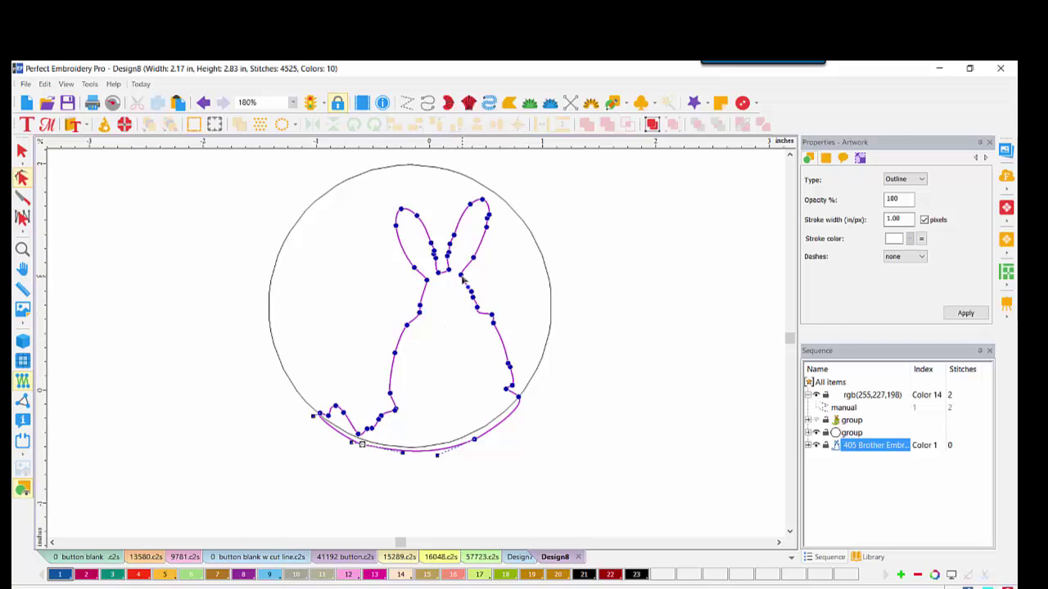
Step: Show the hidden bunny embroidery group and ungroup the circle artwork
{"action": "left_click", "coordinate": [815, 419]}
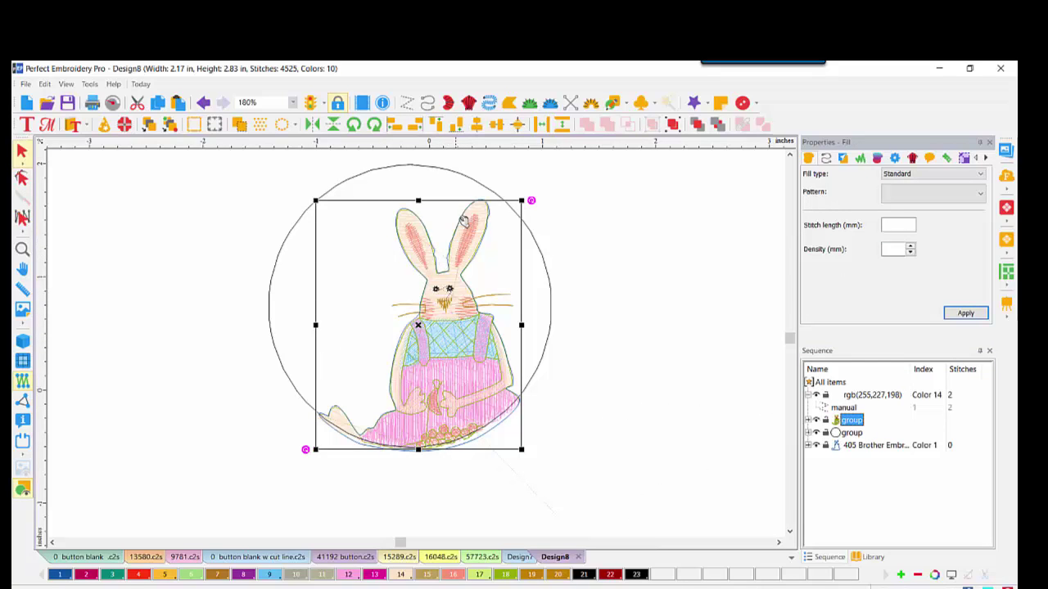
{"action": "left_click", "coordinate": [848, 433]}
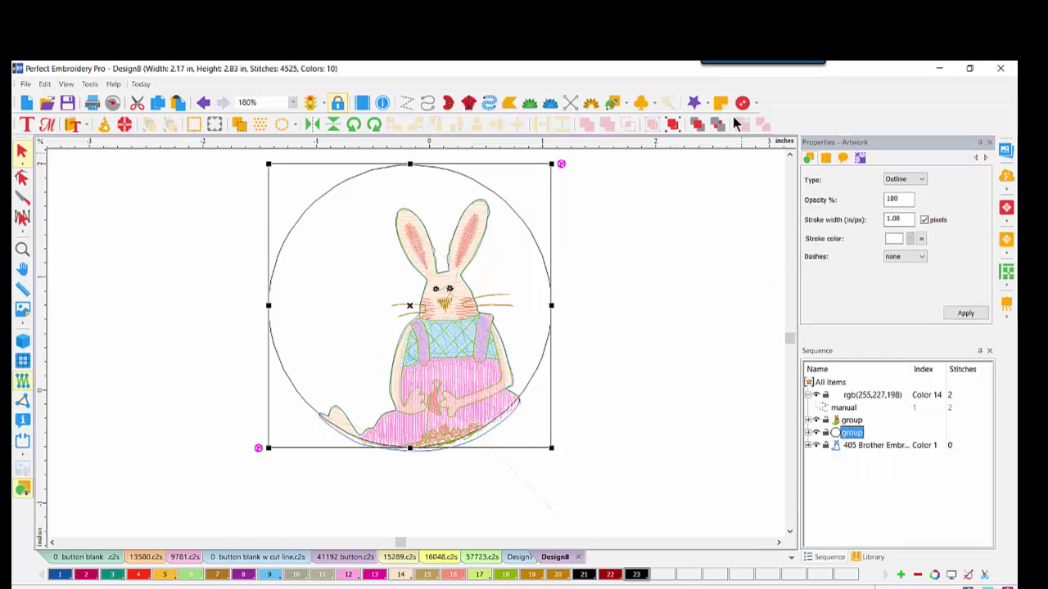
{"action": "left_click", "coordinate": [672, 124]}
Step: Combine the circle artwork and the bunny outline artwork into one path
{"action": "left_click", "coordinate": [807, 433]}
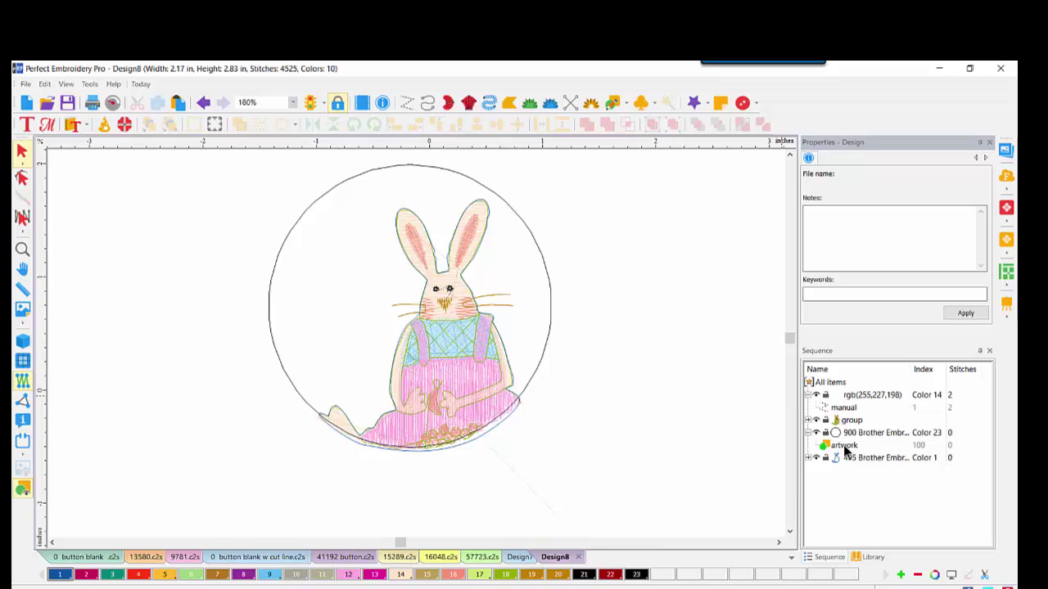
{"action": "left_click", "coordinate": [807, 458]}
{"action": "left_click", "coordinate": [845, 472]}
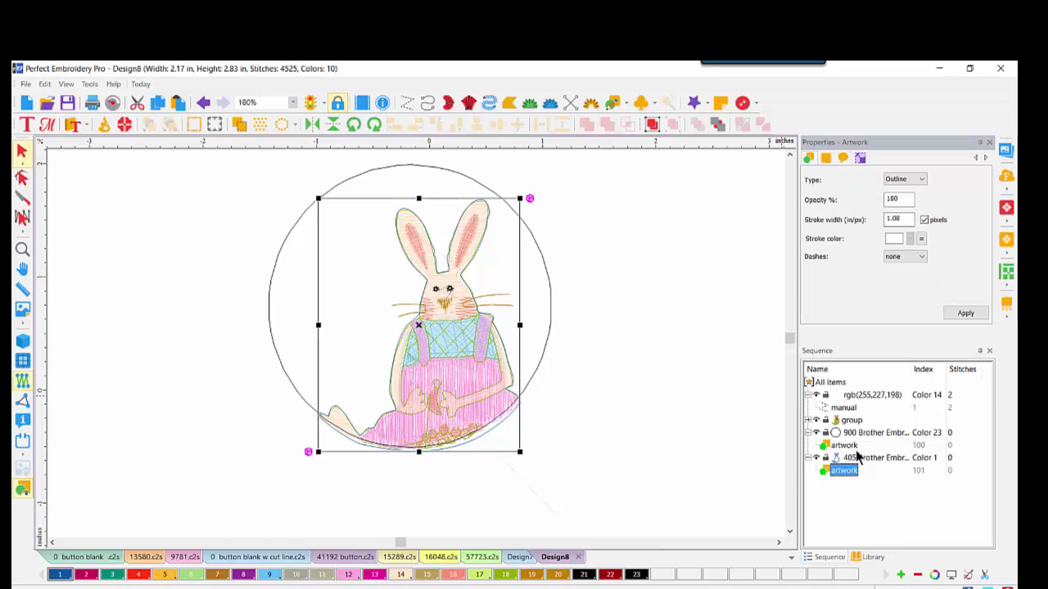
{"action": "left_click", "coordinate": [847, 447], "text": "ctrl"}
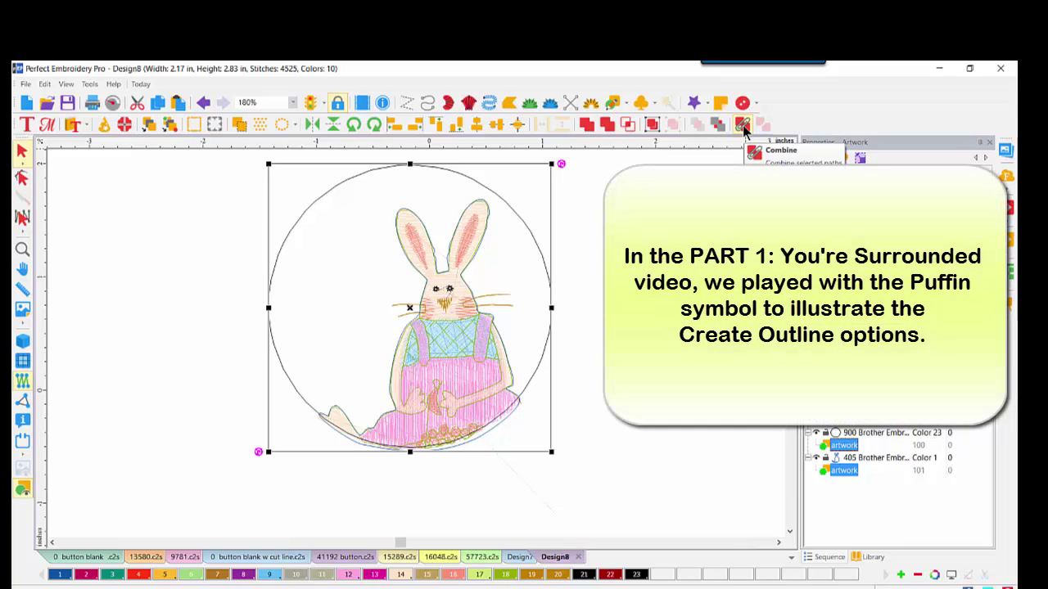
{"action": "left_click", "coordinate": [742, 126]}
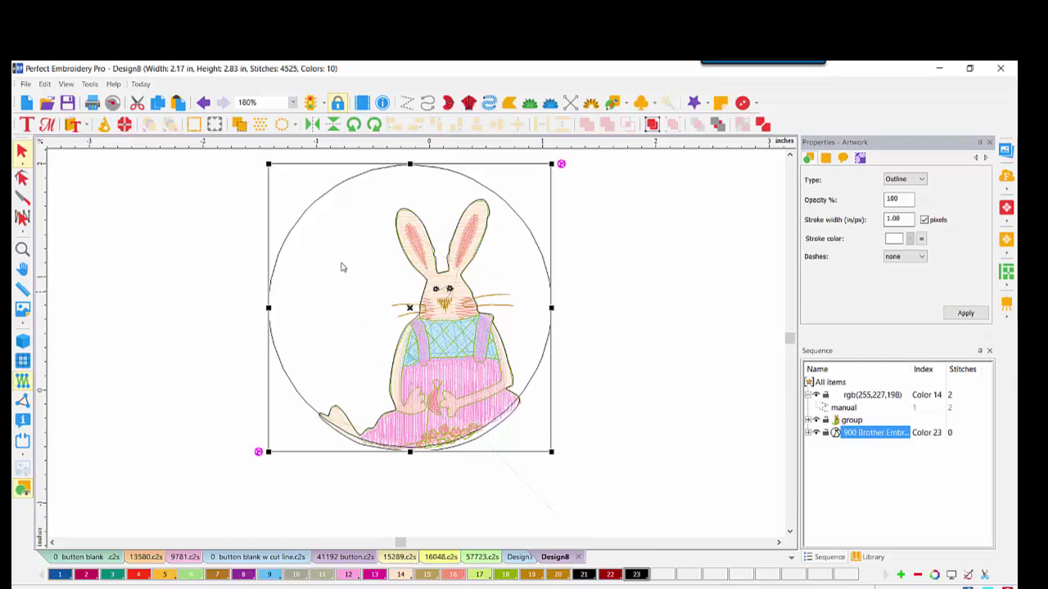
Step: Convert the combined path to a fill, recolor it with green color 17, and turn on the 3D stitch view
{"action": "right_click", "coordinate": [323, 203]}
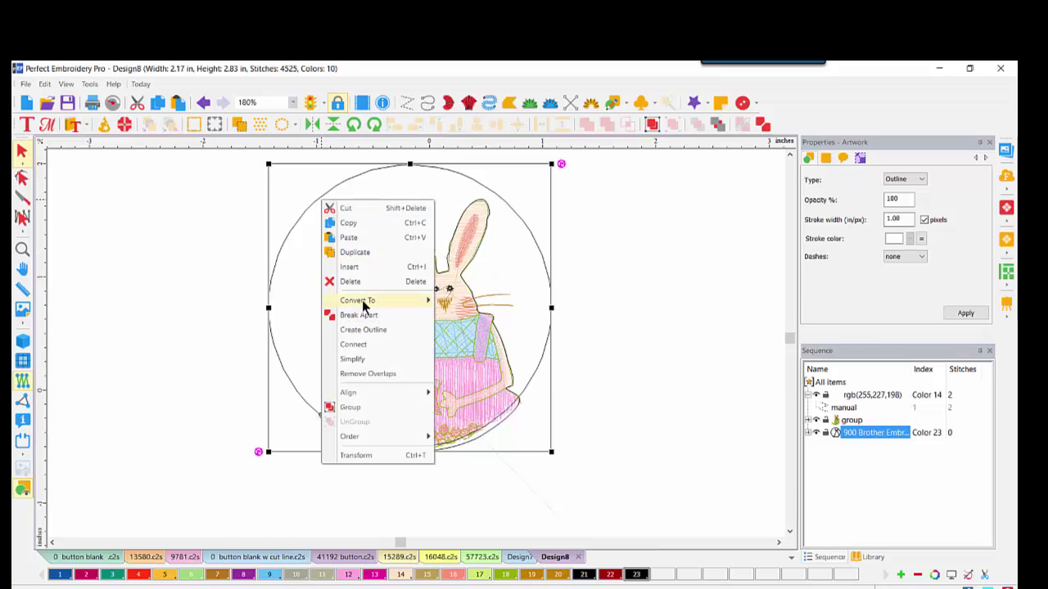
{"action": "mouse_move", "coordinate": [366, 303]}
{"action": "left_click", "coordinate": [473, 344]}
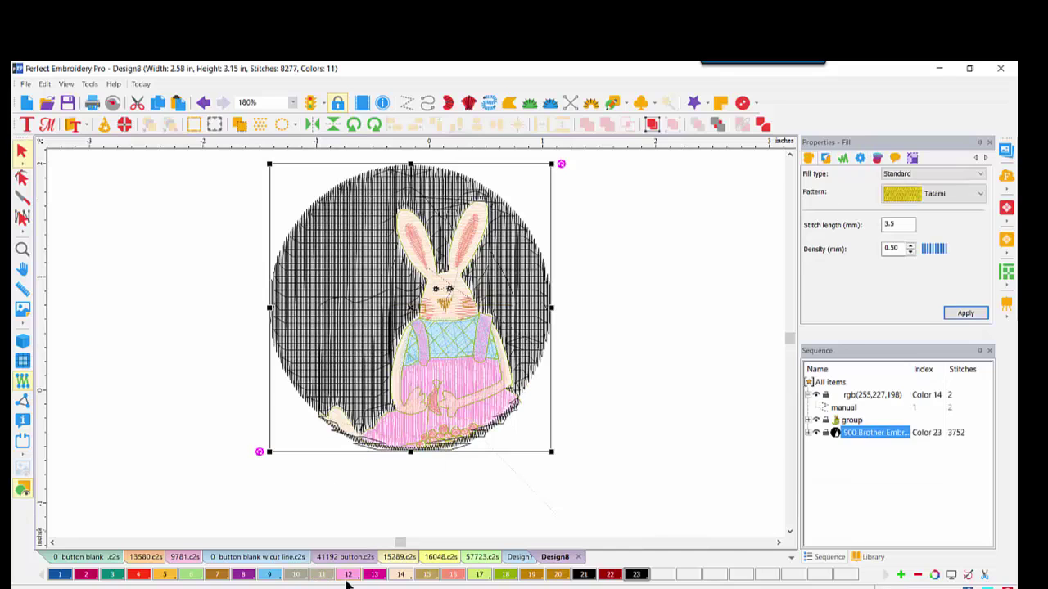
{"action": "left_click", "coordinate": [479, 575]}
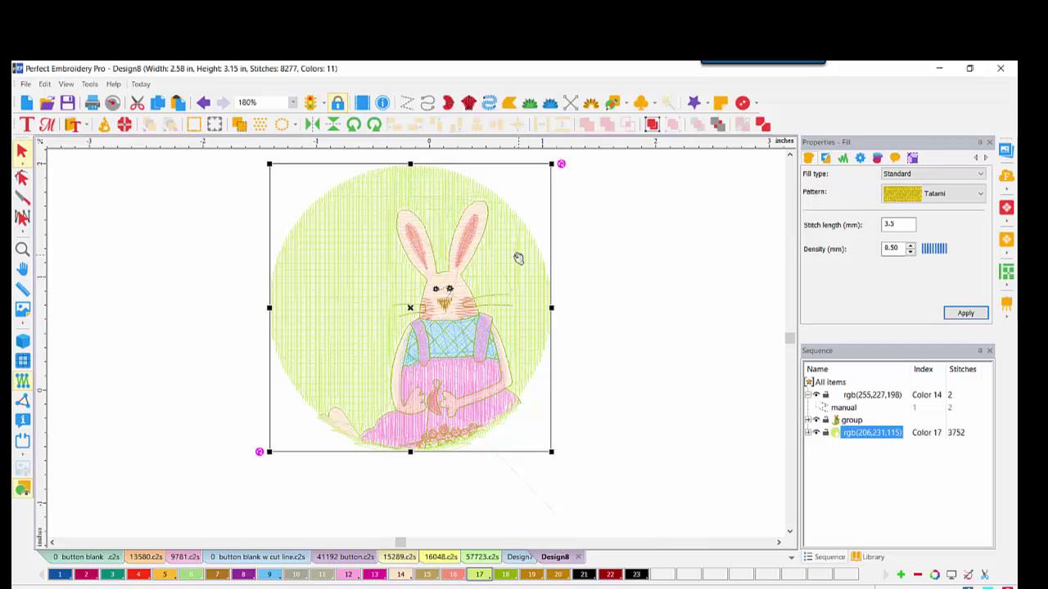
{"action": "left_click", "coordinate": [22, 342]}
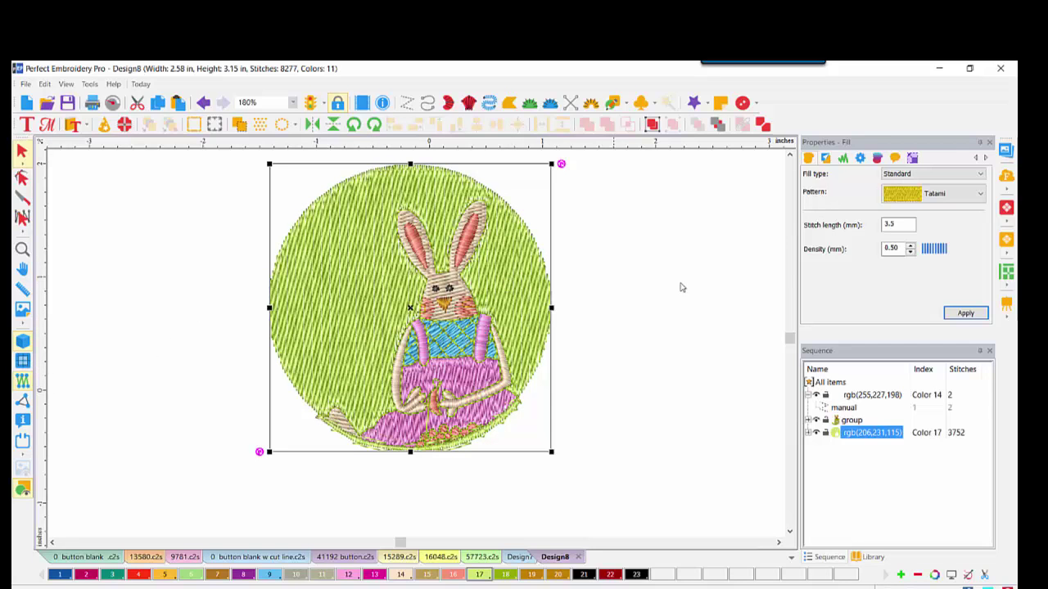
Step: Change the background fill type to Adv. Stippling with the double_oval pattern and apply it
{"action": "left_click", "coordinate": [978, 175]}
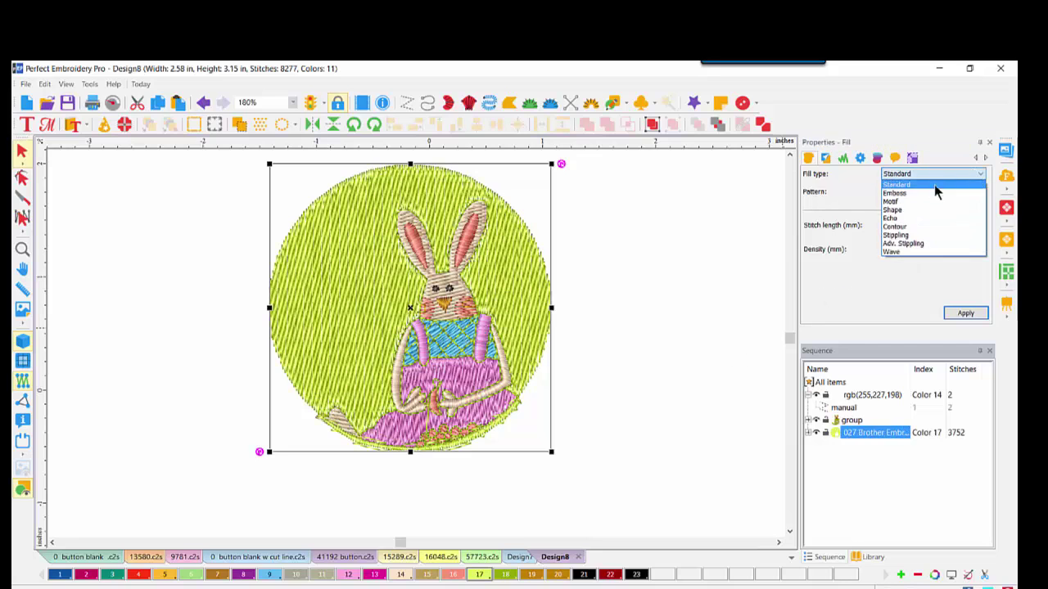
{"action": "left_click", "coordinate": [912, 245]}
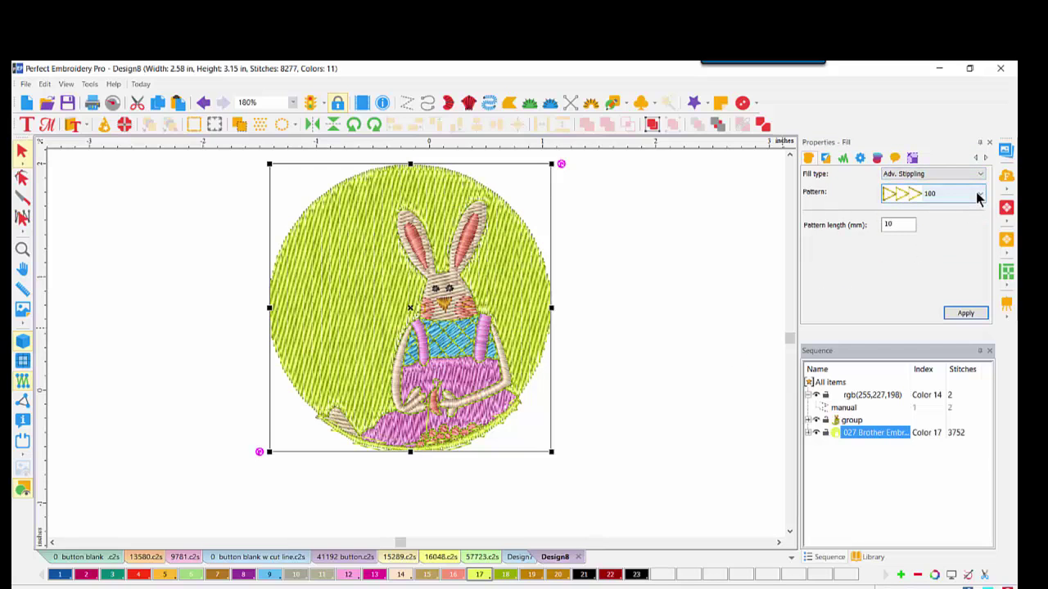
{"action": "left_click", "coordinate": [978, 195]}
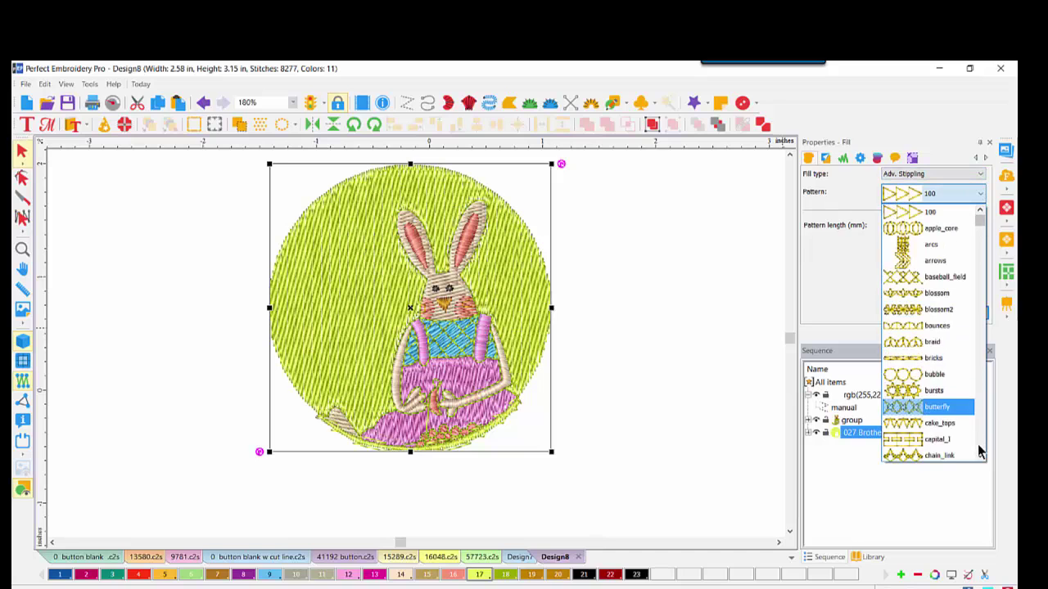
{"action": "scroll", "coordinate": [981, 451], "scroll_direction": "down", "scroll_amount": 5}
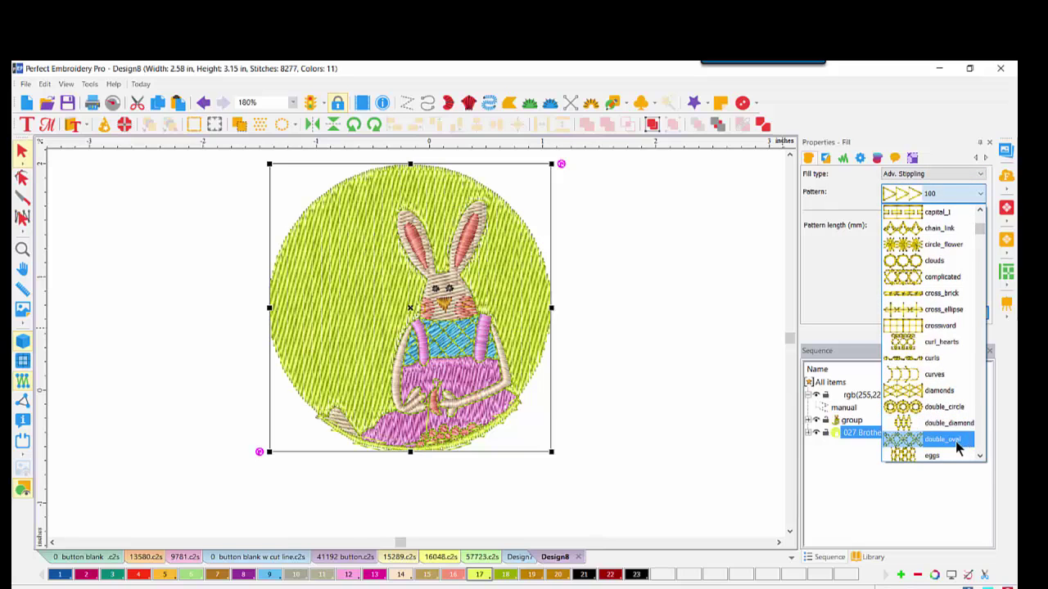
{"action": "left_click", "coordinate": [957, 442]}
{"action": "left_click", "coordinate": [964, 313]}
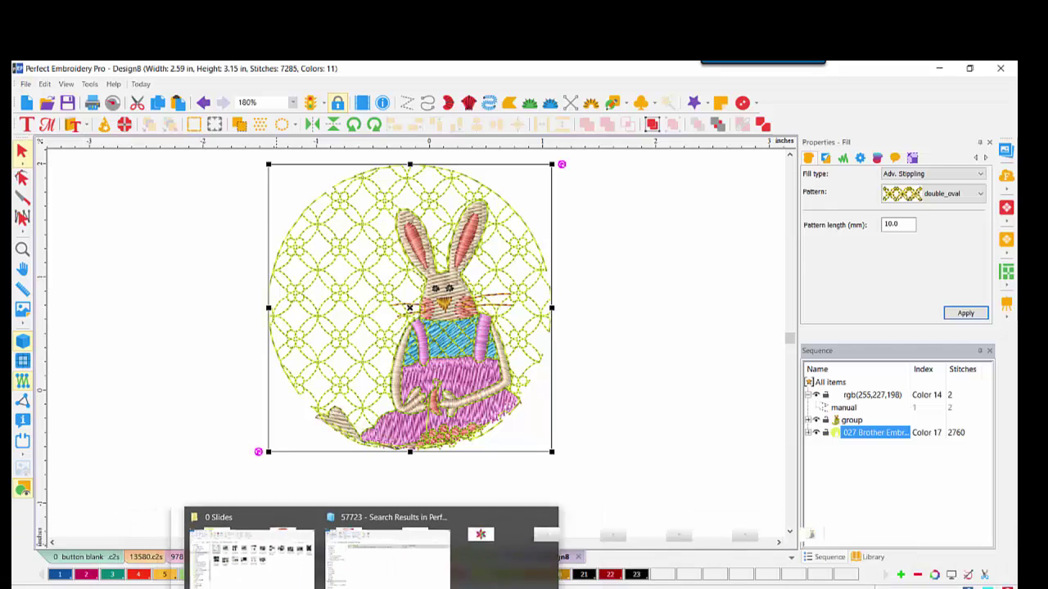
Step: Switch to File Explorer, search the Perfect Embroidery Pro Free Designs folder for 85029, and open 85029.c2s in Perfect Embroidery Pro
{"action": "left_click", "coordinate": [388, 566]}
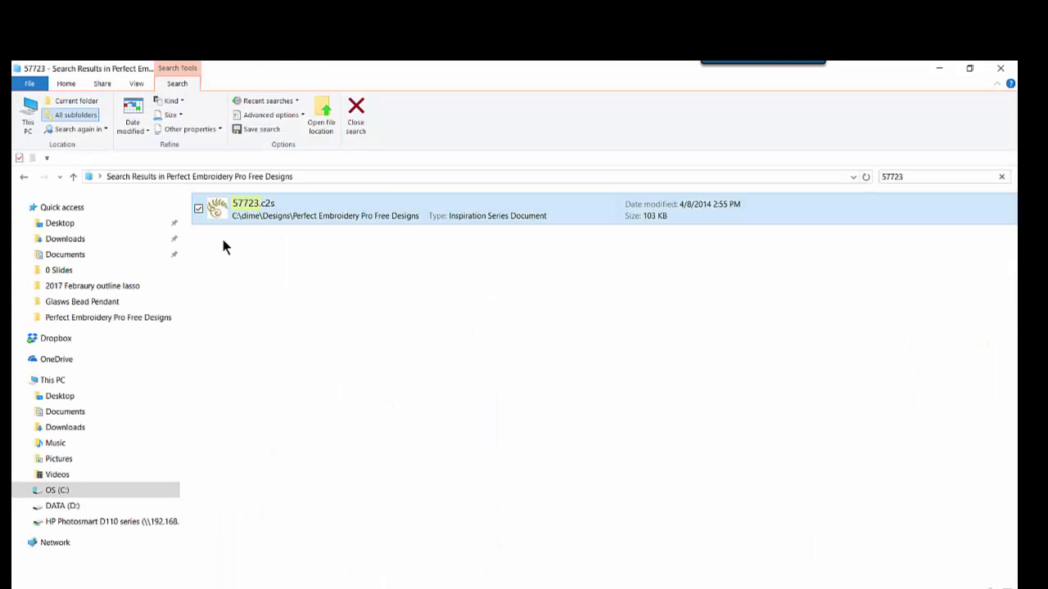
{"action": "left_click", "coordinate": [357, 115]}
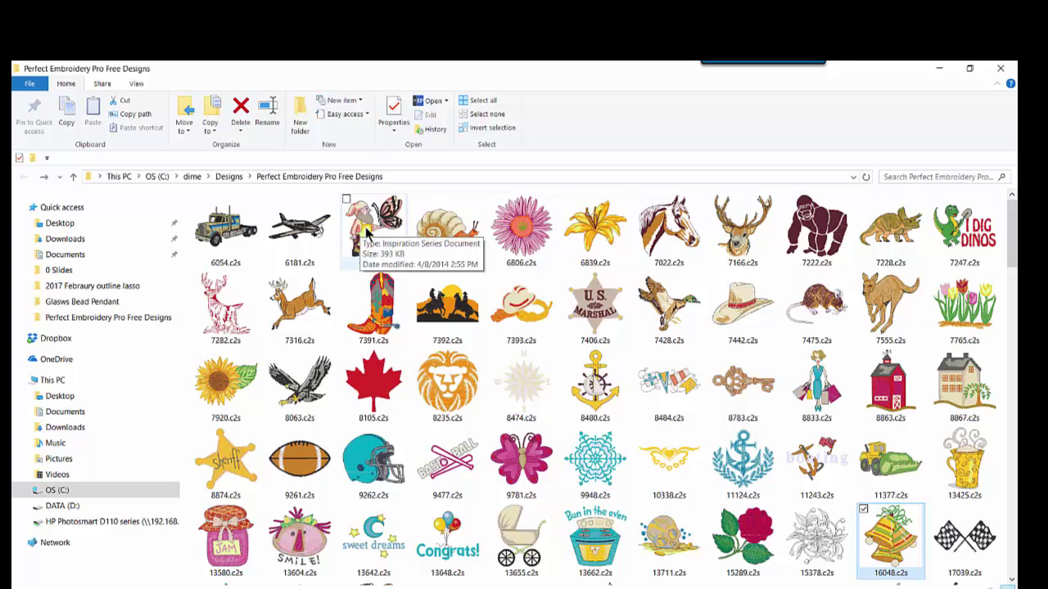
{"action": "left_click", "coordinate": [905, 177]}
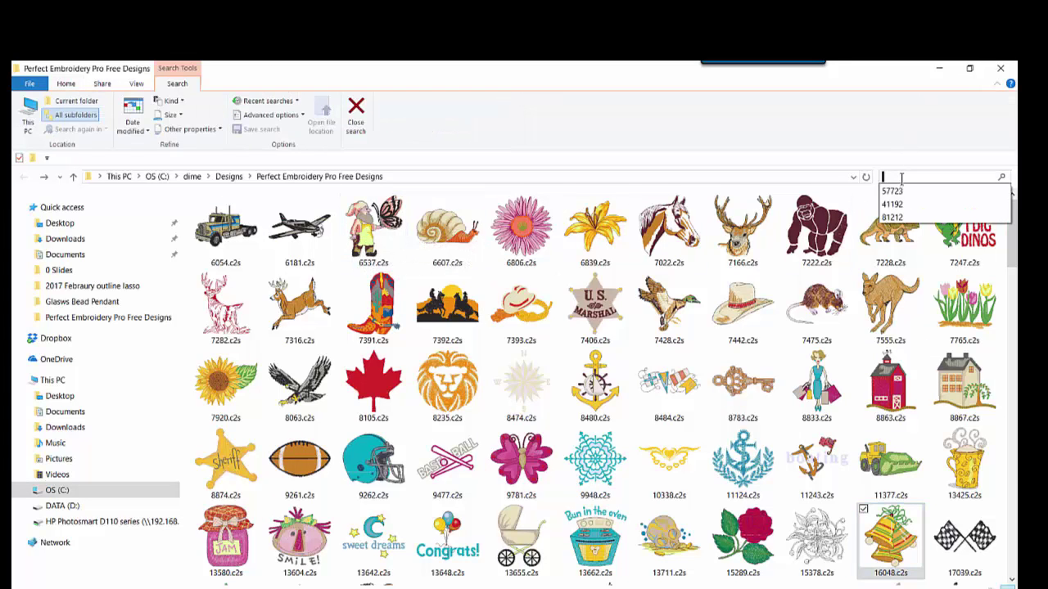
{"action": "type", "text": "85029"}
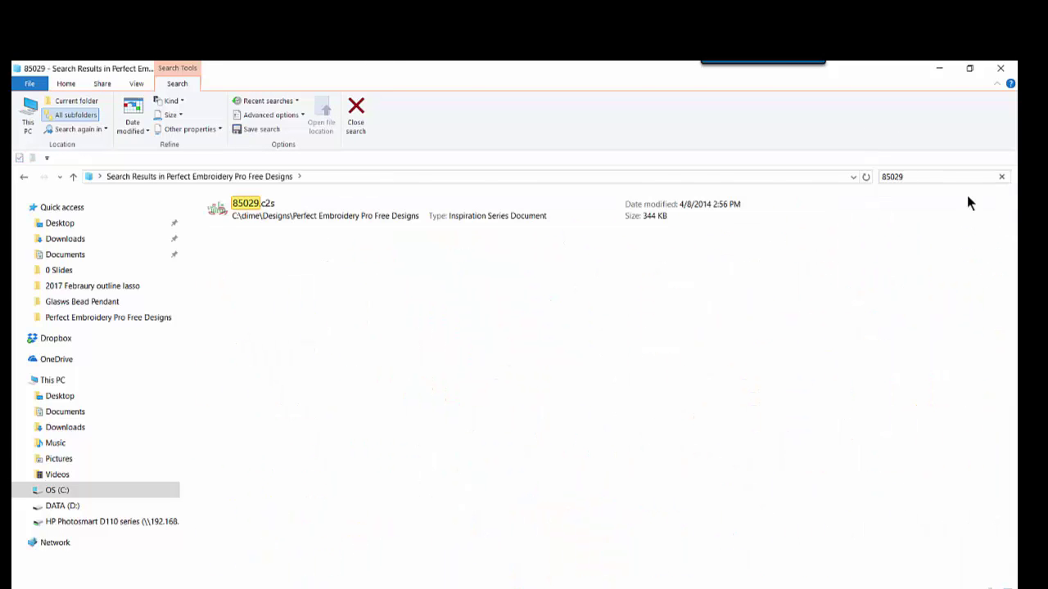
{"action": "double_click", "coordinate": [217, 205]}
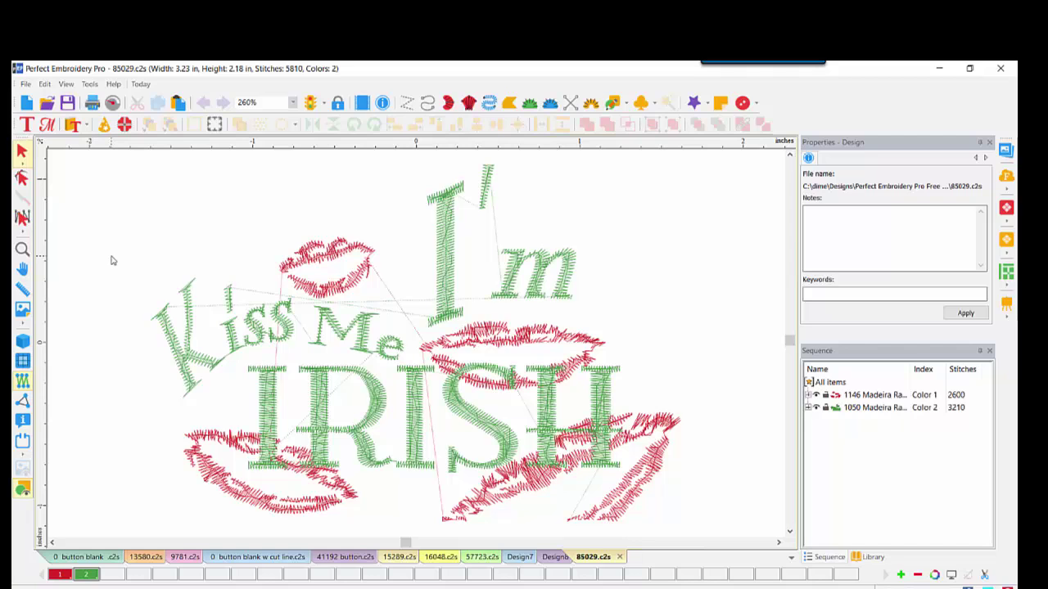
Step: Display the Irish design at 100% in 3D view and group all of its stitch objects
{"action": "left_click", "coordinate": [293, 104]}
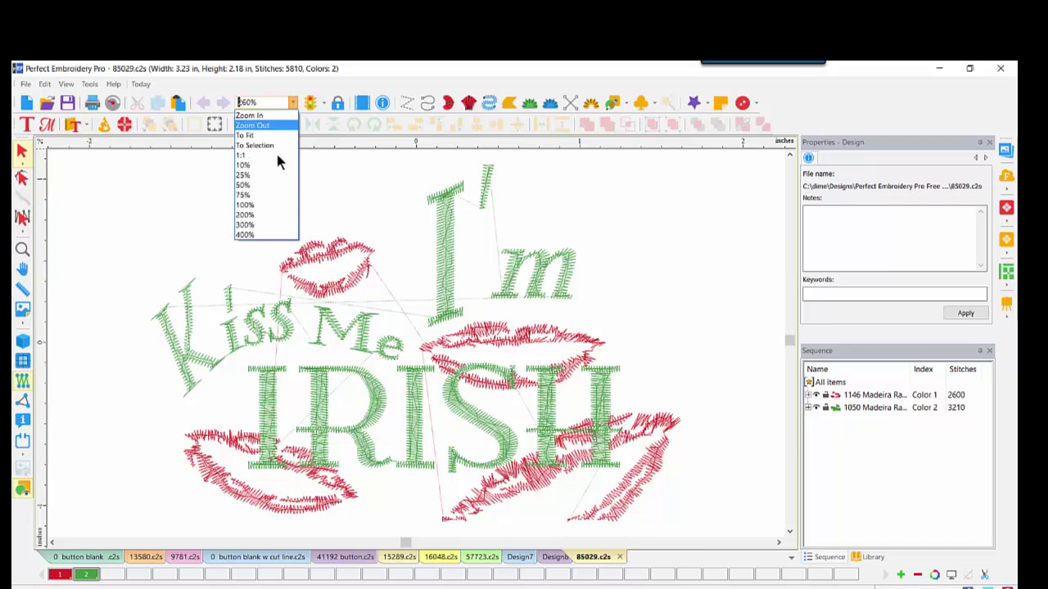
{"action": "left_click", "coordinate": [254, 200]}
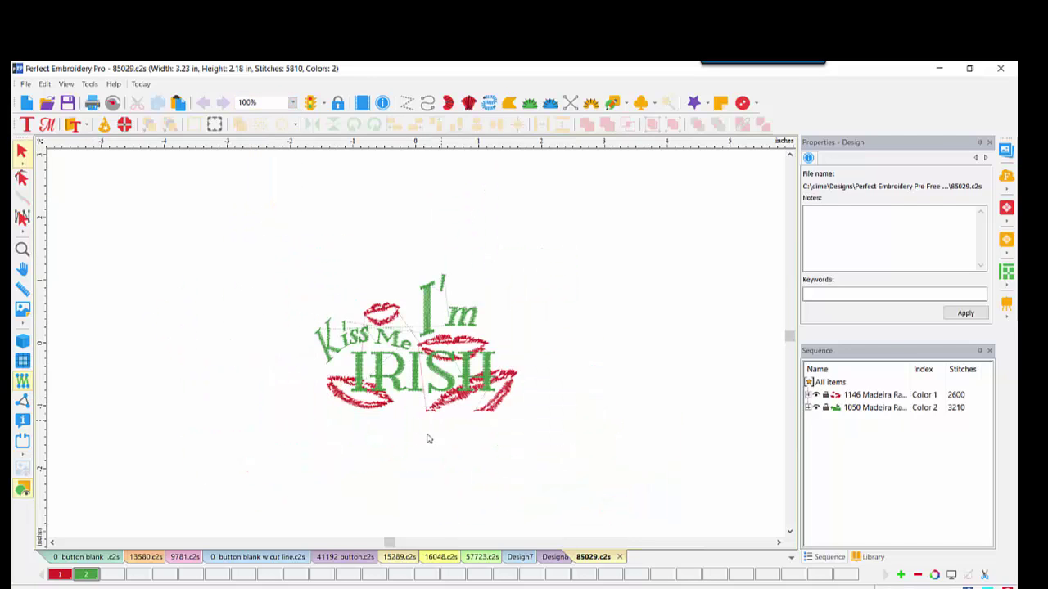
{"action": "left_click", "coordinate": [23, 342]}
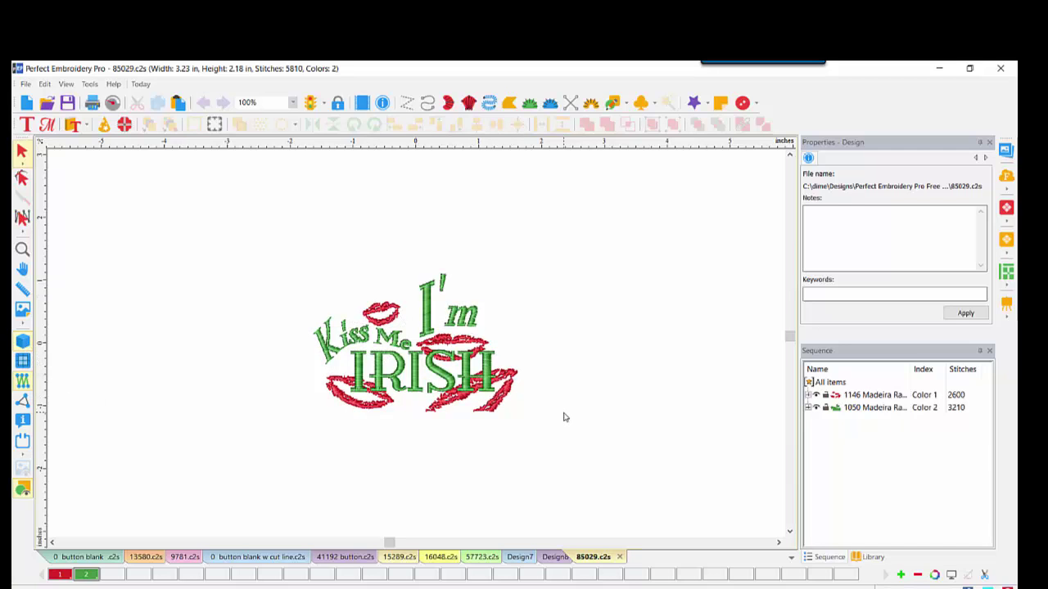
{"action": "left_click_drag", "start_coordinate": [281, 263], "coordinate": [638, 362]}
{"action": "left_click", "coordinate": [652, 124]}
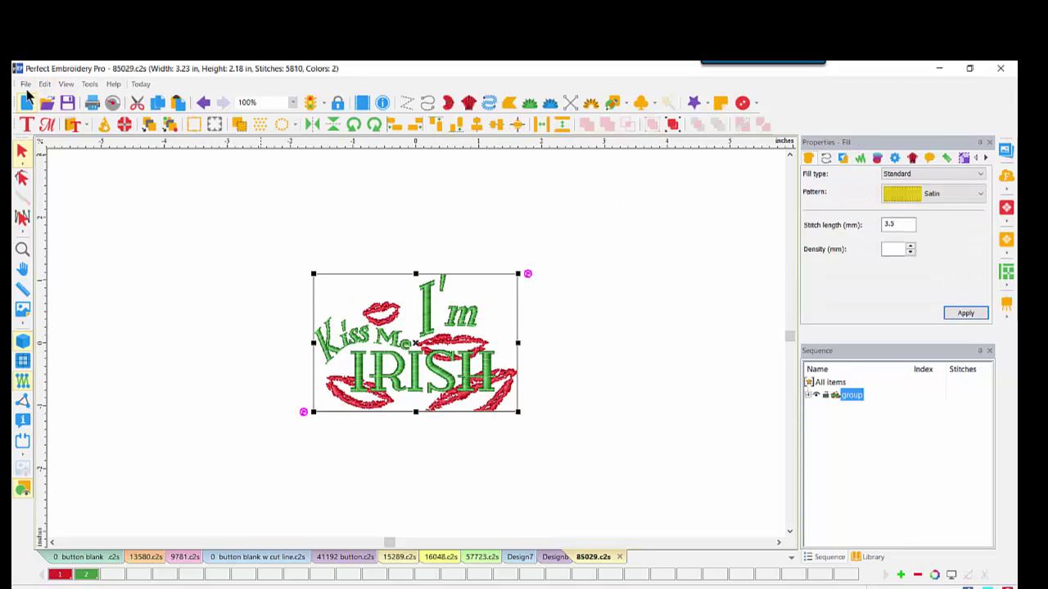
Step: Merge the design file "0 button blank .c2s" into the Irish design
{"action": "left_click", "coordinate": [26, 85]}
{"action": "left_click", "coordinate": [45, 134]}
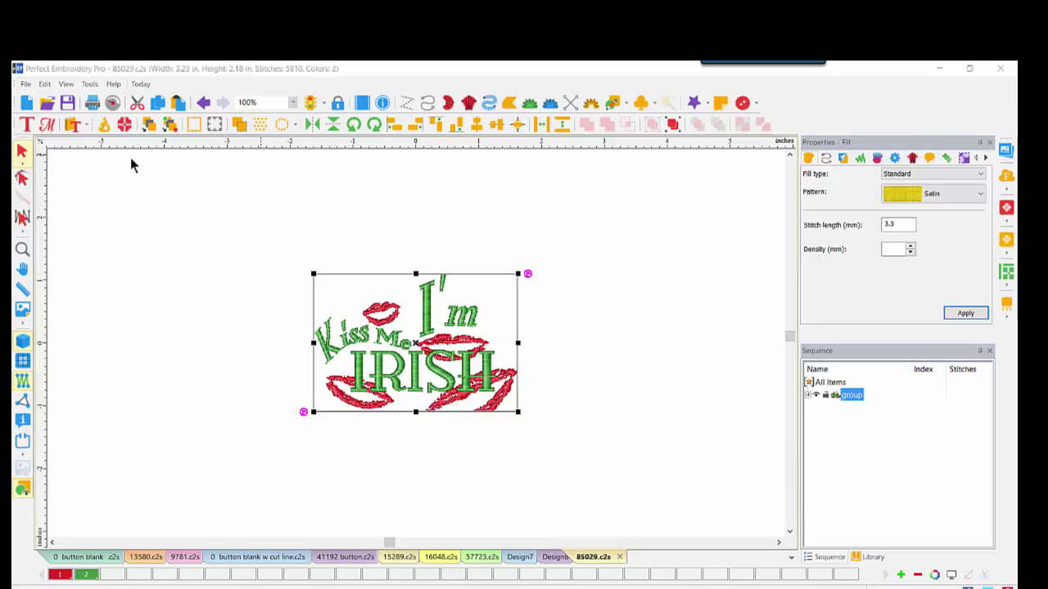
{"action": "left_click", "coordinate": [242, 153]}
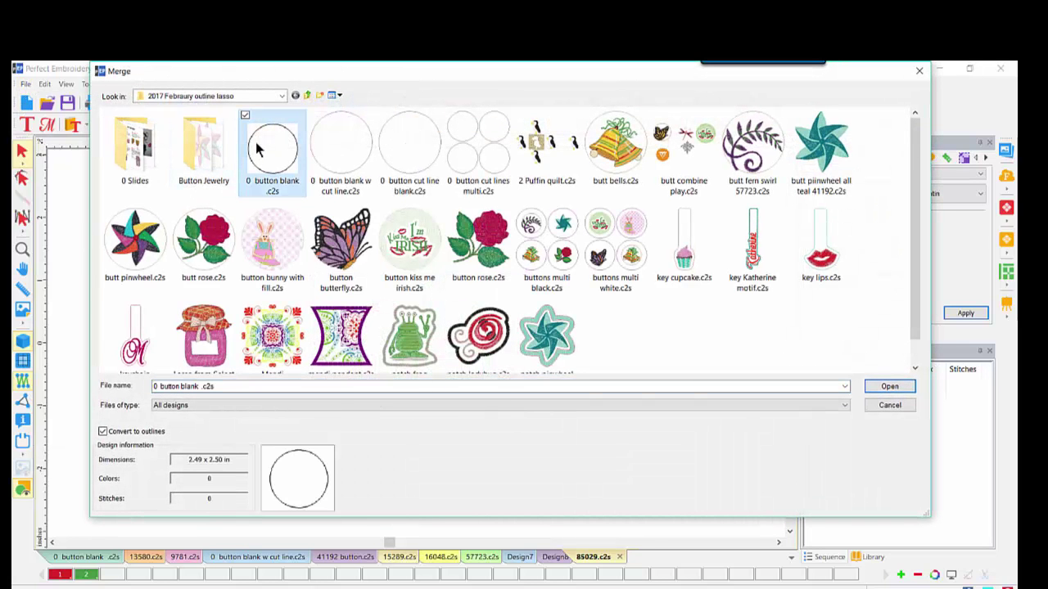
{"action": "double_click", "coordinate": [259, 149]}
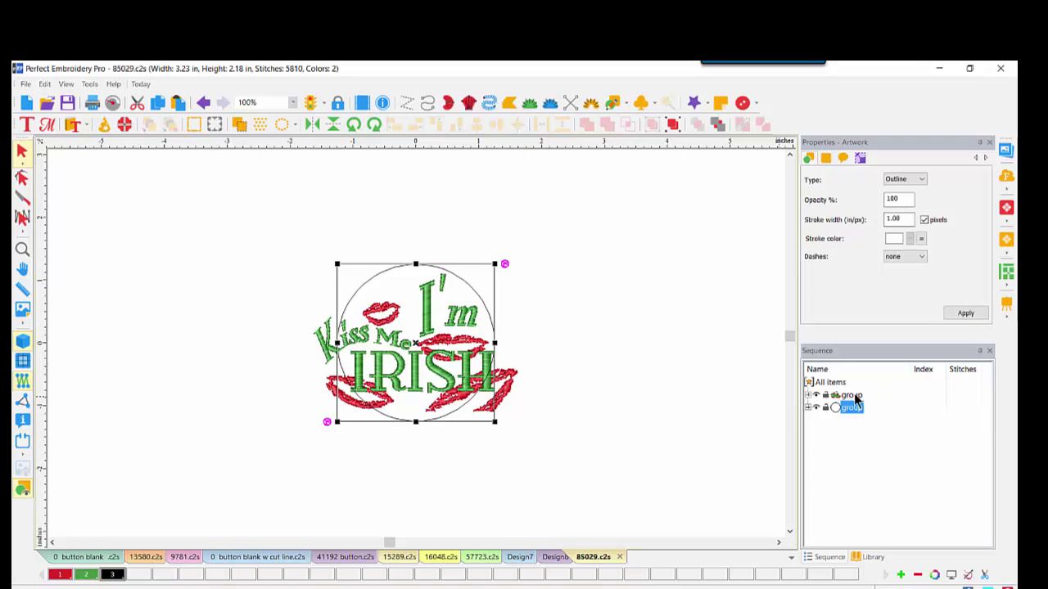
Step: Select the Kiss Me I'm Irish group and resize it to 2 in wide with the aspect ratio maintained
{"action": "left_click", "coordinate": [852, 395]}
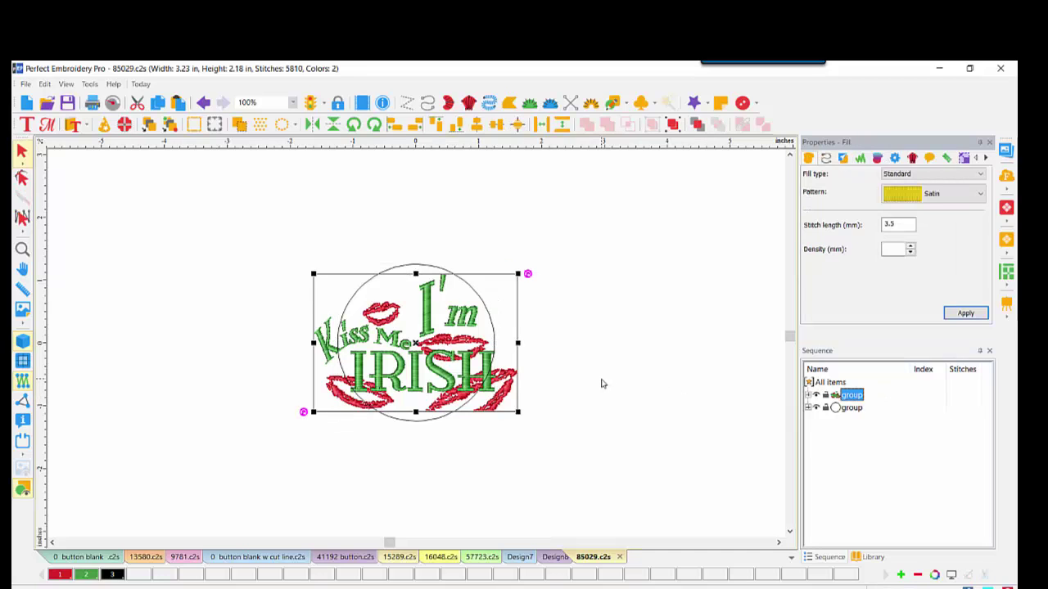
{"action": "left_click", "coordinate": [963, 158]}
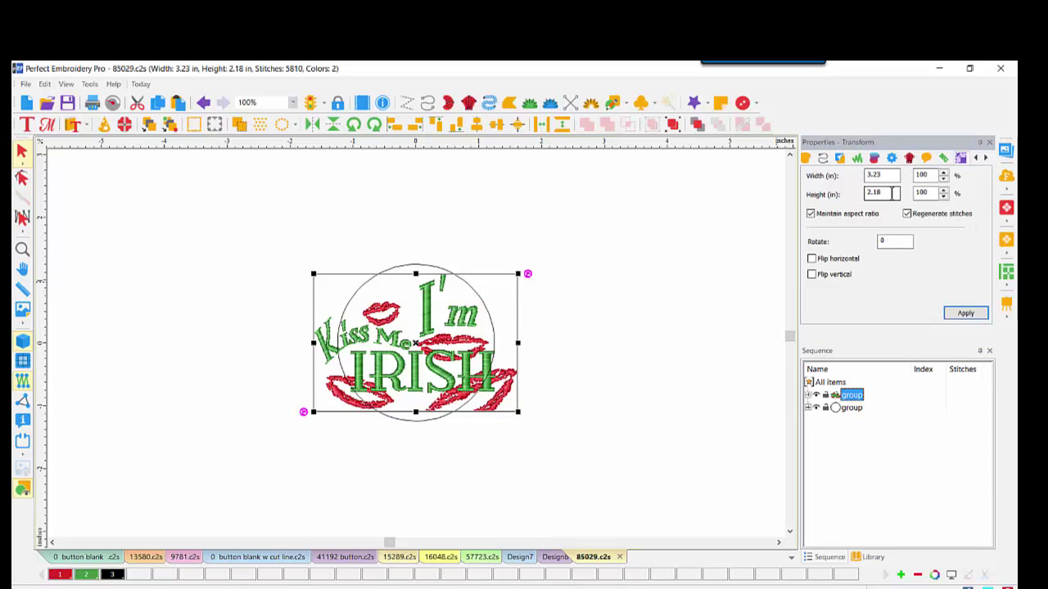
{"action": "left_click_drag", "start_coordinate": [892, 175], "coordinate": [822, 176]}
{"action": "type", "text": "2"}
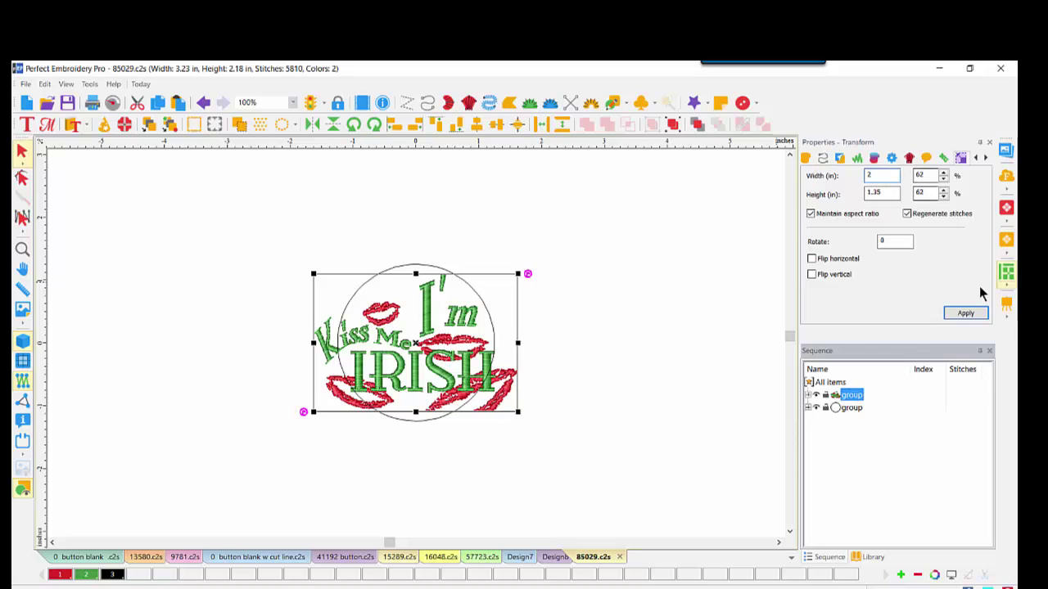
{"action": "left_click", "coordinate": [965, 313]}
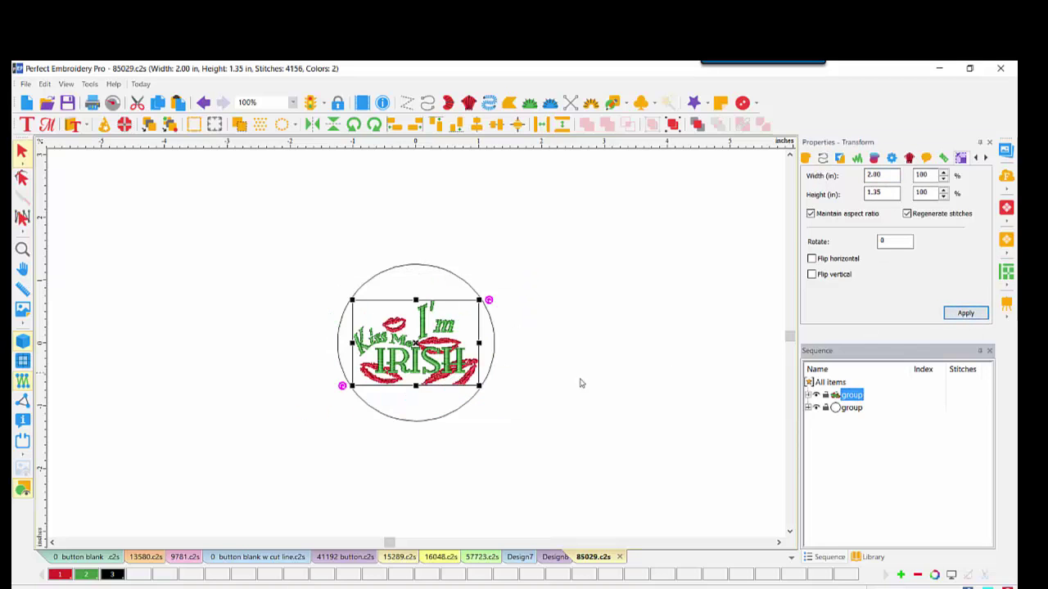
Step: Create a united outline of the Irish design at distance 0, move it beside the button circle, and delete it
{"action": "right_click", "coordinate": [422, 345]}
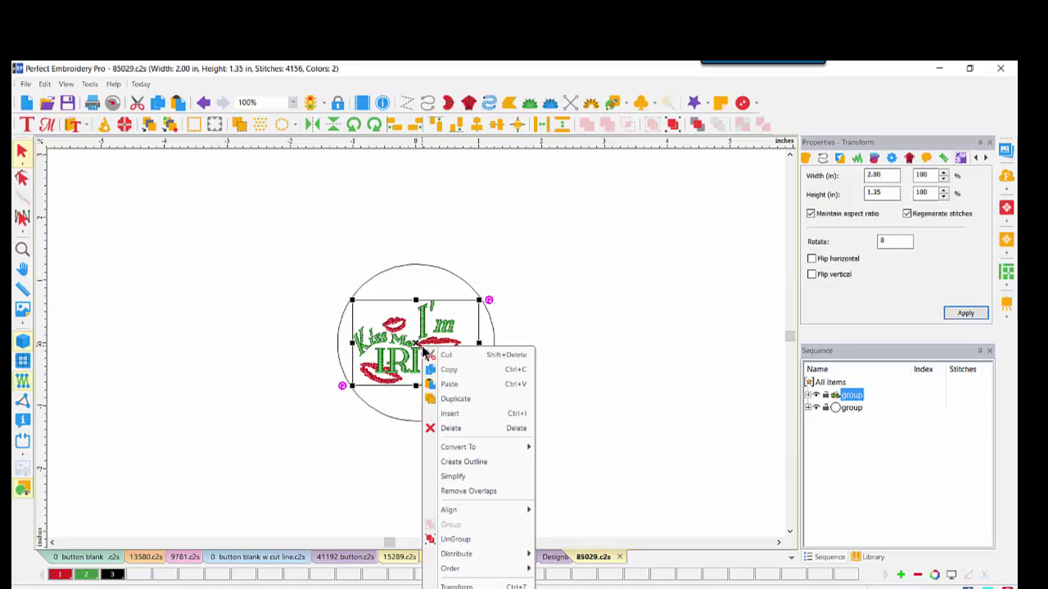
{"action": "left_click", "coordinate": [483, 461]}
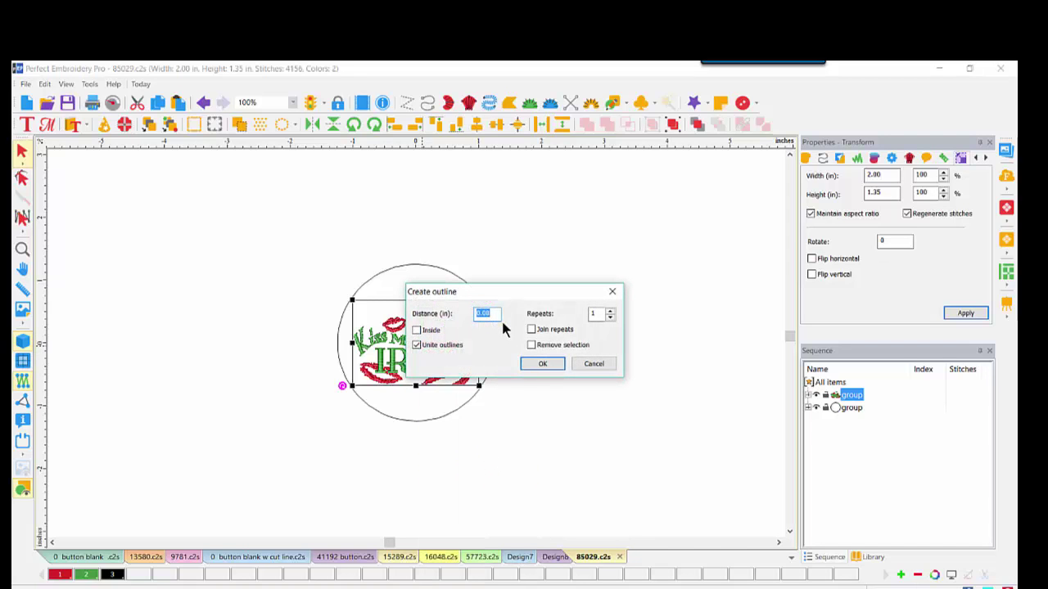
{"action": "type", "text": "0"}
{"action": "left_click", "coordinate": [537, 366]}
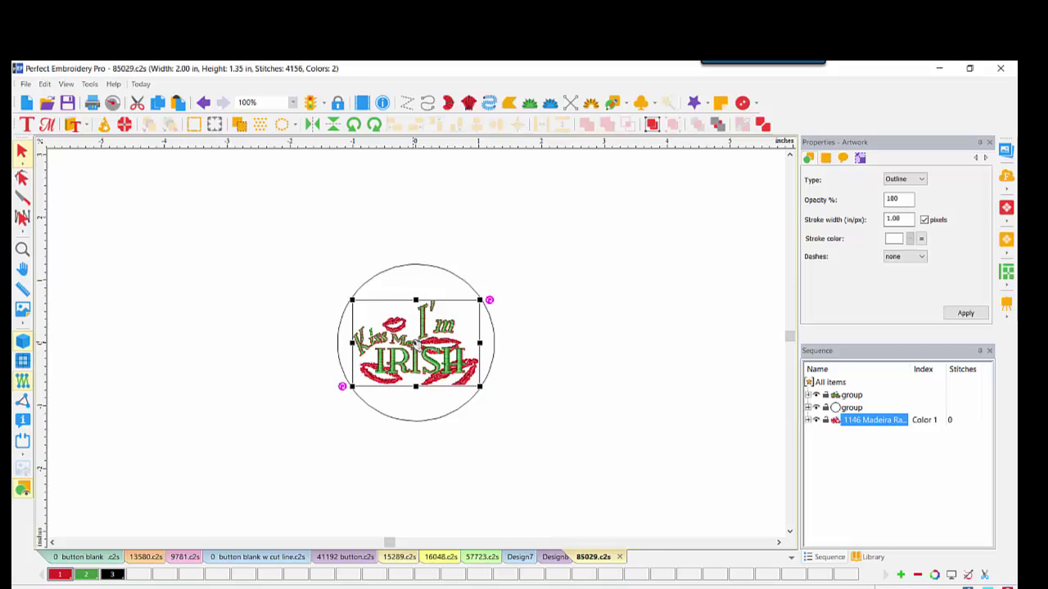
{"action": "left_click_drag", "start_coordinate": [413, 348], "coordinate": [609, 361]}
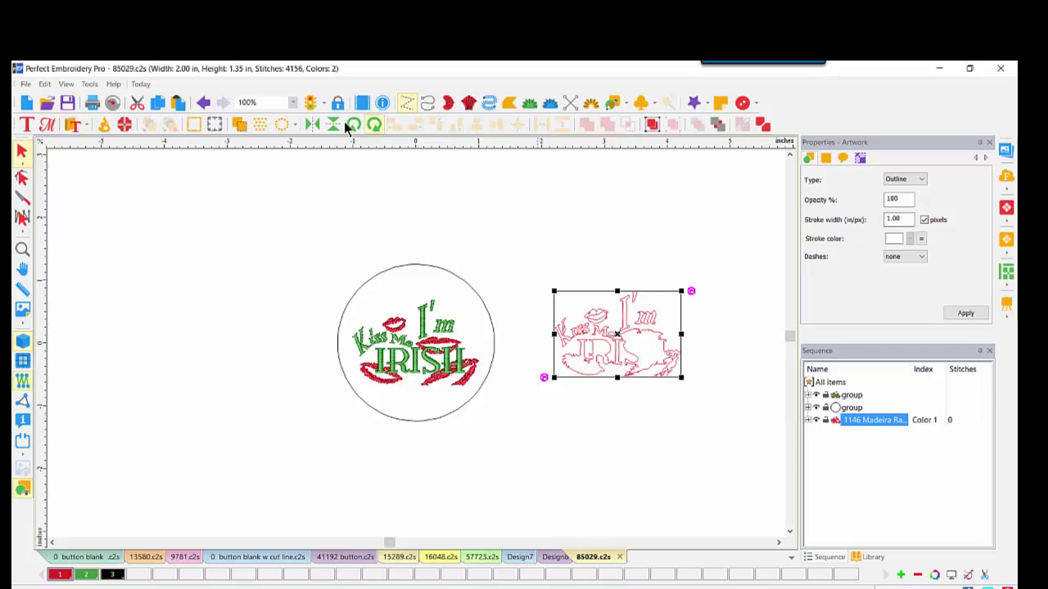
{"action": "key", "text": "Delete"}
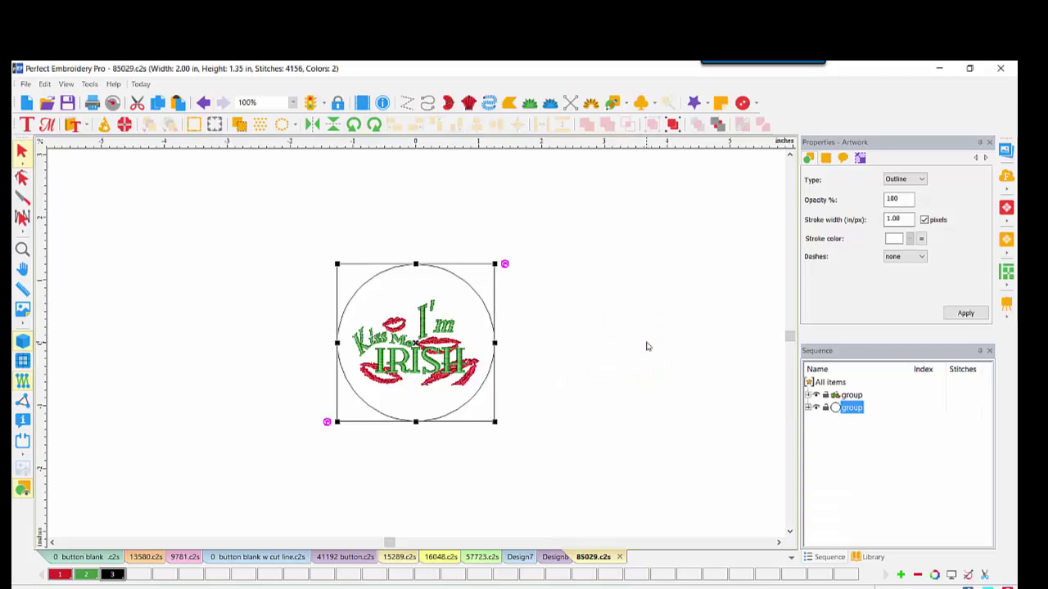
Step: Create a united outline around the Irish design group at a distance of .1 in
{"action": "left_click", "coordinate": [602, 363]}
{"action": "left_click", "coordinate": [397, 342]}
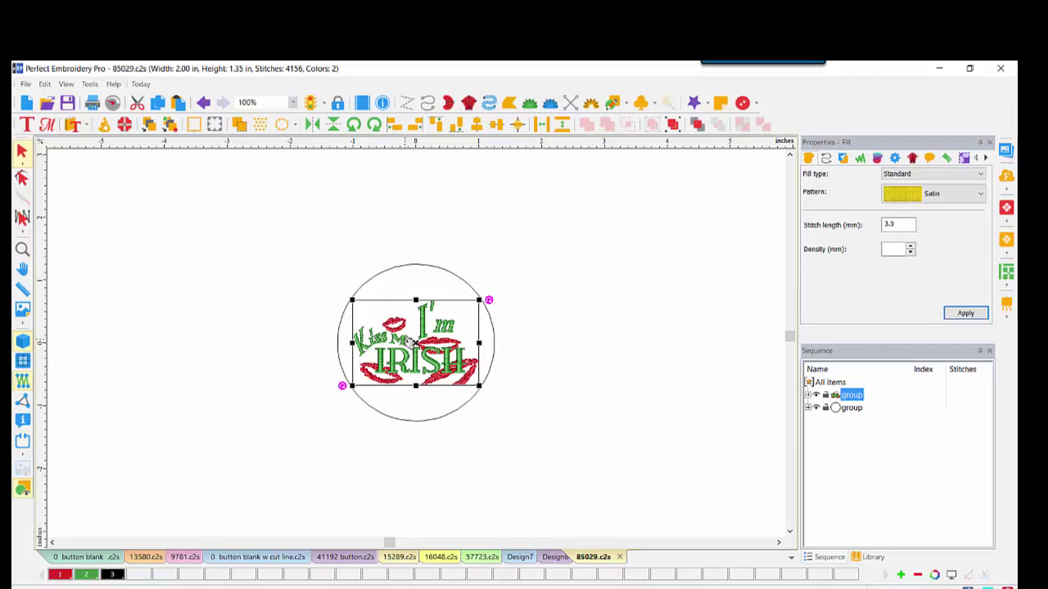
{"action": "right_click", "coordinate": [406, 340]}
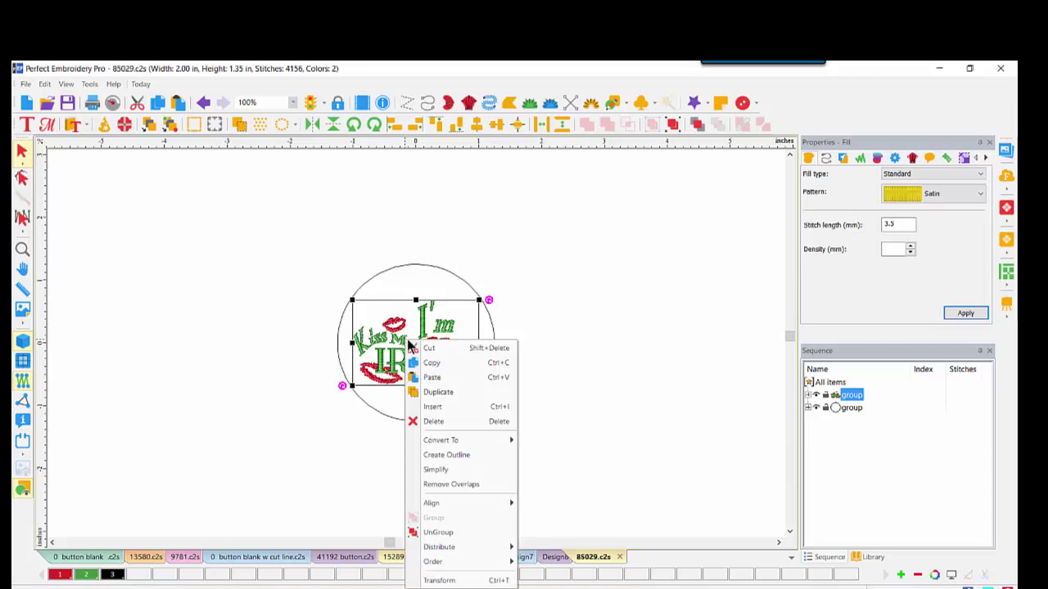
{"action": "left_click", "coordinate": [448, 455]}
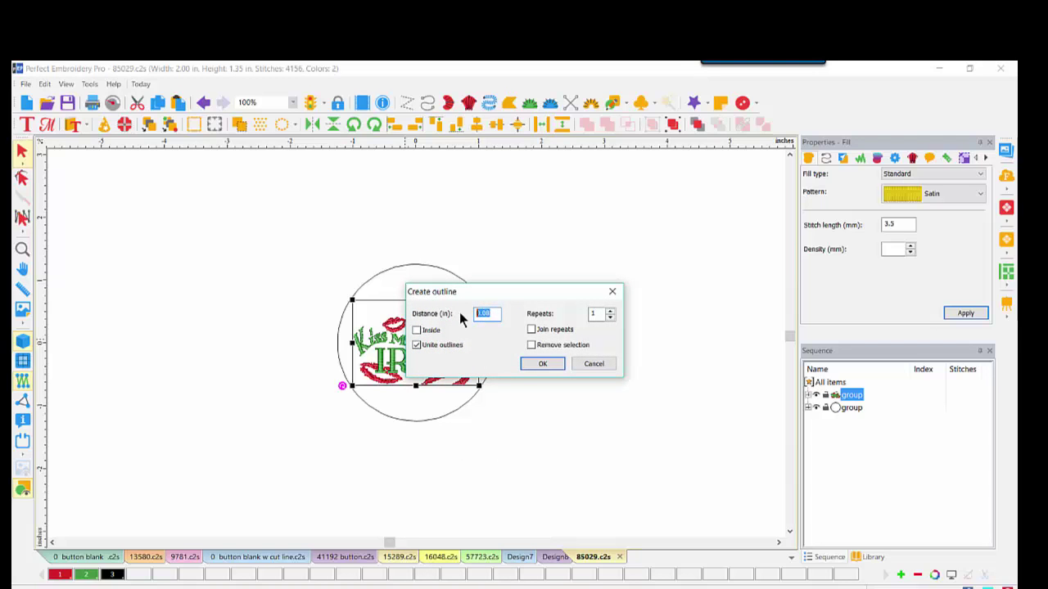
{"action": "type", "text": ".1"}
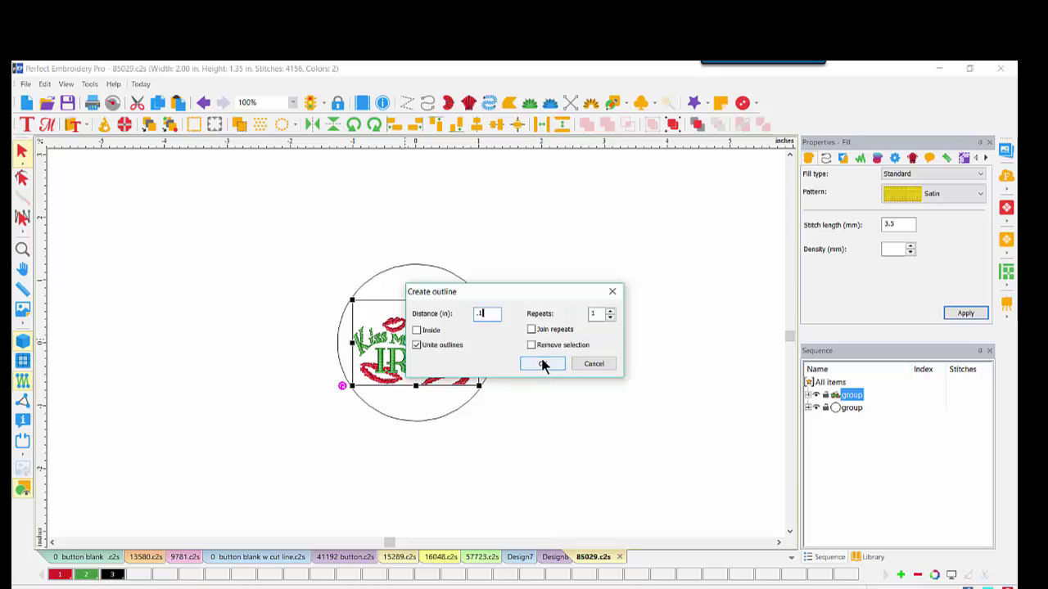
{"action": "left_click", "coordinate": [542, 365]}
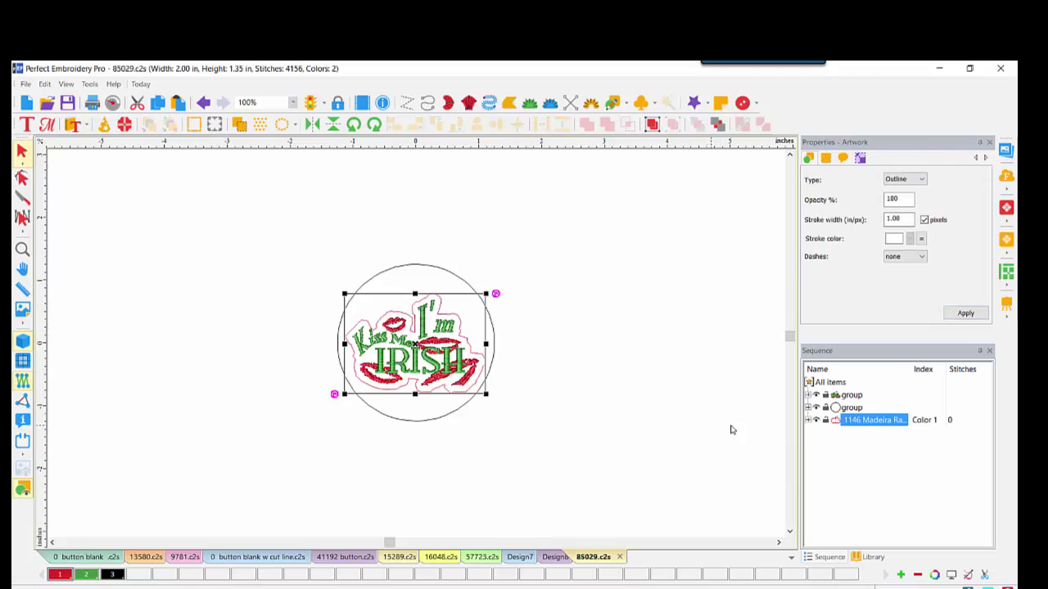
Step: Ungroup the button blank circle and combine its artwork with the Irish outline artwork into one object
{"action": "left_click", "coordinate": [850, 407]}
{"action": "left_click", "coordinate": [672, 124]}
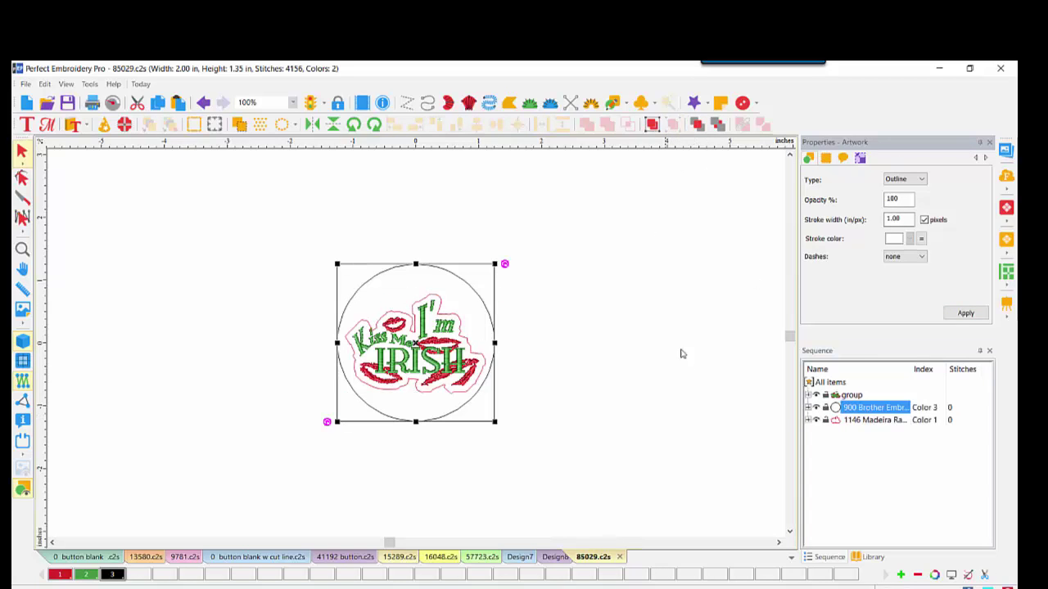
{"action": "left_click", "coordinate": [809, 408]}
{"action": "left_click", "coordinate": [843, 420]}
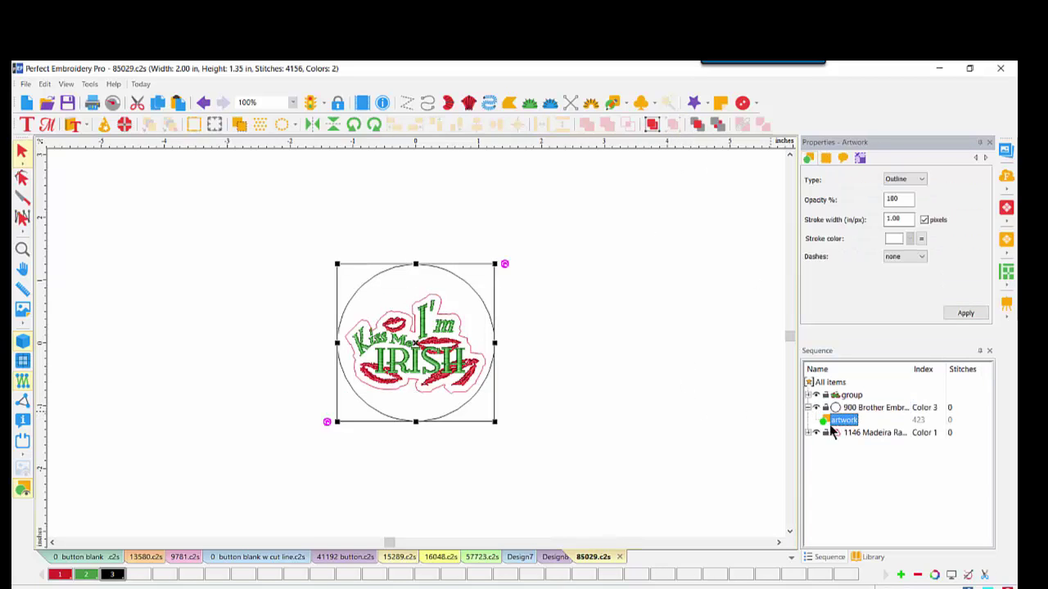
{"action": "left_click", "coordinate": [809, 432]}
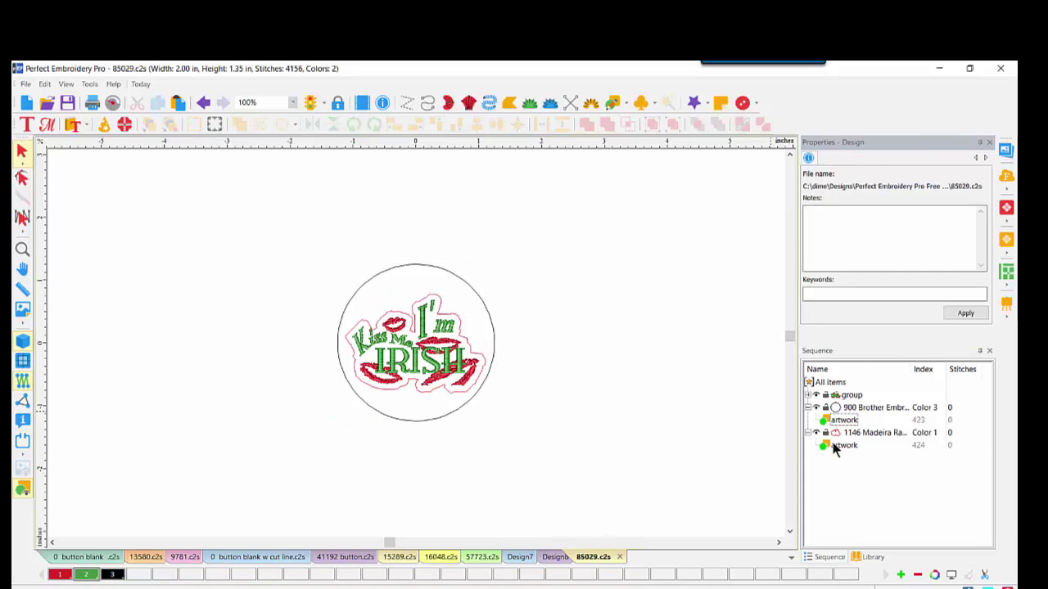
{"action": "left_click", "coordinate": [835, 447], "text": "ctrl"}
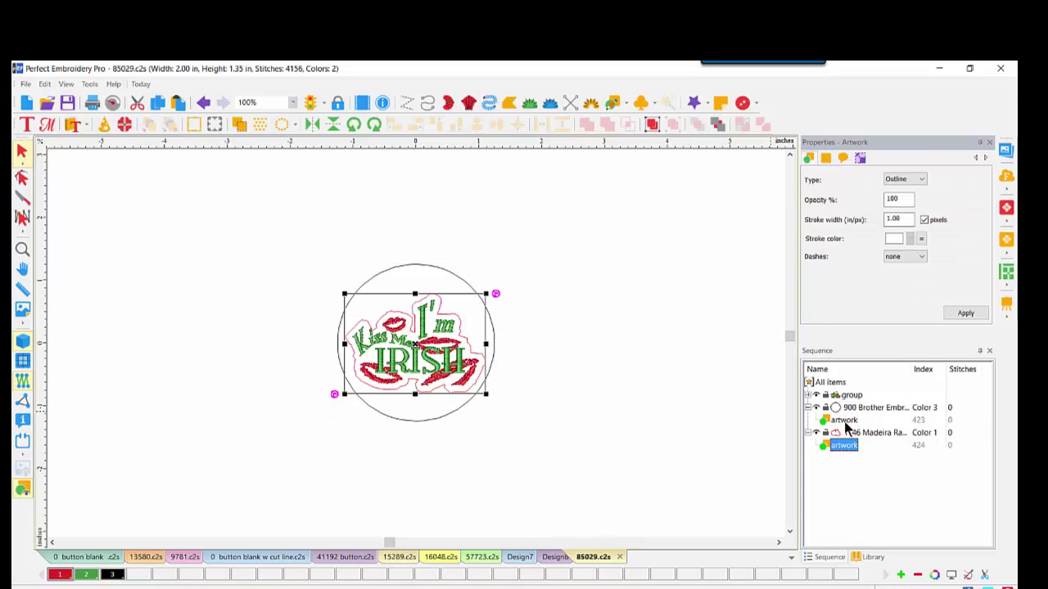
{"action": "left_click", "coordinate": [741, 123]}
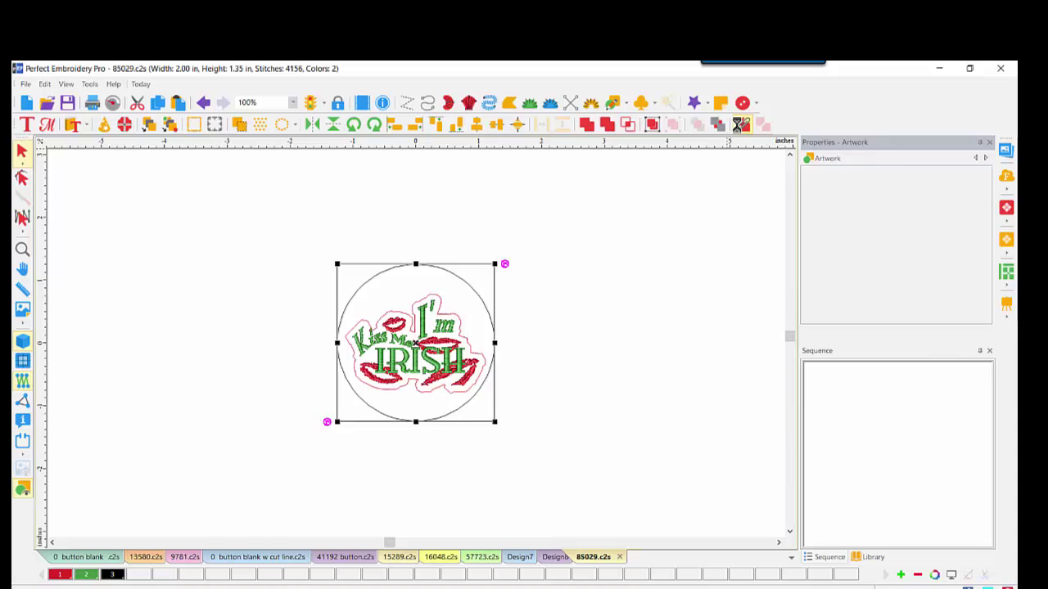
Step: Convert the combined circle and outline artwork to a Complex Fill
{"action": "right_click", "coordinate": [464, 284]}
{"action": "mouse_move", "coordinate": [497, 388]}
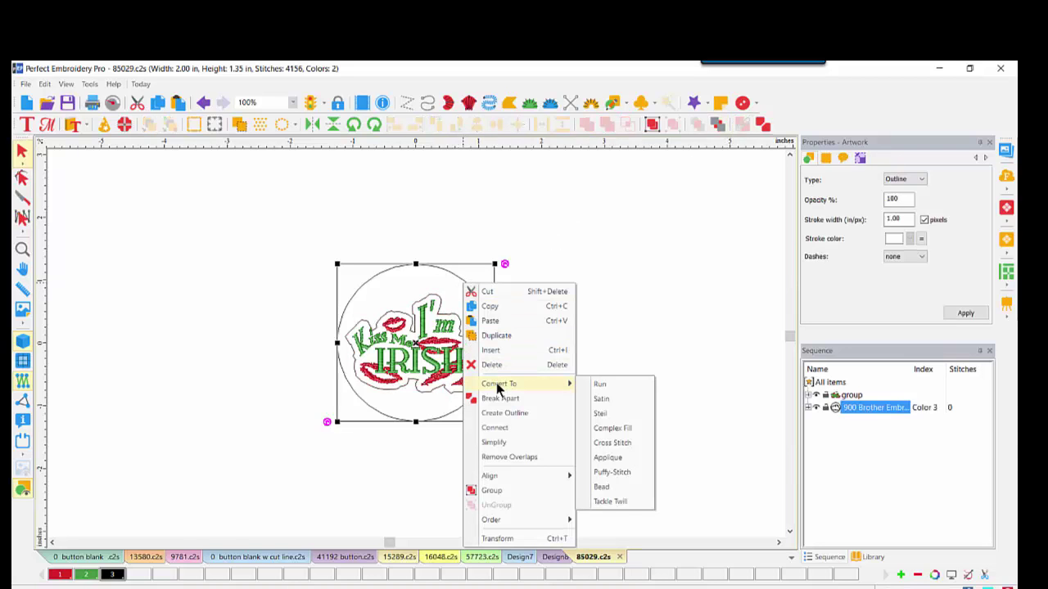
{"action": "left_click", "coordinate": [607, 428]}
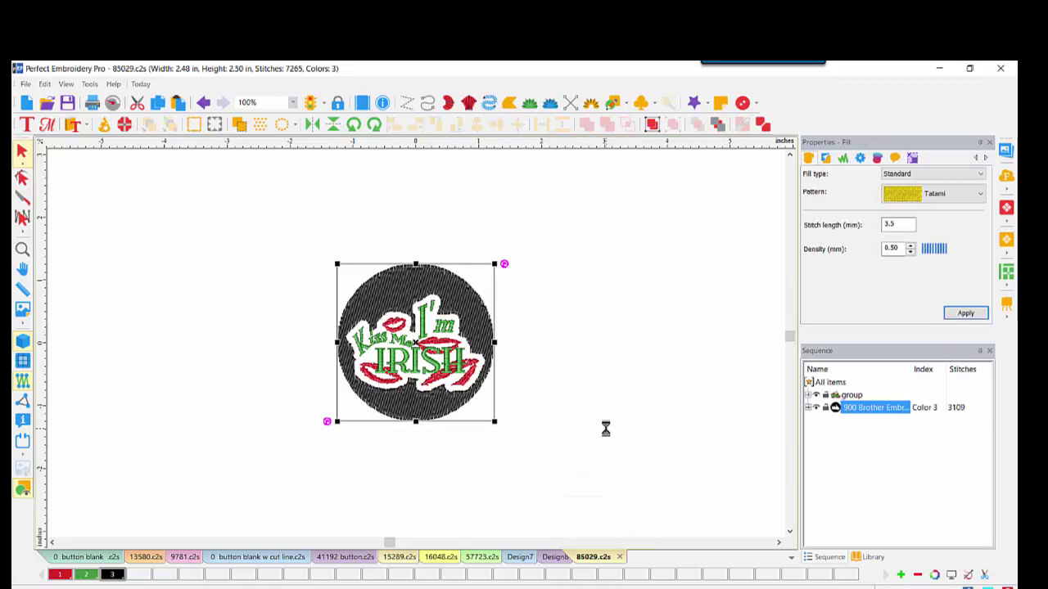
Step: Add a fourth thread color, set it to Brother Embroidery 513 Lime Green, and apply it to the background fill
{"action": "left_click", "coordinate": [901, 576]}
{"action": "double_click", "coordinate": [138, 575]}
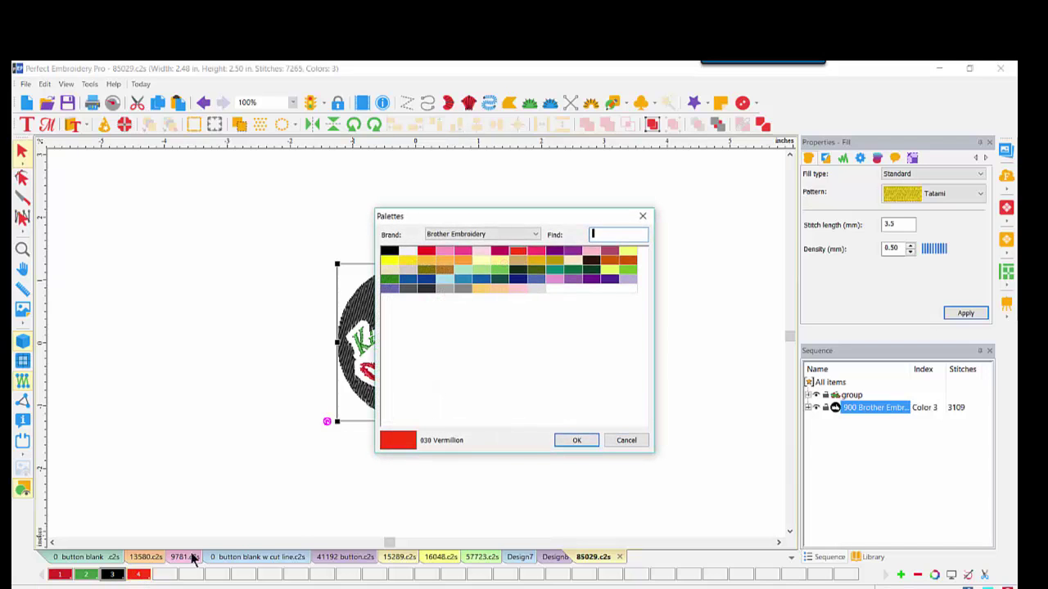
{"action": "left_click", "coordinate": [623, 269]}
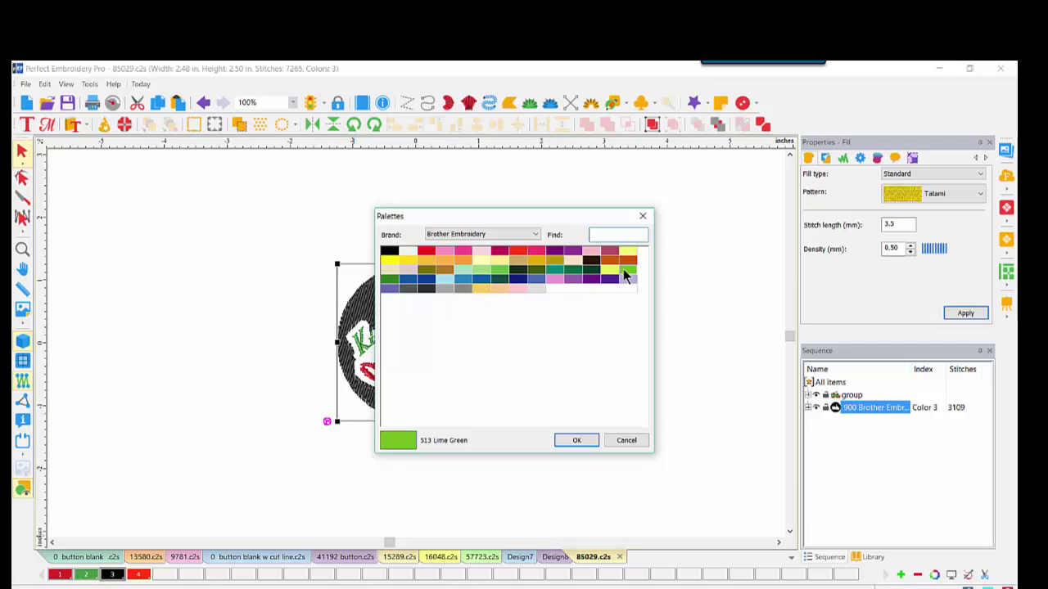
{"action": "left_click", "coordinate": [577, 441]}
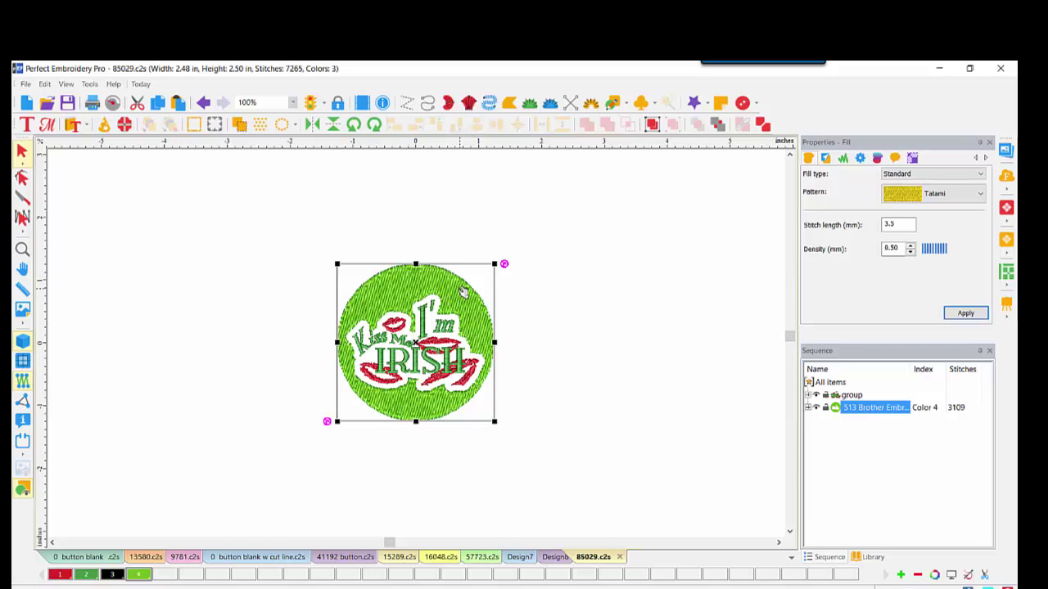
Step: Change the background fill type to Contour and apply it
{"action": "left_click", "coordinate": [967, 176]}
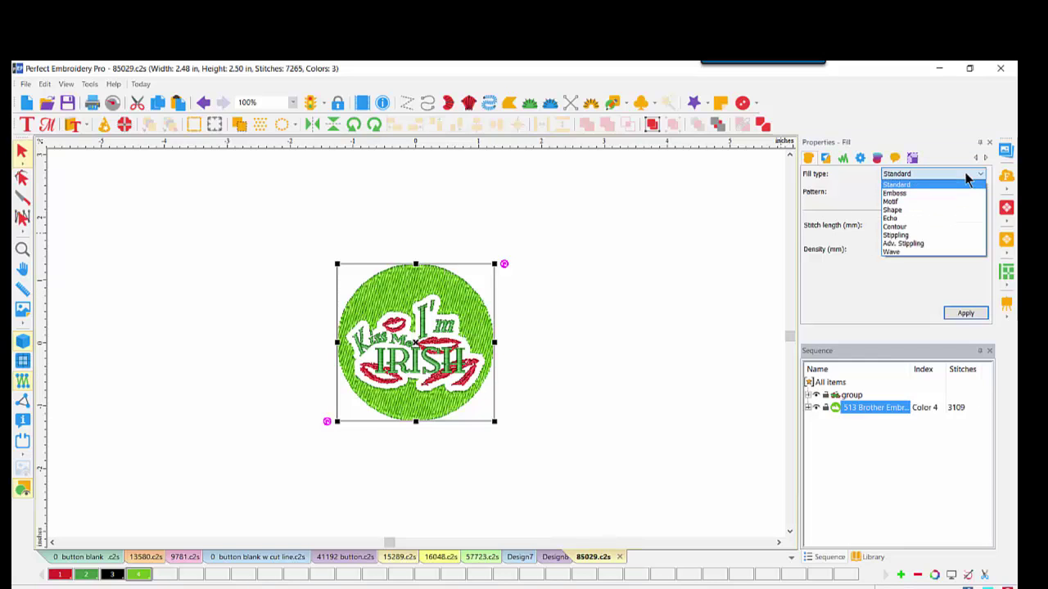
{"action": "left_click", "coordinate": [896, 227]}
{"action": "left_click", "coordinate": [971, 318]}
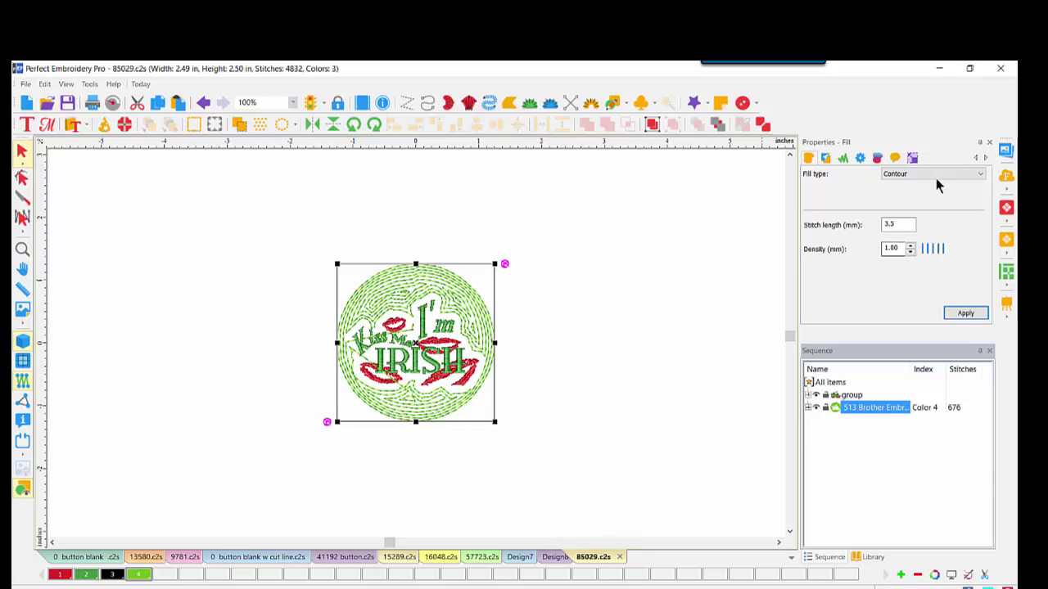
Step: Change the background fill type to Echo and apply it
{"action": "left_click", "coordinate": [979, 175]}
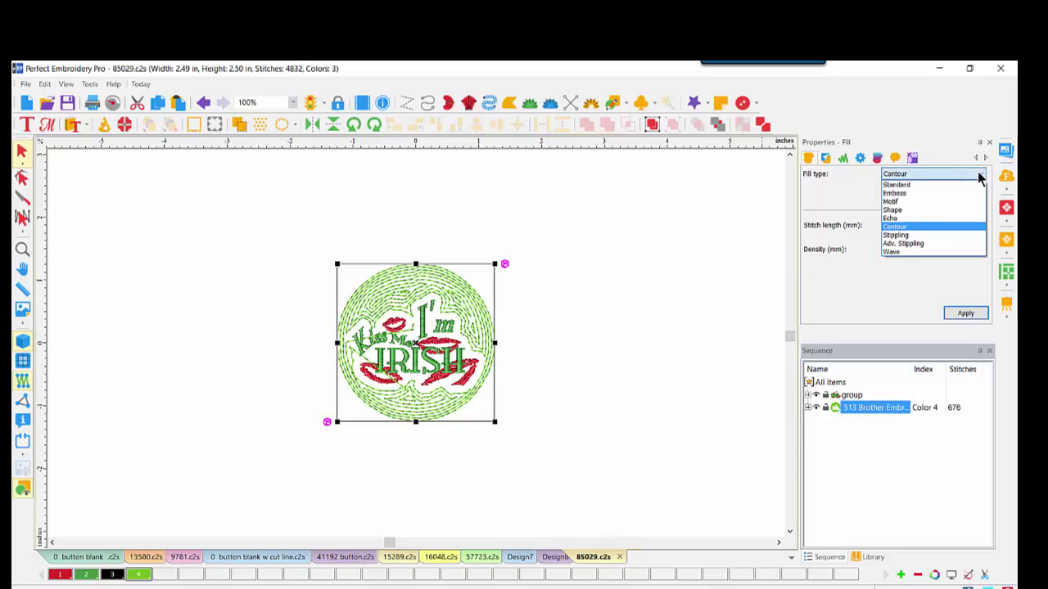
{"action": "left_click", "coordinate": [893, 218]}
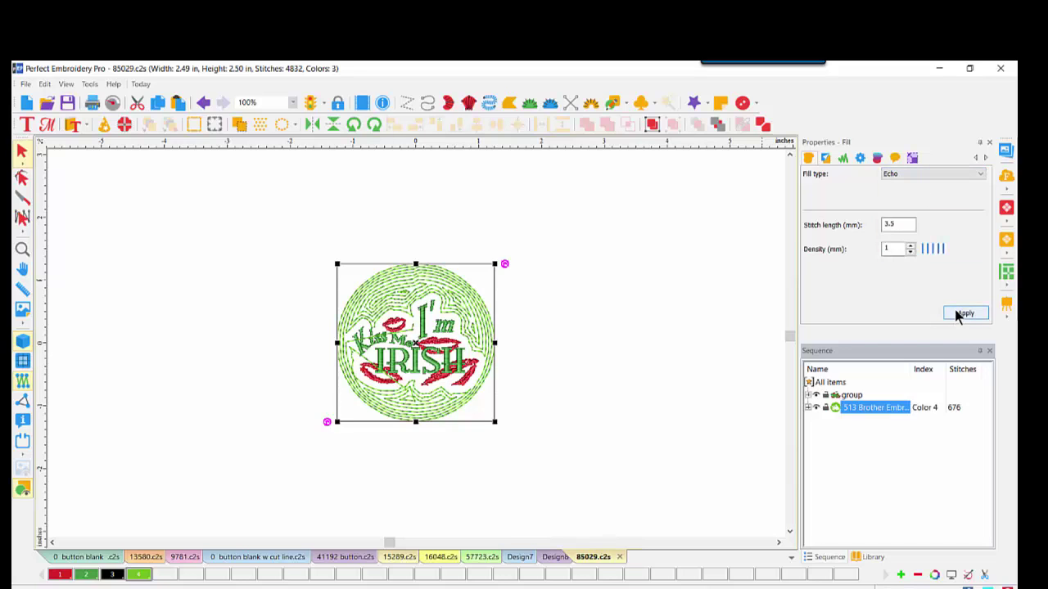
{"action": "left_click", "coordinate": [960, 313]}
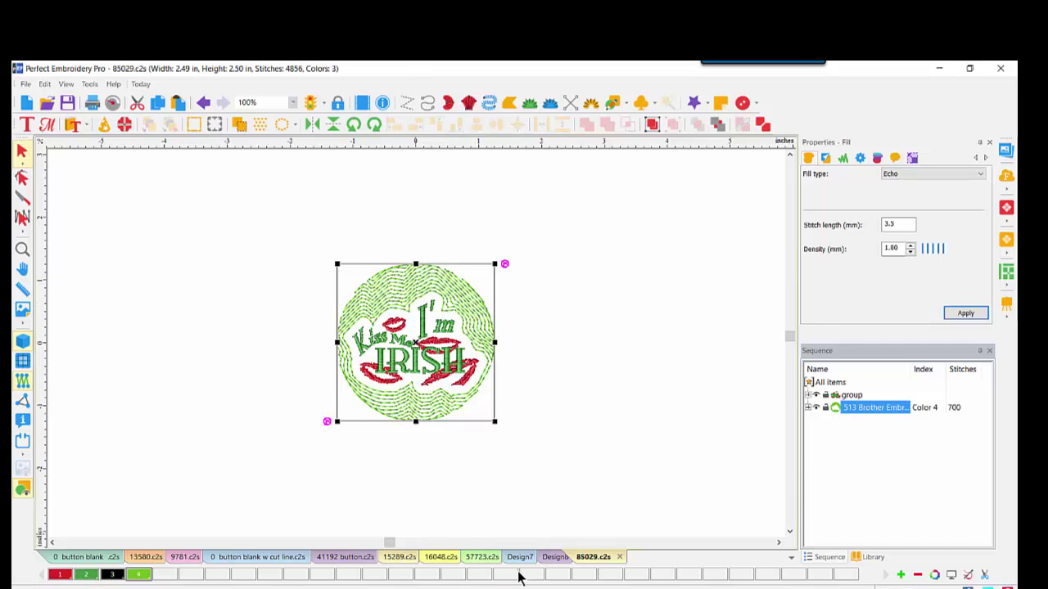
Step: Switch to Photos and look through the pictures of the finished buttons and the hooped button designs
{"action": "left_click", "coordinate": [417, 557]}
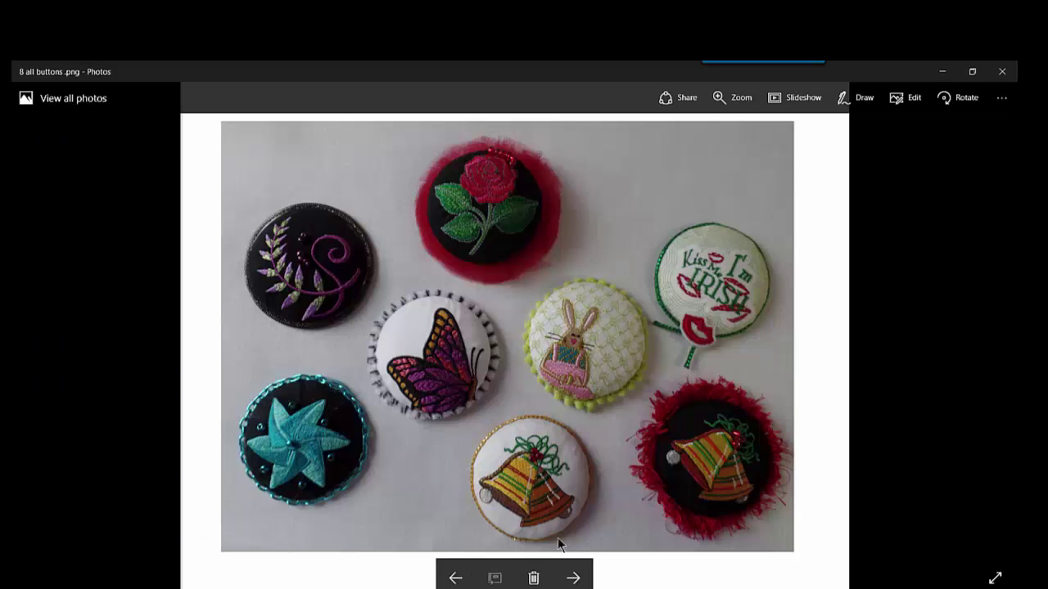
{"action": "left_click", "coordinate": [573, 578]}
{"action": "left_click", "coordinate": [573, 578]}
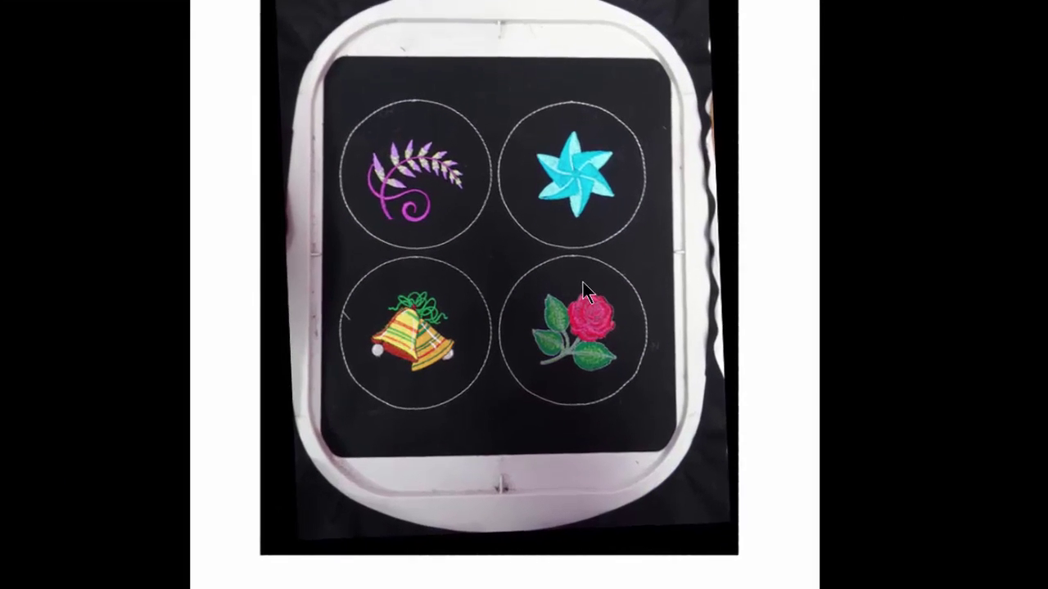
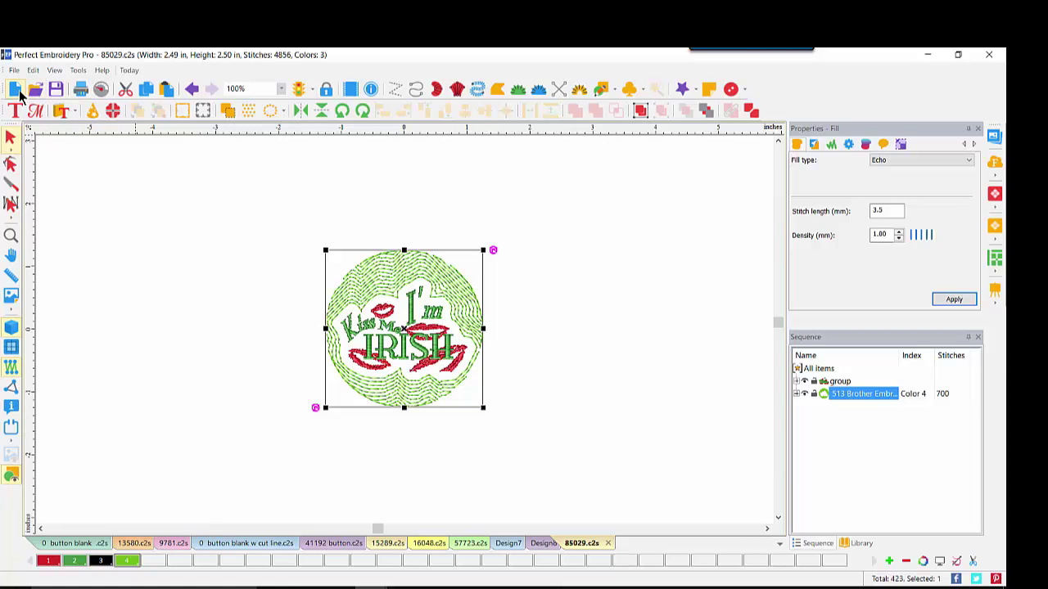
Step: Create a blank design, switch to File Explorer, and close the previous search of the Perfect Embroidery Pro Free Designs folder
{"action": "left_click", "coordinate": [15, 89]}
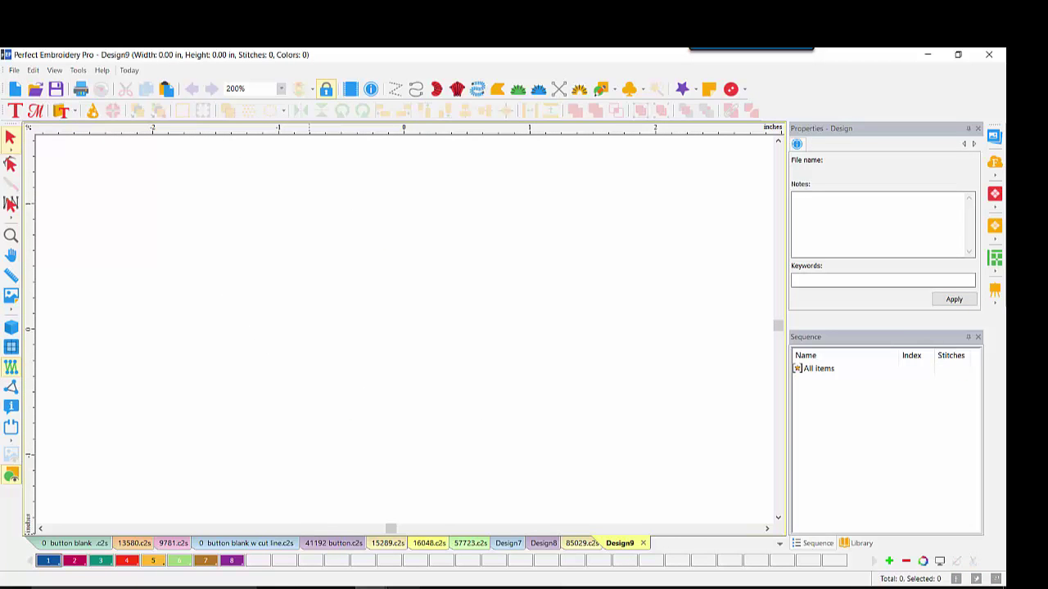
{"action": "mouse_move", "coordinate": [391, 573]}
{"action": "left_click", "coordinate": [443, 542]}
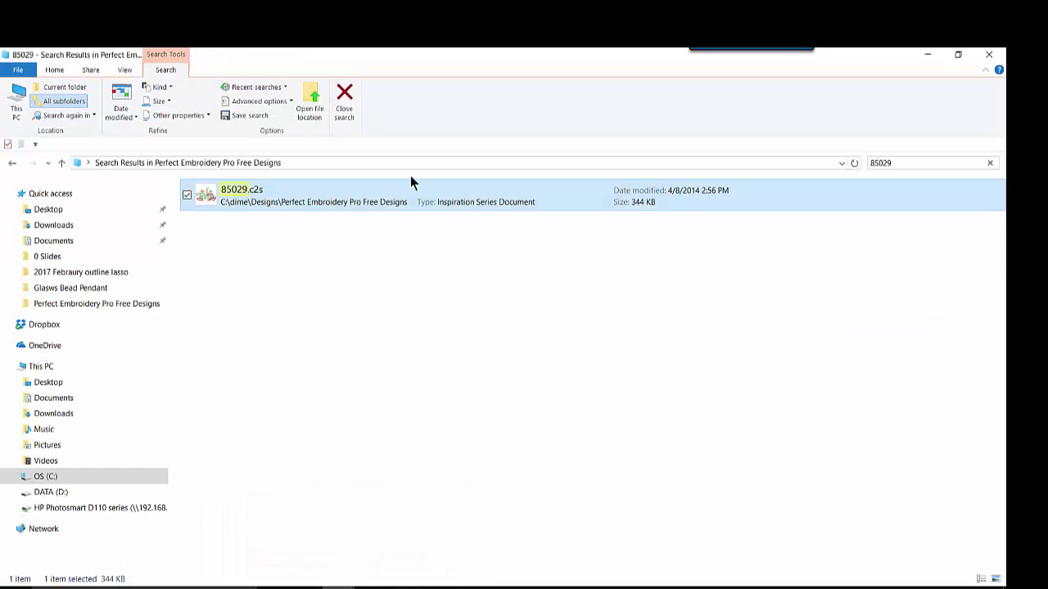
{"action": "left_click", "coordinate": [346, 102]}
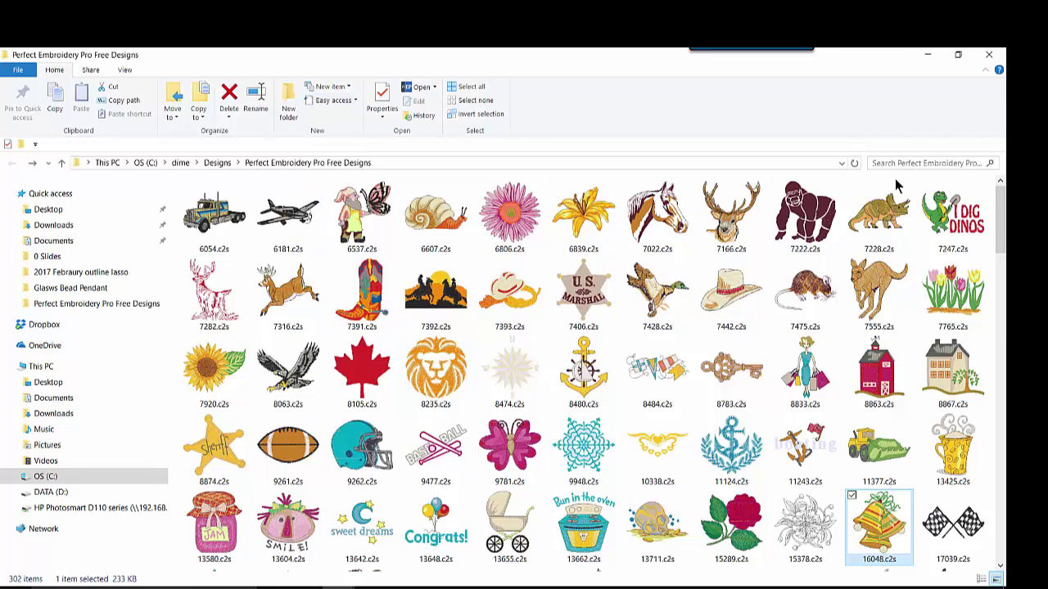
Step: Search the free designs folder for 64428 and open the design 64428.c2s
{"action": "left_click", "coordinate": [877, 163]}
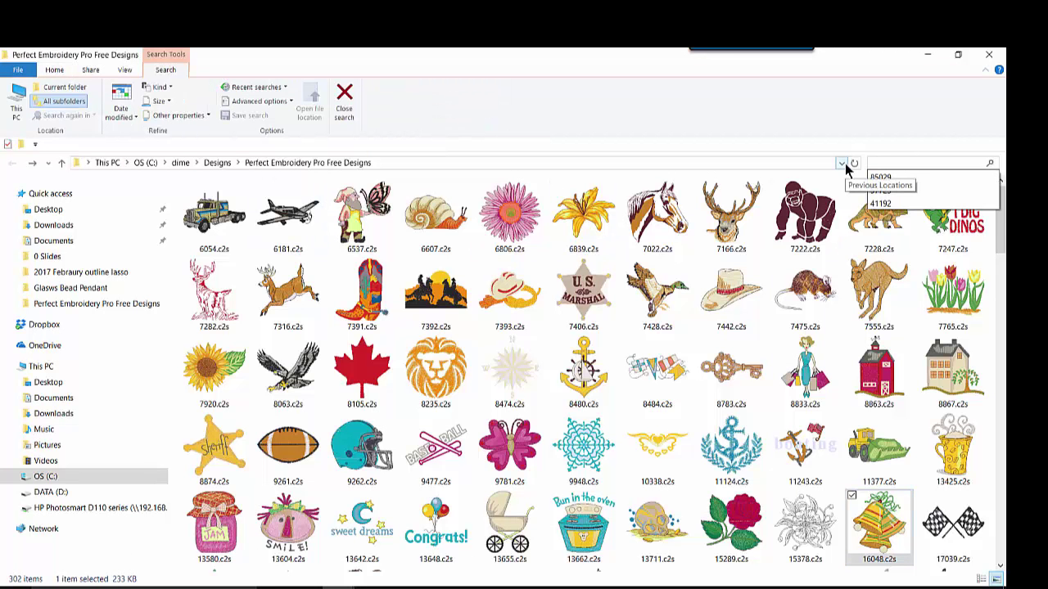
{"action": "type", "text": "644"}
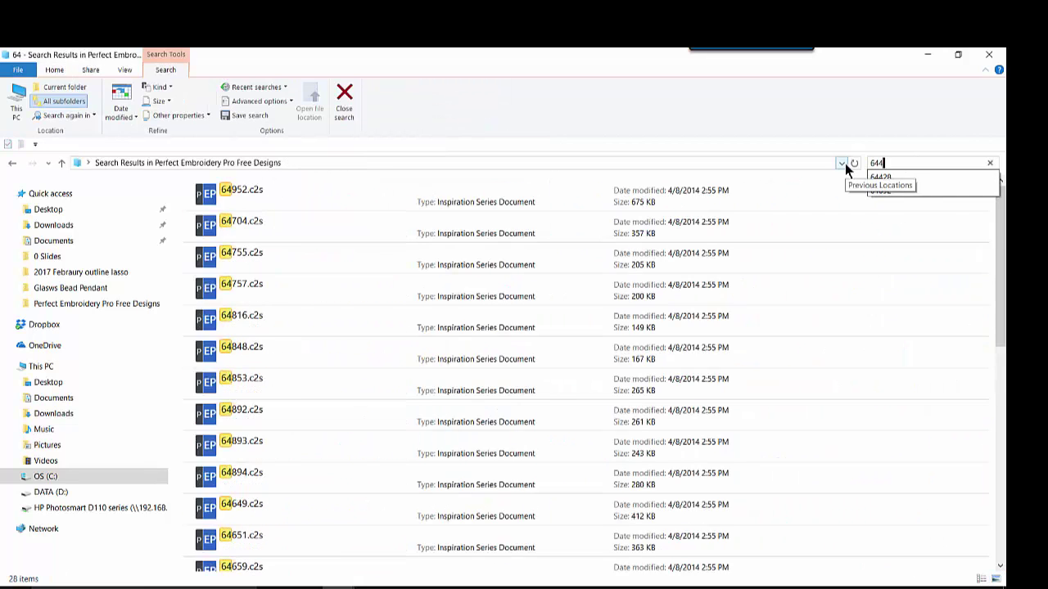
{"action": "type", "text": "28"}
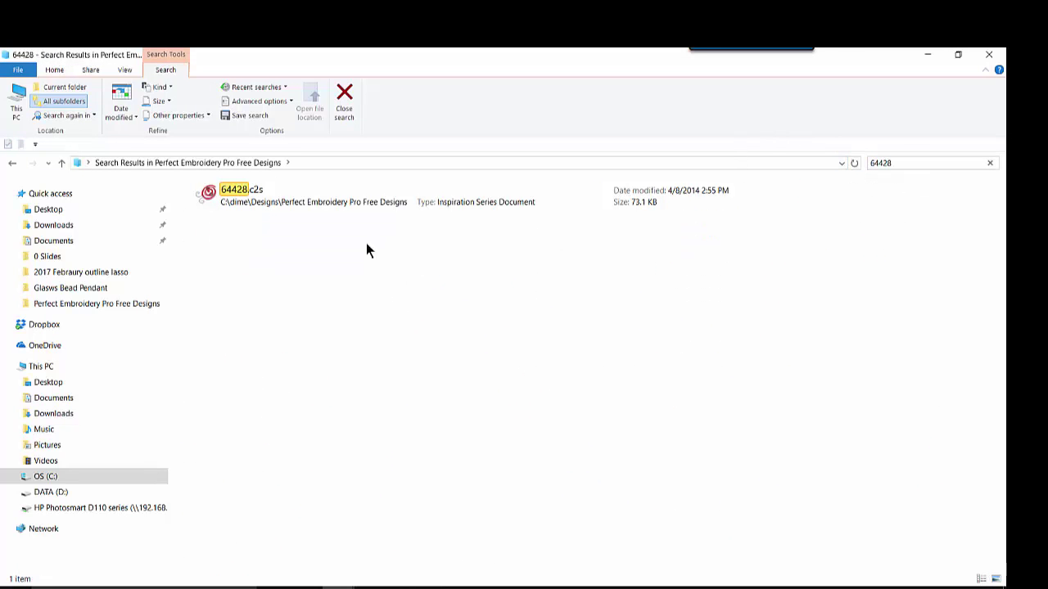
{"action": "double_click", "coordinate": [249, 193]}
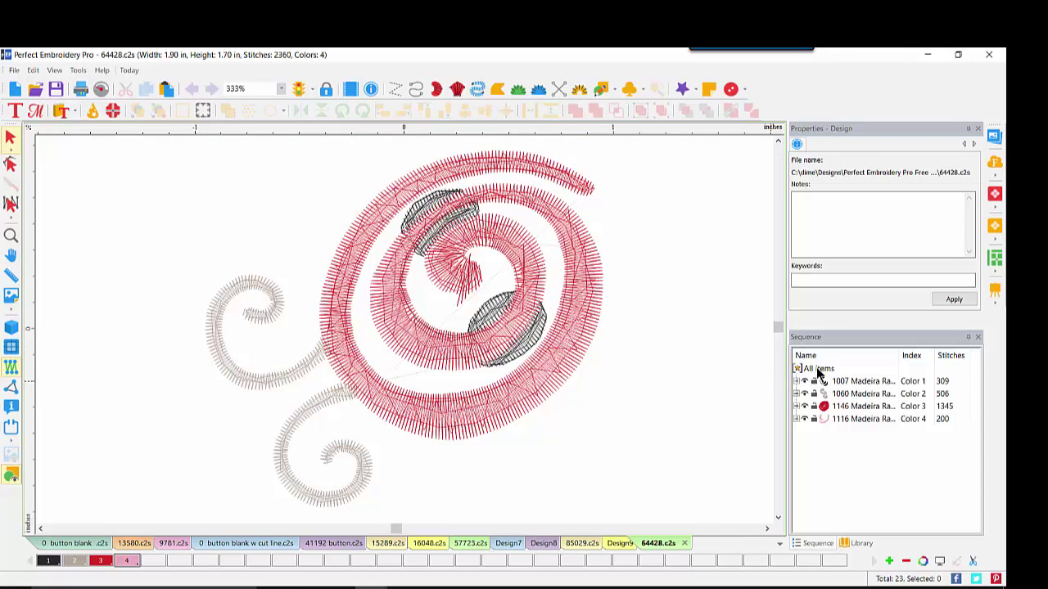
Step: Group all items of the swirl design and create a united outline around the group at a distance of 0.2 in
{"action": "left_click", "coordinate": [816, 368]}
{"action": "left_click", "coordinate": [641, 114]}
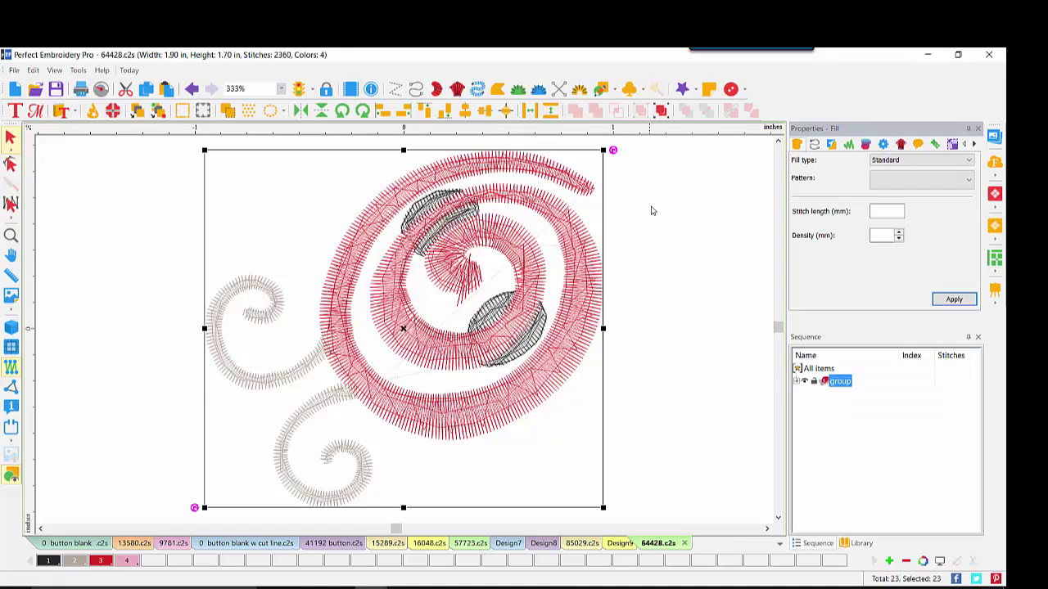
{"action": "left_click", "coordinate": [281, 89]}
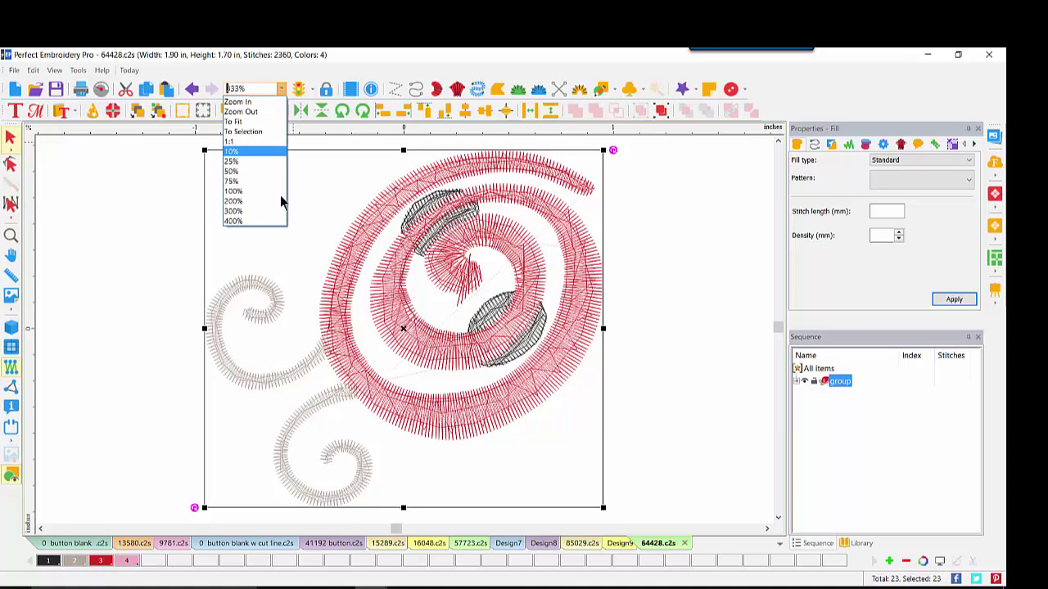
{"action": "left_click", "coordinate": [257, 202]}
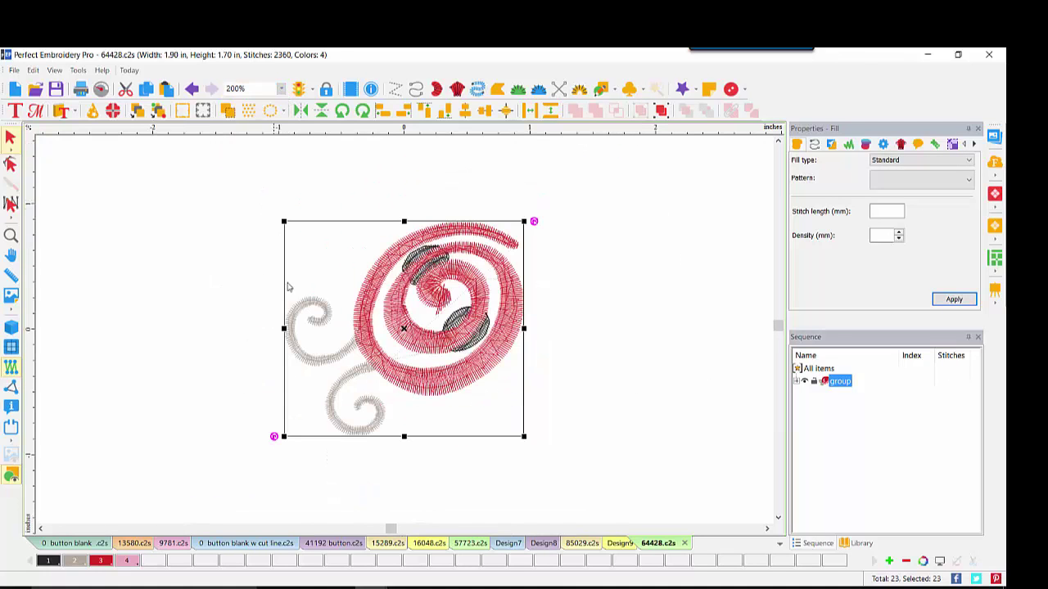
{"action": "right_click", "coordinate": [361, 308]}
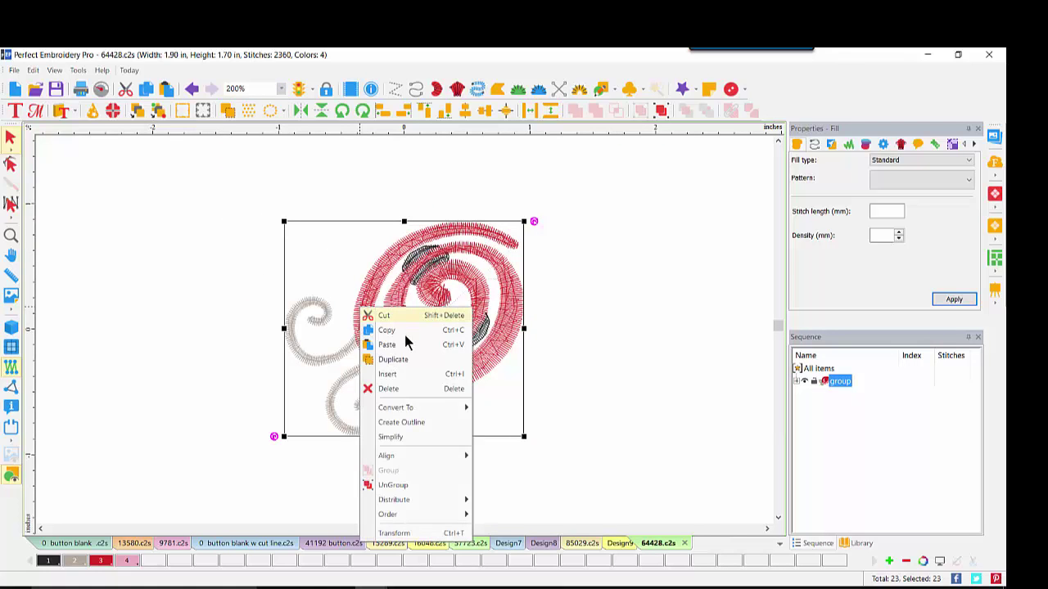
{"action": "left_click", "coordinate": [415, 421]}
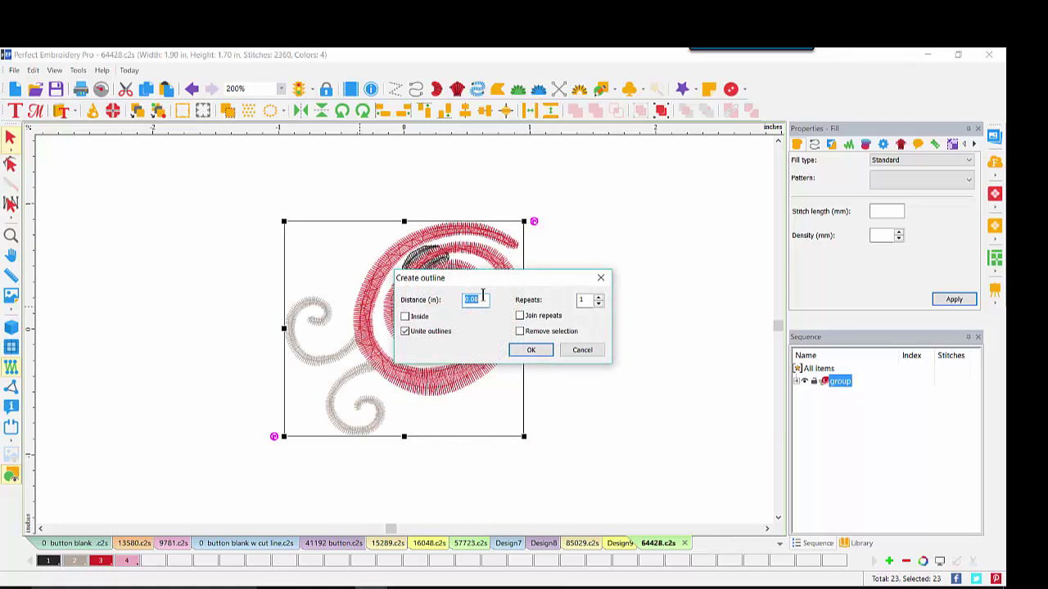
{"action": "key", "text": "BackSpace"}
{"action": "type", "text": ".2"}
{"action": "left_click", "coordinate": [528, 351]}
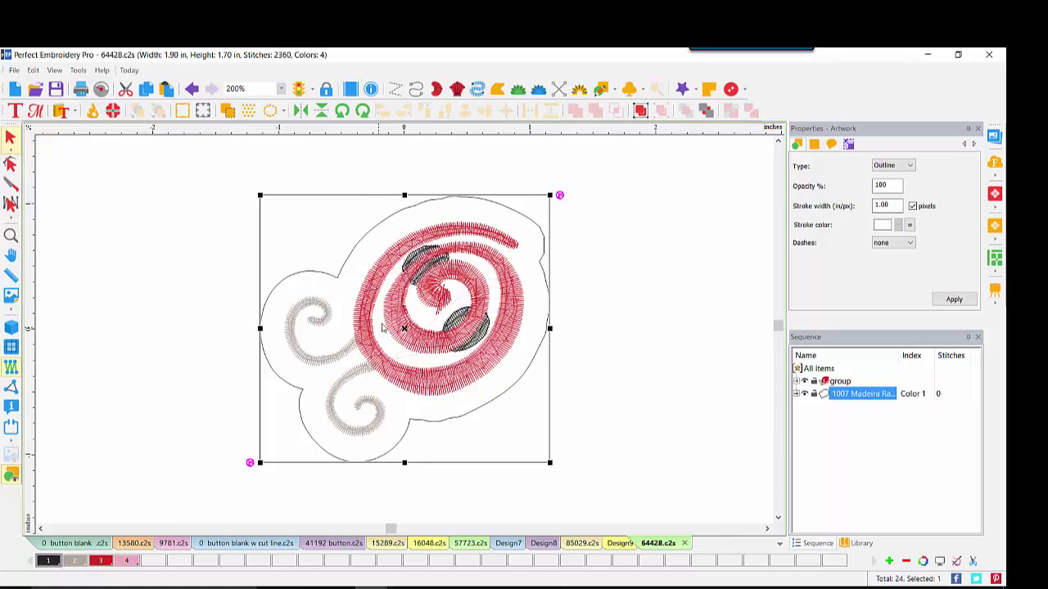
Step: Simplify the outline artwork three times with the design shown in 3D, and inspect the outline's nodes
{"action": "left_click", "coordinate": [11, 328]}
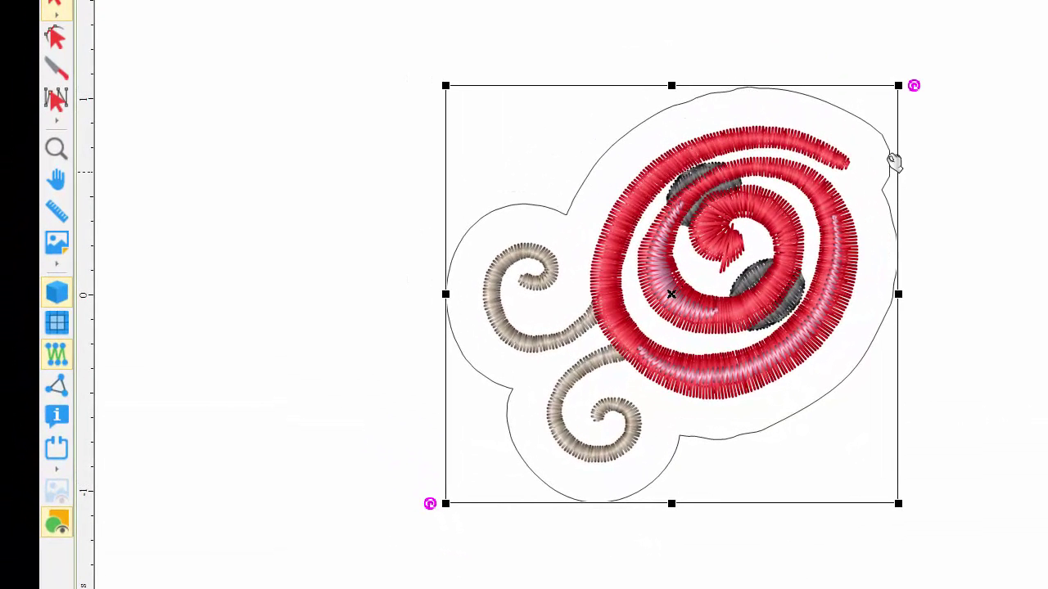
{"action": "right_click", "coordinate": [598, 145]}
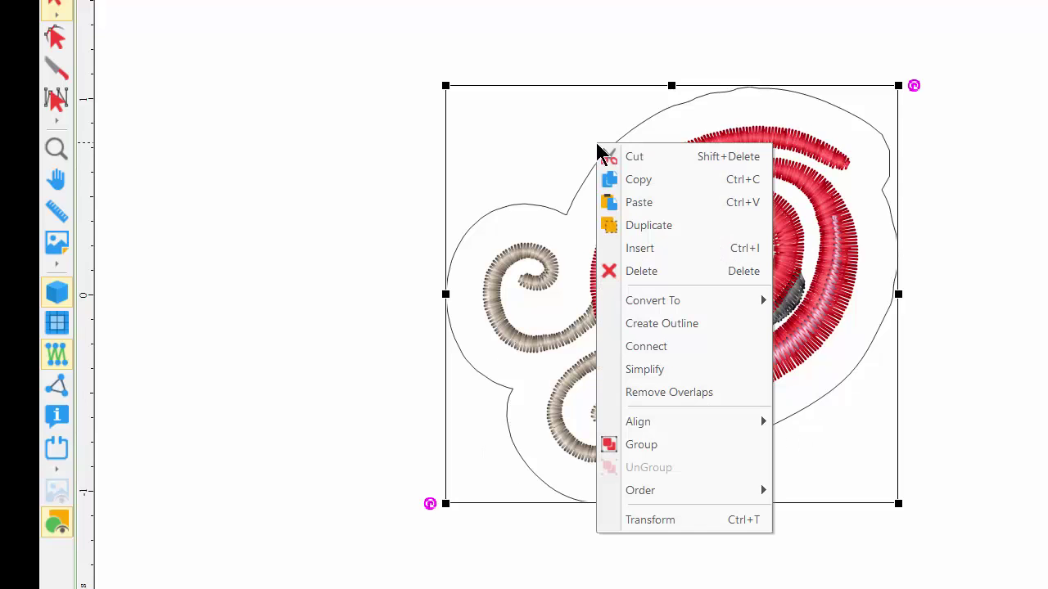
{"action": "left_click", "coordinate": [645, 370]}
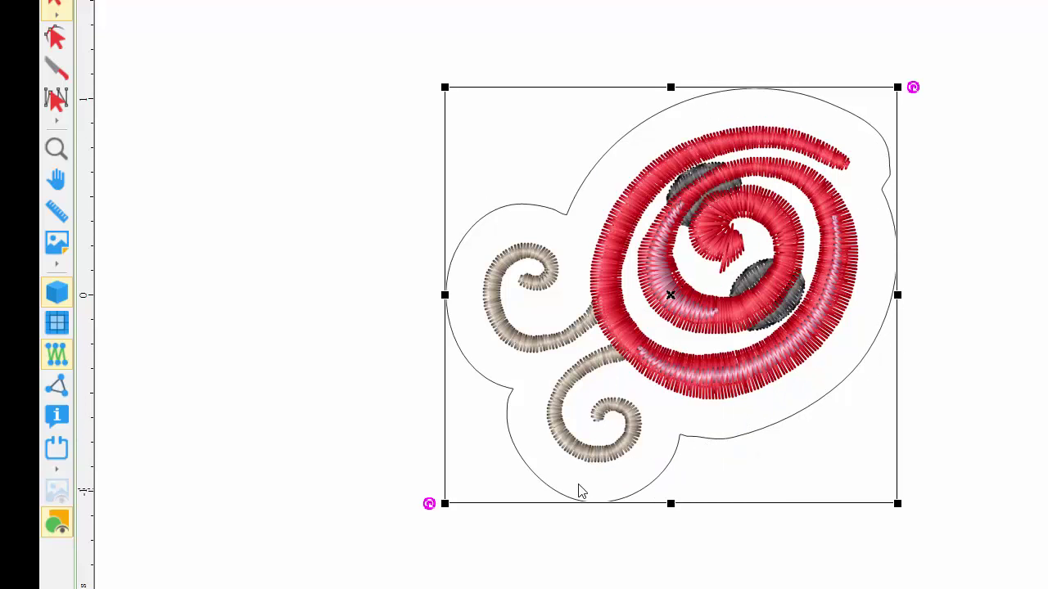
{"action": "right_click", "coordinate": [609, 158]}
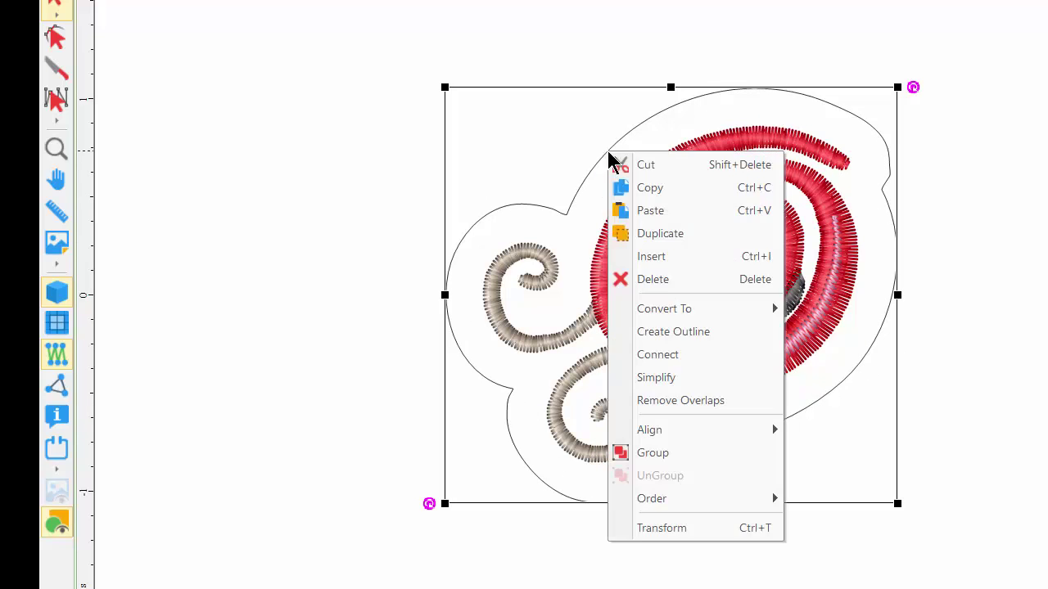
{"action": "left_click", "coordinate": [646, 374]}
{"action": "right_click", "coordinate": [602, 148]}
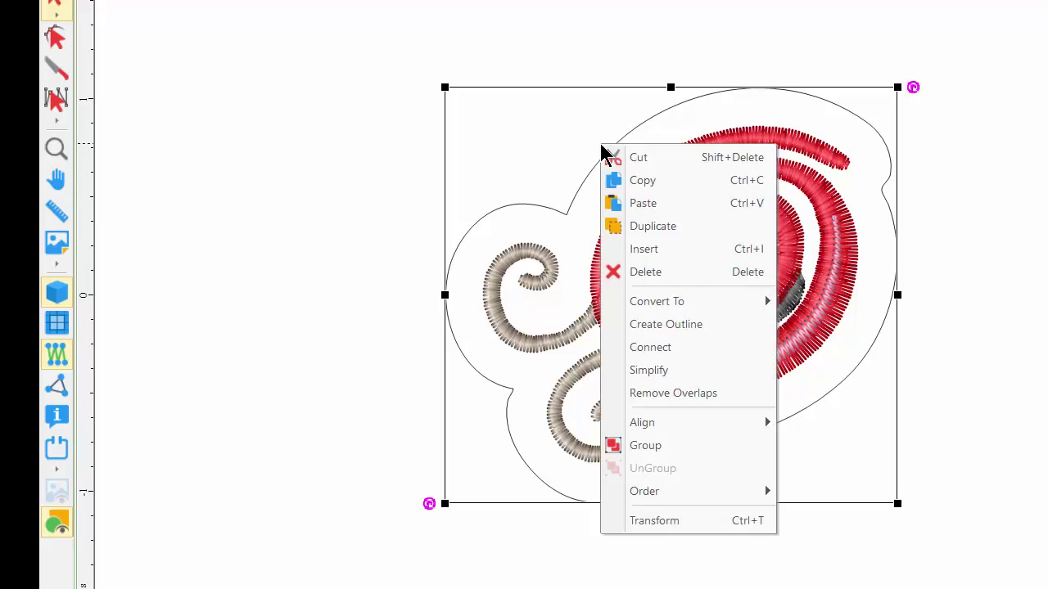
{"action": "left_click", "coordinate": [647, 369]}
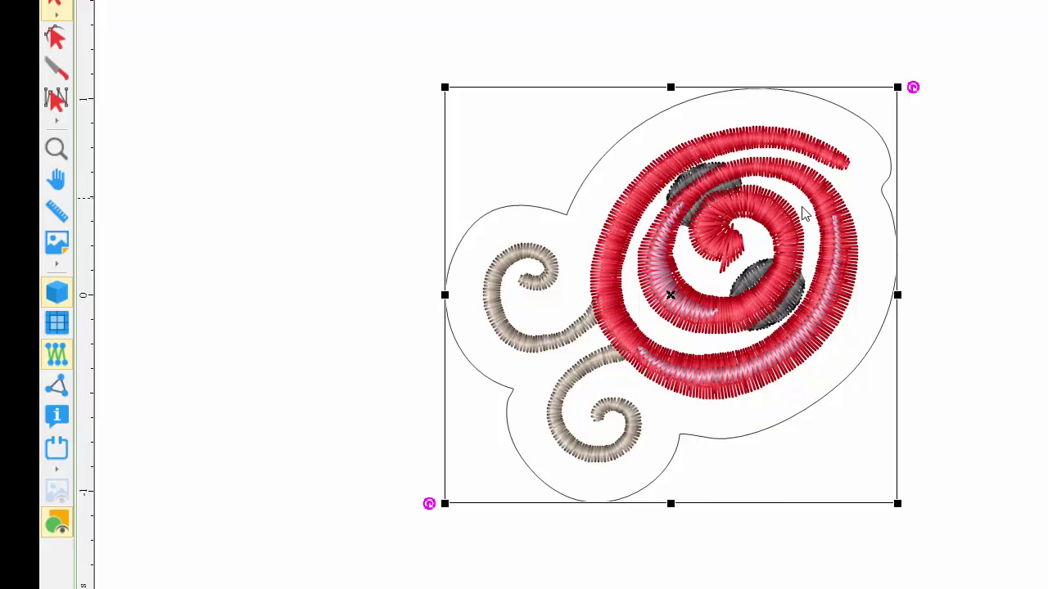
{"action": "left_click", "coordinate": [56, 39]}
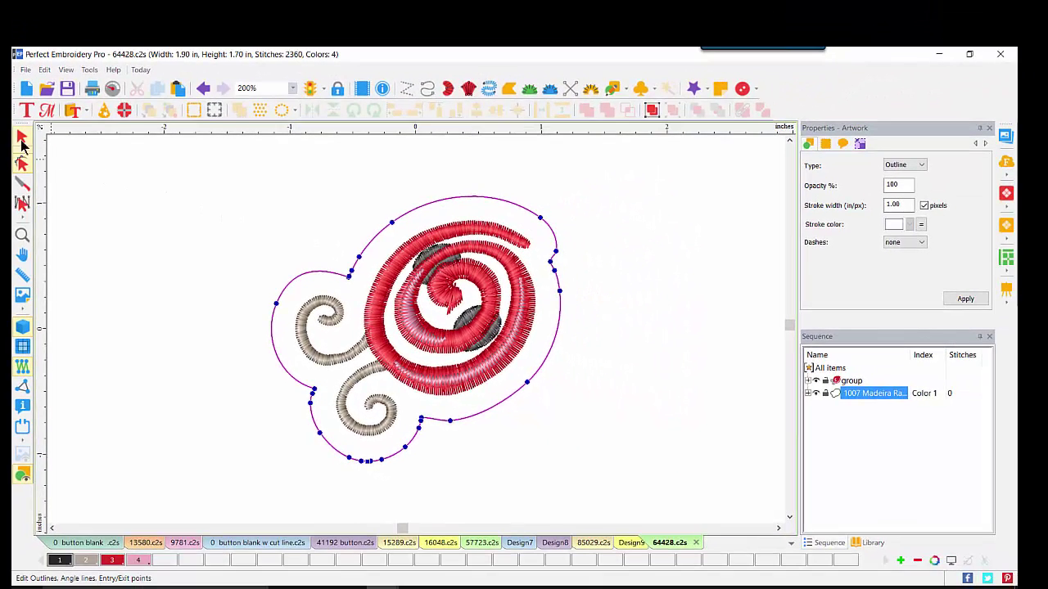
{"action": "left_click", "coordinate": [22, 139]}
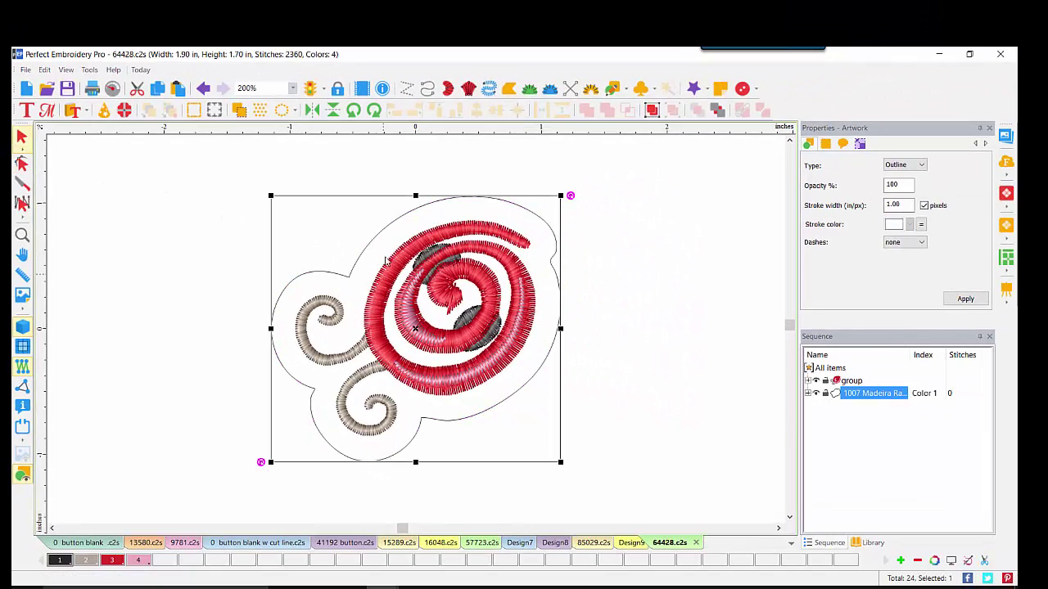
Step: Convert the outline around the swirl design to an Applique object
{"action": "right_click", "coordinate": [381, 232]}
{"action": "mouse_move", "coordinate": [409, 334]}
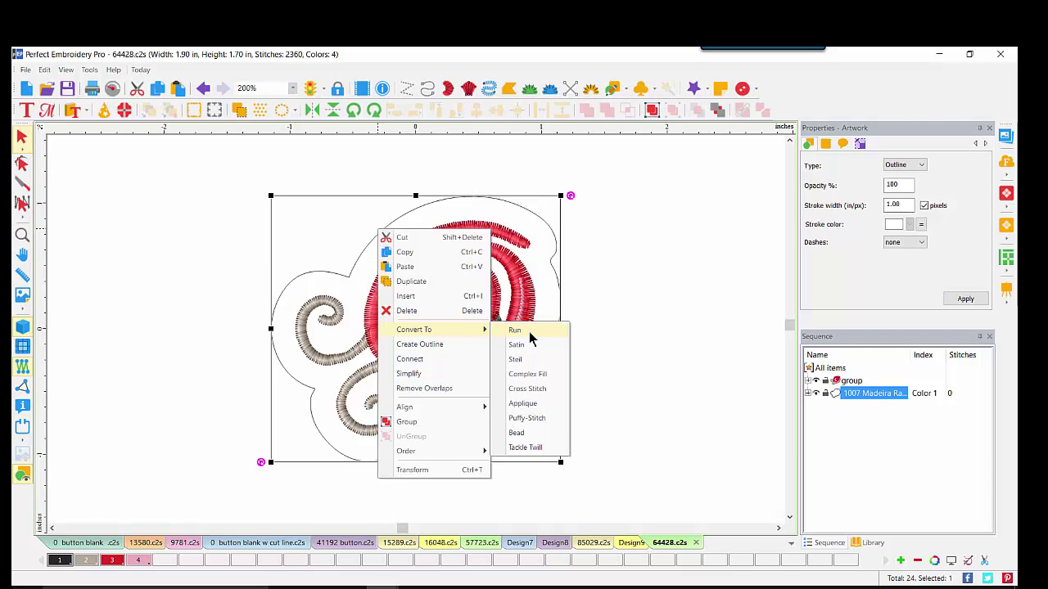
{"action": "left_click", "coordinate": [523, 403]}
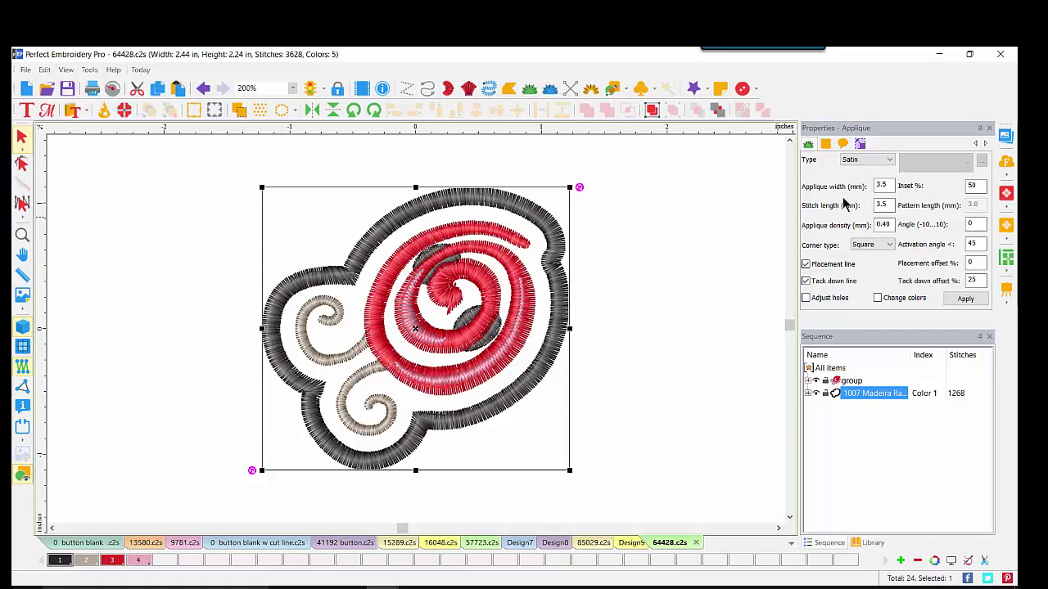
Step: Set the applique width to 3 mm and its density to 0.3 mm, enable color changes, and apply the settings
{"action": "left_click", "coordinate": [883, 185]}
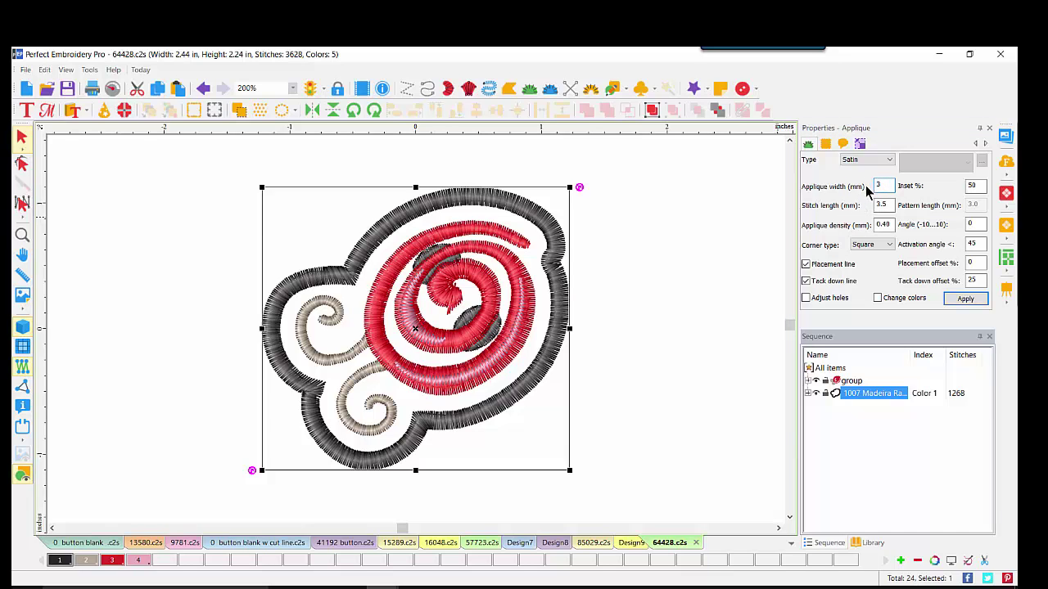
{"action": "double_click", "coordinate": [887, 225]}
{"action": "key", "text": "BackSpace"}
{"action": "key", "text": "ctrl+z"}
{"action": "type", "text": ".3"}
{"action": "left_click", "coordinate": [878, 298]}
{"action": "left_click", "coordinate": [966, 299]}
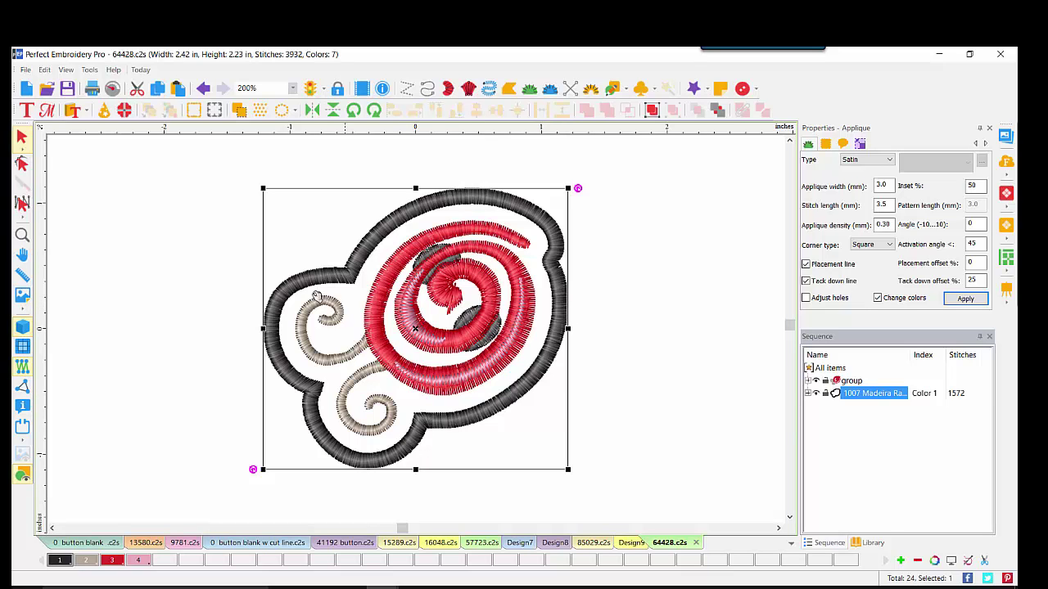
Step: Break up the applique path and move the design group in the sequence to between the tack-down line and the satin border
{"action": "right_click", "coordinate": [544, 361]}
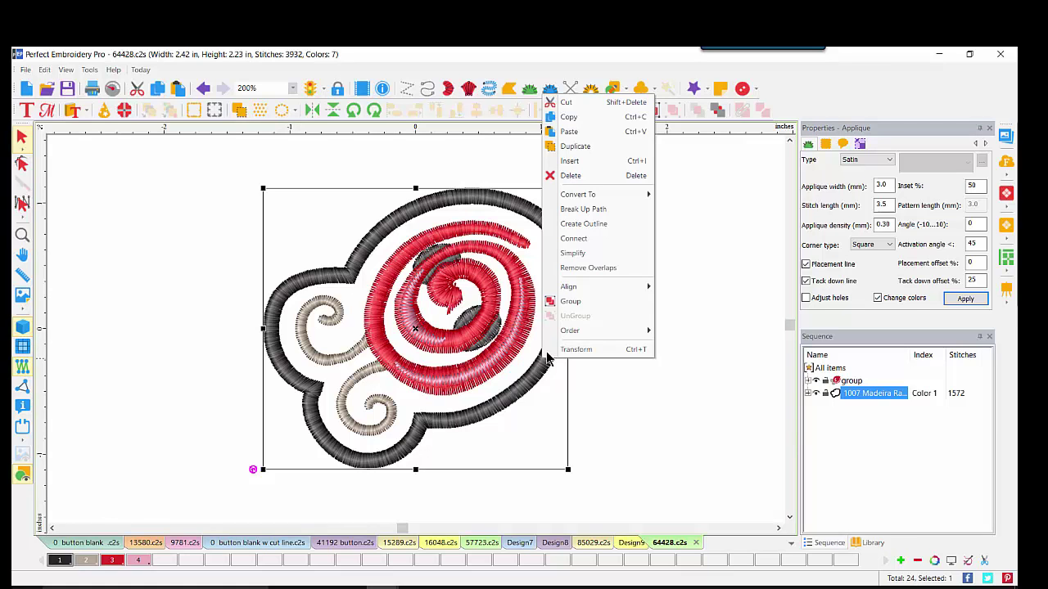
{"action": "left_click", "coordinate": [584, 212]}
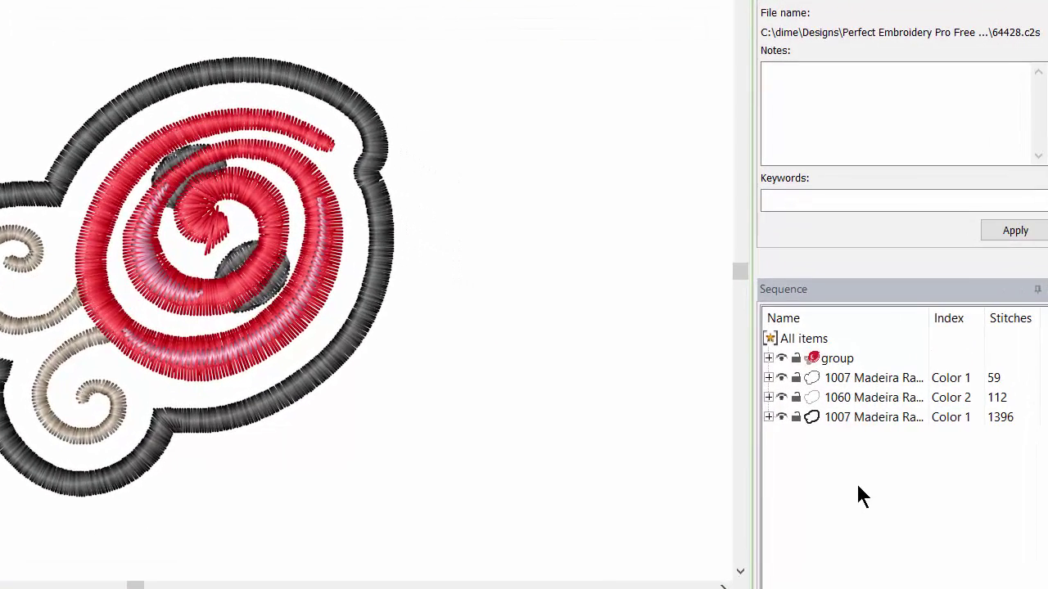
{"action": "left_click", "coordinate": [873, 378]}
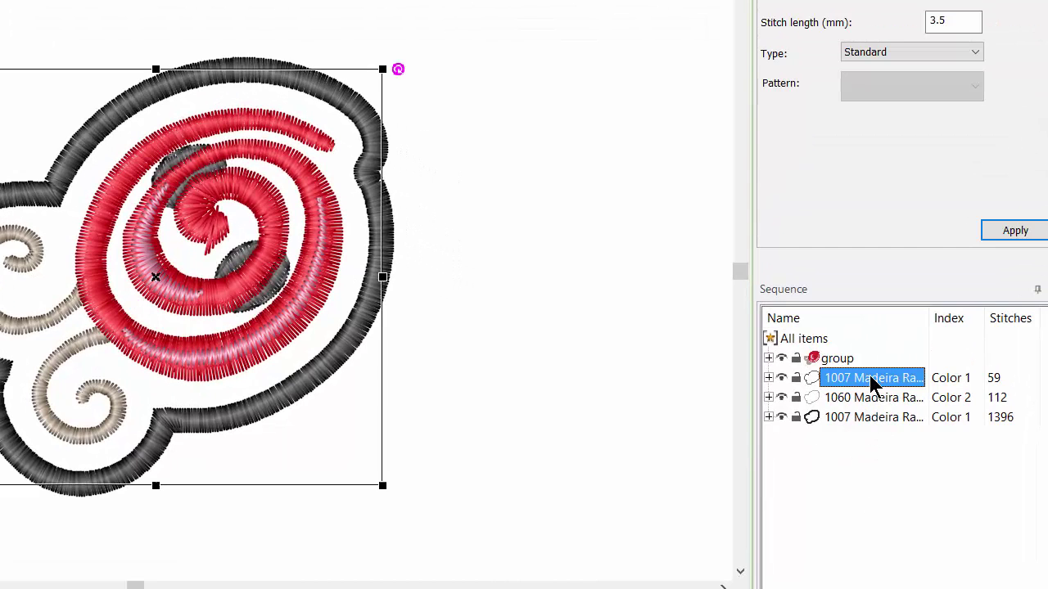
{"action": "left_click", "coordinate": [861, 399]}
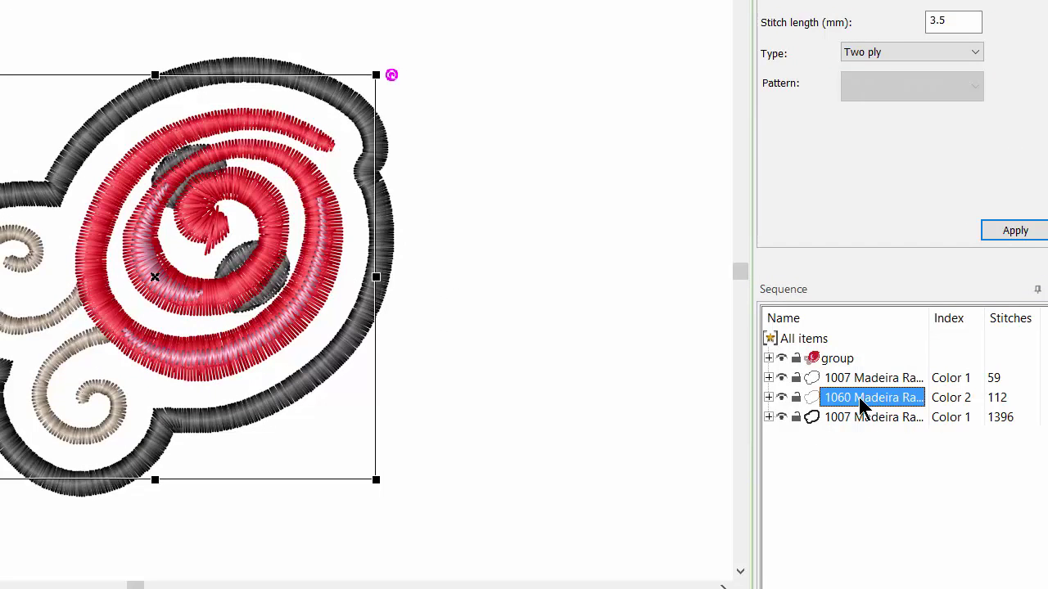
{"action": "left_click", "coordinate": [865, 419]}
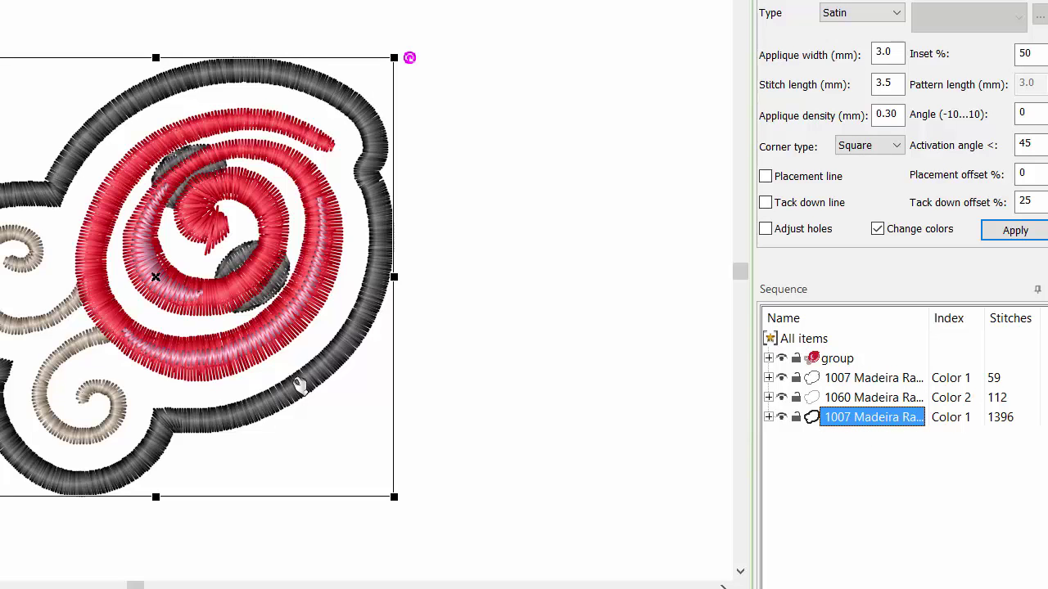
{"action": "left_click", "coordinate": [838, 360]}
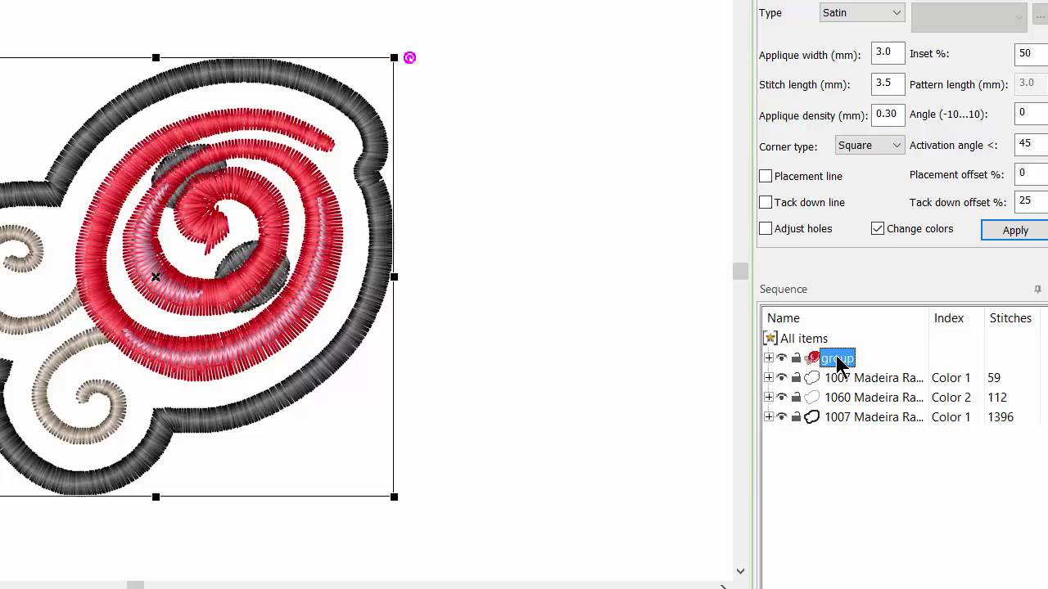
{"action": "left_click_drag", "start_coordinate": [837, 360], "coordinate": [843, 407]}
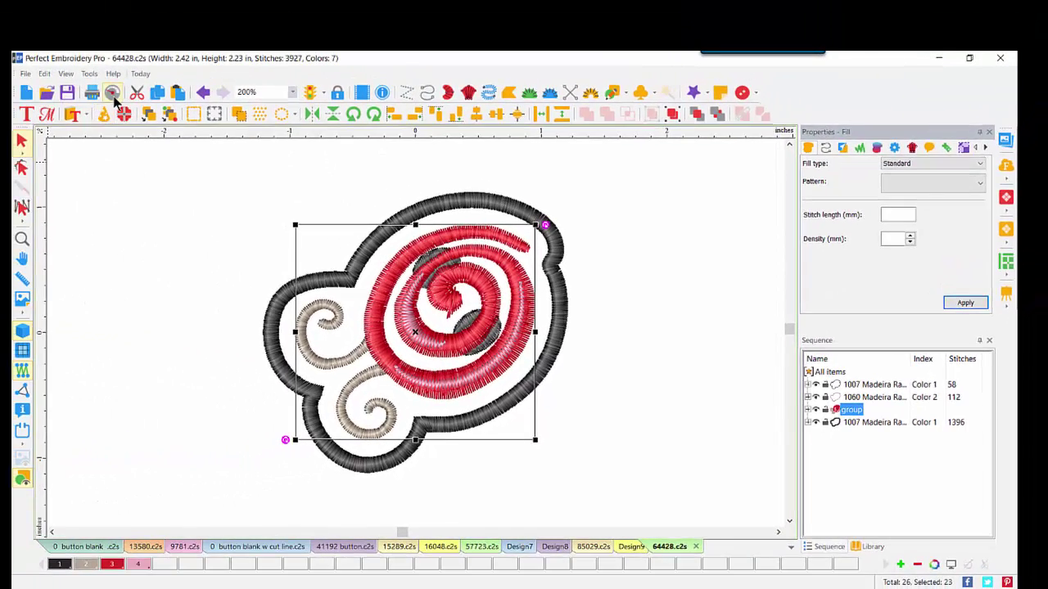
Step: Simulate the stitch-out with the slow redraw, advancing to the start of the satin border to check the sewing order
{"action": "left_click", "coordinate": [0, 0]}
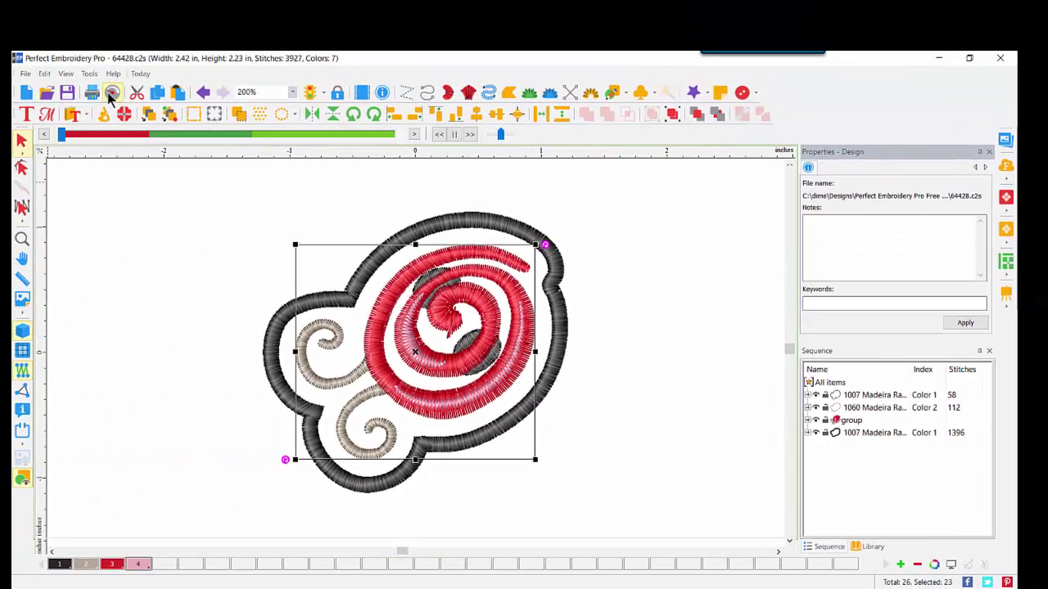
{"action": "left_click", "coordinate": [113, 92]}
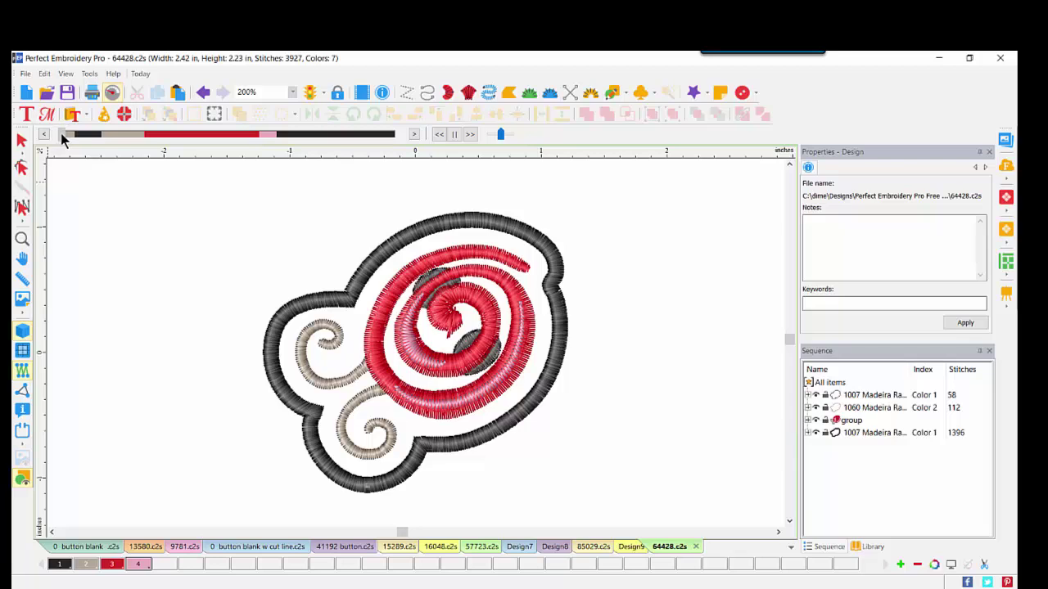
{"action": "left_click_drag", "start_coordinate": [63, 137], "coordinate": [274, 148]}
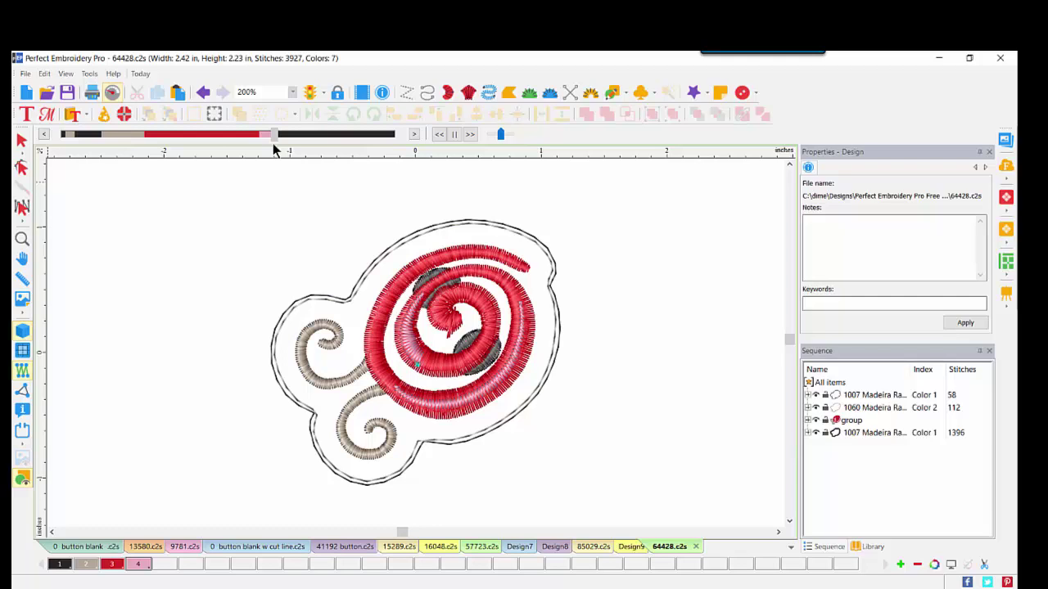
Step: Advance the swirl design's slow redraw to the end to view the finished satin border
{"action": "left_click_drag", "start_coordinate": [275, 151], "coordinate": [417, 156]}
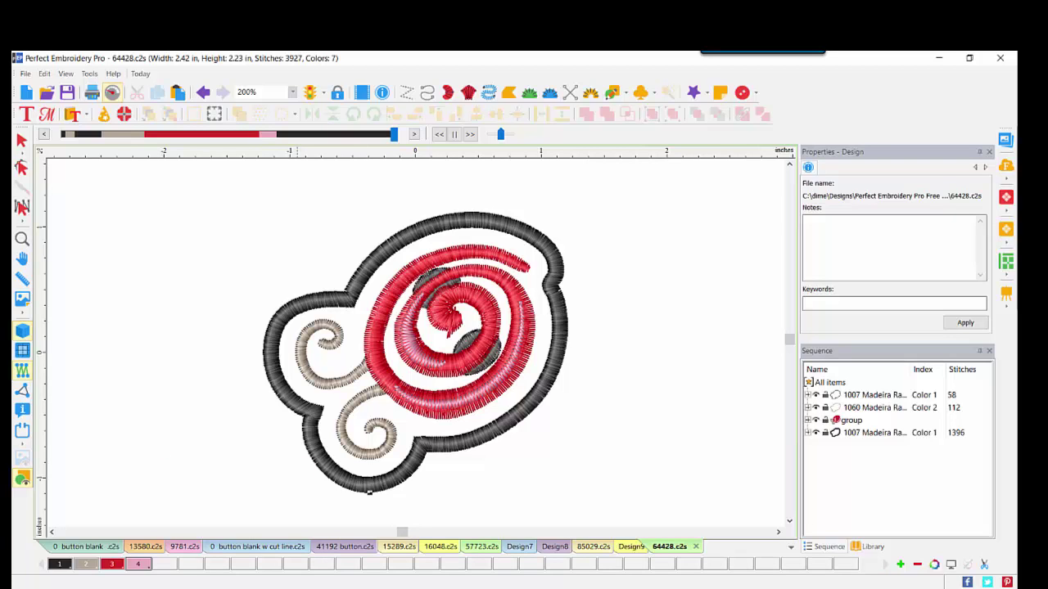
Step: Switch to File Explorer, search the Perfect Embroidery Pro Free Designs folder for 81212, and open that design
{"action": "mouse_move", "coordinate": [352, 586]}
{"action": "left_click", "coordinate": [456, 527]}
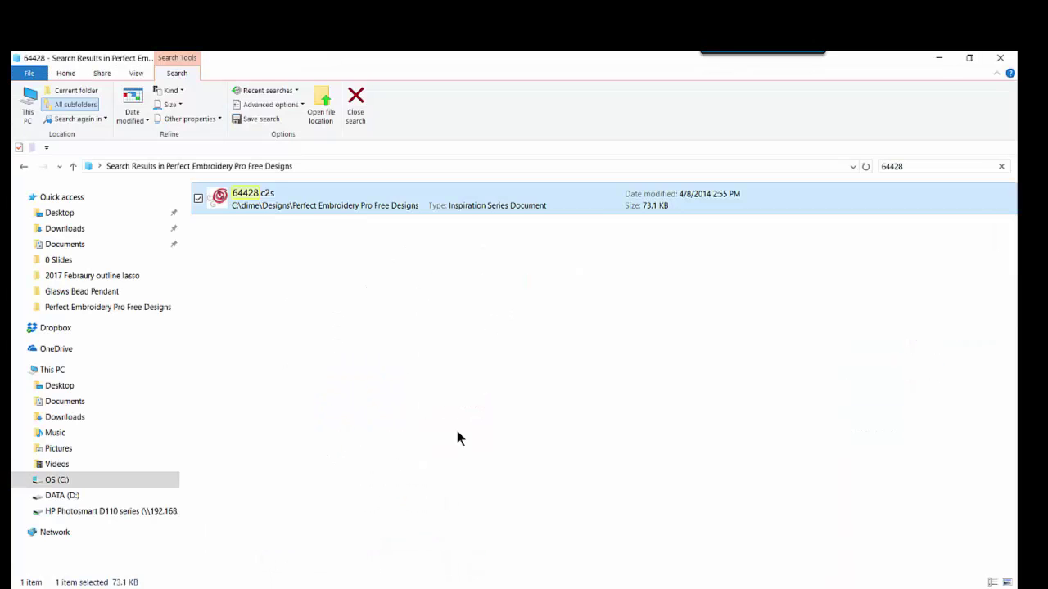
{"action": "left_click", "coordinate": [356, 99]}
{"action": "left_click", "coordinate": [915, 166]}
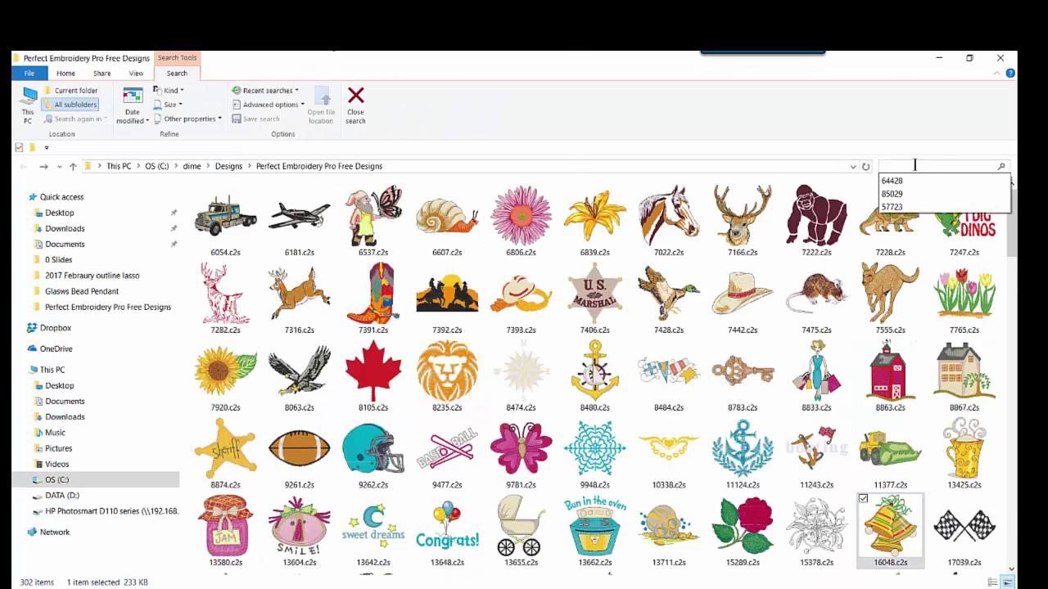
{"action": "type", "text": "8"}
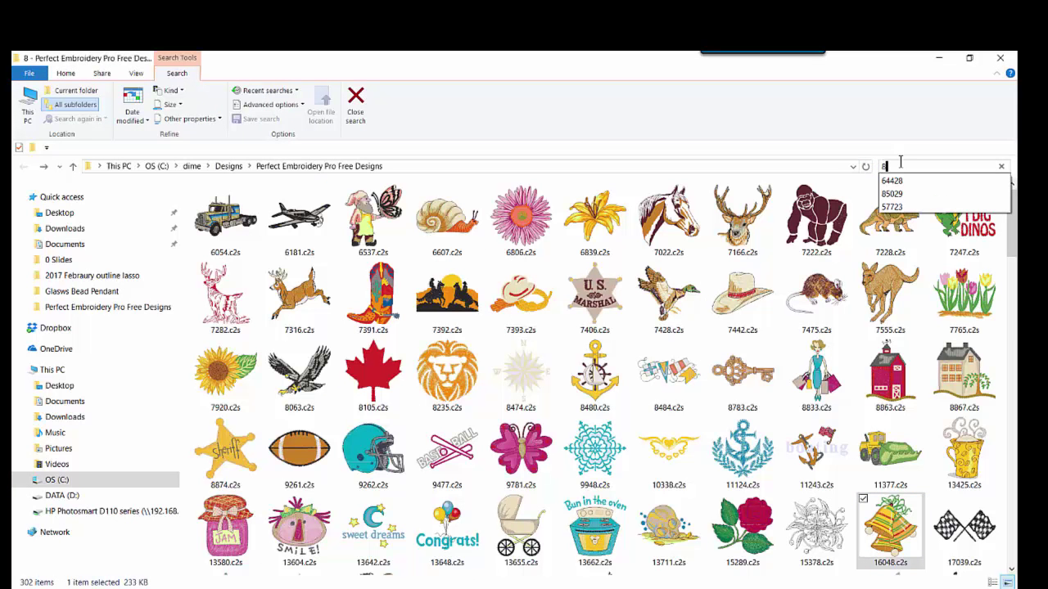
{"action": "type", "text": "1212"}
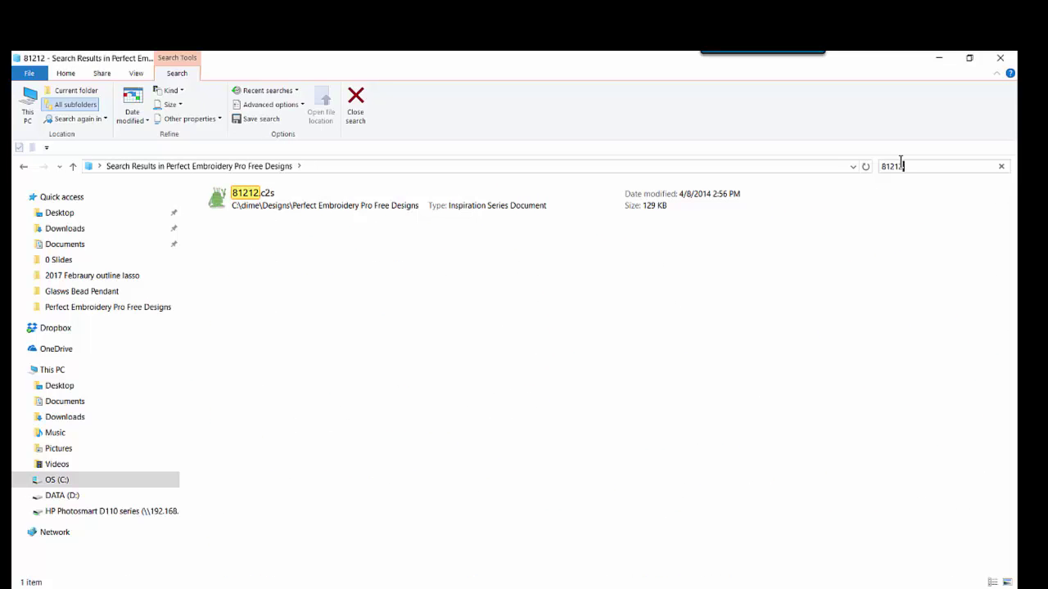
{"action": "double_click", "coordinate": [243, 198]}
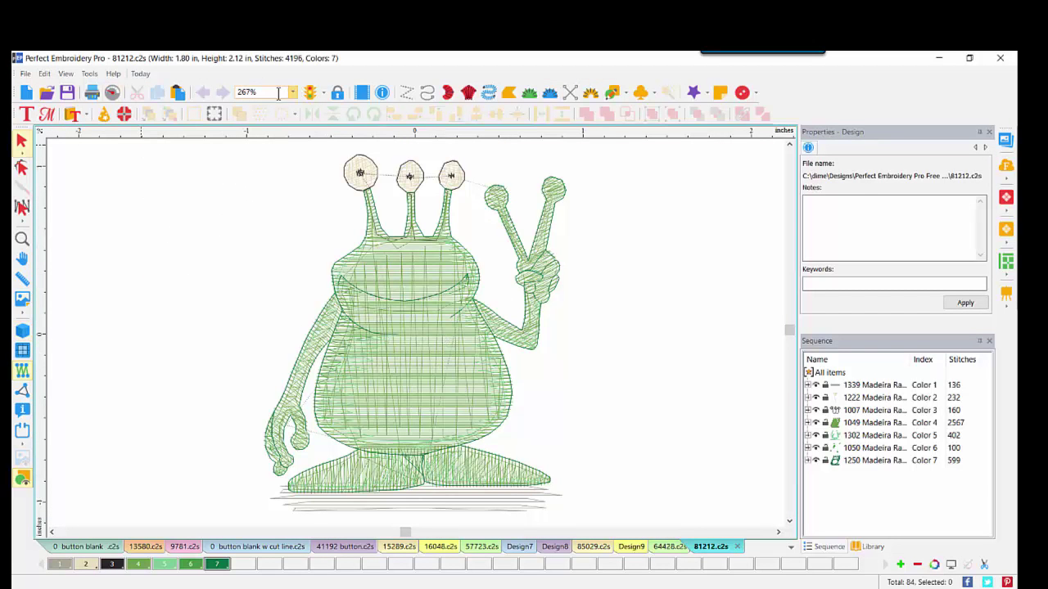
Step: Show the alien design in 3D at 200% zoom and group all of its objects
{"action": "left_click", "coordinate": [293, 92]}
{"action": "left_click", "coordinate": [271, 201]}
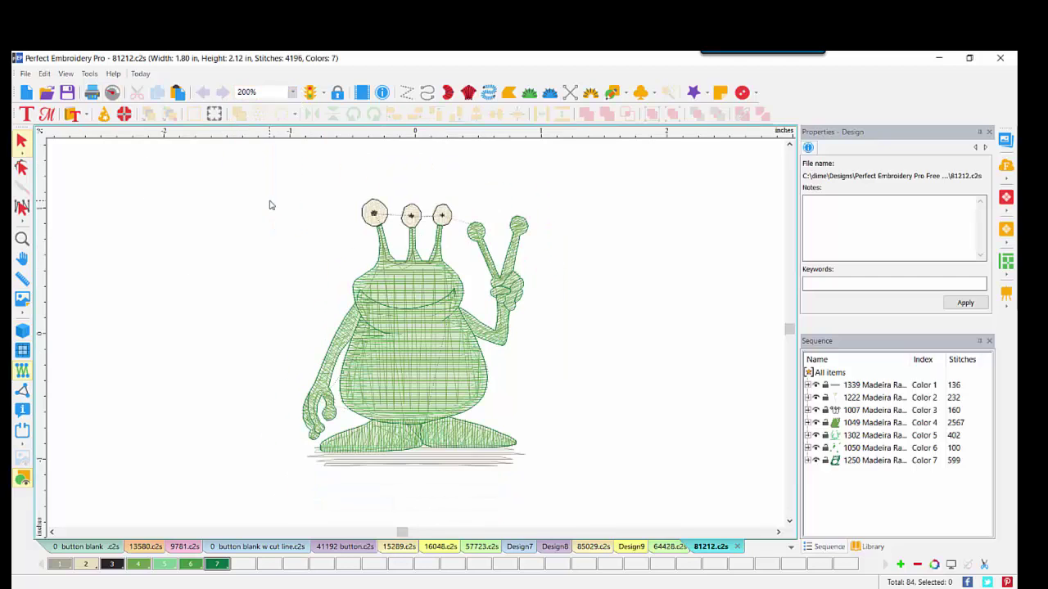
{"action": "left_click", "coordinate": [23, 332]}
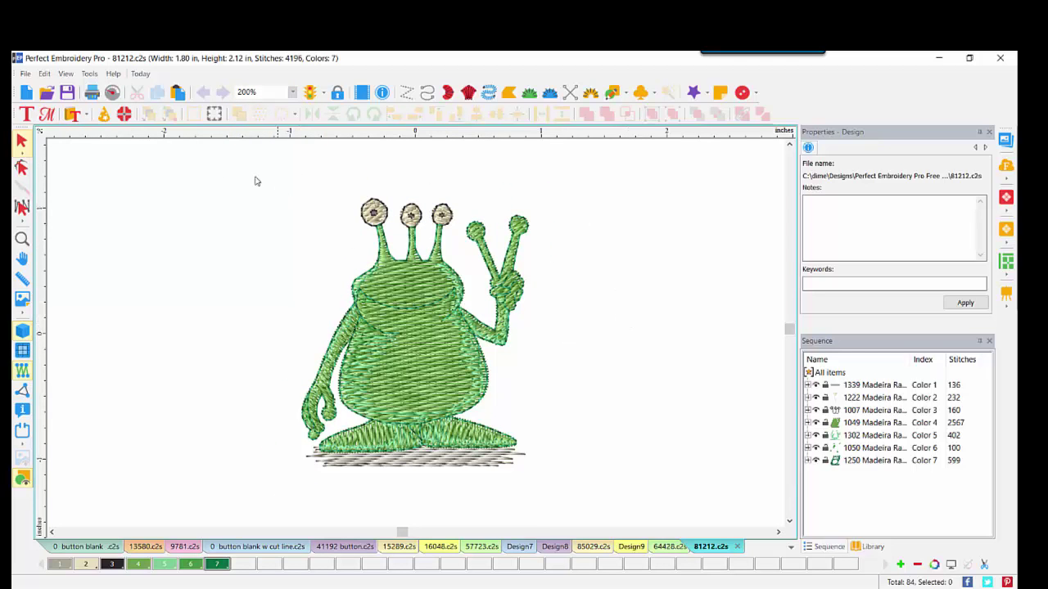
{"action": "left_click_drag", "start_coordinate": [207, 173], "coordinate": [655, 500]}
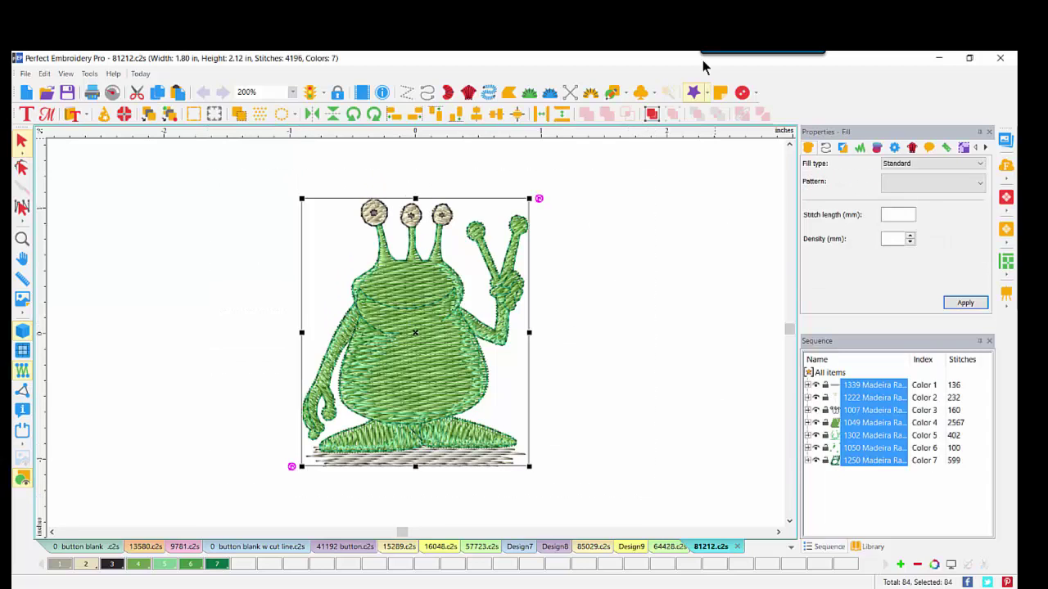
{"action": "left_click", "coordinate": [652, 117]}
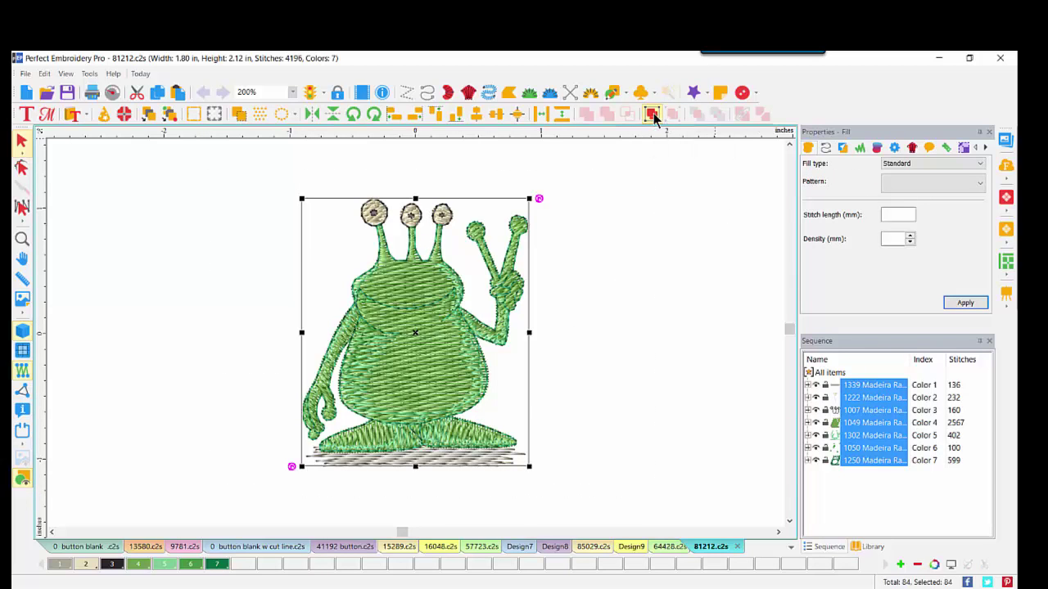
Step: Create a single united outline around the alien group at a distance of 0.2 in
{"action": "right_click", "coordinate": [414, 299]}
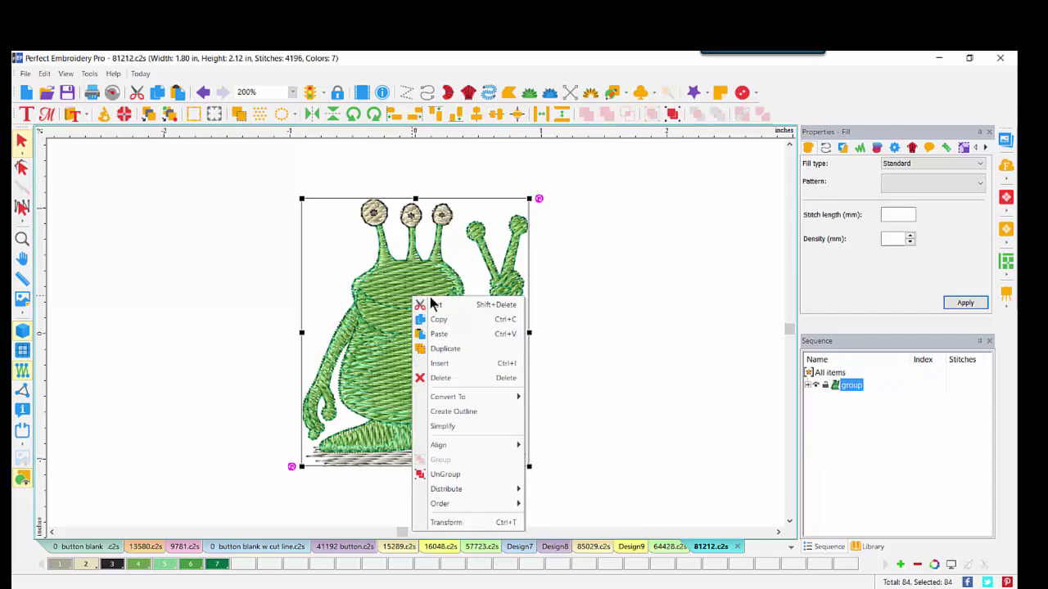
{"action": "left_click", "coordinate": [454, 411]}
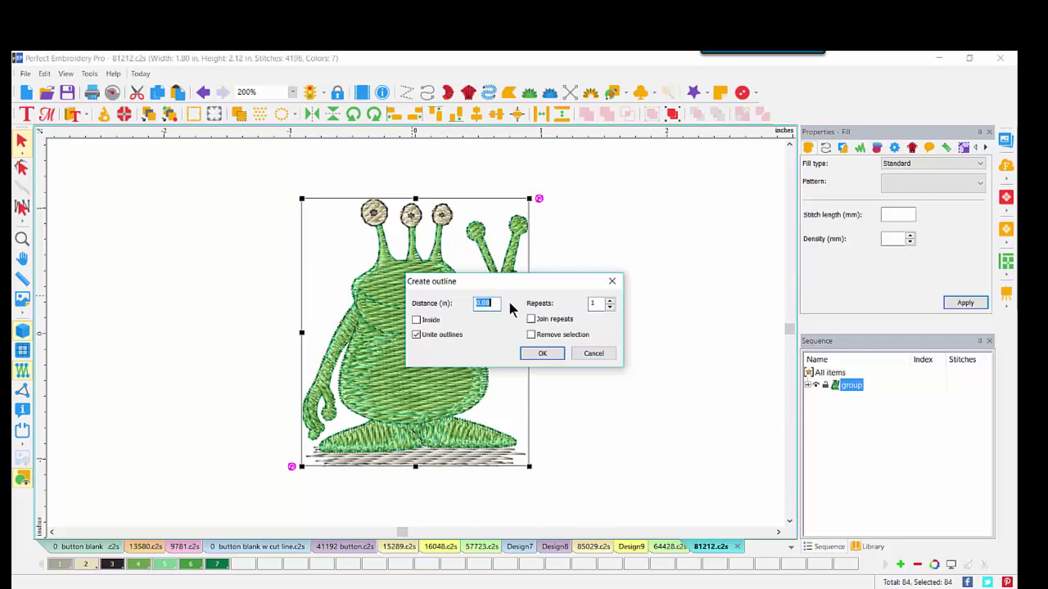
{"action": "key", "text": "BackSpace"}
{"action": "type", "text": ".2"}
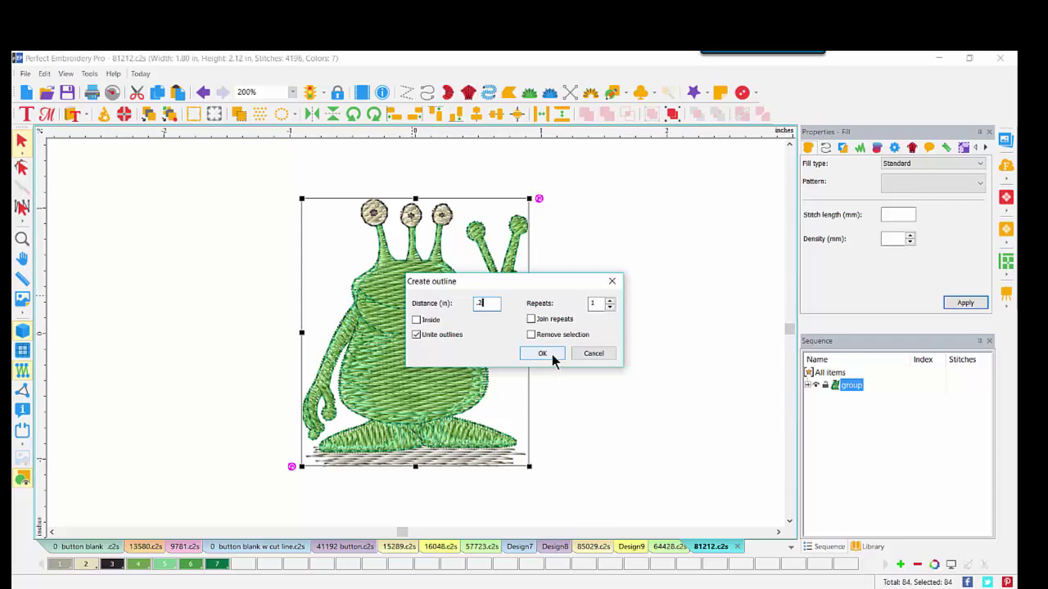
{"action": "left_click", "coordinate": [542, 352]}
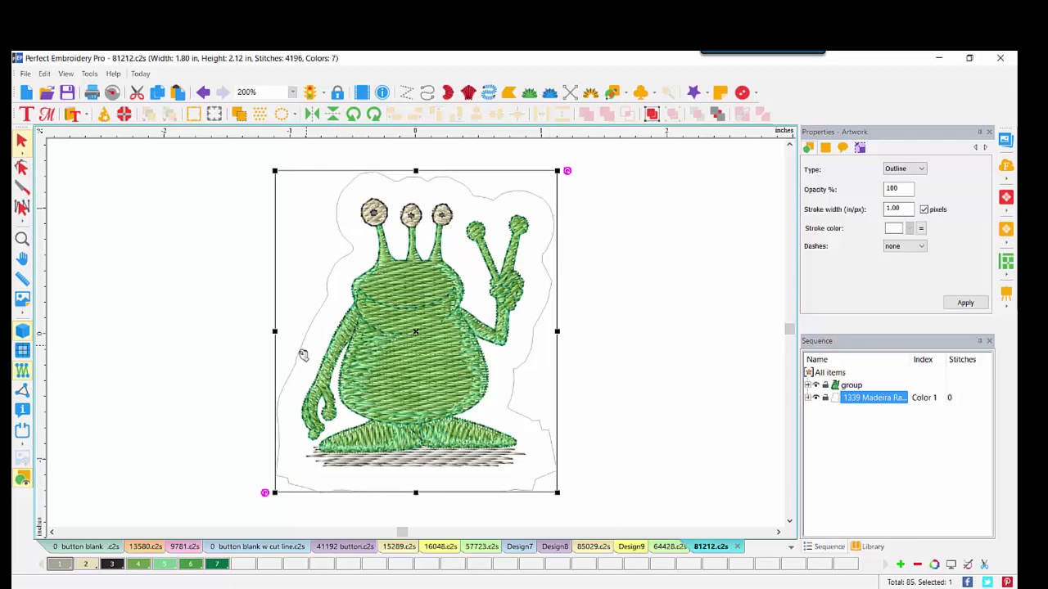
Step: Simplify the outline around the alien repeatedly to reduce its nodes
{"action": "right_click", "coordinate": [516, 194]}
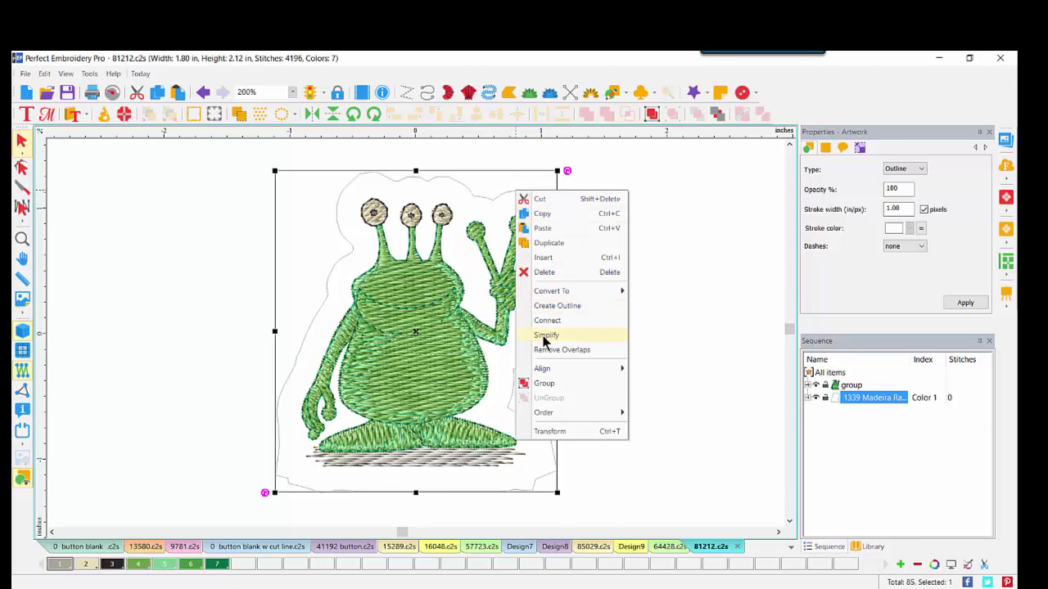
{"action": "key", "text": "Escape"}
{"action": "right_click", "coordinate": [524, 195]}
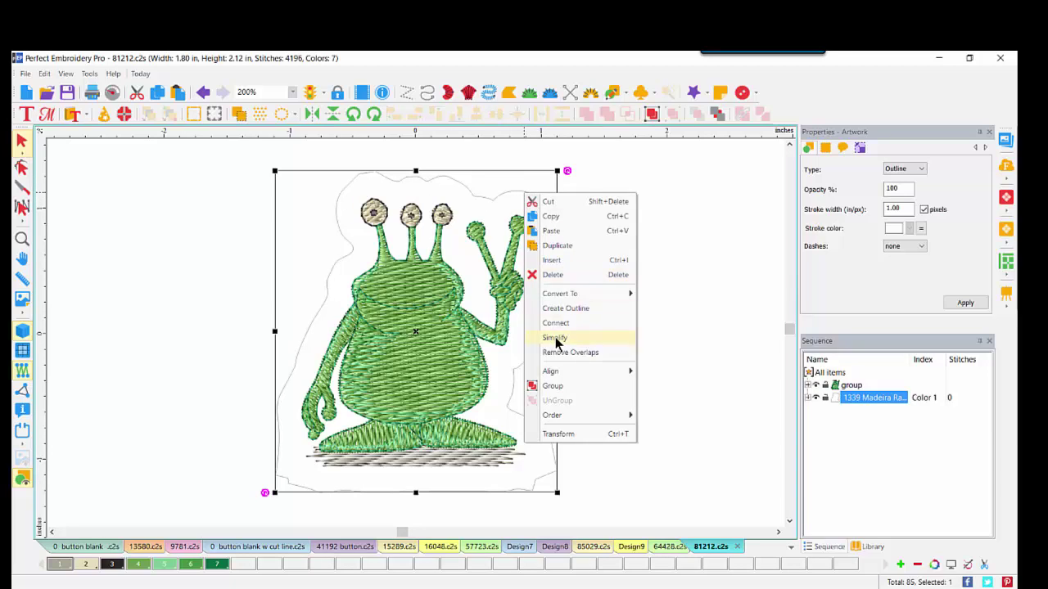
{"action": "left_click", "coordinate": [554, 337]}
{"action": "right_click", "coordinate": [521, 196]}
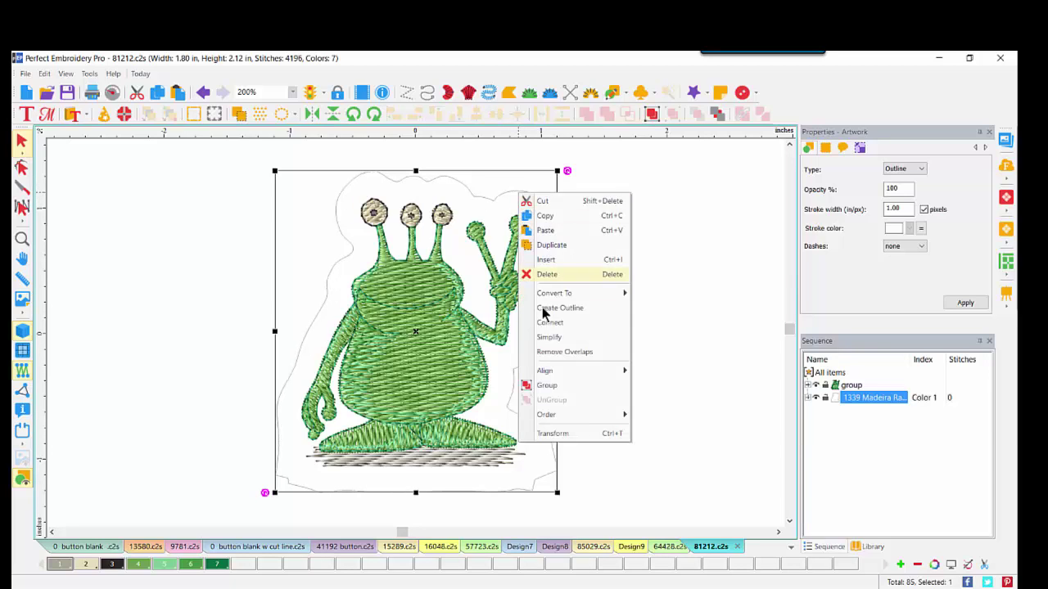
{"action": "left_click", "coordinate": [542, 336]}
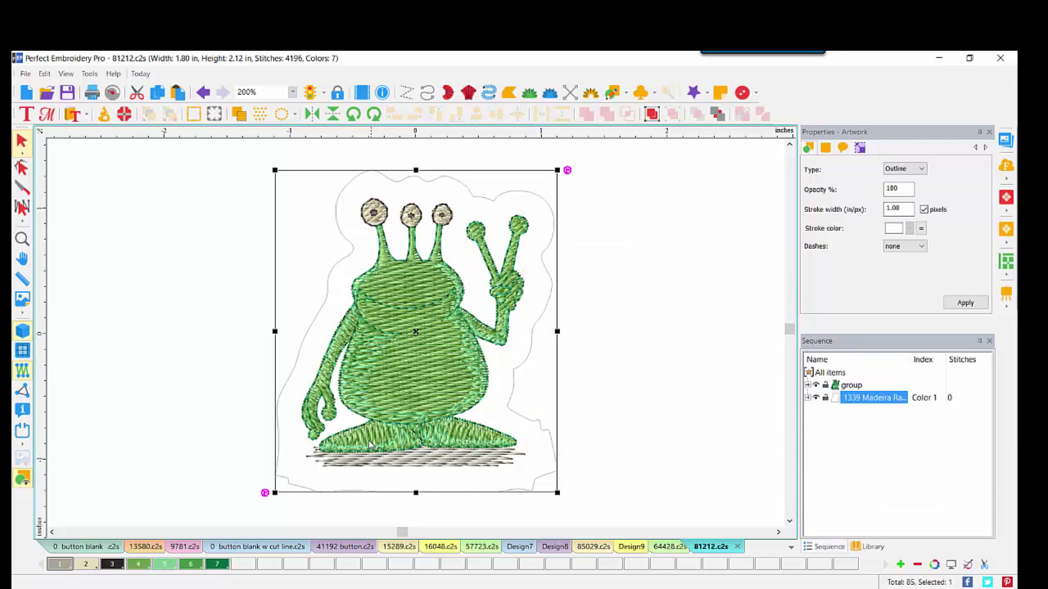
Step: Straighten the outline's lower edge by deleting its extra nodes, and pull the lower-left corner node outward
{"action": "left_click", "coordinate": [22, 167]}
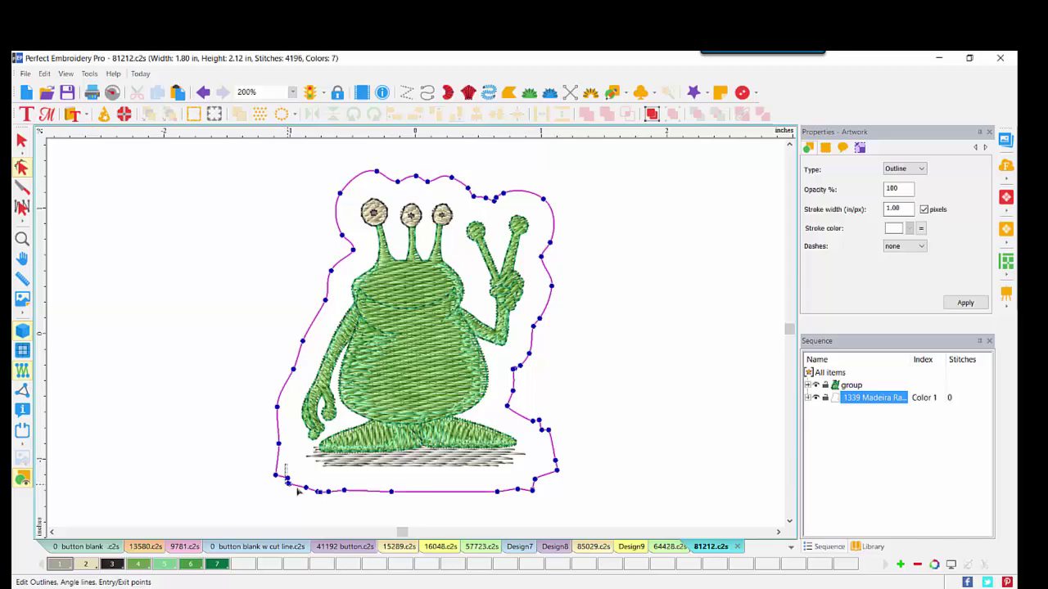
{"action": "left_click_drag", "start_coordinate": [285, 465], "coordinate": [531, 509]}
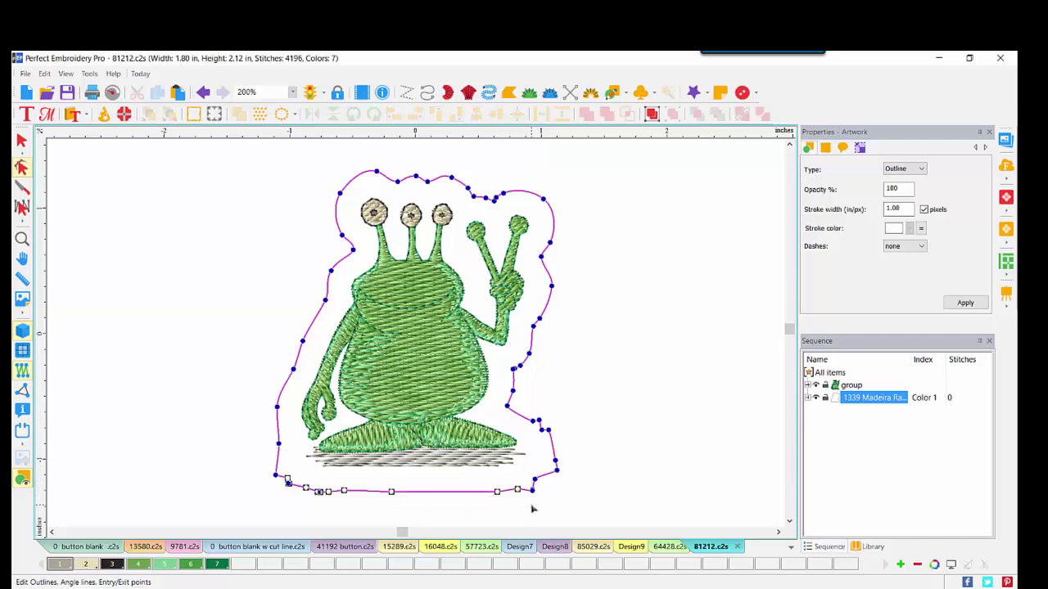
{"action": "key", "text": "Delete"}
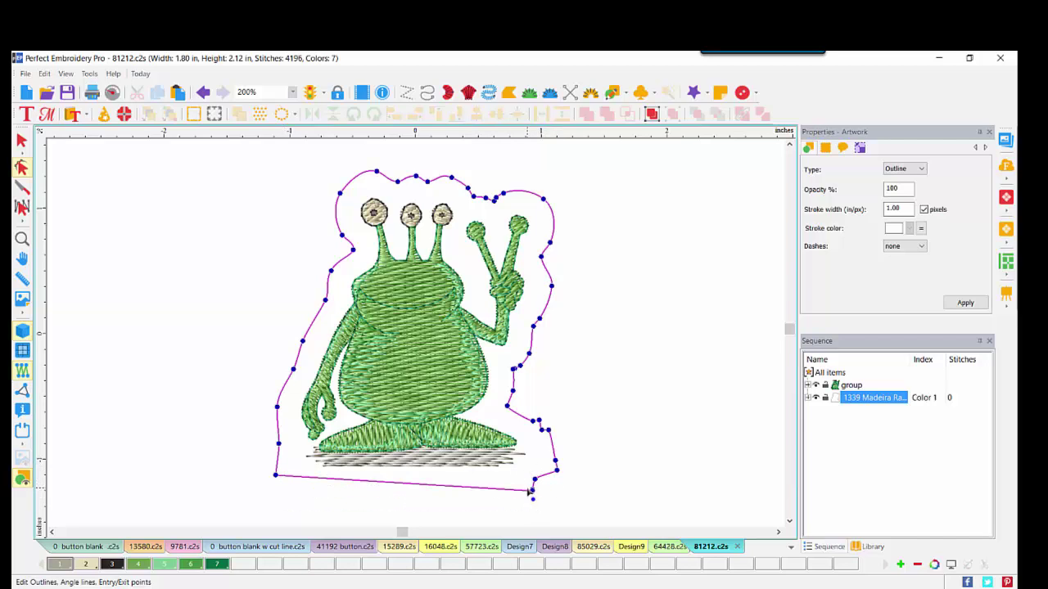
{"action": "left_click", "coordinate": [532, 490]}
{"action": "key", "text": "Delete"}
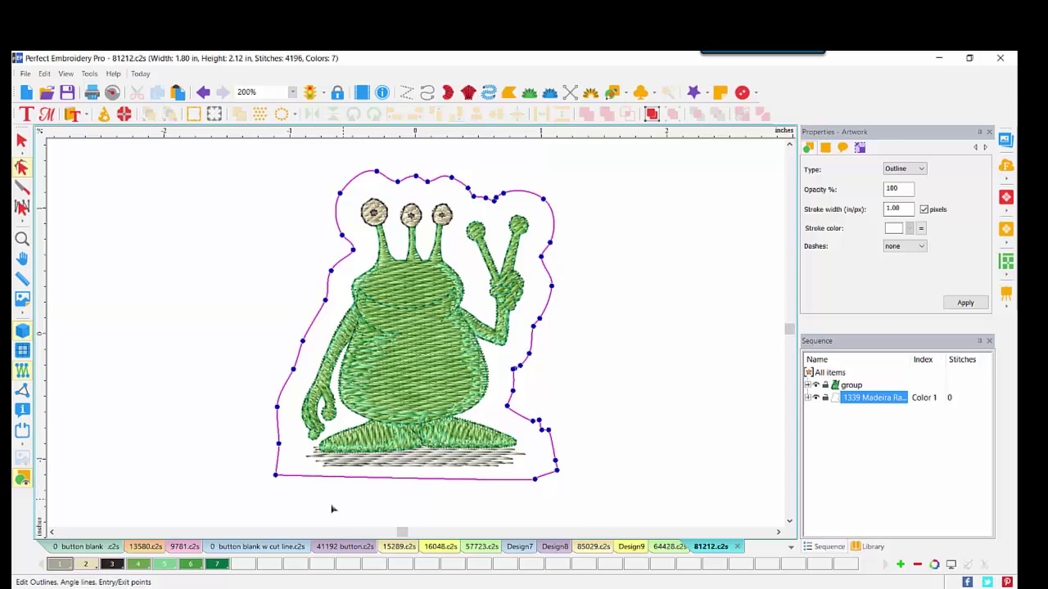
{"action": "left_click_drag", "start_coordinate": [284, 478], "coordinate": [278, 493]}
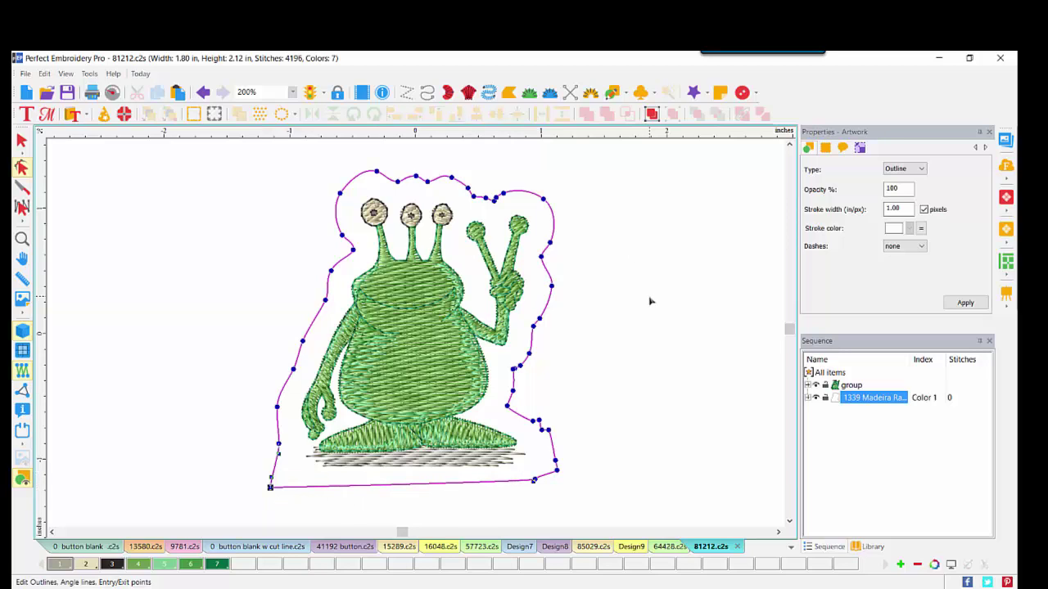
{"action": "left_click", "coordinate": [21, 140]}
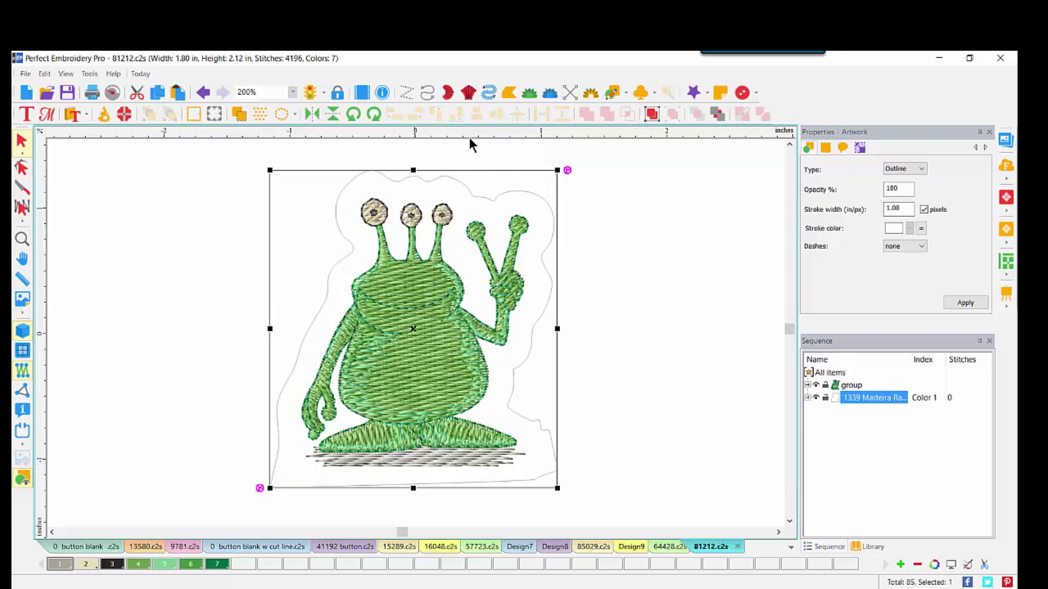
Step: Convert the edited outline around the alien to an Applique object
{"action": "right_click", "coordinate": [464, 180]}
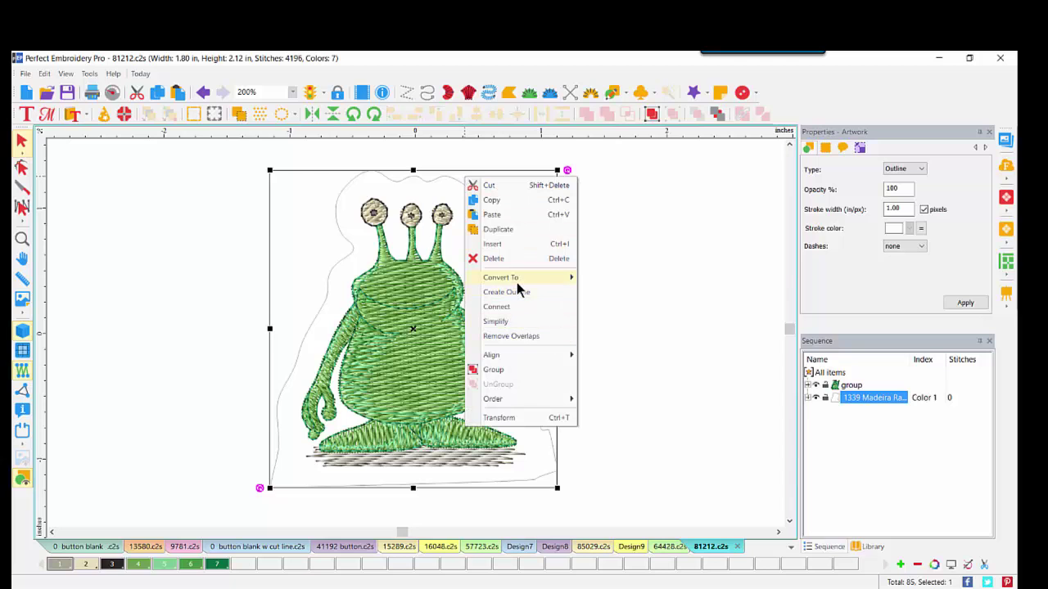
{"action": "mouse_move", "coordinate": [517, 279]}
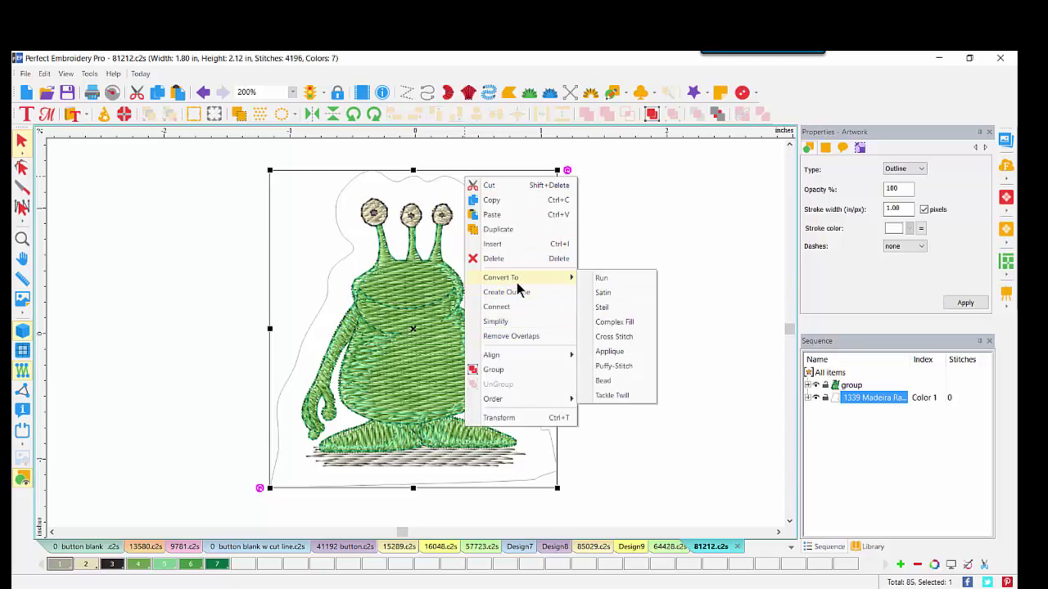
{"action": "left_click", "coordinate": [607, 350]}
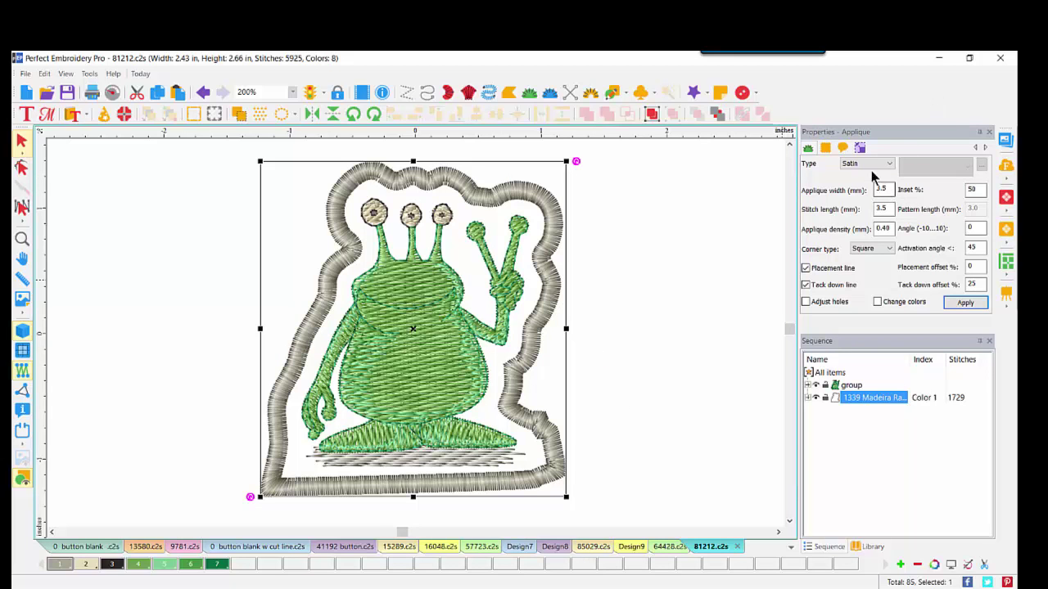
Step: Enable color changes for the alien's applique border, set its density to 0.3 mm, and apply the settings
{"action": "left_click", "coordinate": [878, 301]}
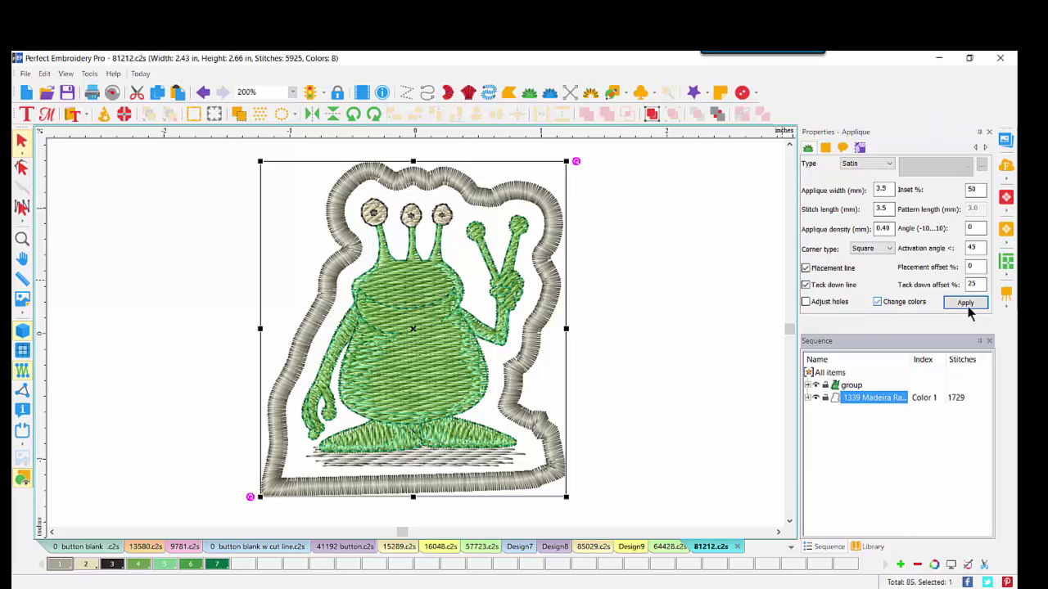
{"action": "left_click", "coordinate": [979, 303]}
{"action": "double_click", "coordinate": [880, 228]}
{"action": "type", "text": ".3"}
{"action": "left_click", "coordinate": [964, 304]}
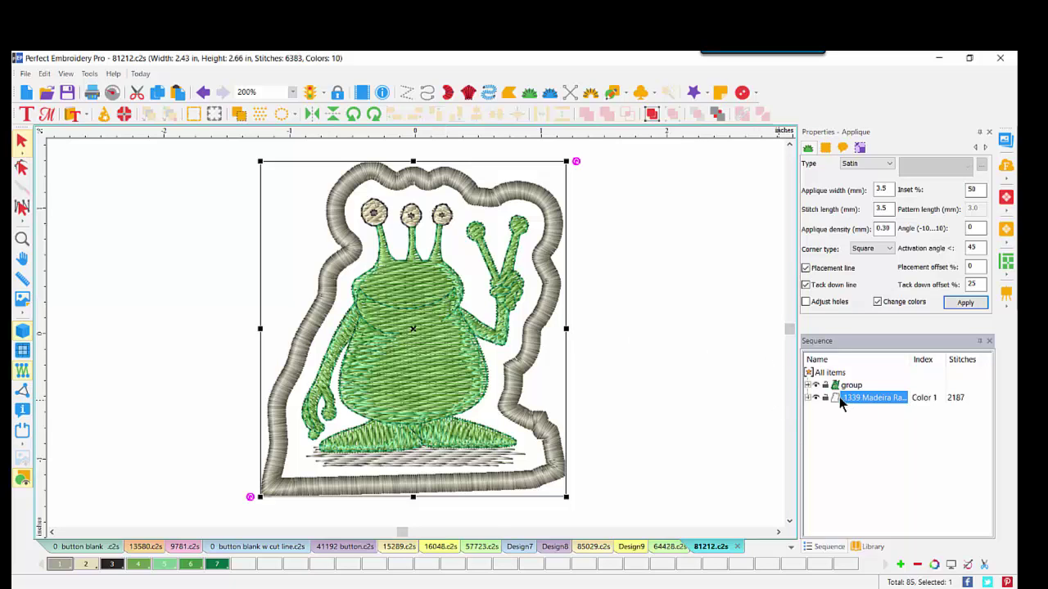
Step: Break up the alien's applique path and move the design group in the sequence to between the tack-down line and the satin border
{"action": "left_click", "coordinate": [808, 398]}
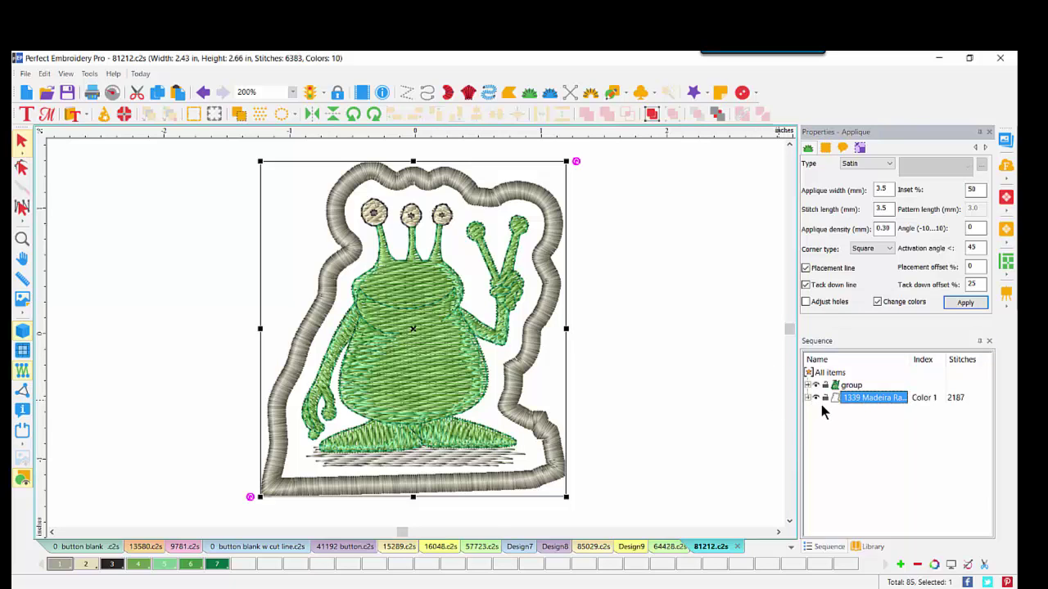
{"action": "left_click", "coordinate": [837, 410]}
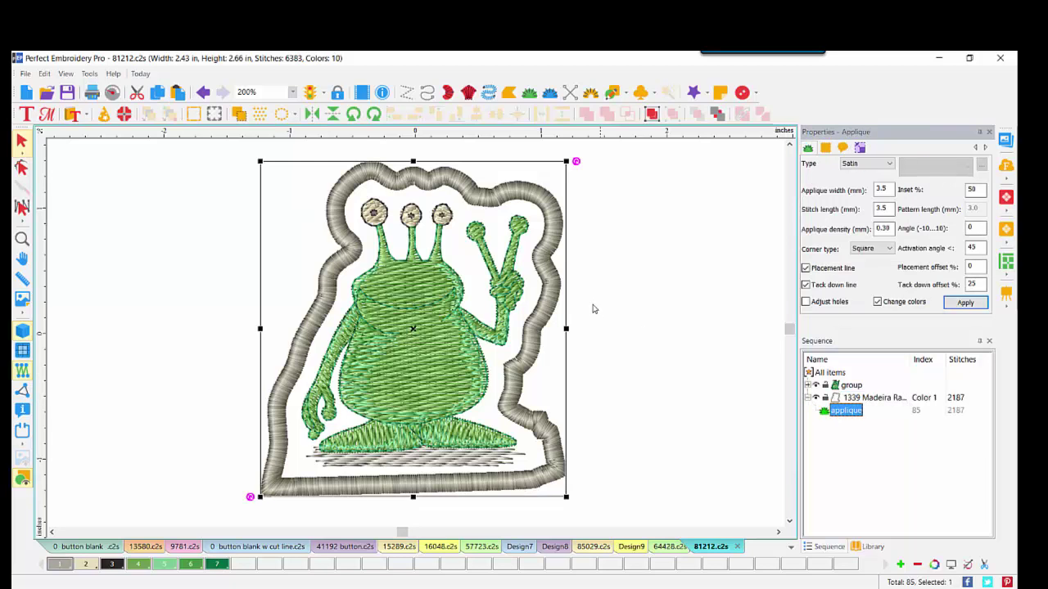
{"action": "right_click", "coordinate": [534, 260]}
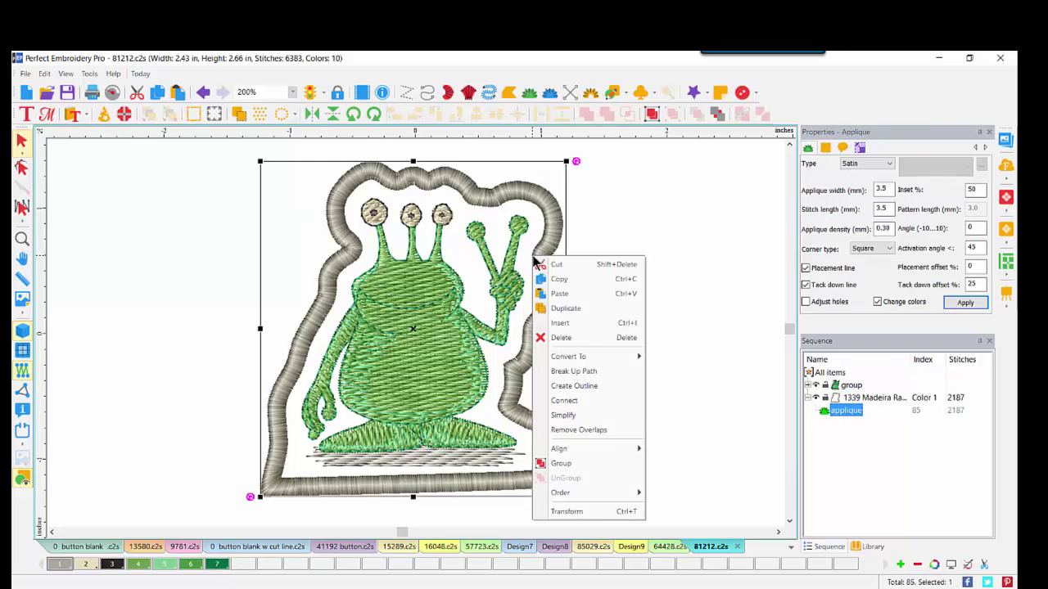
{"action": "left_click", "coordinate": [582, 370]}
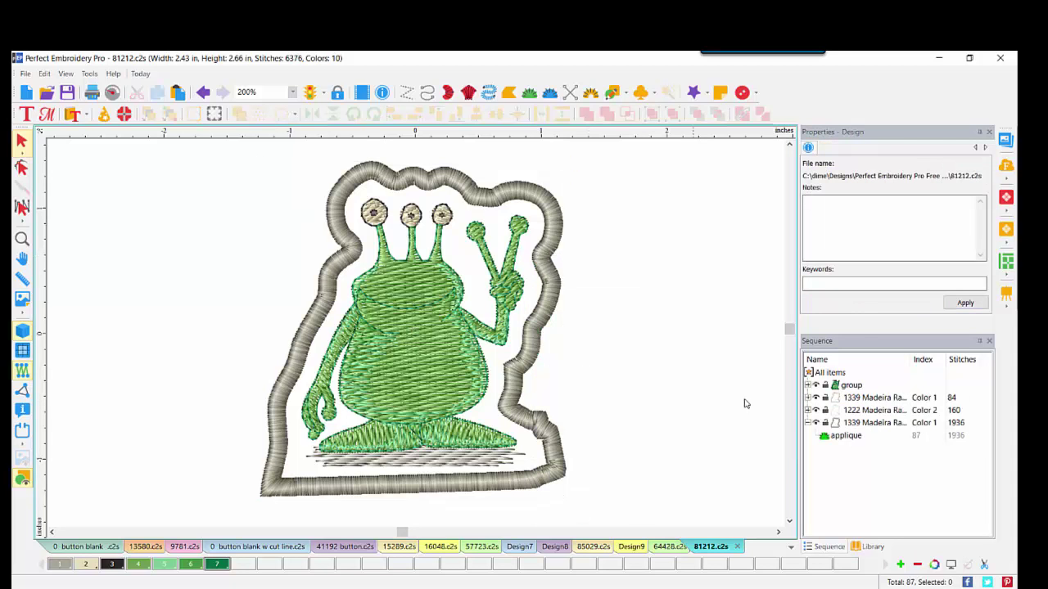
{"action": "left_click", "coordinate": [852, 387]}
{"action": "left_click_drag", "start_coordinate": [851, 391], "coordinate": [856, 421]}
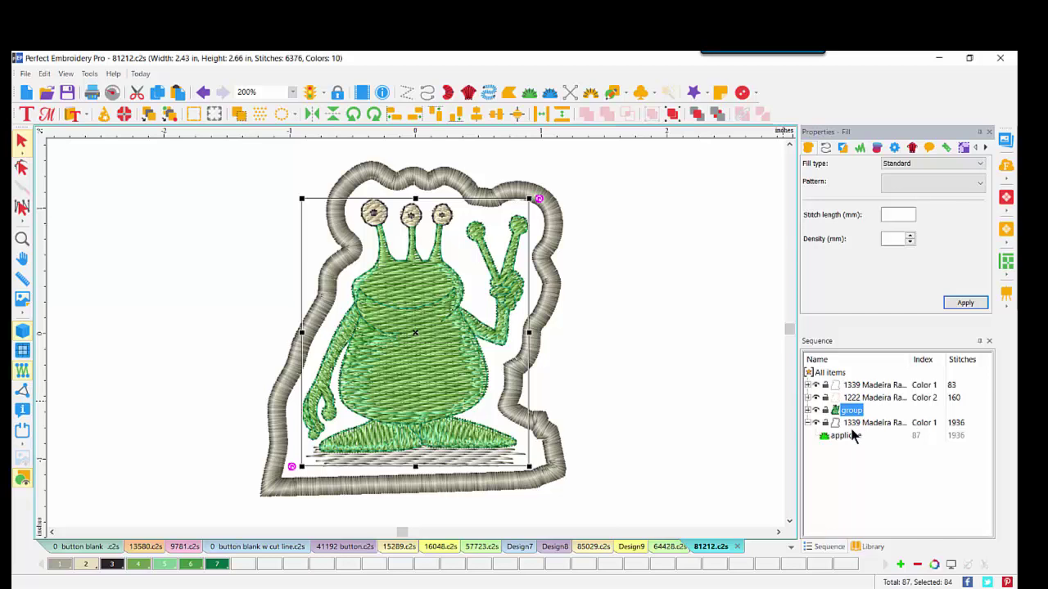
{"action": "left_click", "coordinate": [659, 319]}
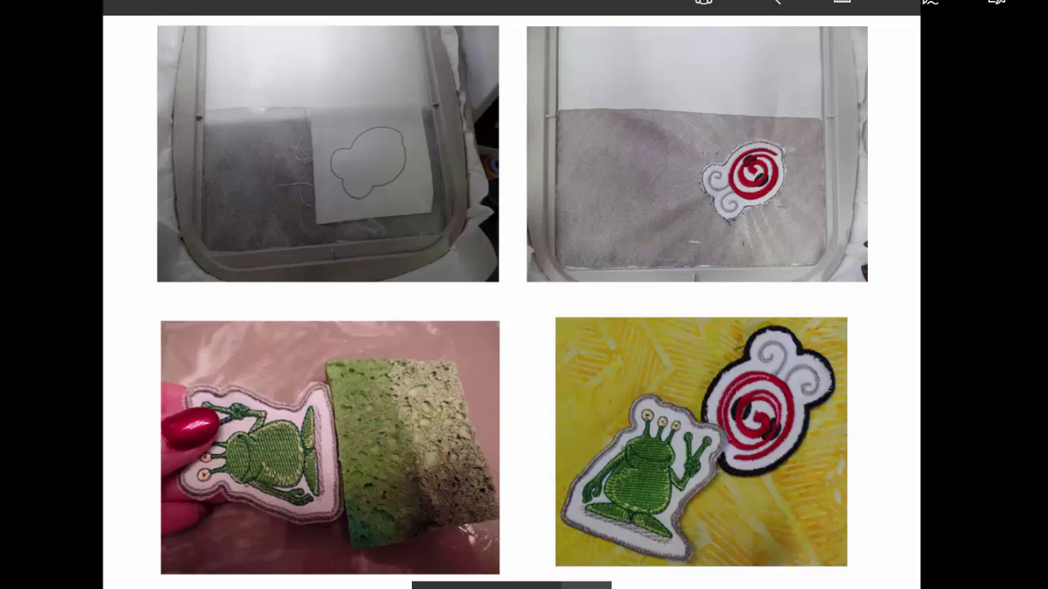
Step: Open the design file 3 Mendhi Pendant.c2s
{"action": "scroll", "coordinate": [439, 277], "scroll_direction": "down", "scroll_amount": 1}
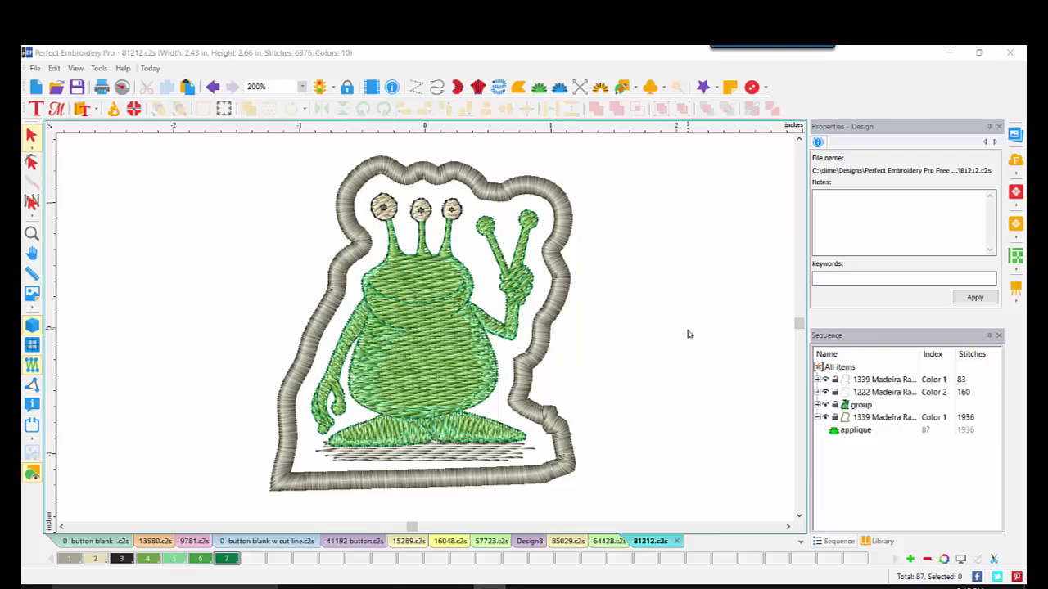
{"action": "left_click", "coordinate": [57, 88]}
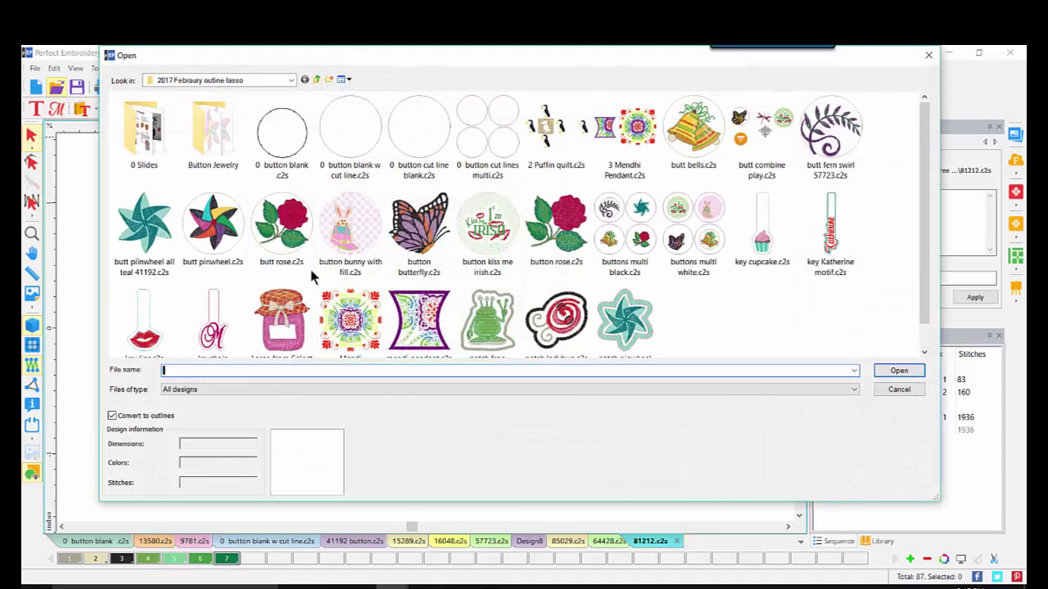
{"action": "double_click", "coordinate": [622, 131]}
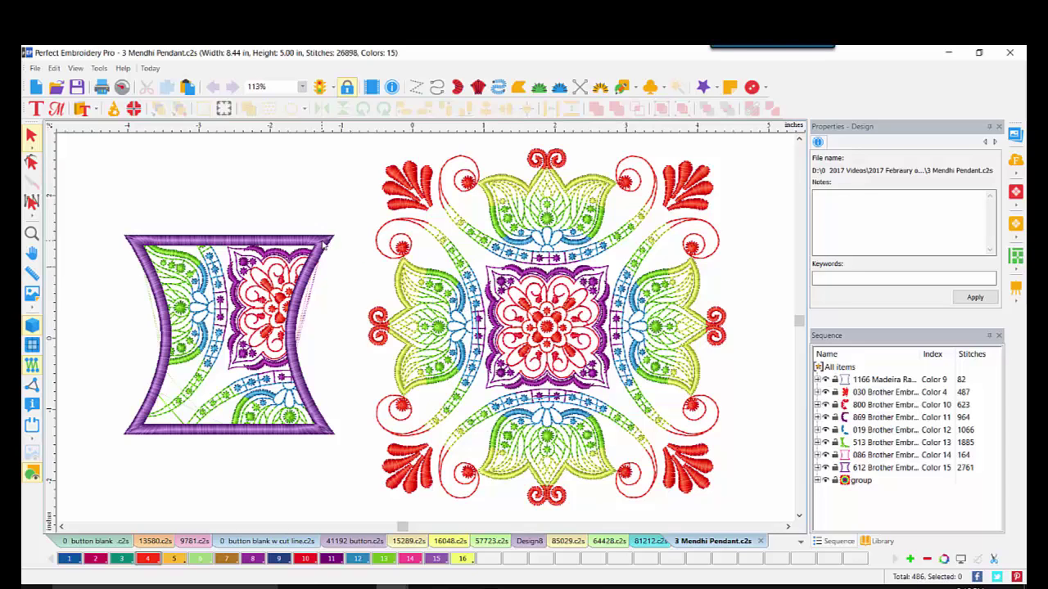
Step: Copy and paste the pendant's purple satin border, and position the copy over the left and centre of the full Mendhi design
{"action": "left_click", "coordinate": [875, 468]}
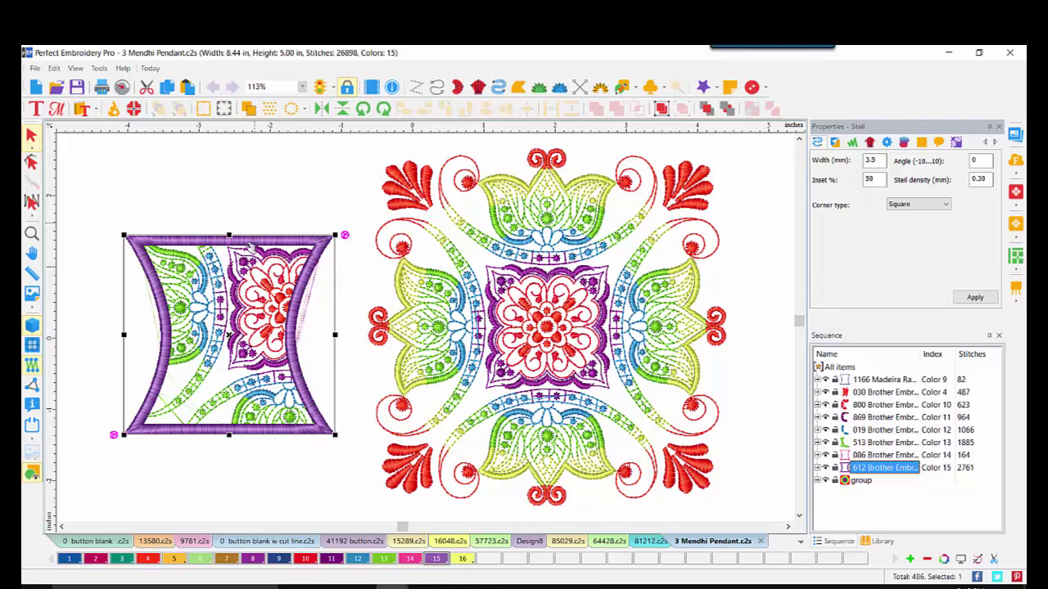
{"action": "left_click", "coordinate": [166, 90]}
{"action": "left_click", "coordinate": [187, 86]}
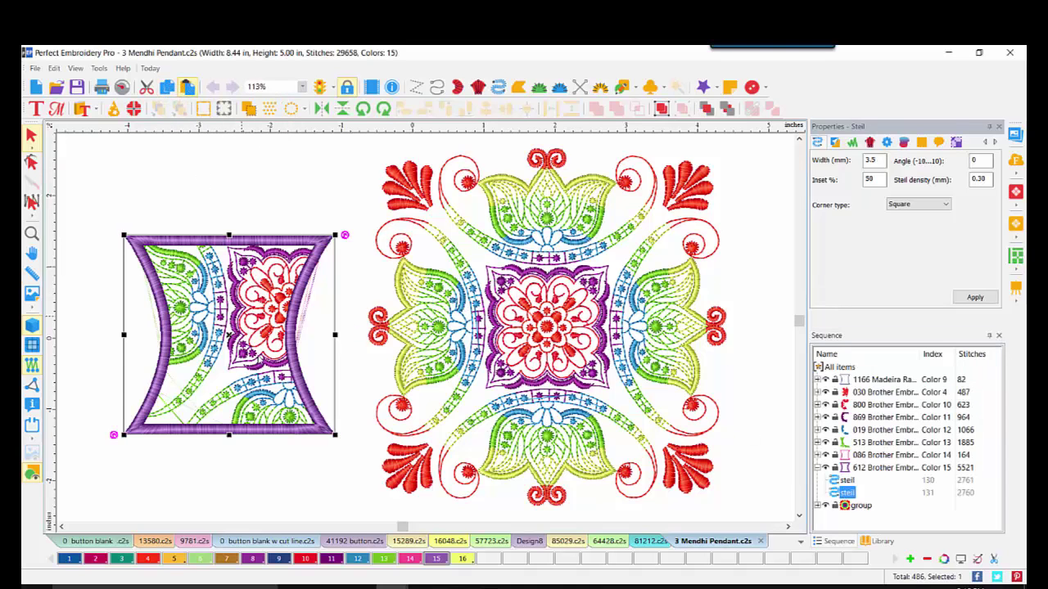
{"action": "left_click_drag", "start_coordinate": [321, 366], "coordinate": [572, 368]}
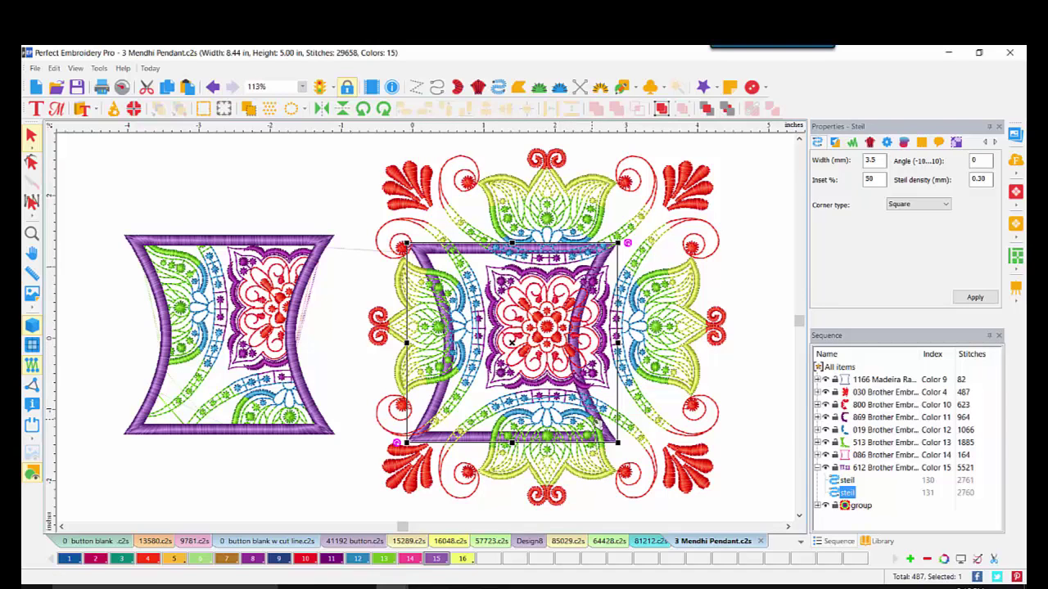
{"action": "left_click_drag", "start_coordinate": [594, 414], "coordinate": [576, 418]}
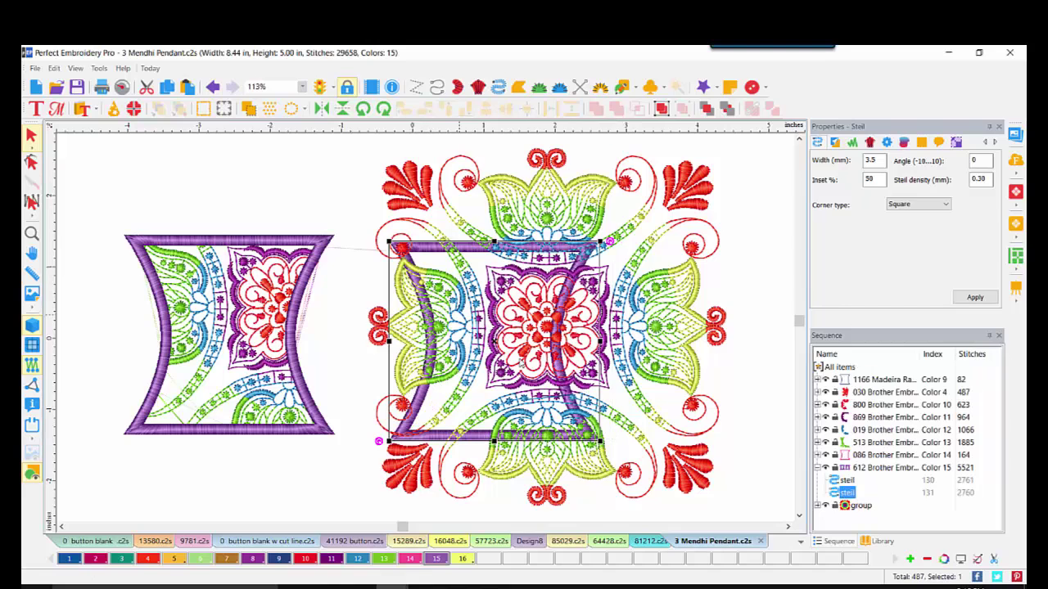
{"action": "left_click_drag", "start_coordinate": [438, 447], "coordinate": [437, 452]}
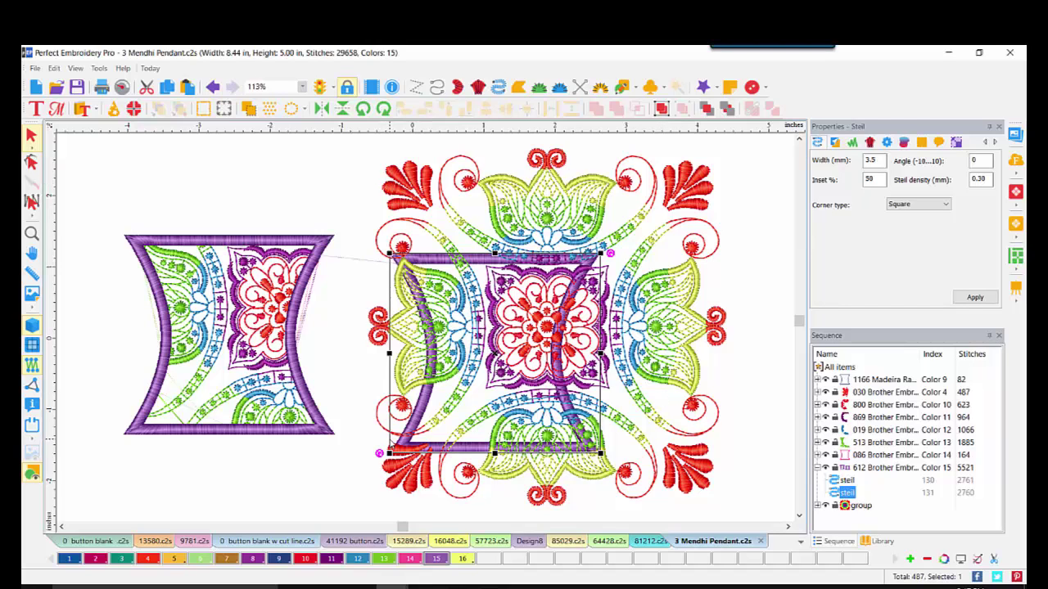
Step: Group all parts of the finished pendant beside the full Mendhi design
{"action": "left_click", "coordinate": [442, 442]}
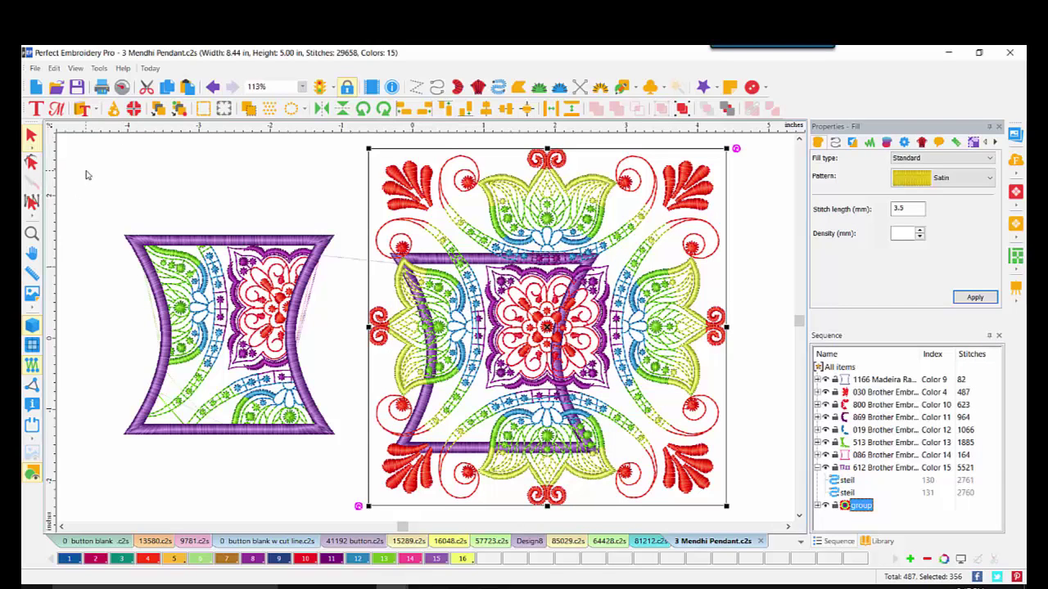
{"action": "left_click_drag", "start_coordinate": [83, 155], "coordinate": [353, 475]}
{"action": "left_click", "coordinate": [661, 109]}
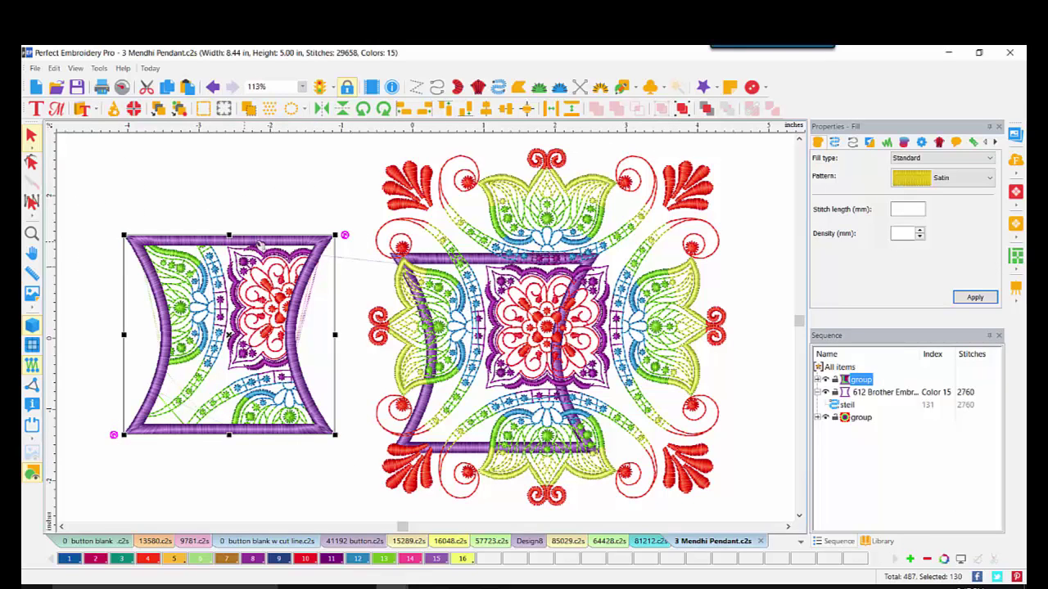
Step: Ungroup the full Mendhi design into its separate color blocks and clear the selection
{"action": "left_click", "coordinate": [859, 418]}
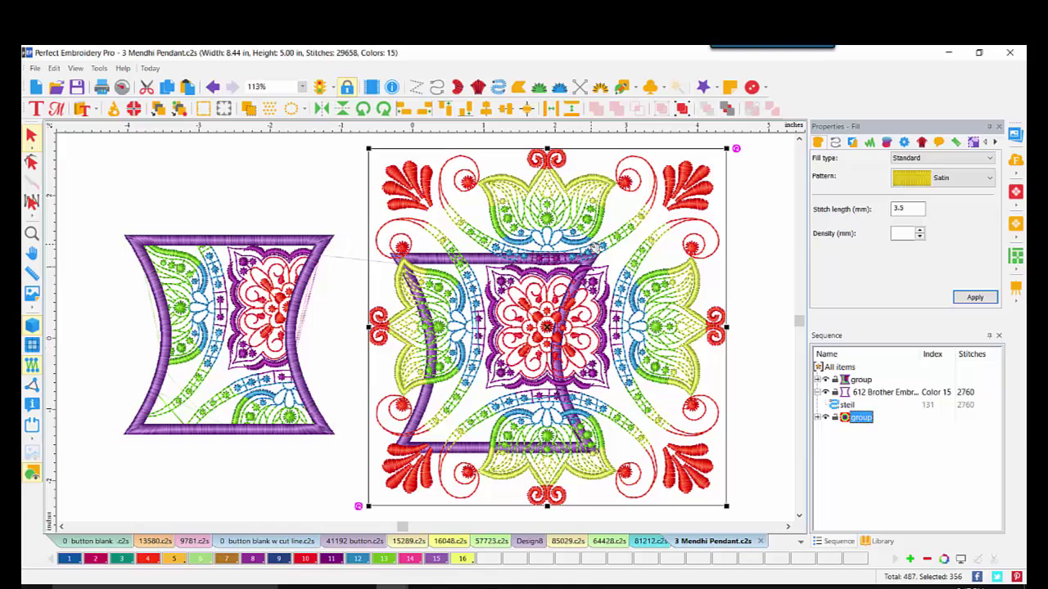
{"action": "left_click", "coordinate": [681, 111]}
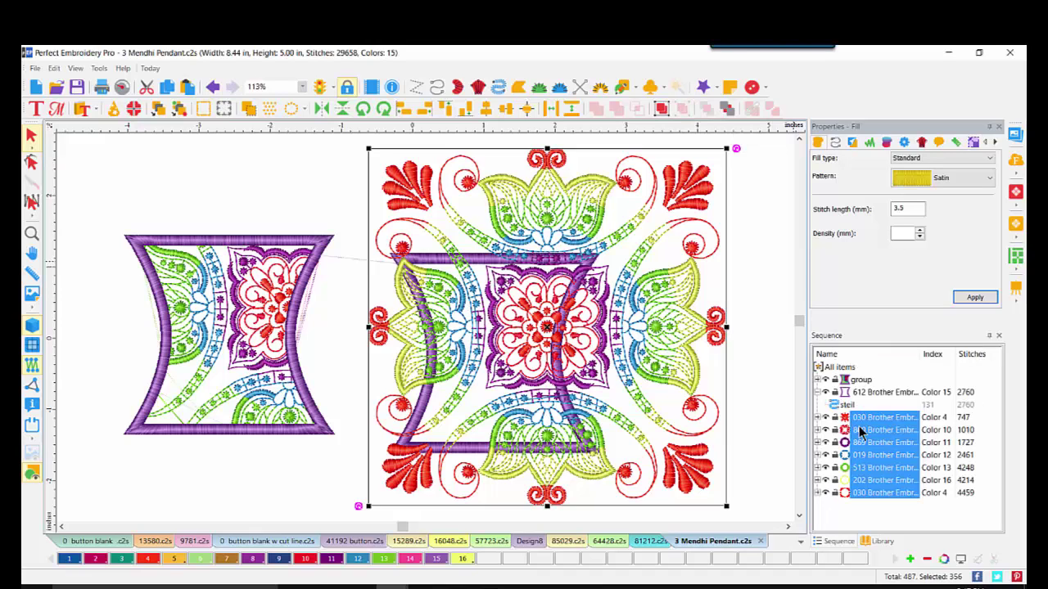
{"action": "key", "text": "Escape"}
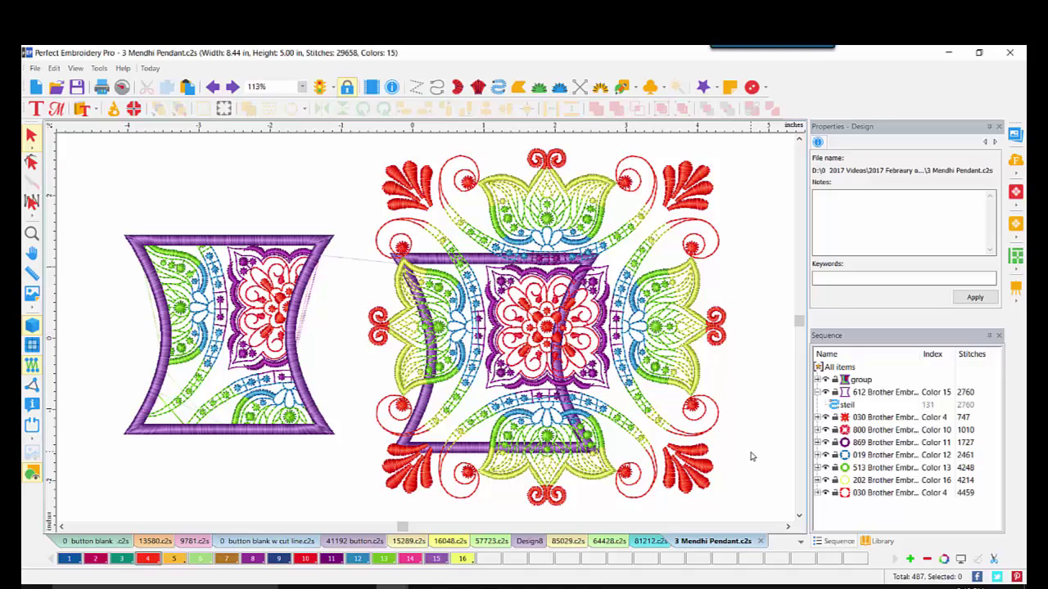
Step: Delete the last red color block containing the Mendhi design's outer corner motifs and scrolls, and collapse the expanded sequence list
{"action": "left_click", "coordinate": [860, 493]}
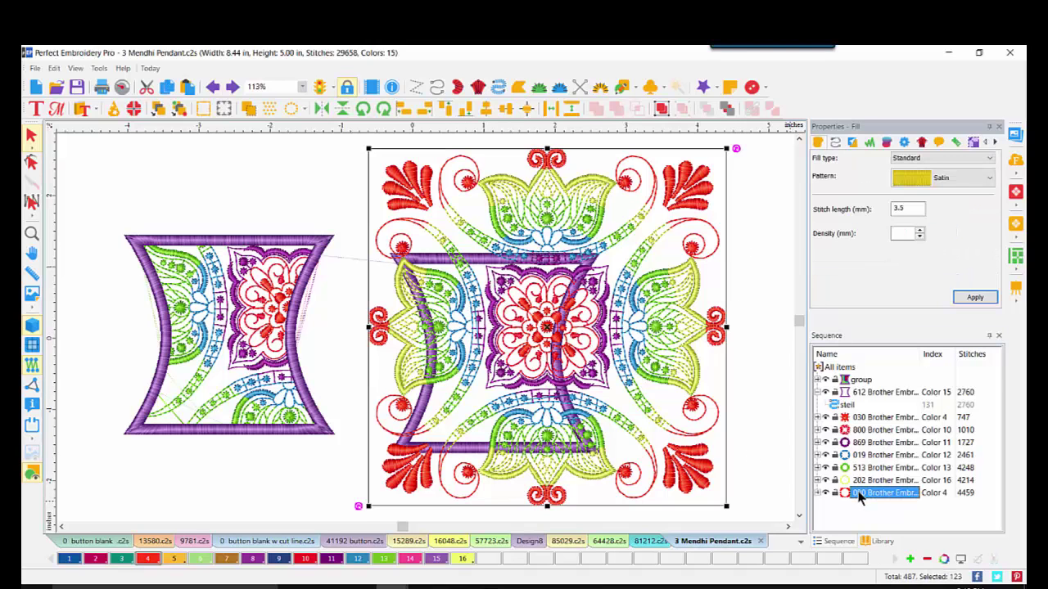
{"action": "key", "text": "Delete"}
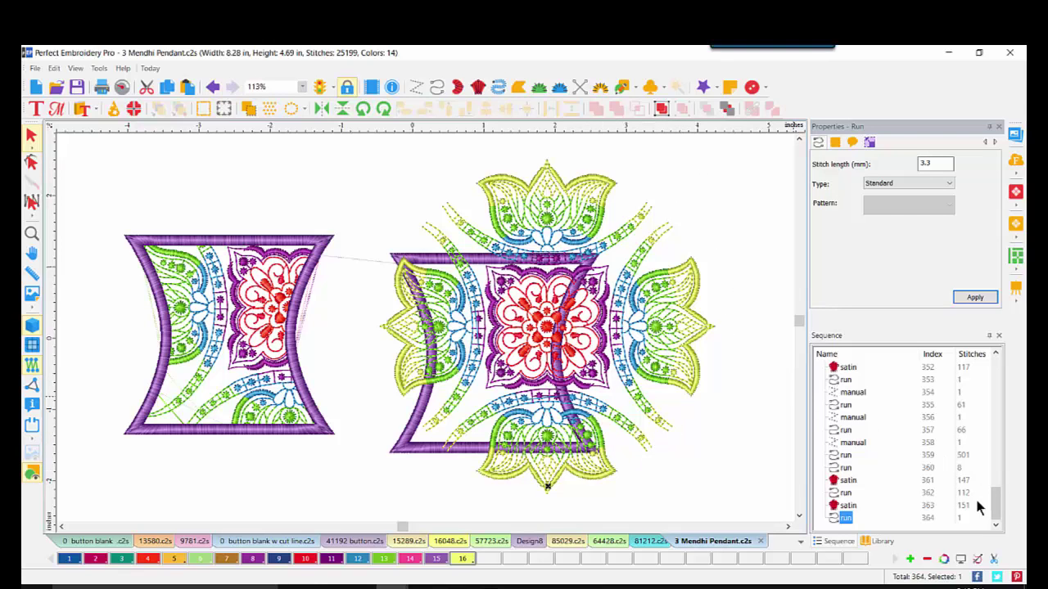
{"action": "left_click_drag", "start_coordinate": [994, 499], "coordinate": [1006, 370]}
{"action": "left_click", "coordinate": [817, 468]}
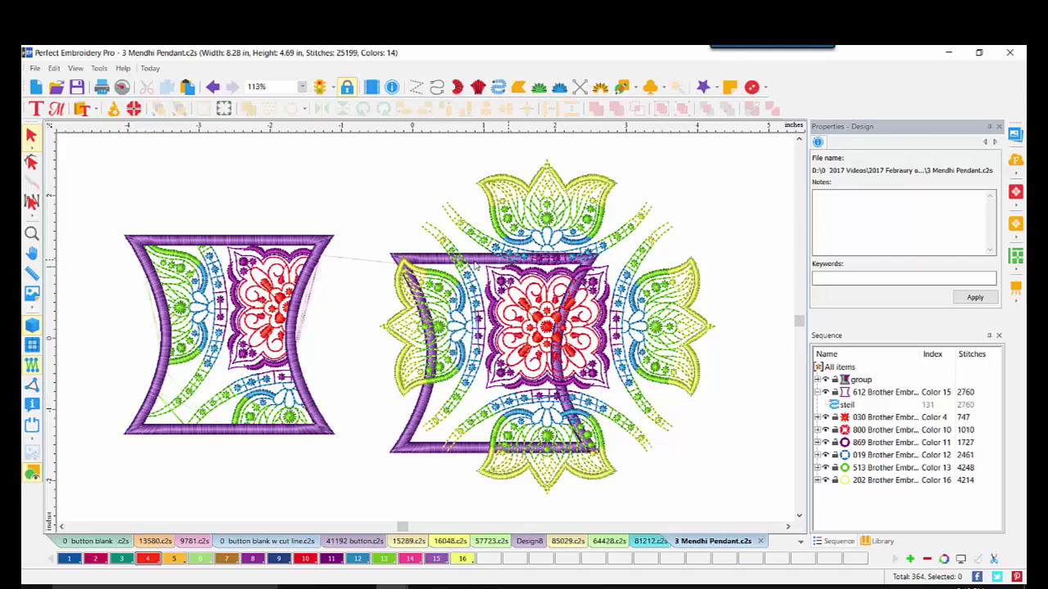
Step: Hide the purple border copy over the Mendhi design and make hidden objects appear faded
{"action": "left_click", "coordinate": [852, 393]}
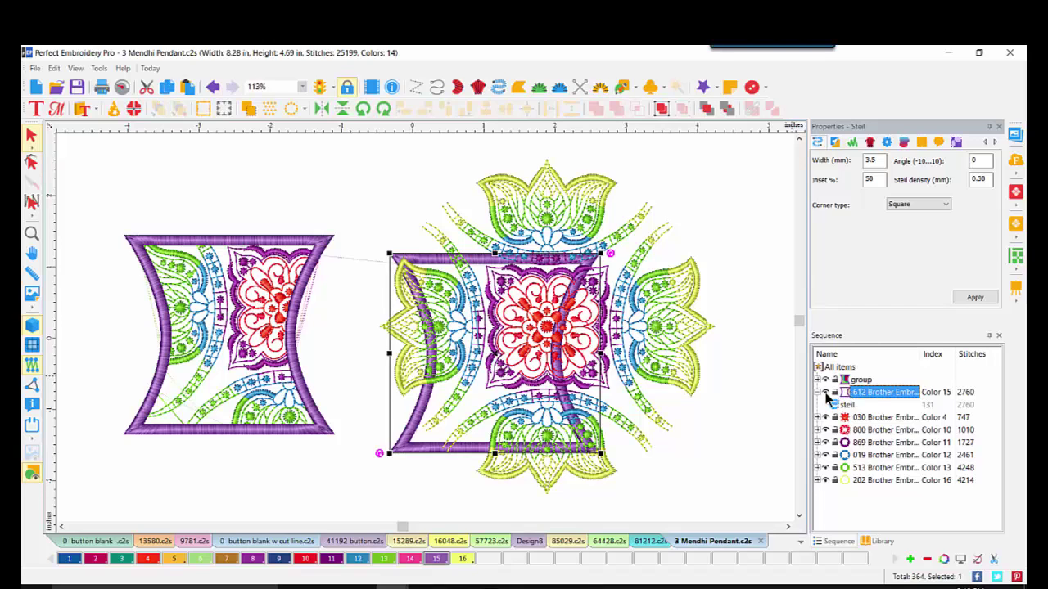
{"action": "left_click", "coordinate": [827, 393]}
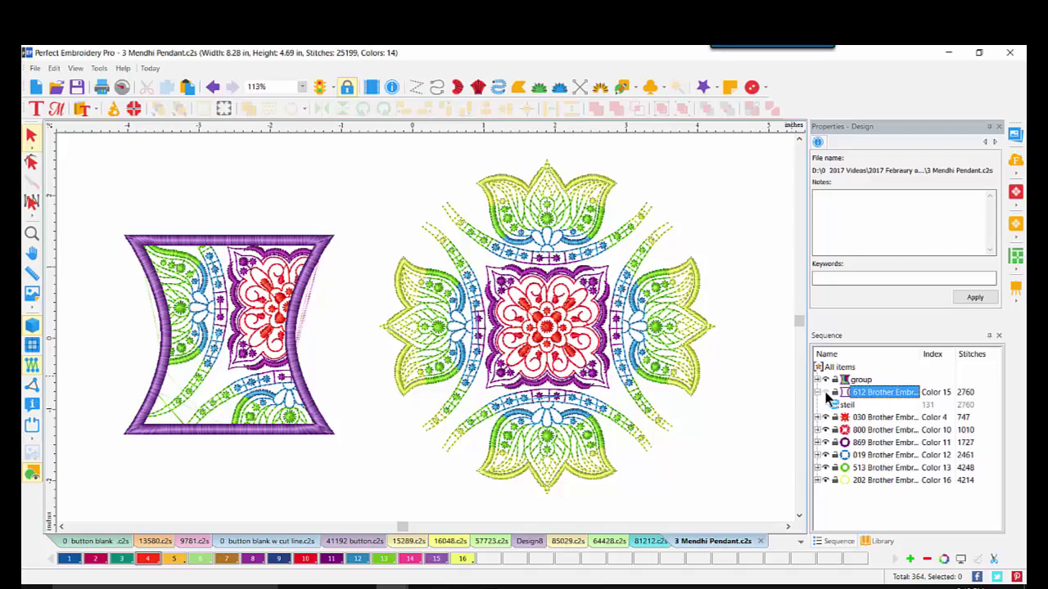
{"action": "right_click", "coordinate": [829, 396]}
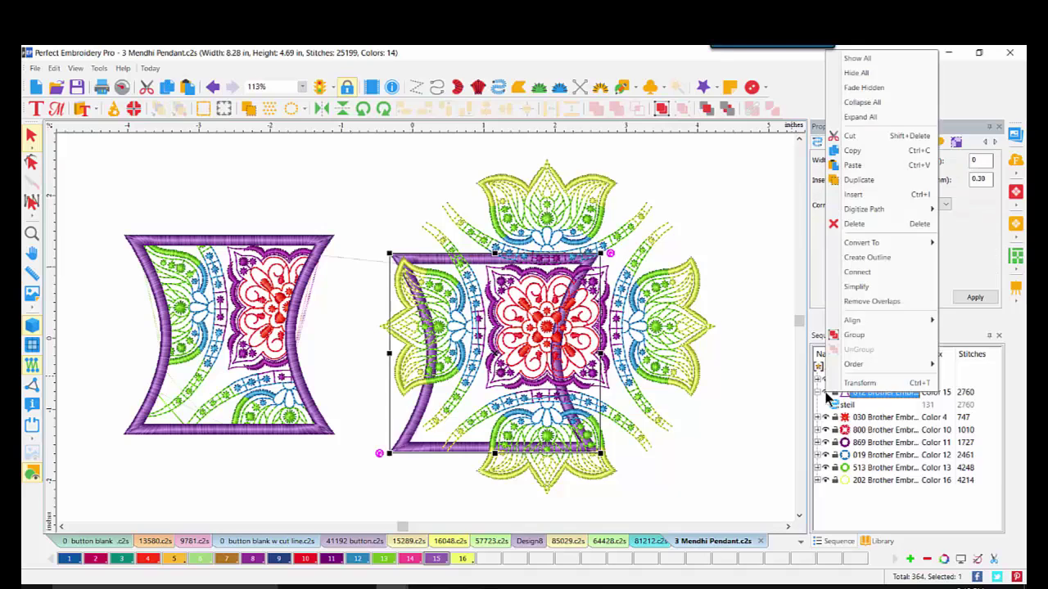
{"action": "left_click", "coordinate": [873, 89]}
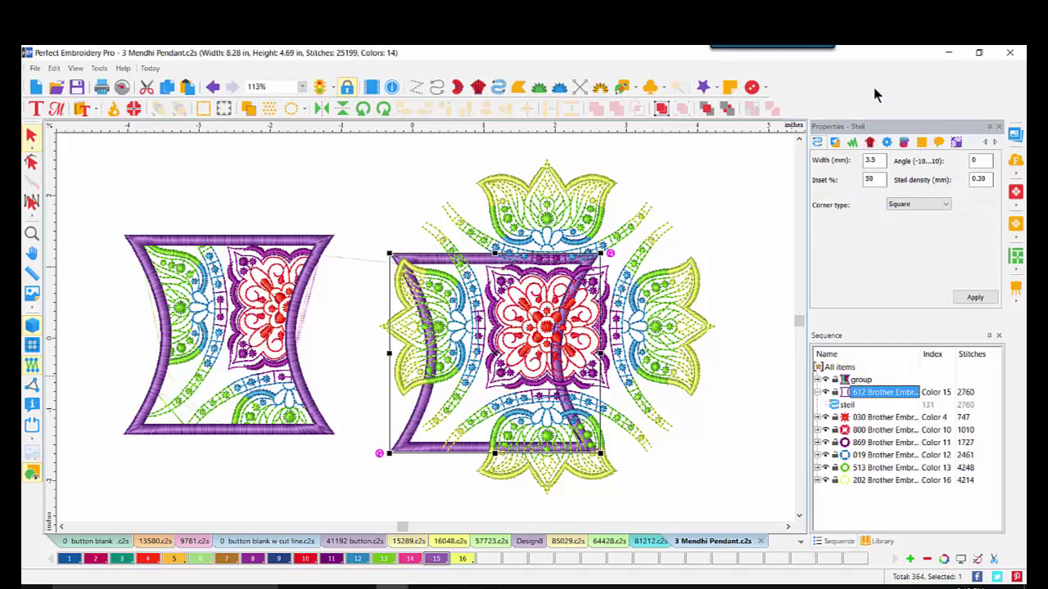
{"action": "left_click", "coordinate": [827, 394]}
{"action": "left_click", "coordinate": [827, 394]}
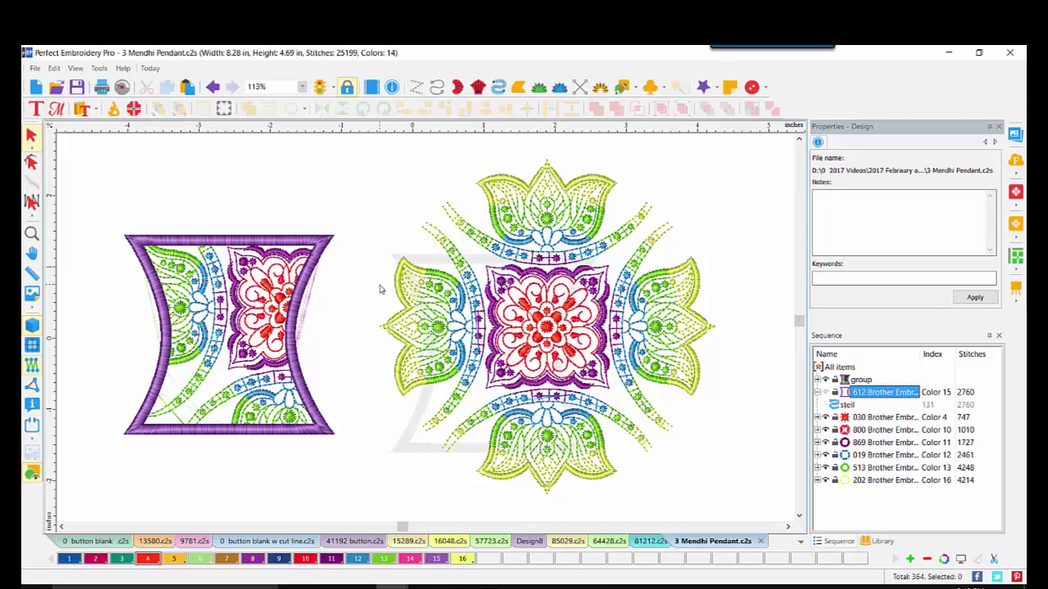
Step: Lasso the stitches of the upper lotus and the curved band beneath it, and delete them
{"action": "left_click", "coordinate": [31, 233]}
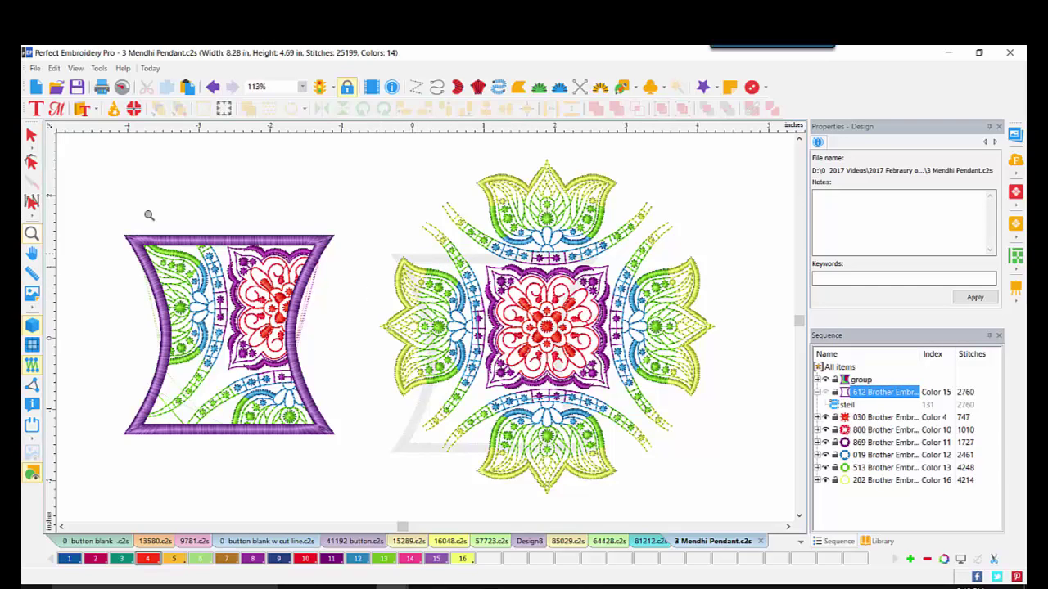
{"action": "left_click", "coordinate": [556, 187]}
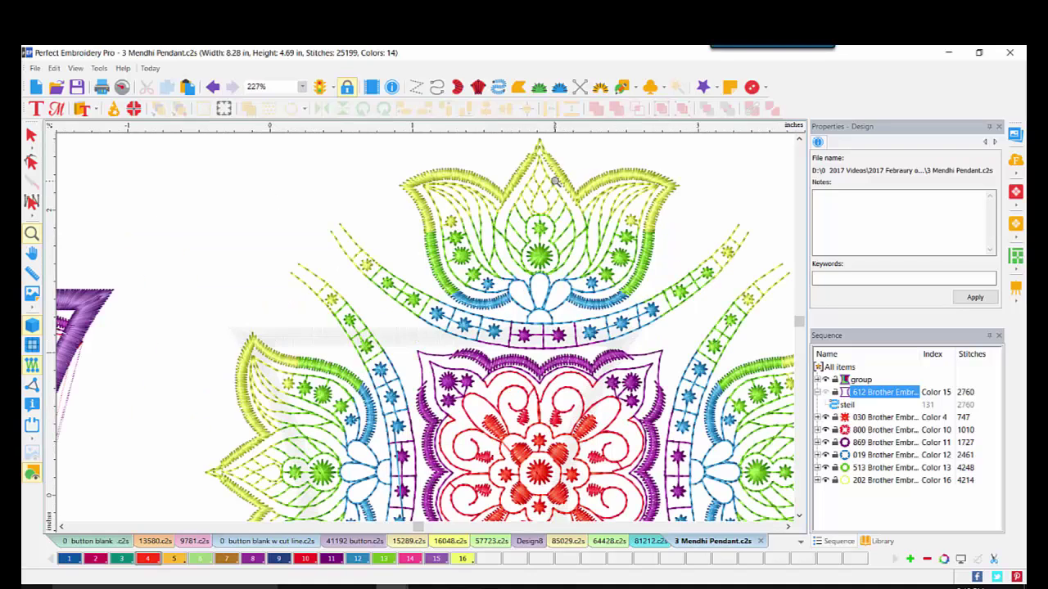
{"action": "left_click", "coordinate": [615, 238]}
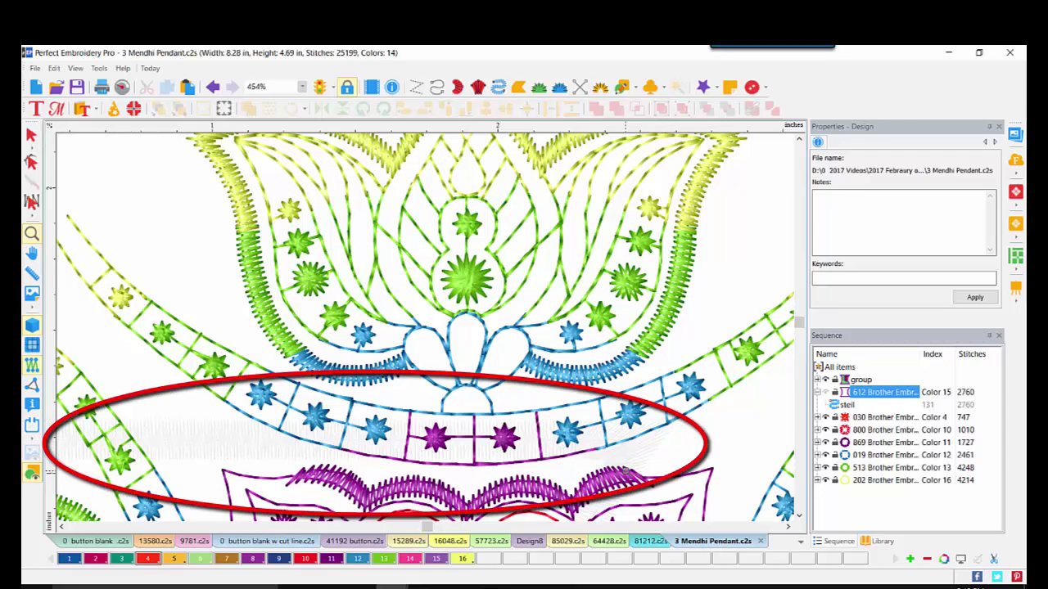
{"action": "right_click", "coordinate": [546, 283]}
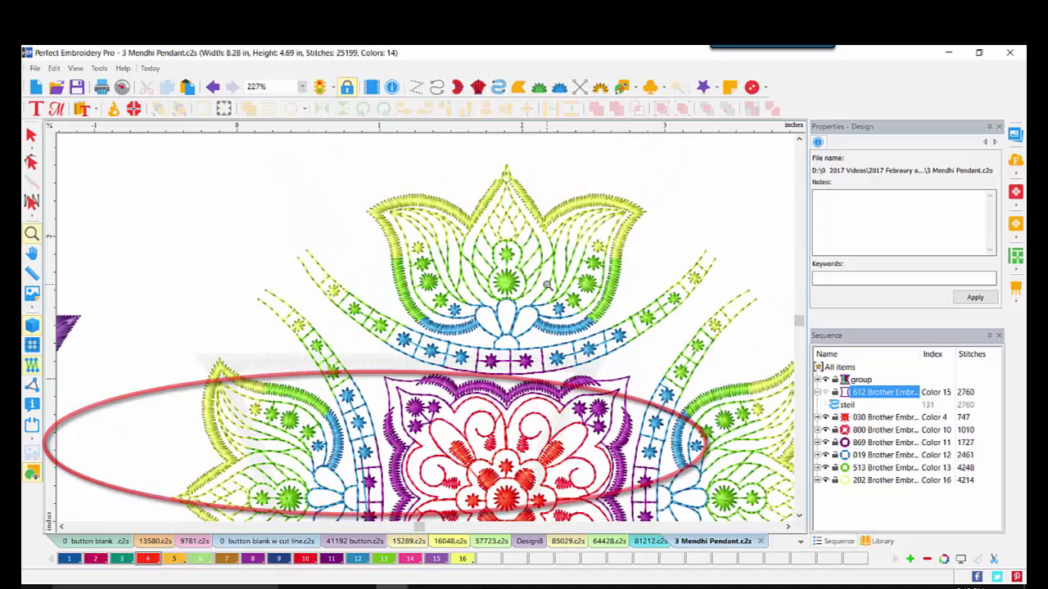
{"action": "left_click", "coordinate": [32, 253]}
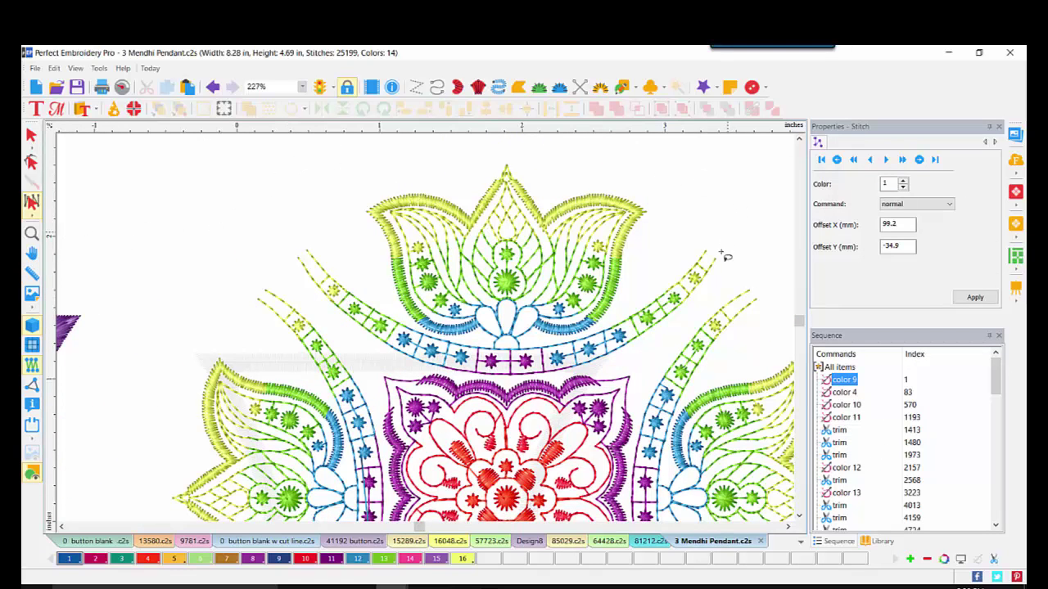
{"action": "mouse_move", "coordinate": [723, 288]}
{"action": "left_mouse_down"}
{"action": "mouse_move", "coordinate": [742, 233]}
{"action": "mouse_move", "coordinate": [625, 149]}
{"action": "mouse_move", "coordinate": [372, 166]}
{"action": "mouse_move", "coordinate": [323, 178]}
{"action": "mouse_move", "coordinate": [289, 205]}
{"action": "mouse_move", "coordinate": [288, 264]}
{"action": "mouse_move", "coordinate": [329, 319]}
{"action": "mouse_move", "coordinate": [383, 352]}
{"action": "mouse_move", "coordinate": [461, 377]}
{"action": "mouse_move", "coordinate": [567, 376]}
{"action": "mouse_move", "coordinate": [637, 356]}
{"action": "mouse_move", "coordinate": [701, 305]}
{"action": "mouse_move", "coordinate": [741, 239]}
{"action": "left_mouse_up"}
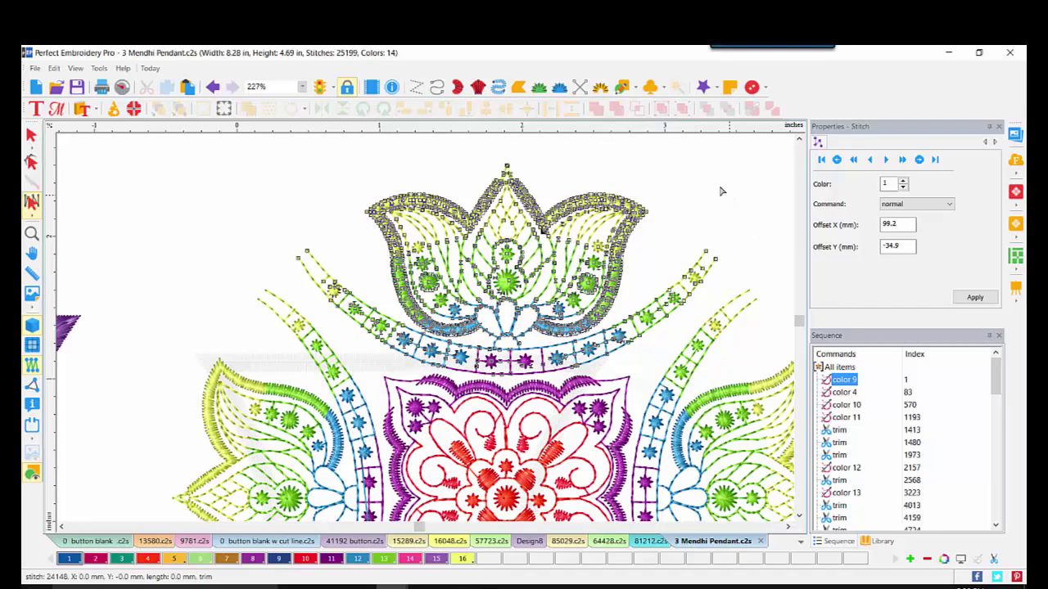
{"action": "key", "text": "Delete"}
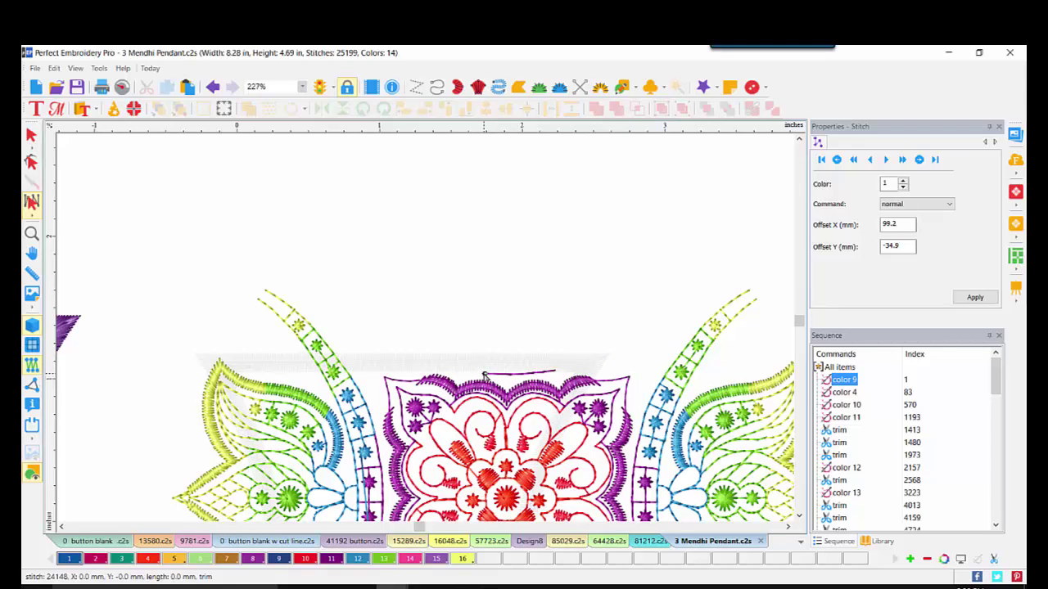
Step: Delete the leftover purple stitch points above the central square motif
{"action": "left_click", "coordinate": [540, 366]}
{"action": "key", "text": "Delete"}
{"action": "key", "text": "Delete"}
{"action": "key", "text": "Delete"}
{"action": "key", "text": "Delete"}
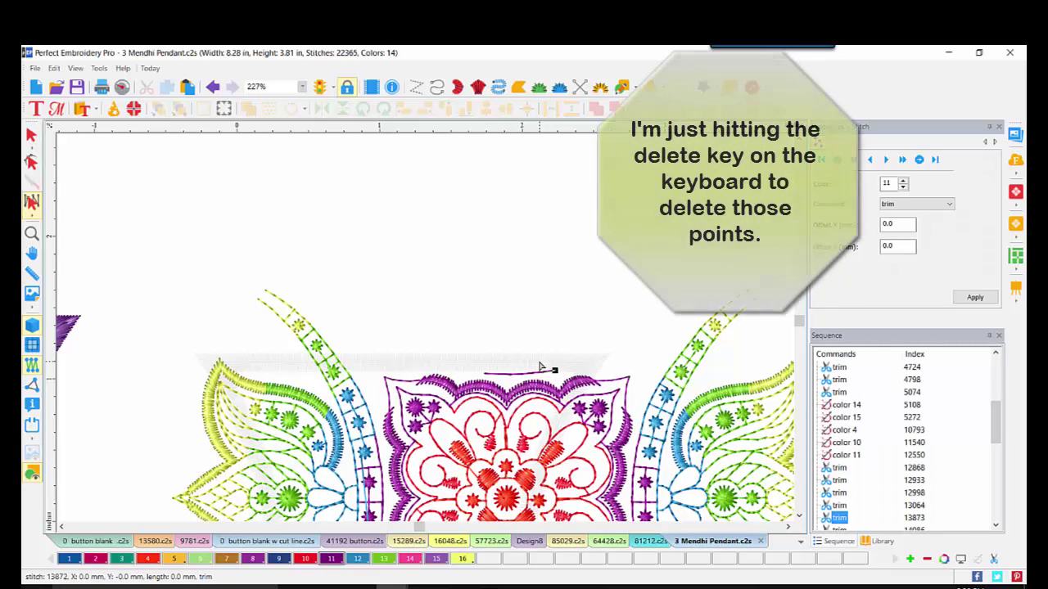
{"action": "key", "text": "Delete"}
{"action": "key", "text": "Delete"}
{"action": "key", "text": "Delete"}
{"action": "key", "text": "Delete"}
{"action": "key", "text": "Delete"}
{"action": "key", "text": "Delete"}
{"action": "key", "text": "Delete"}
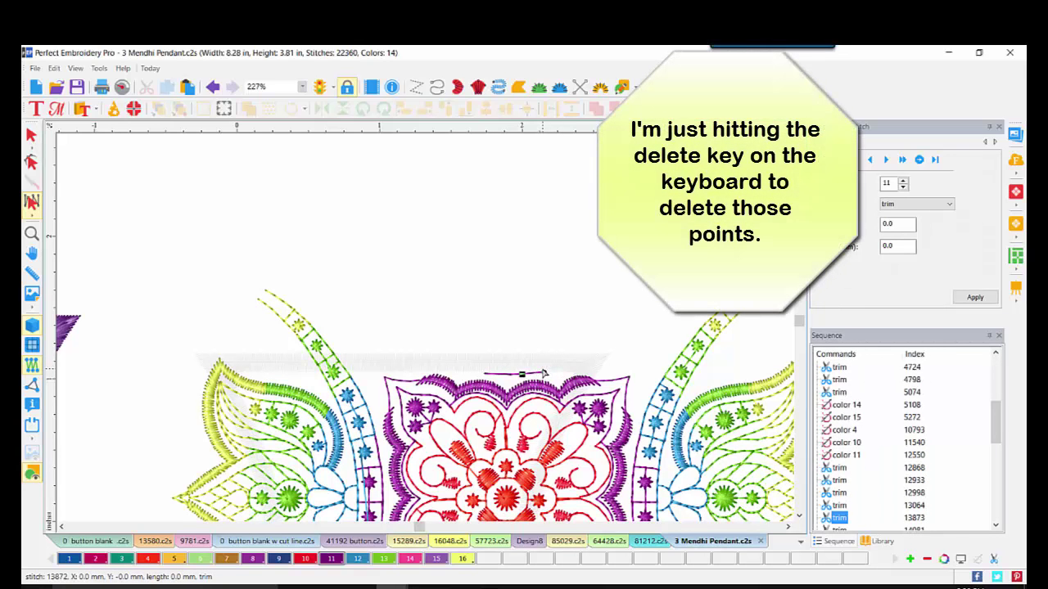
{"action": "key", "text": "Delete"}
{"action": "key", "text": "Delete"}
{"action": "key", "text": "Delete"}
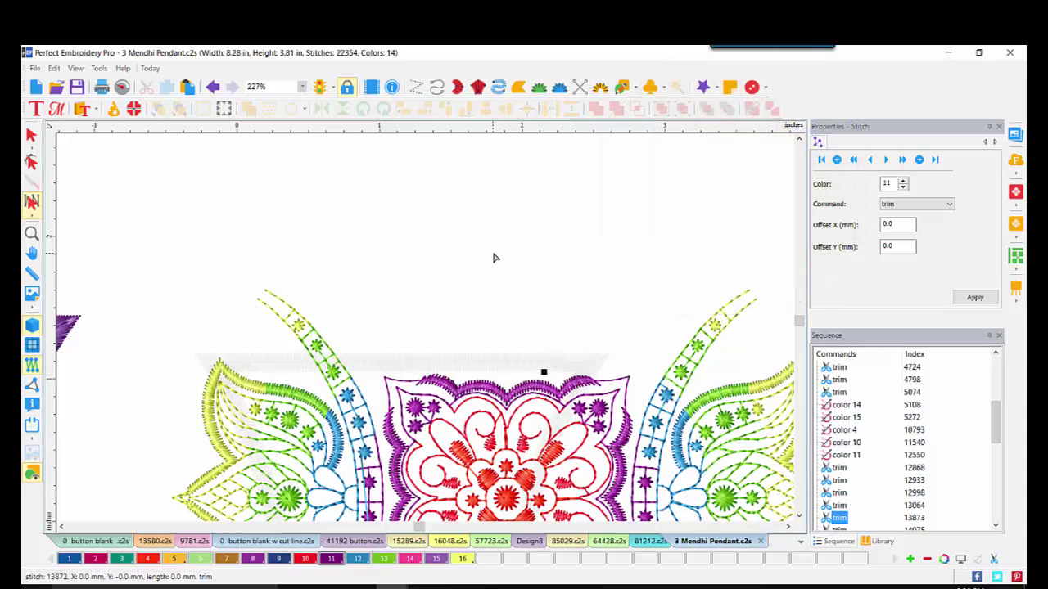
Step: Lasso the stitches of the design's right lotus and the curved band beside it, and delete them
{"action": "left_click", "coordinate": [799, 519]}
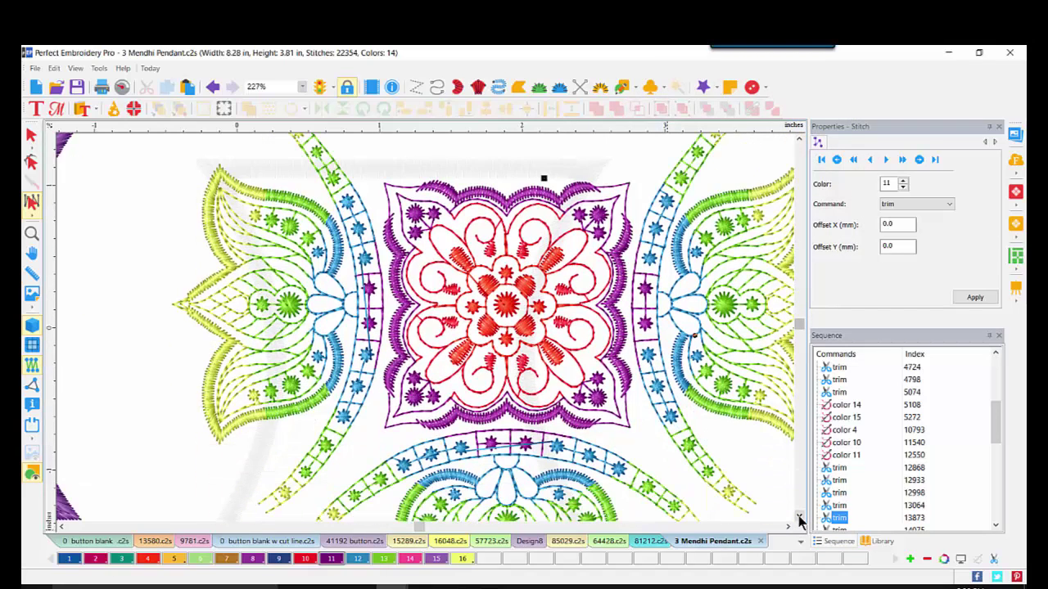
{"action": "left_click", "coordinate": [800, 520]}
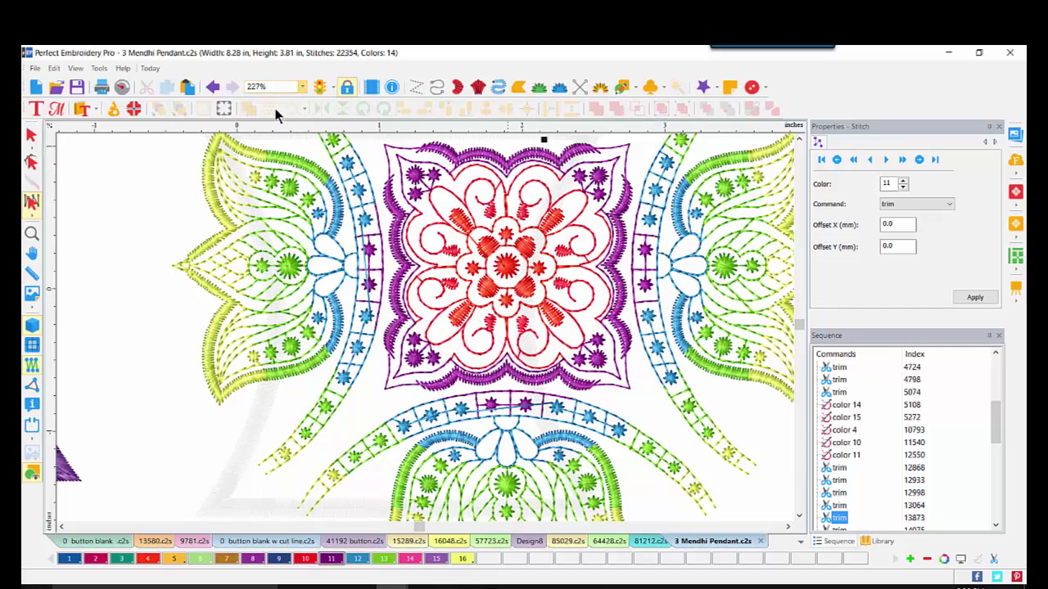
{"action": "left_click", "coordinate": [303, 87]}
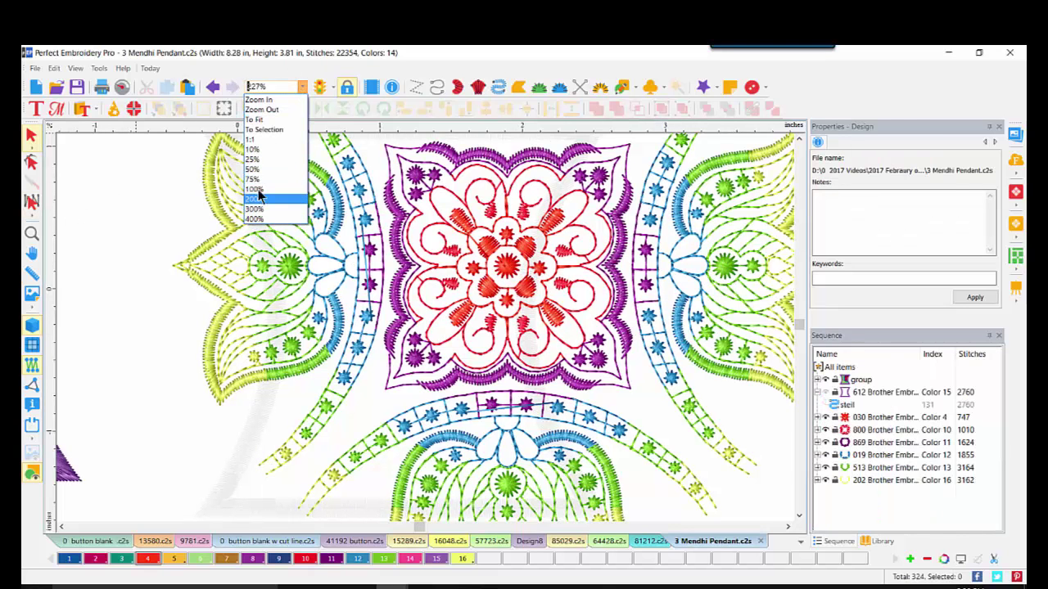
{"action": "left_click", "coordinate": [261, 204]}
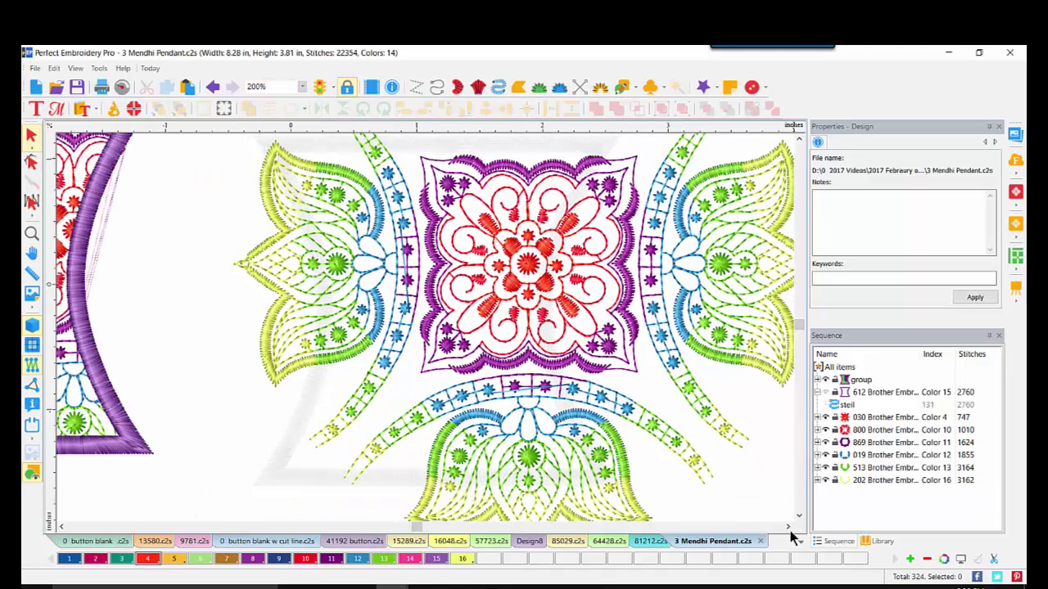
{"action": "left_click", "coordinate": [789, 528]}
{"action": "left_click", "coordinate": [789, 528]}
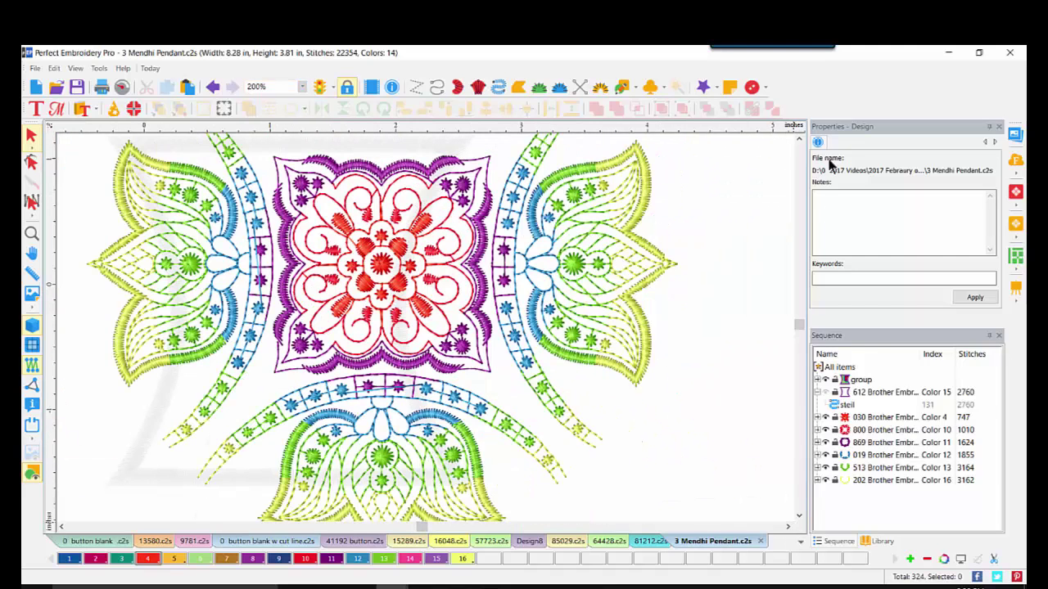
{"action": "left_click", "coordinate": [799, 139]}
{"action": "left_click", "coordinate": [799, 139]}
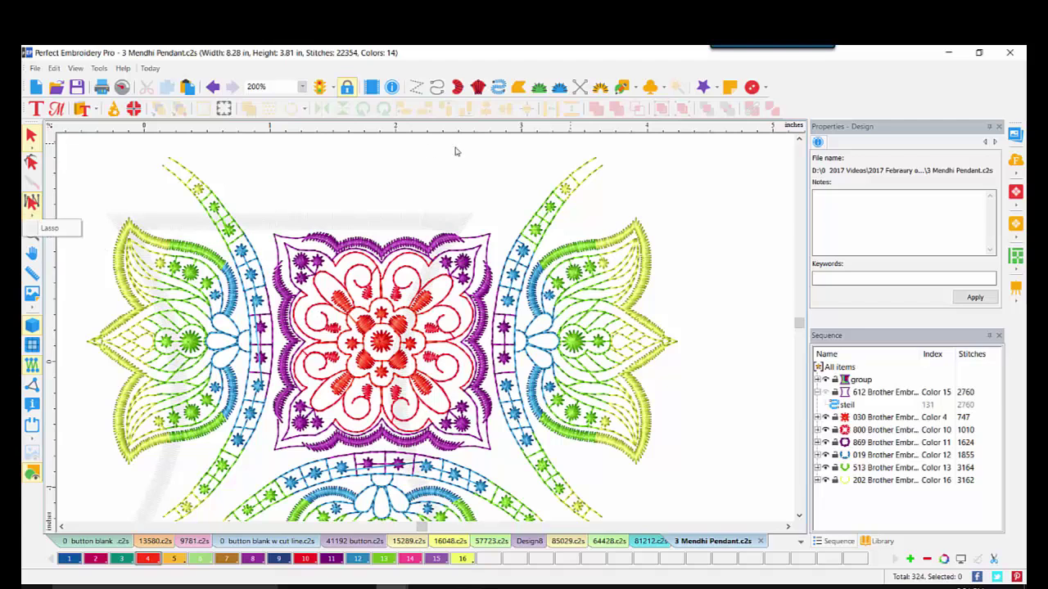
{"action": "key", "text": "F10"}
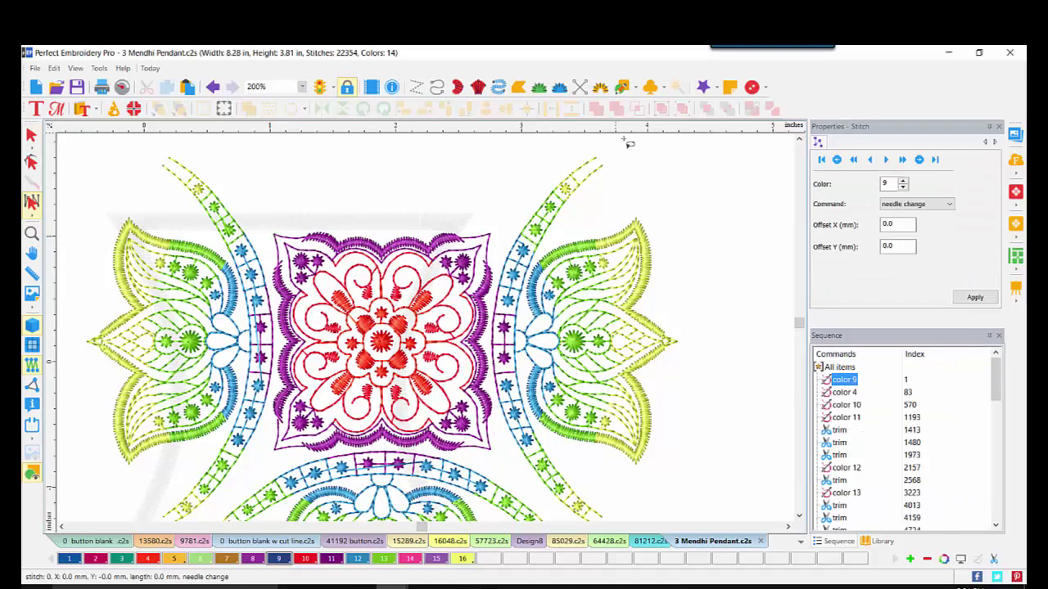
{"action": "mouse_move", "coordinate": [724, 176]}
{"action": "left_mouse_down"}
{"action": "mouse_move", "coordinate": [660, 157]}
{"action": "mouse_move", "coordinate": [558, 162]}
{"action": "mouse_move", "coordinate": [515, 204]}
{"action": "mouse_move", "coordinate": [487, 381]}
{"action": "mouse_move", "coordinate": [533, 496]}
{"action": "mouse_move", "coordinate": [679, 520]}
{"action": "mouse_move", "coordinate": [739, 222]}
{"action": "mouse_move", "coordinate": [702, 169]}
{"action": "mouse_move", "coordinate": [740, 153]}
{"action": "left_mouse_up"}
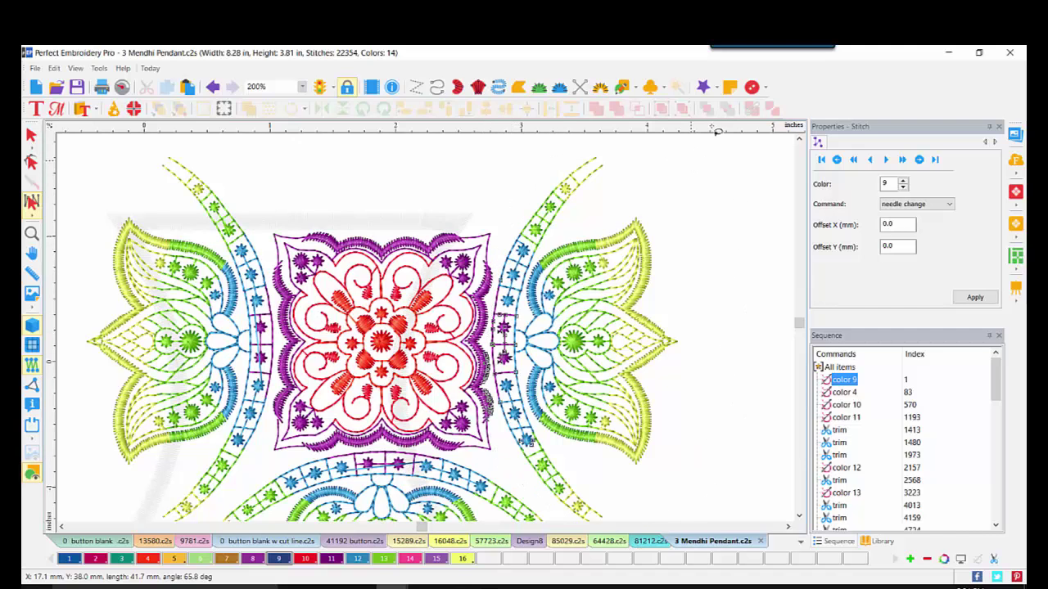
{"action": "key", "text": "Delete"}
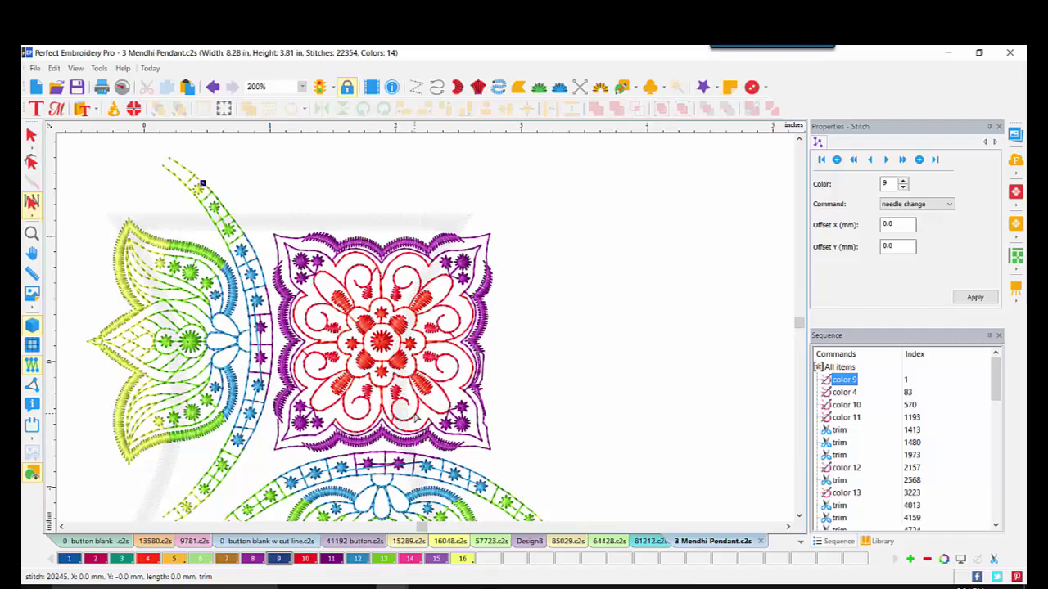
Step: Delete the lower lotus tips below the border's bottom edge and the right part of the lower lotus and band outside the border curve
{"action": "left_click", "coordinate": [799, 518]}
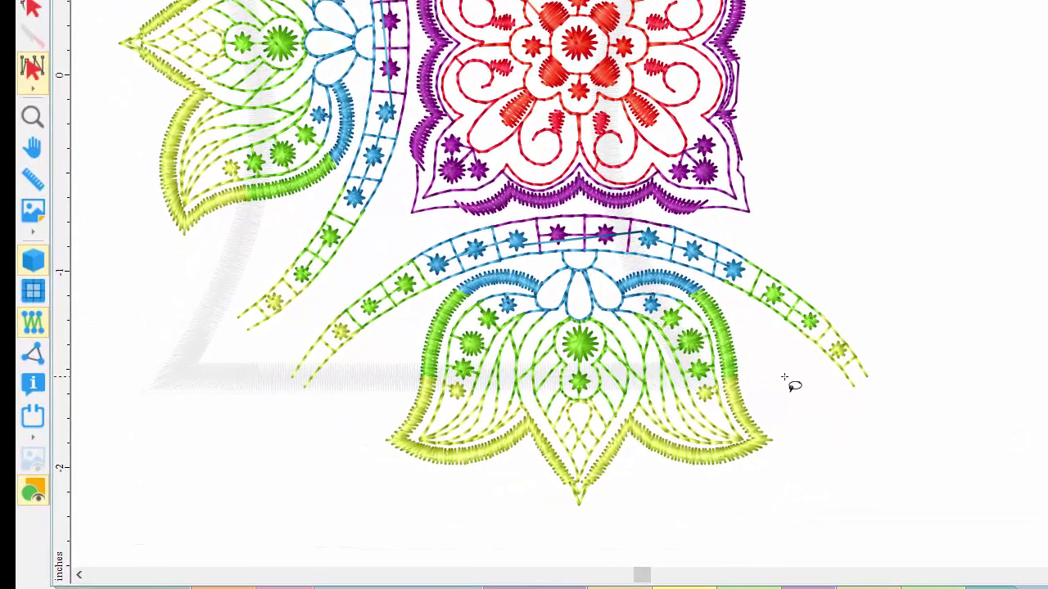
{"action": "mouse_move", "coordinate": [787, 373]}
{"action": "left_mouse_down"}
{"action": "mouse_move", "coordinate": [369, 379]}
{"action": "mouse_move", "coordinate": [334, 450]}
{"action": "mouse_move", "coordinate": [481, 535]}
{"action": "mouse_move", "coordinate": [680, 558]}
{"action": "mouse_move", "coordinate": [805, 486]}
{"action": "mouse_move", "coordinate": [805, 398]}
{"action": "mouse_move", "coordinate": [784, 370]}
{"action": "left_mouse_up"}
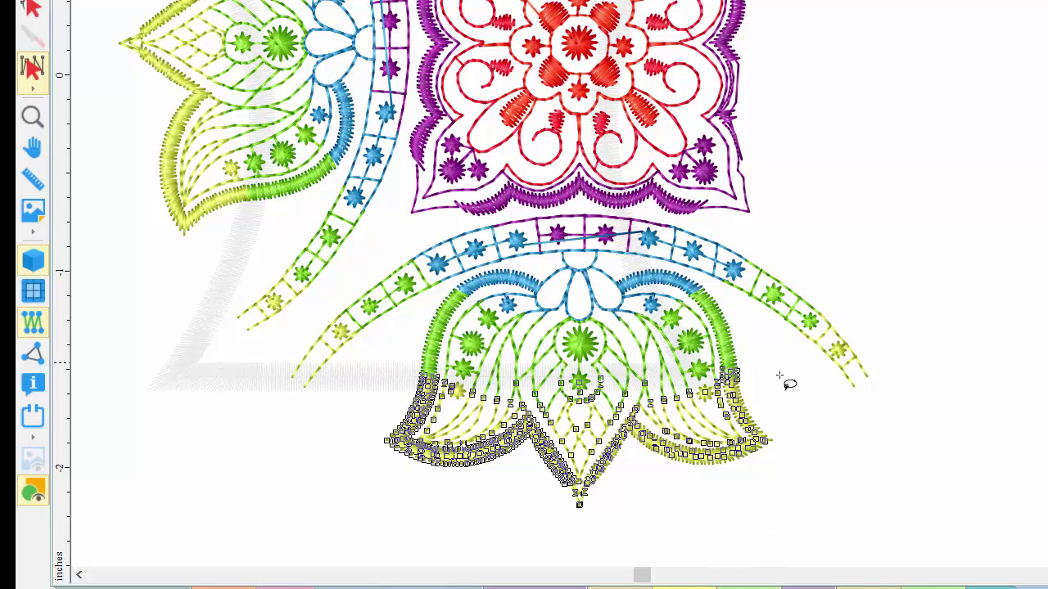
{"action": "key", "text": "Delete"}
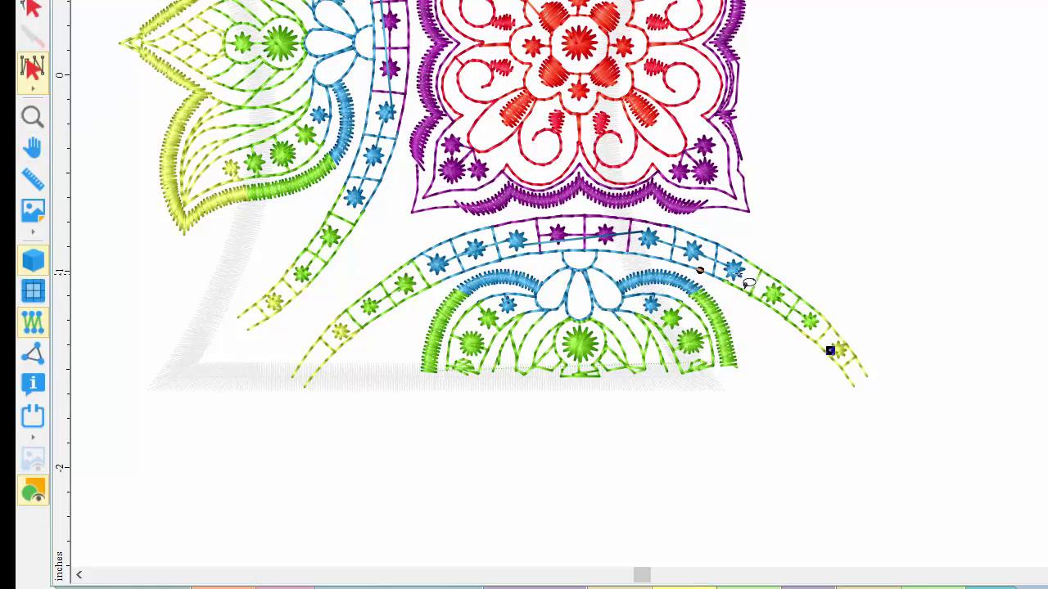
{"action": "mouse_move", "coordinate": [928, 233]}
{"action": "left_mouse_down"}
{"action": "mouse_move", "coordinate": [613, 212]}
{"action": "mouse_move", "coordinate": [685, 365]}
{"action": "mouse_move", "coordinate": [740, 414]}
{"action": "mouse_move", "coordinate": [923, 433]}
{"action": "mouse_move", "coordinate": [907, 241]}
{"action": "mouse_move", "coordinate": [885, 216]}
{"action": "left_mouse_up"}
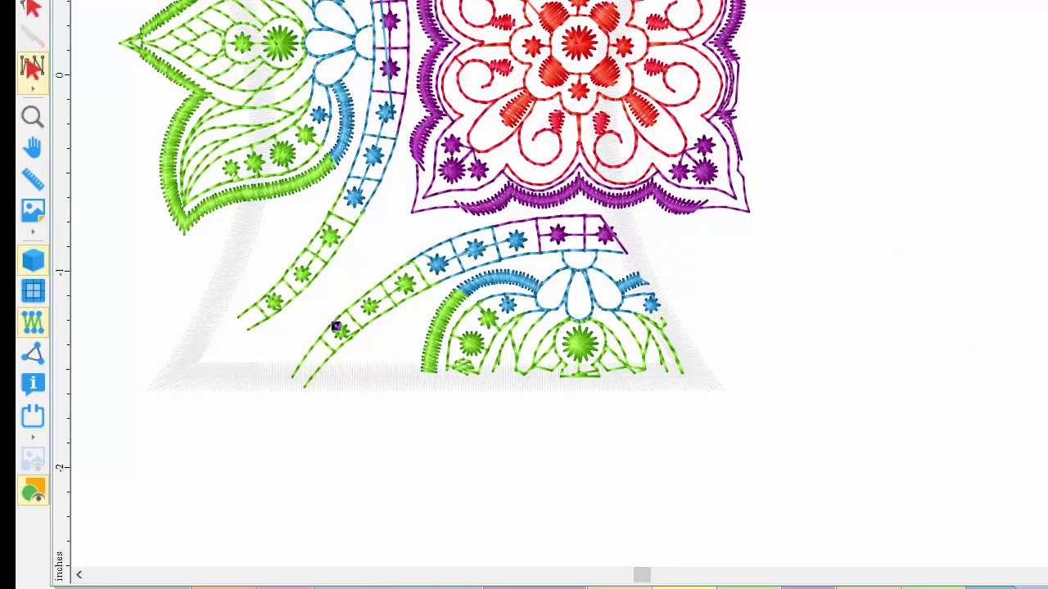
Step: Lasso the outer stitches of the left lotus that extend past the border's left curve, and delete them
{"action": "scroll", "coordinate": [436, 256], "scroll_direction": "up", "scroll_amount": 3}
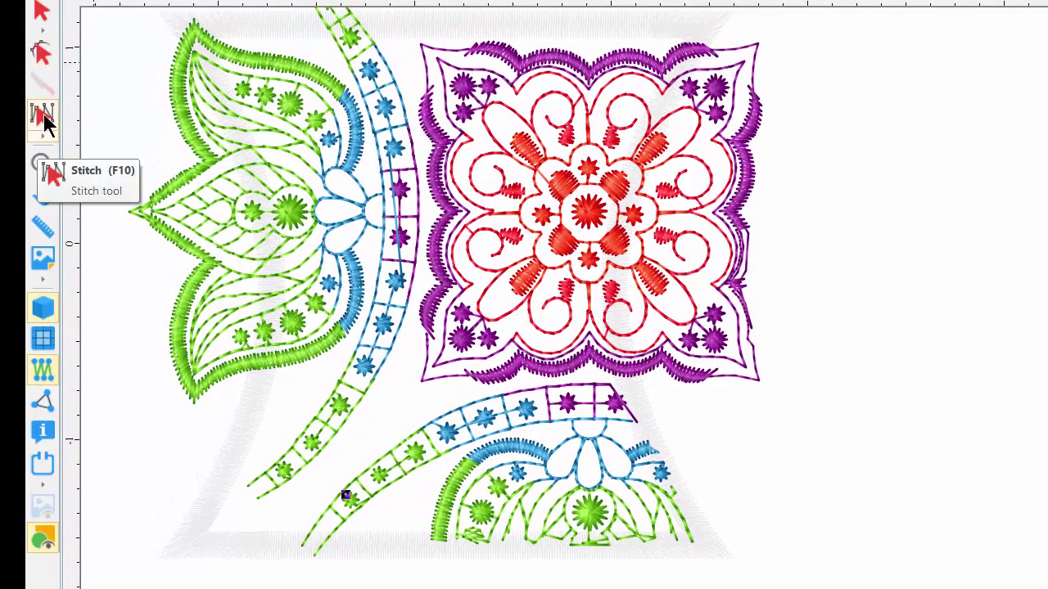
{"action": "left_click", "coordinate": [43, 126]}
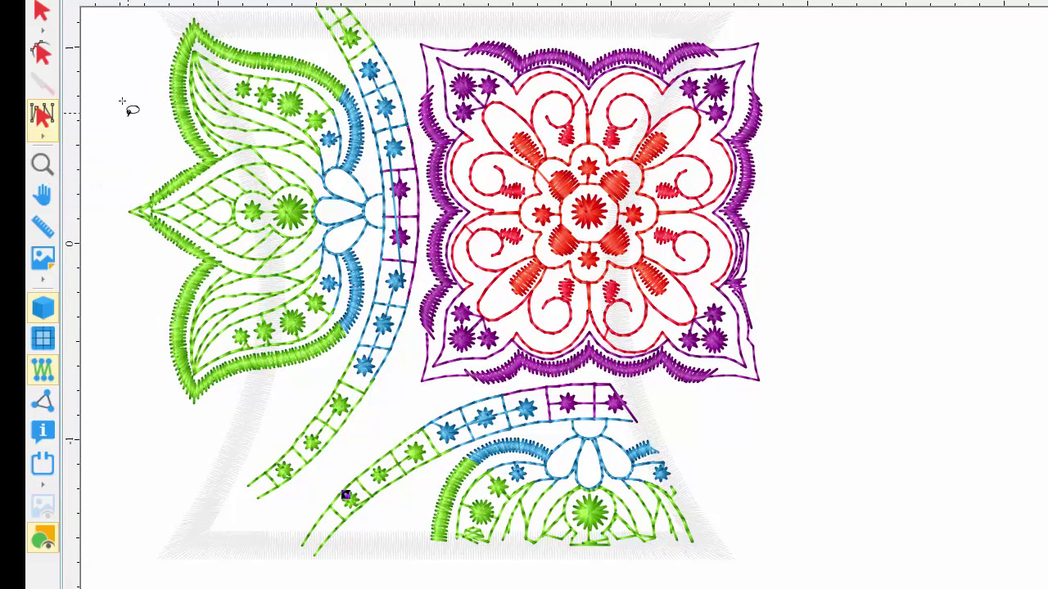
{"action": "mouse_move", "coordinate": [114, 31]}
{"action": "left_mouse_down"}
{"action": "mouse_move", "coordinate": [207, 71]}
{"action": "mouse_move", "coordinate": [226, 133]}
{"action": "left_mouse_up"}
{"action": "mouse_move", "coordinate": [240, 175]}
{"action": "left_mouse_down"}
{"action": "mouse_move", "coordinate": [265, 338]}
{"action": "mouse_move", "coordinate": [237, 415]}
{"action": "mouse_move", "coordinate": [192, 465]}
{"action": "mouse_move", "coordinate": [129, 448]}
{"action": "mouse_move", "coordinate": [106, 232]}
{"action": "mouse_move", "coordinate": [105, 2]}
{"action": "mouse_move", "coordinate": [137, 3]}
{"action": "mouse_move", "coordinate": [133, 62]}
{"action": "left_mouse_up"}
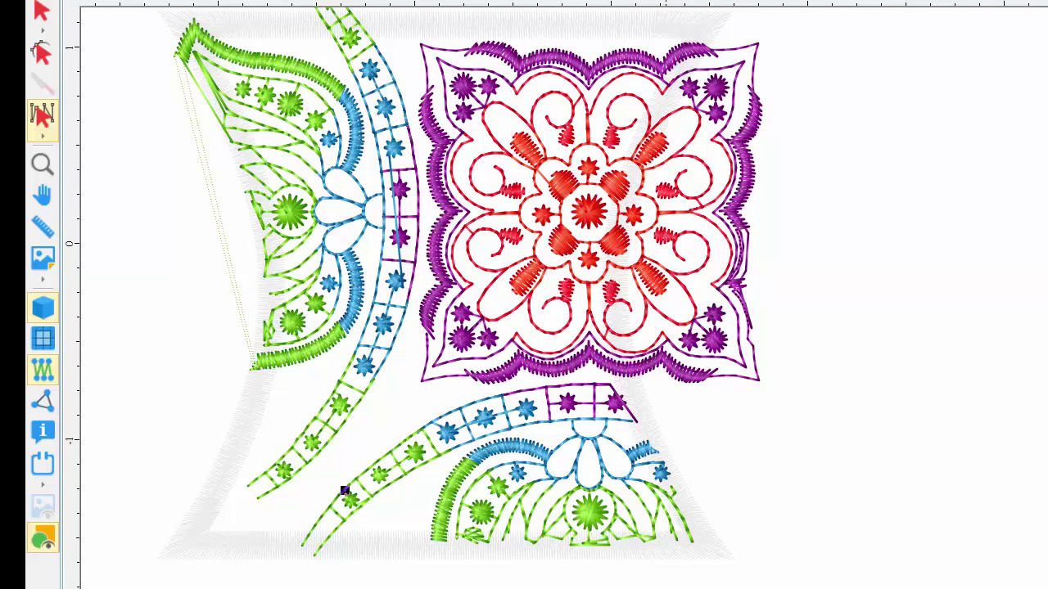
Step: Lasso the right side of the central square motif along the border's right curve, and delete those stitches
{"action": "left_click", "coordinate": [43, 121]}
{"action": "mouse_move", "coordinate": [790, 27]}
{"action": "left_mouse_down"}
{"action": "mouse_move", "coordinate": [705, 28]}
{"action": "mouse_move", "coordinate": [658, 100]}
{"action": "mouse_move", "coordinate": [607, 245]}
{"action": "mouse_move", "coordinate": [606, 344]}
{"action": "mouse_move", "coordinate": [617, 367]}
{"action": "mouse_move", "coordinate": [698, 433]}
{"action": "mouse_move", "coordinate": [824, 397]}
{"action": "mouse_move", "coordinate": [886, 230]}
{"action": "mouse_move", "coordinate": [846, 96]}
{"action": "mouse_move", "coordinate": [788, 31]}
{"action": "left_mouse_up"}
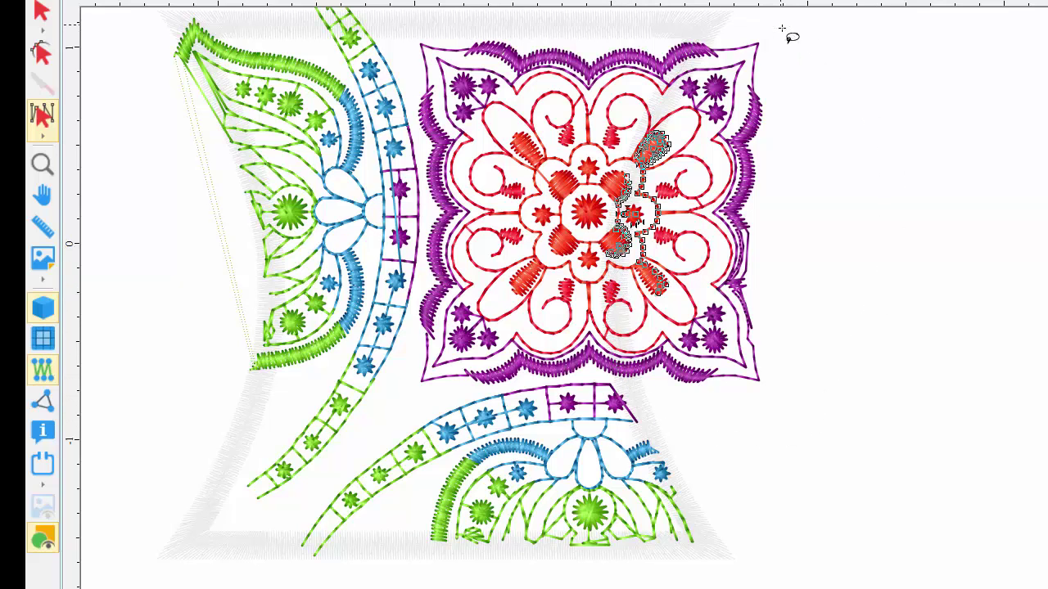
{"action": "key", "text": "Delete"}
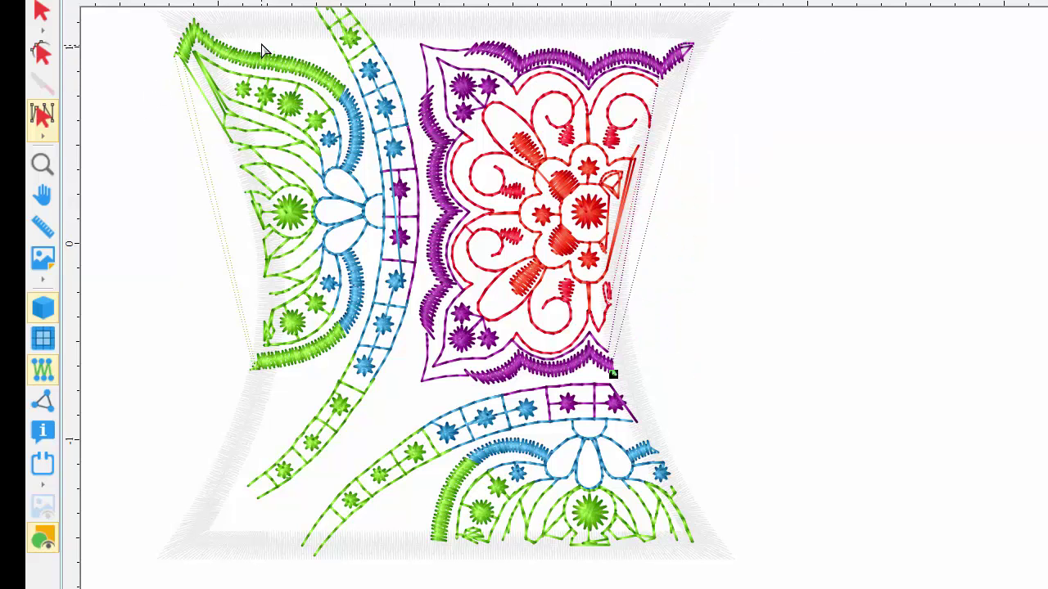
Step: Lasso the upper end of the left curved band that rises above the border's top edge, and delete it
{"action": "scroll", "coordinate": [448, 298], "scroll_direction": "up", "scroll_amount": 3}
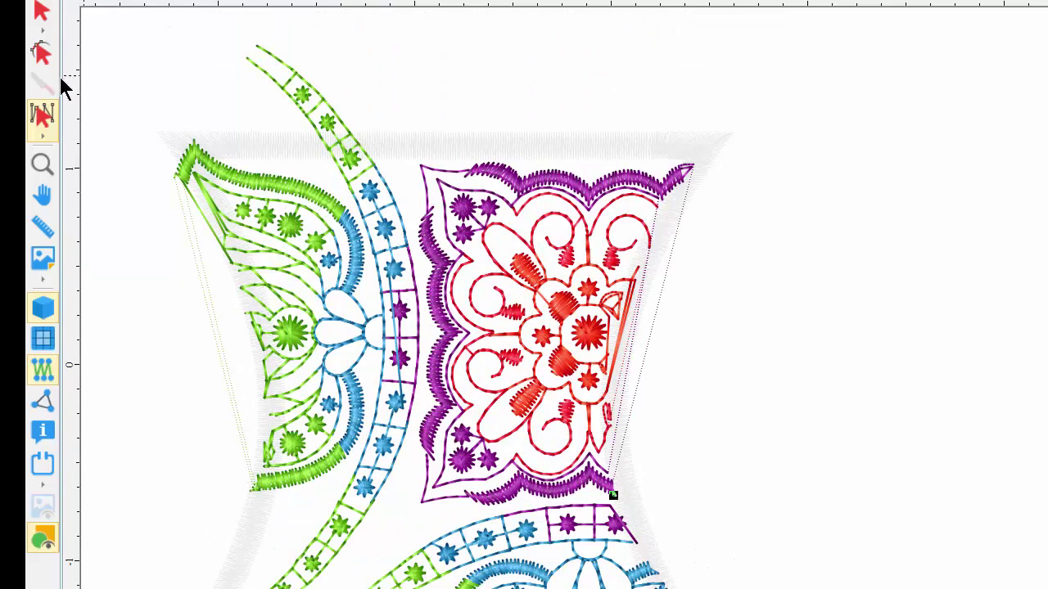
{"action": "left_click", "coordinate": [47, 129]}
{"action": "mouse_move", "coordinate": [211, 48]}
{"action": "left_mouse_down"}
{"action": "mouse_move", "coordinate": [274, 137]}
{"action": "mouse_move", "coordinate": [356, 148]}
{"action": "mouse_move", "coordinate": [383, 127]}
{"action": "mouse_move", "coordinate": [317, 51]}
{"action": "mouse_move", "coordinate": [210, 37]}
{"action": "left_mouse_up"}
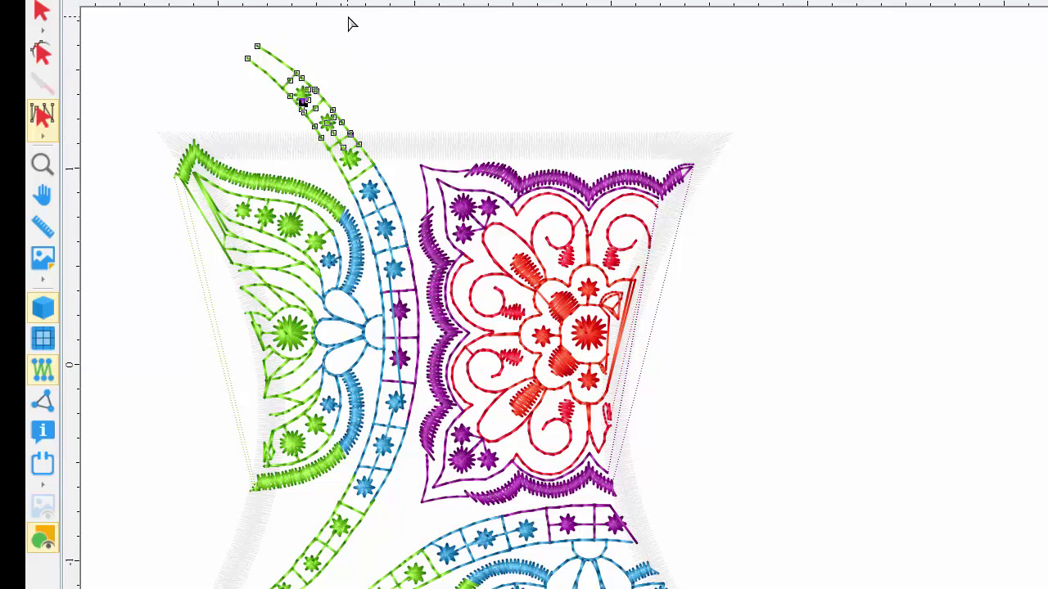
{"action": "key", "text": "Delete"}
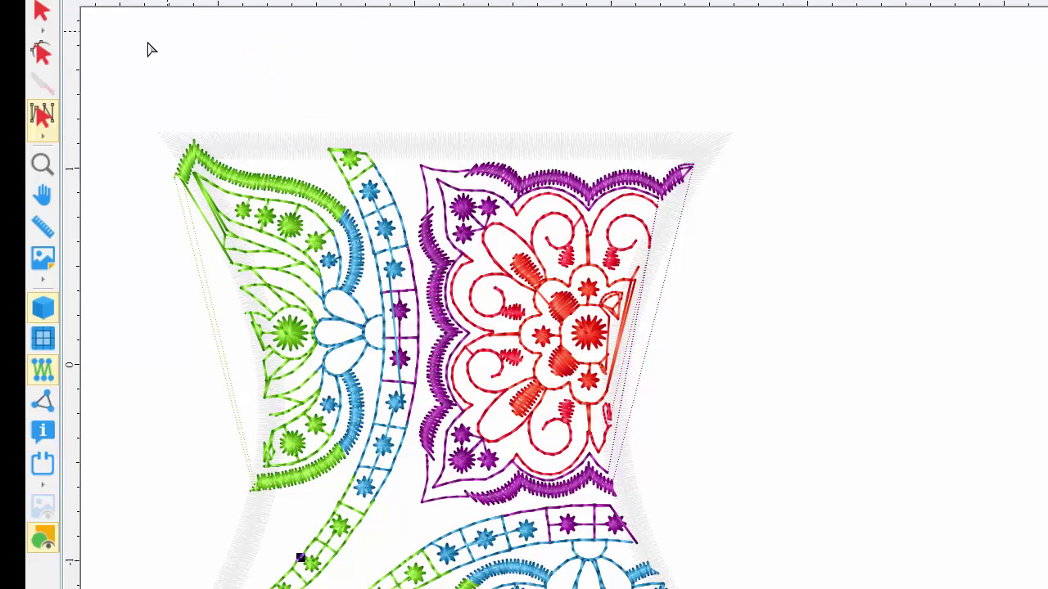
Step: Zoom in on the left lotus's upper tip and delete the lassoed stitches that still extend past the border
{"action": "left_click", "coordinate": [42, 164]}
{"action": "left_click", "coordinate": [169, 177]}
{"action": "left_click", "coordinate": [188, 145]}
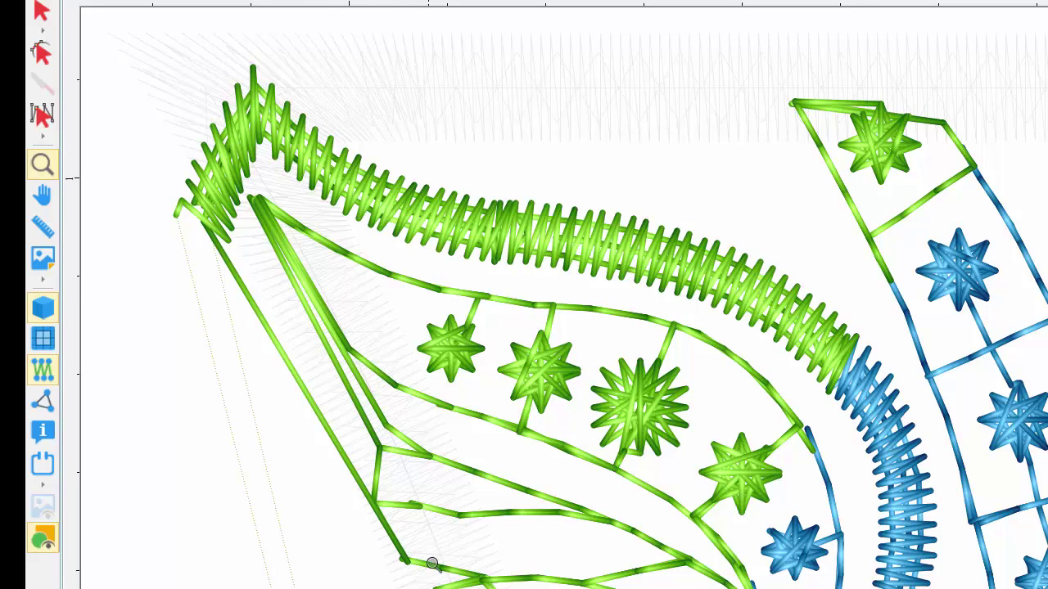
{"action": "left_click", "coordinate": [40, 127]}
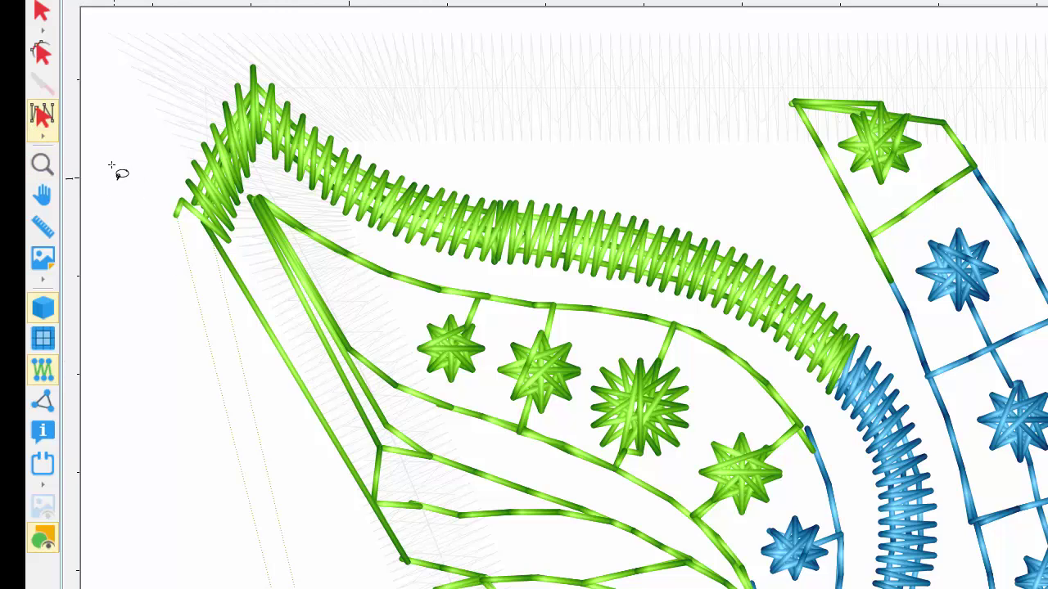
{"action": "mouse_move", "coordinate": [112, 165]}
{"action": "left_mouse_down"}
{"action": "mouse_move", "coordinate": [210, 148]}
{"action": "mouse_move", "coordinate": [239, 175]}
{"action": "mouse_move", "coordinate": [266, 269]}
{"action": "mouse_move", "coordinate": [373, 411]}
{"action": "mouse_move", "coordinate": [455, 576]}
{"action": "mouse_move", "coordinate": [283, 582]}
{"action": "mouse_move", "coordinate": [139, 414]}
{"action": "mouse_move", "coordinate": [92, 270]}
{"action": "mouse_move", "coordinate": [148, 184]}
{"action": "mouse_move", "coordinate": [146, 134]}
{"action": "left_mouse_up"}
{"action": "key", "text": "Delete"}
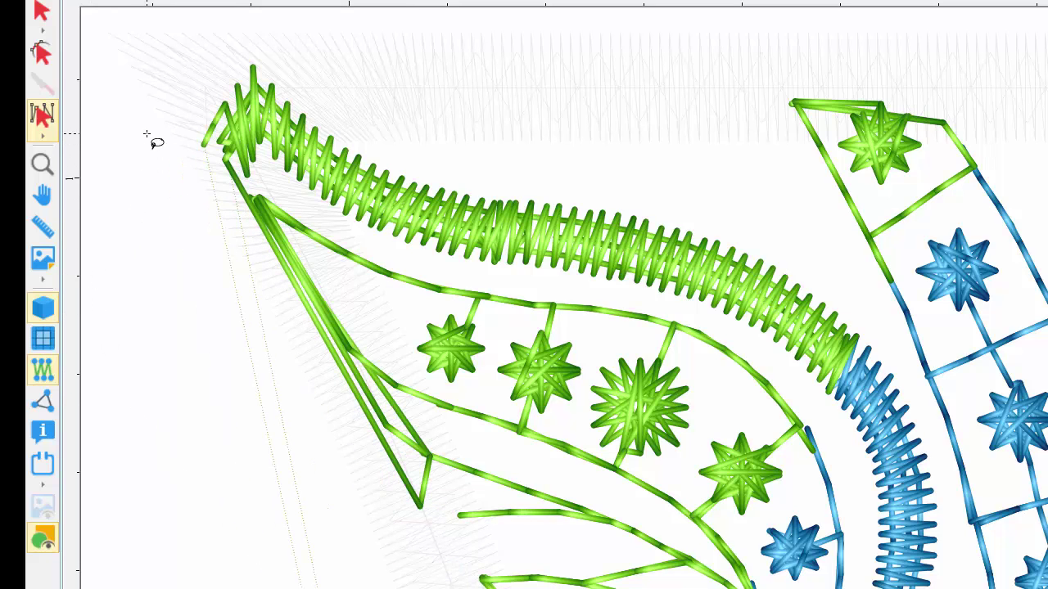
Step: Delete the two outermost single stitch points at the left lotus's upper tip
{"action": "right_click", "coordinate": [202, 147]}
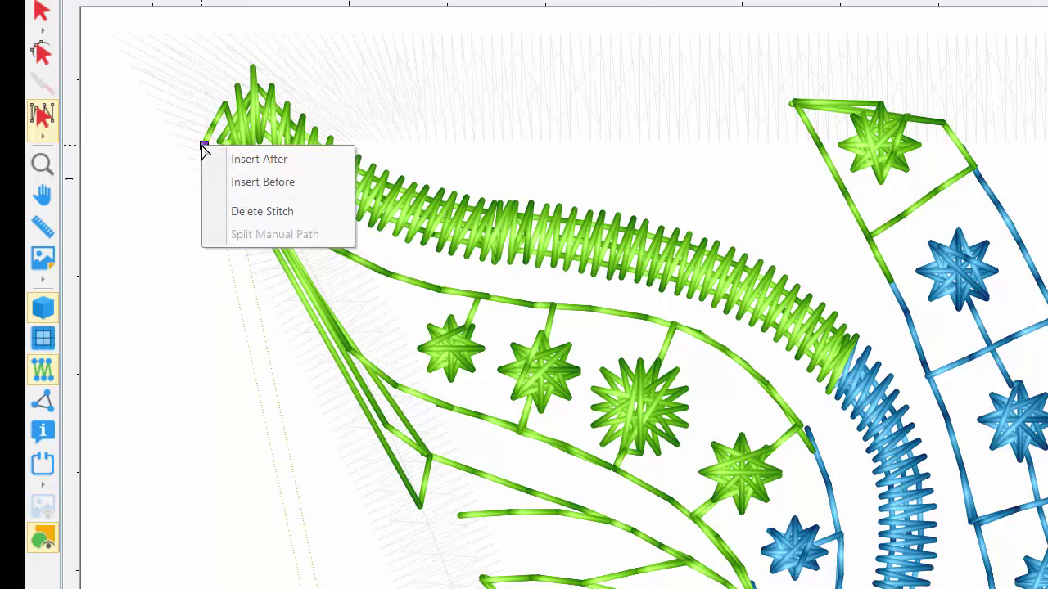
{"action": "left_click", "coordinate": [258, 212]}
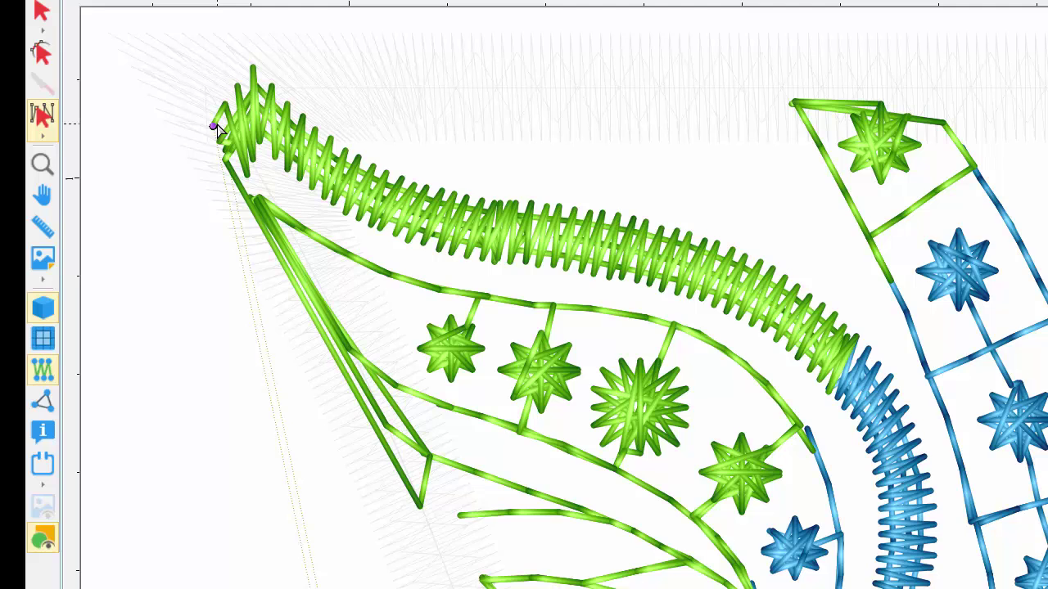
{"action": "right_click", "coordinate": [217, 125]}
{"action": "left_click", "coordinate": [250, 194]}
Step: Delete the stitches at the left lotus's center that extend past the border, and move a protruding petal stitch point slightly inward
{"action": "scroll", "coordinate": [523, 298], "scroll_direction": "down", "scroll_amount": 5}
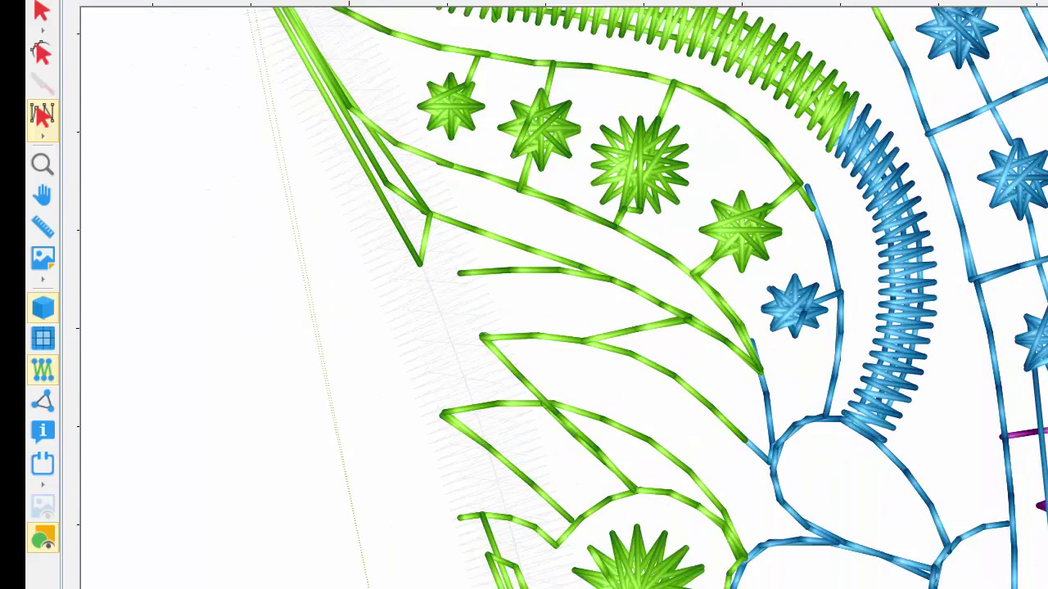
{"action": "scroll", "coordinate": [524, 298], "scroll_direction": "down", "scroll_amount": 3}
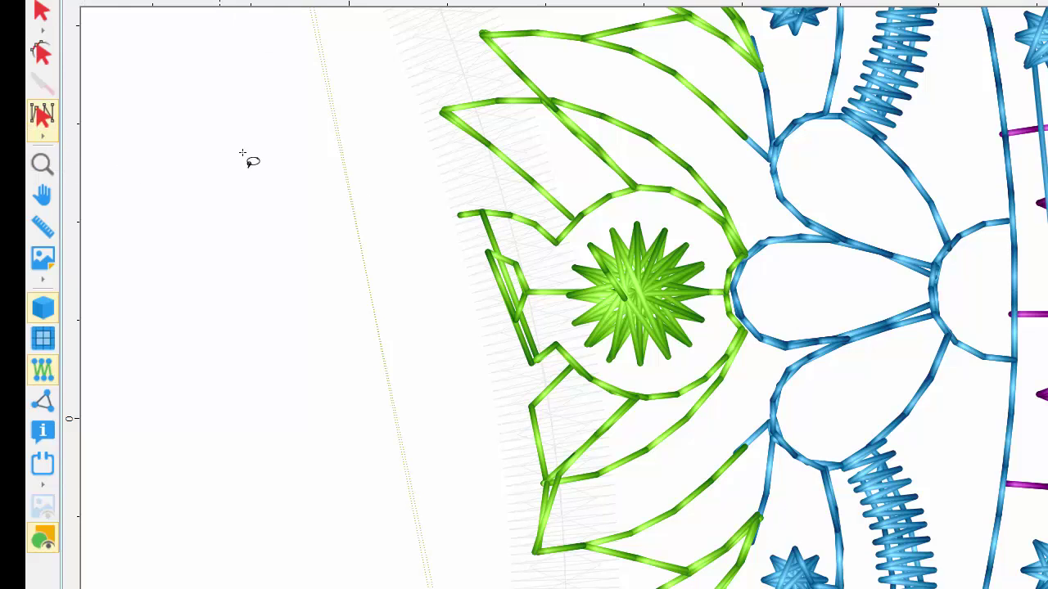
{"action": "mouse_move", "coordinate": [352, 96]}
{"action": "left_mouse_down"}
{"action": "mouse_move", "coordinate": [460, 97]}
{"action": "mouse_move", "coordinate": [531, 237]}
{"action": "mouse_move", "coordinate": [560, 353]}
{"action": "mouse_move", "coordinate": [568, 478]}
{"action": "mouse_move", "coordinate": [569, 536]}
{"action": "mouse_move", "coordinate": [541, 550]}
{"action": "mouse_move", "coordinate": [498, 549]}
{"action": "mouse_move", "coordinate": [355, 80]}
{"action": "mouse_move", "coordinate": [353, 91]}
{"action": "left_mouse_up"}
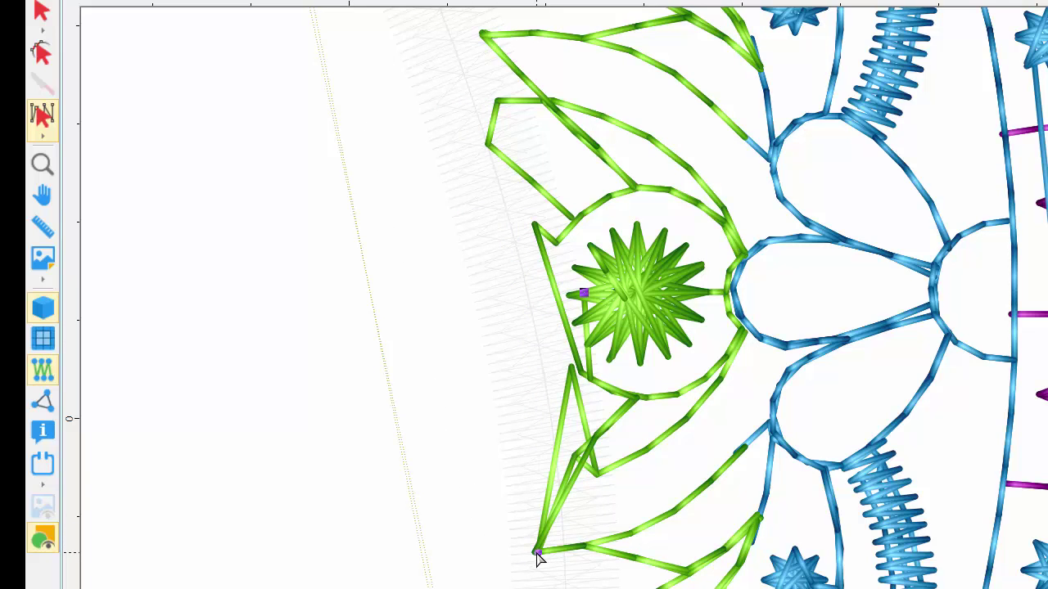
{"action": "left_click_drag", "start_coordinate": [538, 557], "coordinate": [544, 554]}
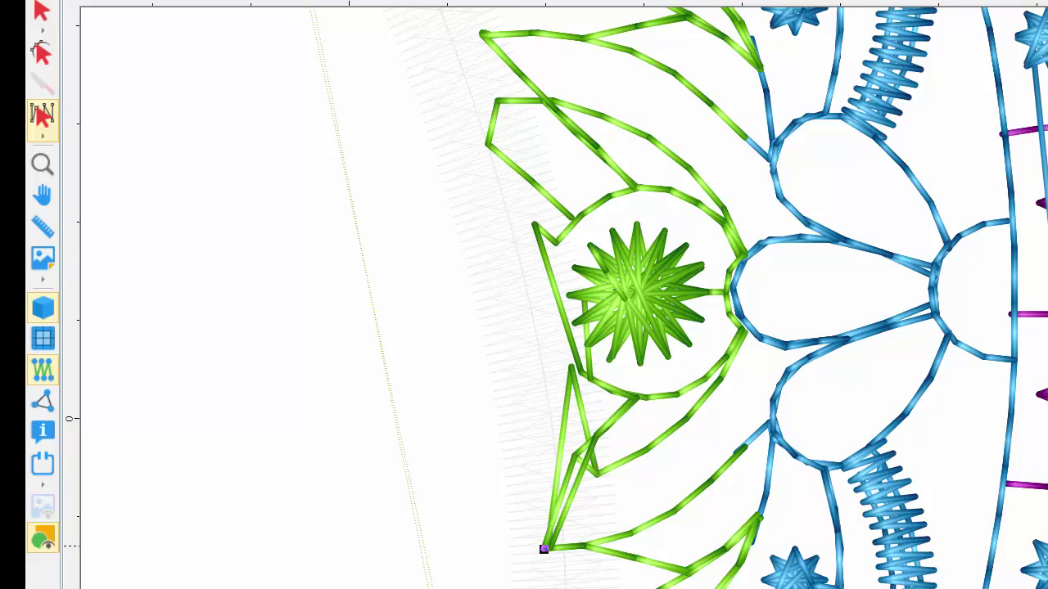
Step: Lasso the protruding end of the left lotus's lower satin outline and delete its stitches
{"action": "scroll", "coordinate": [571, 160], "scroll_direction": "down", "scroll_amount": 10}
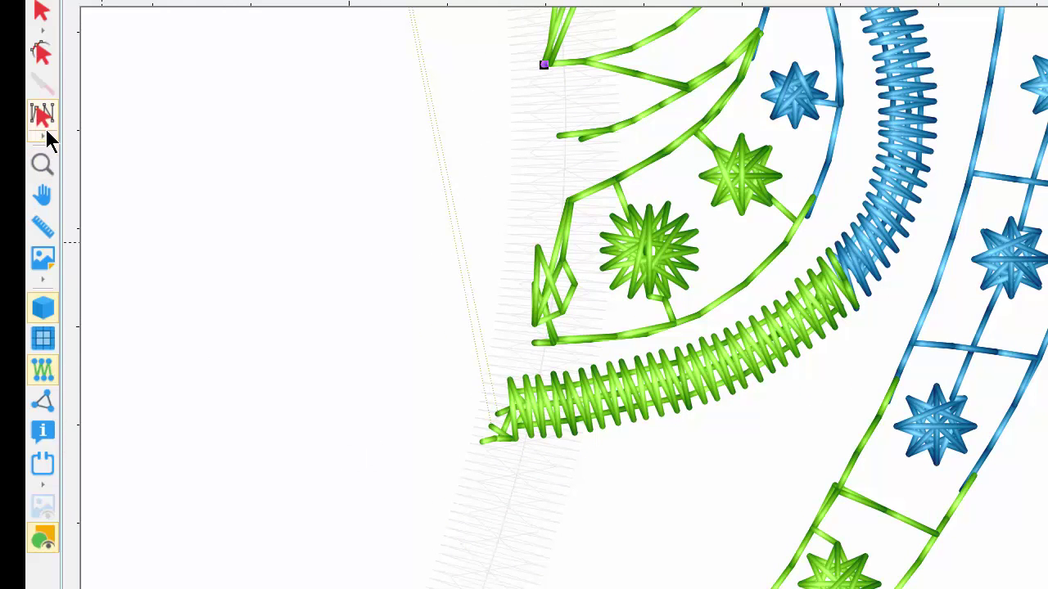
{"action": "mouse_move", "coordinate": [368, 356]}
{"action": "left_mouse_down"}
{"action": "mouse_move", "coordinate": [399, 352]}
{"action": "mouse_move", "coordinate": [541, 362]}
{"action": "mouse_move", "coordinate": [545, 399]}
{"action": "mouse_move", "coordinate": [520, 461]}
{"action": "mouse_move", "coordinate": [443, 467]}
{"action": "mouse_move", "coordinate": [469, 331]}
{"action": "left_mouse_up"}
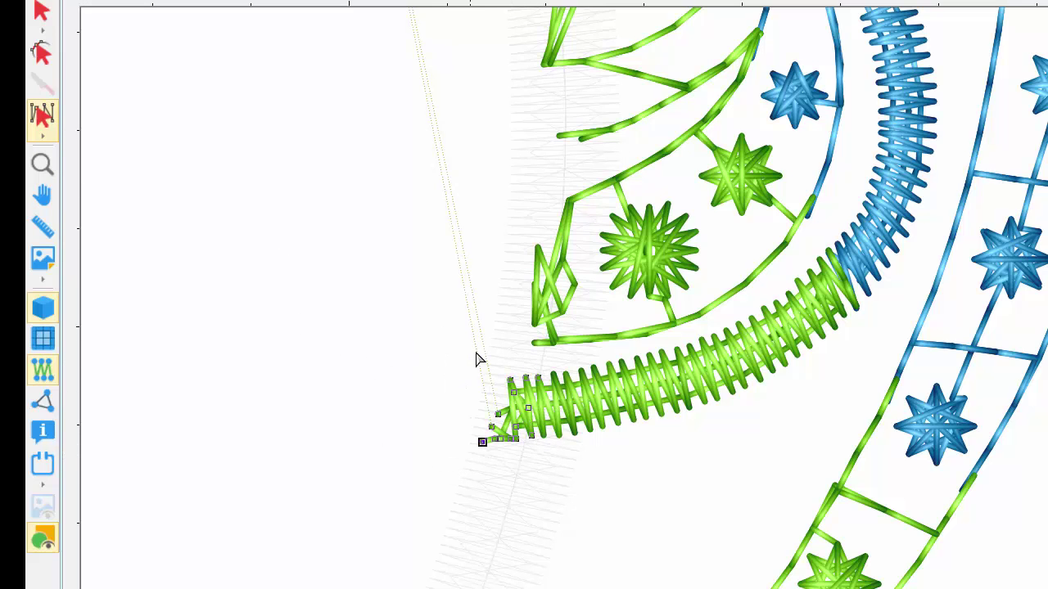
{"action": "key", "text": "Delete"}
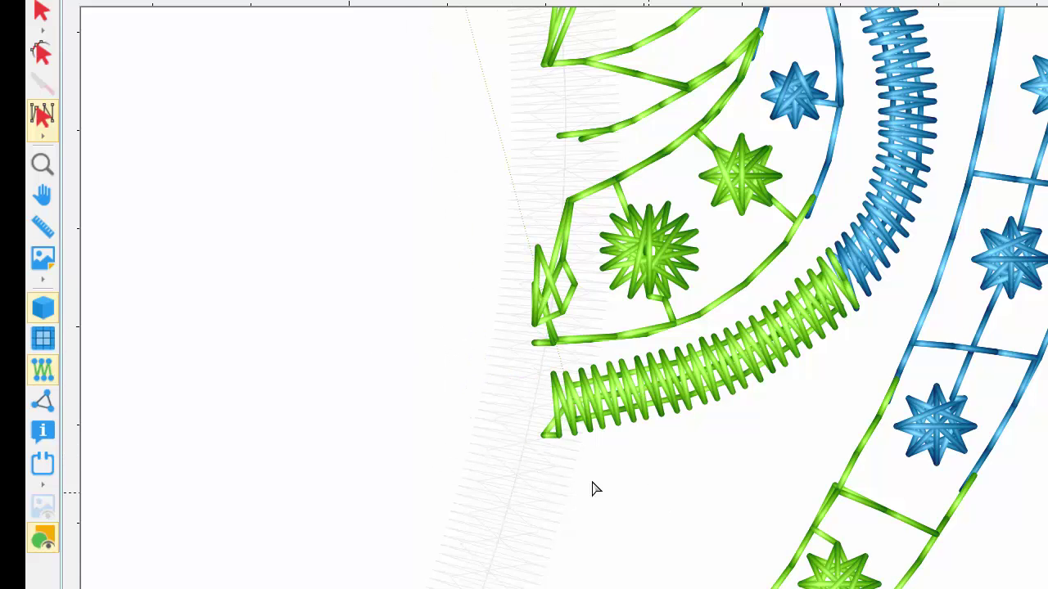
{"action": "scroll", "coordinate": [565, 295], "scroll_direction": "down", "scroll_amount": 10}
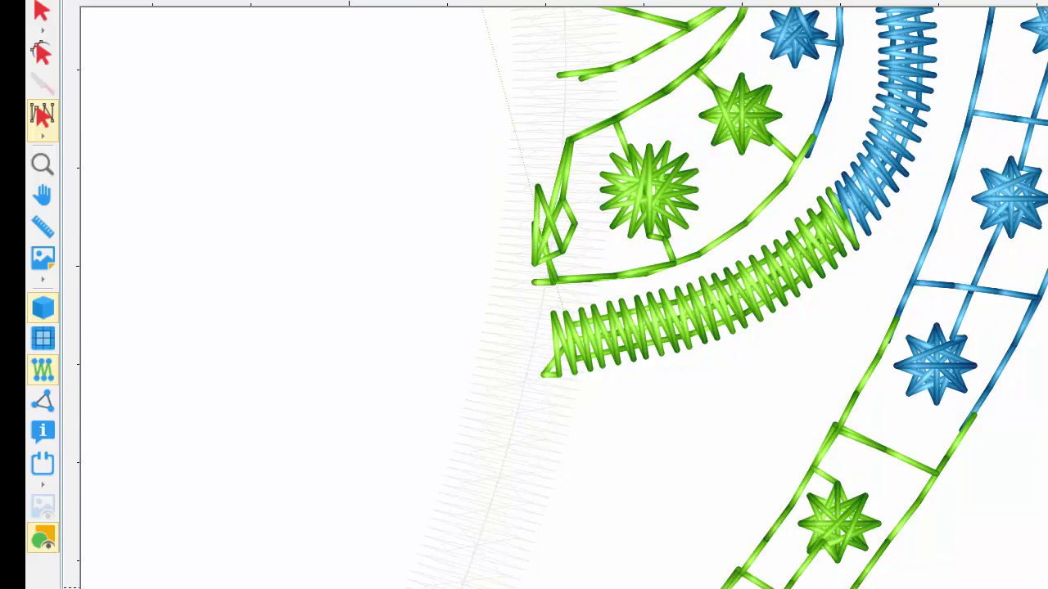
{"action": "scroll", "coordinate": [565, 294], "scroll_direction": "down", "scroll_amount": 2}
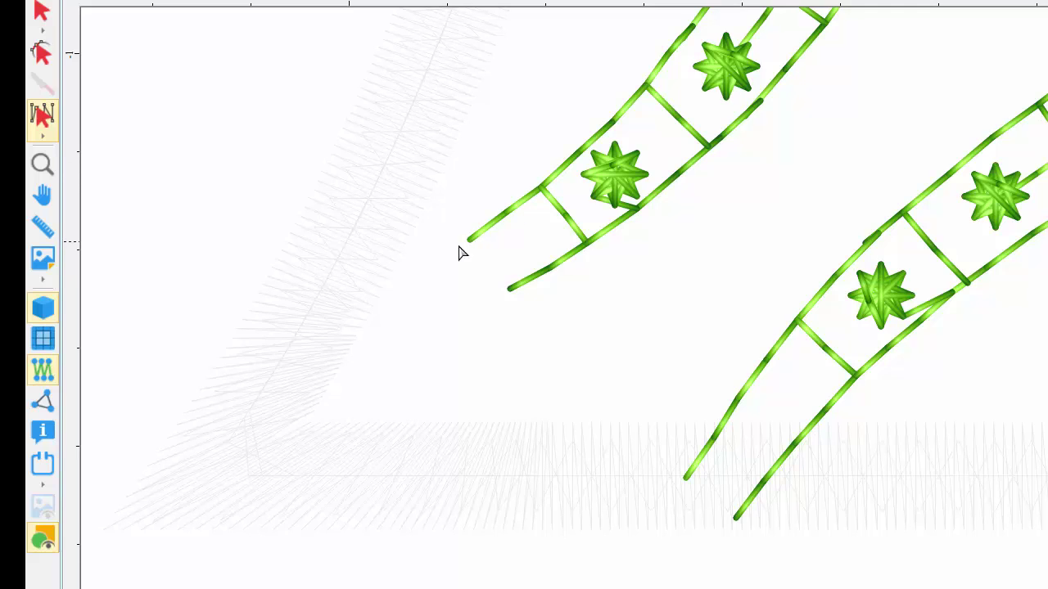
Step: Extend both open ends of the lower-left green vine into the pendant border, and pull the neighboring vine's lower end point slightly inward
{"action": "left_click_drag", "start_coordinate": [468, 239], "coordinate": [367, 308]}
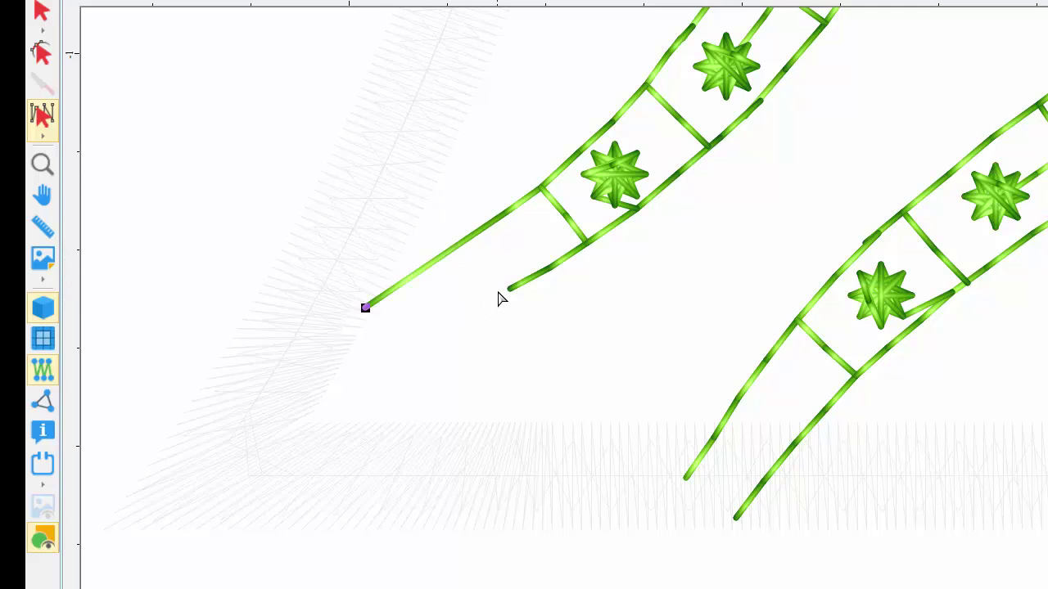
{"action": "left_click_drag", "start_coordinate": [509, 291], "coordinate": [330, 355]}
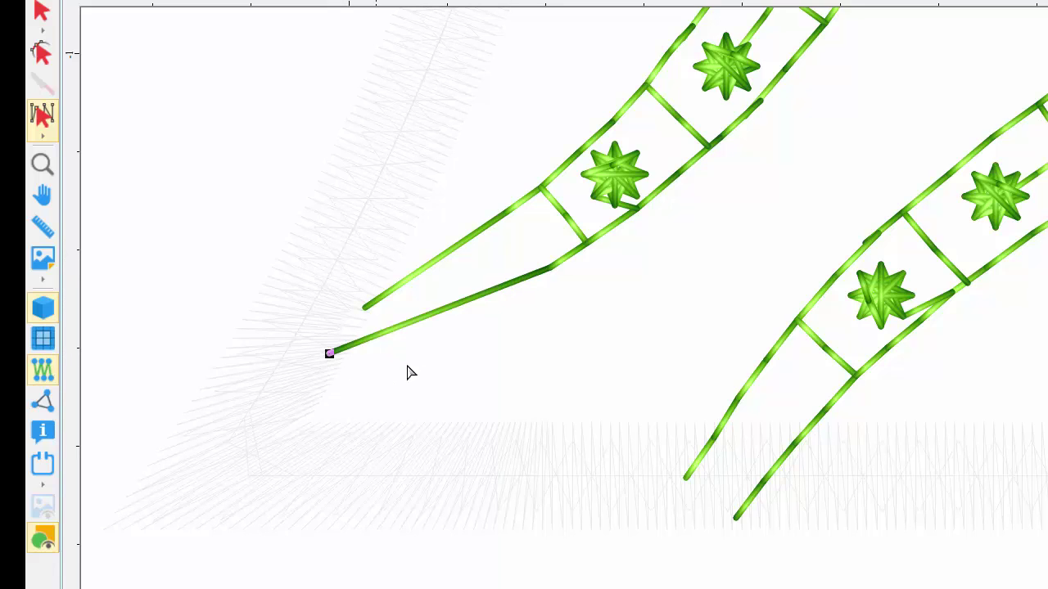
{"action": "left_click_drag", "start_coordinate": [365, 308], "coordinate": [343, 299]}
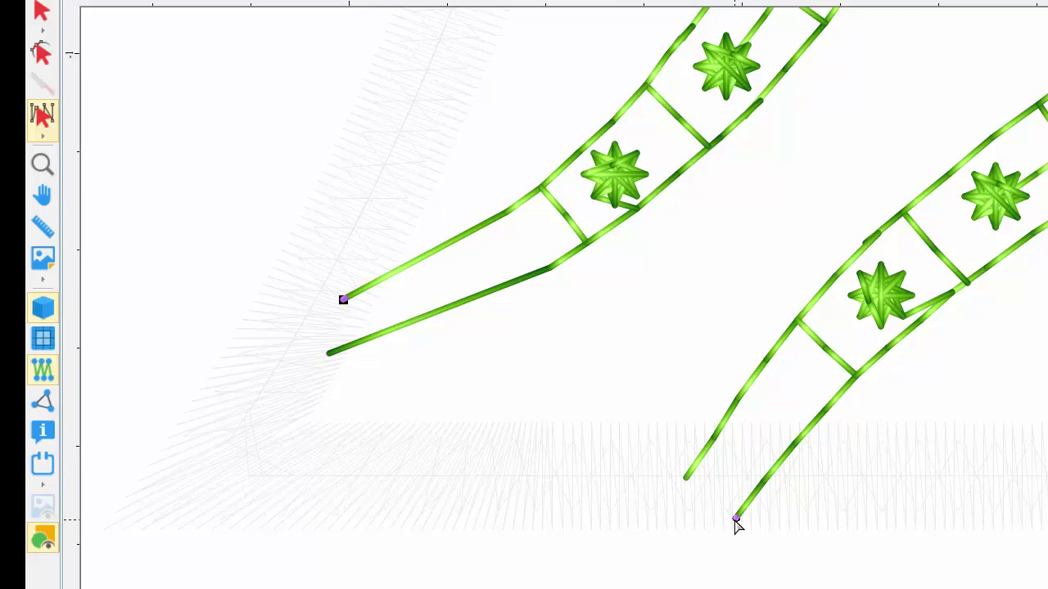
{"action": "left_click_drag", "start_coordinate": [754, 488], "coordinate": [753, 488]}
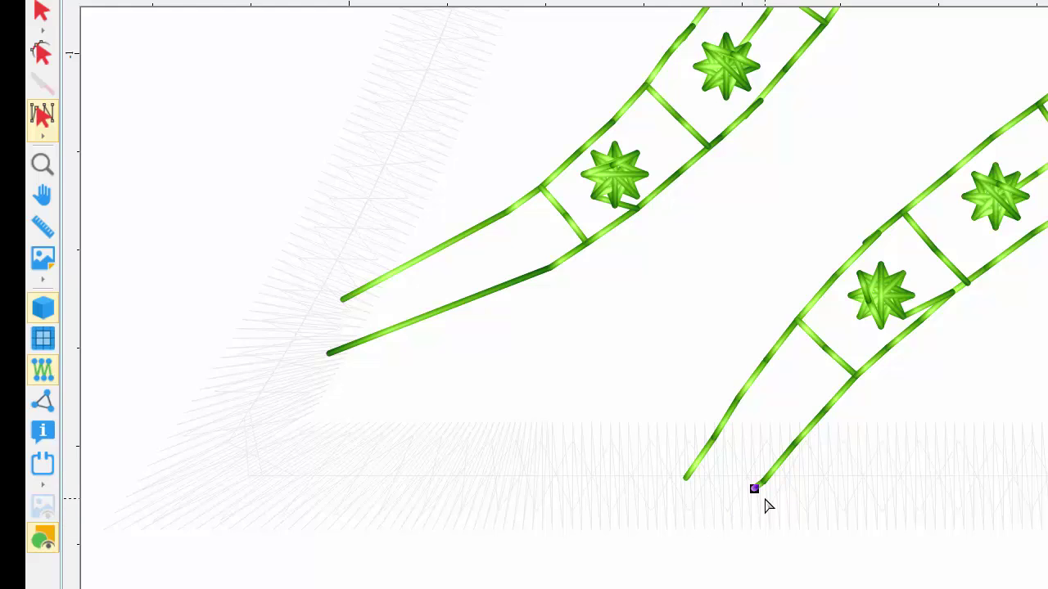
Step: Move the end stitch point at the purple scalloped edging's upper-right tip up into the corner of the pendant border
{"action": "scroll", "coordinate": [565, 295], "scroll_direction": "right", "scroll_amount": 10}
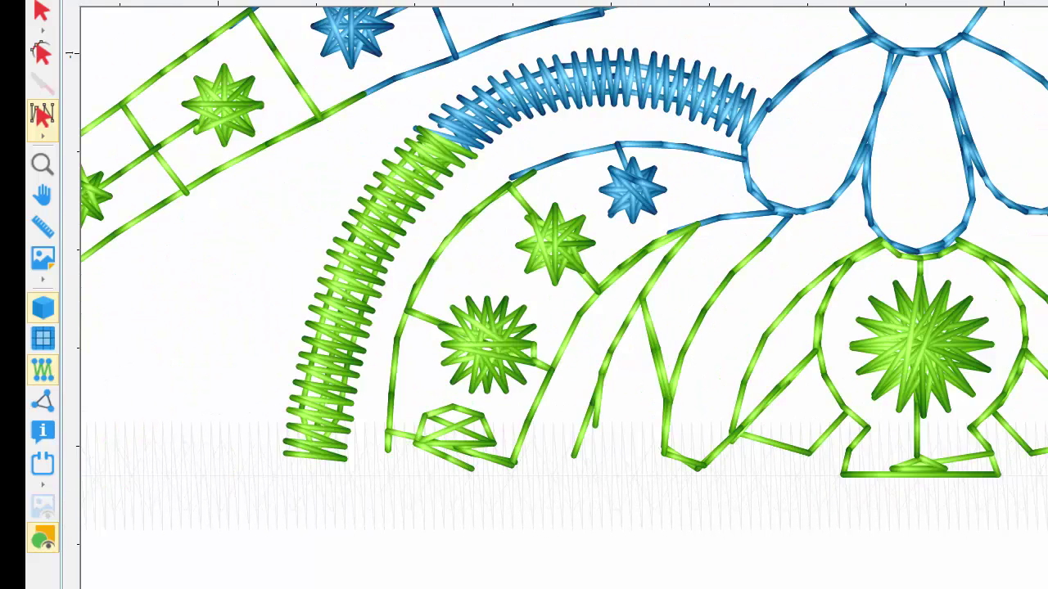
{"action": "scroll", "coordinate": [557, 231], "scroll_direction": "right", "scroll_amount": 3}
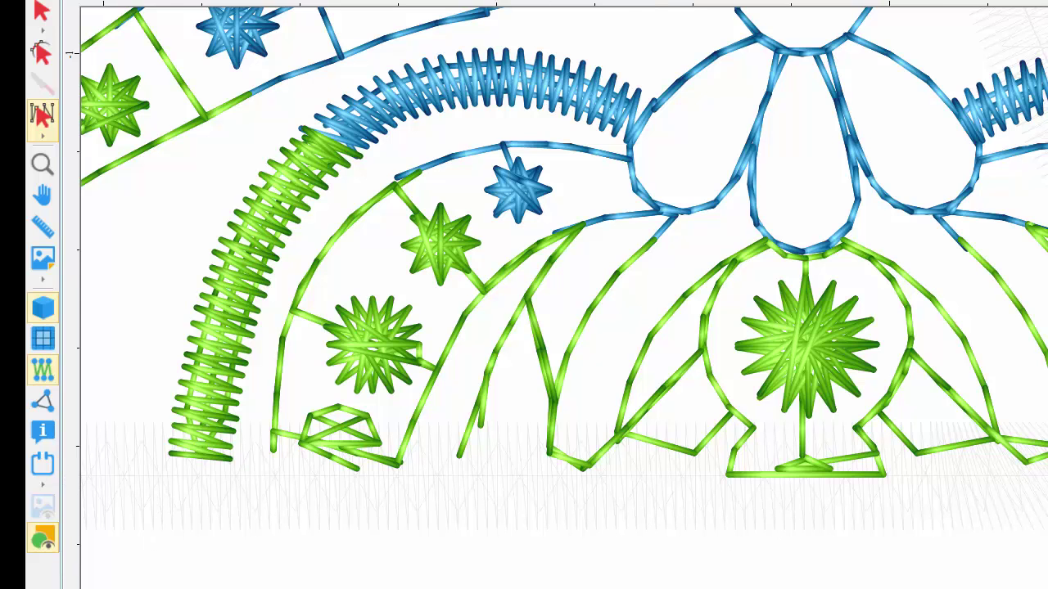
{"action": "scroll", "coordinate": [557, 231], "scroll_direction": "right", "scroll_amount": 3}
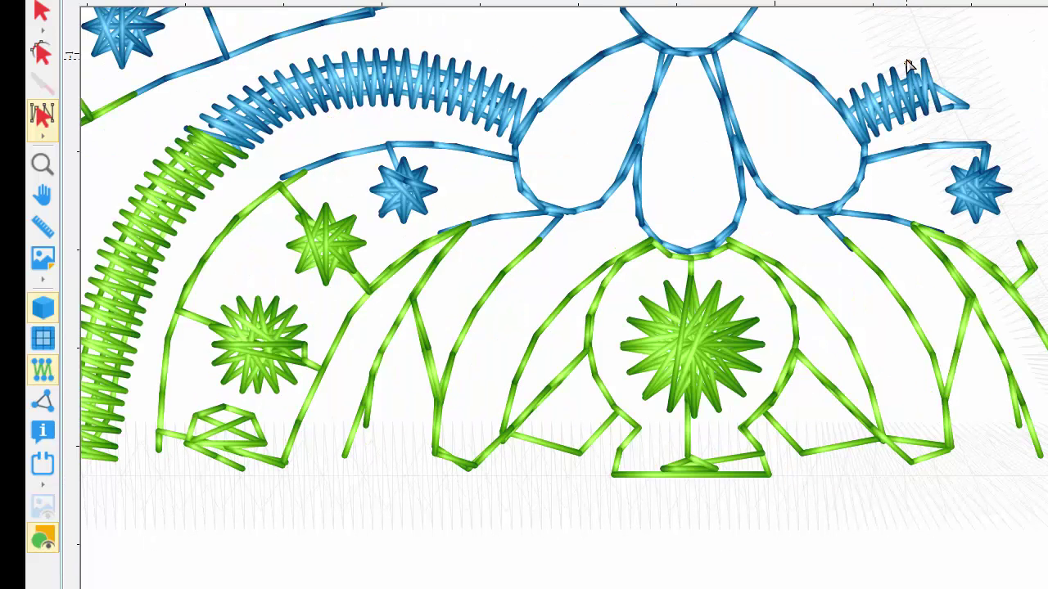
{"action": "scroll", "coordinate": [556, 298], "scroll_direction": "up", "scroll_amount": 10}
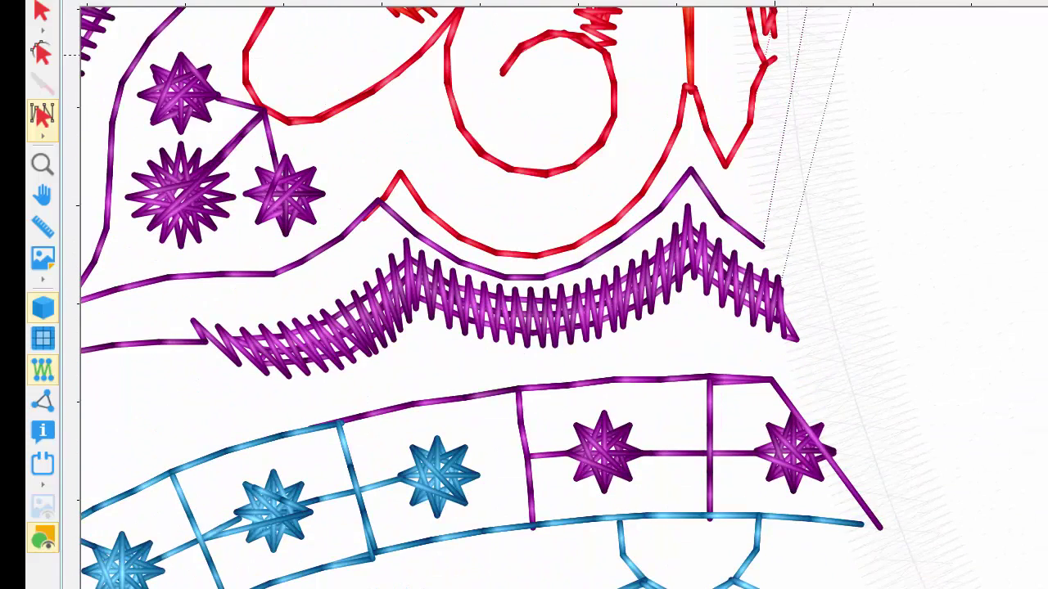
{"action": "scroll", "coordinate": [556, 298], "scroll_direction": "up", "scroll_amount": 10}
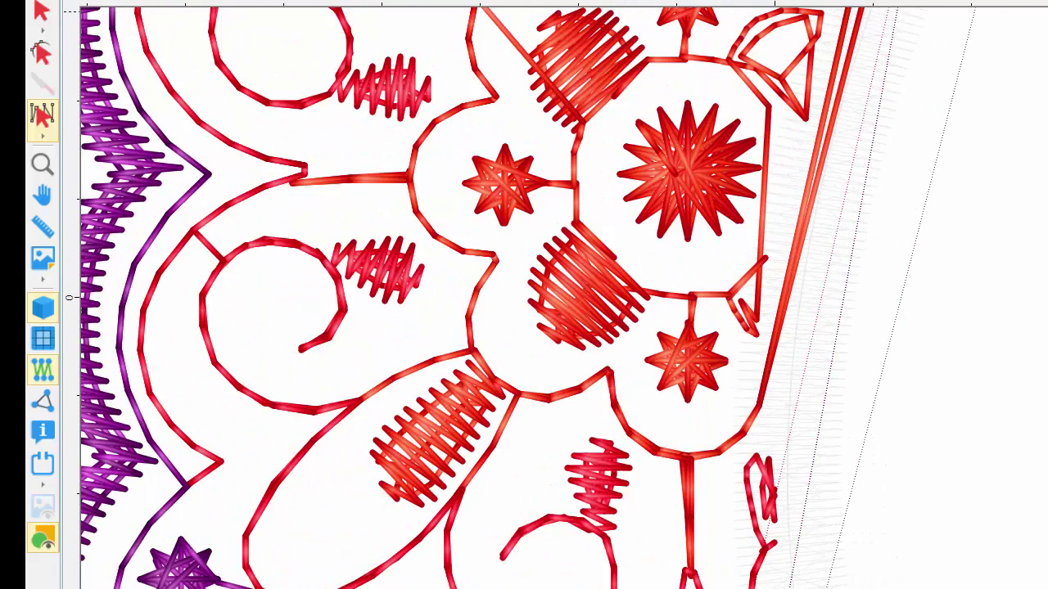
{"action": "scroll", "coordinate": [556, 298], "scroll_direction": "up", "scroll_amount": 4}
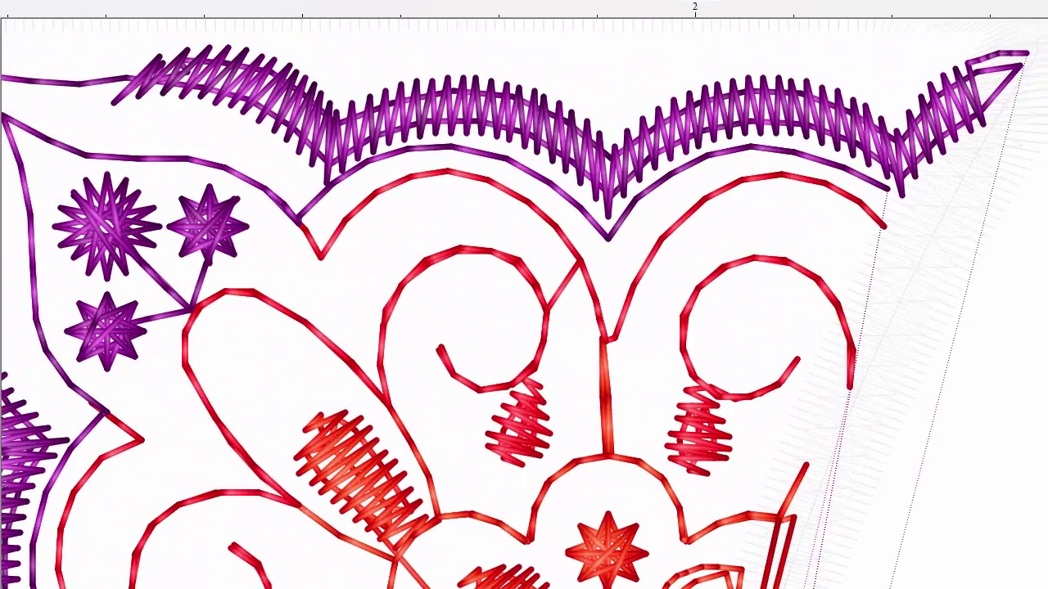
{"action": "scroll", "coordinate": [524, 344], "scroll_direction": "up", "scroll_amount": 1}
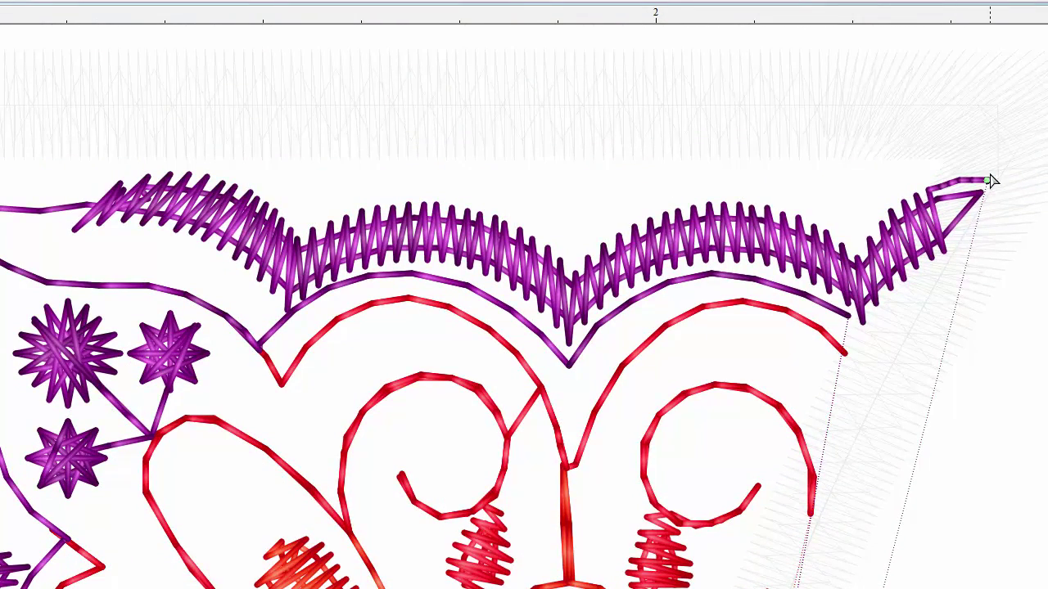
{"action": "left_click_drag", "start_coordinate": [988, 187], "coordinate": [995, 130]}
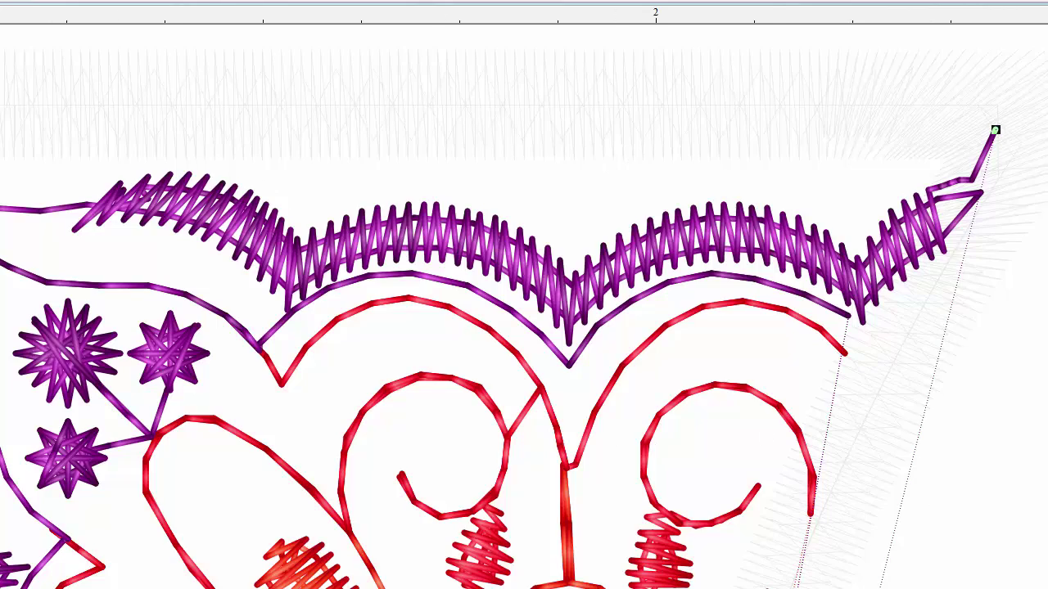
Step: Unhide the color 15 steil border around the trimmed design and move it to the end of the stitching sequence
{"action": "scroll", "coordinate": [524, 348], "scroll_direction": "left", "scroll_amount": 10}
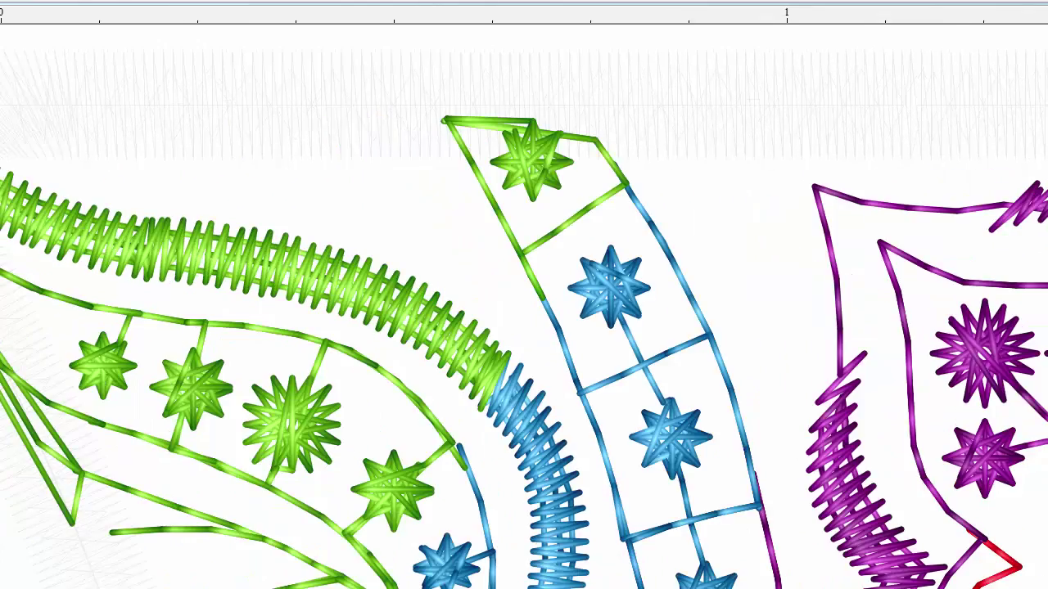
{"action": "scroll", "coordinate": [77, 467], "scroll_direction": "left", "scroll_amount": 4}
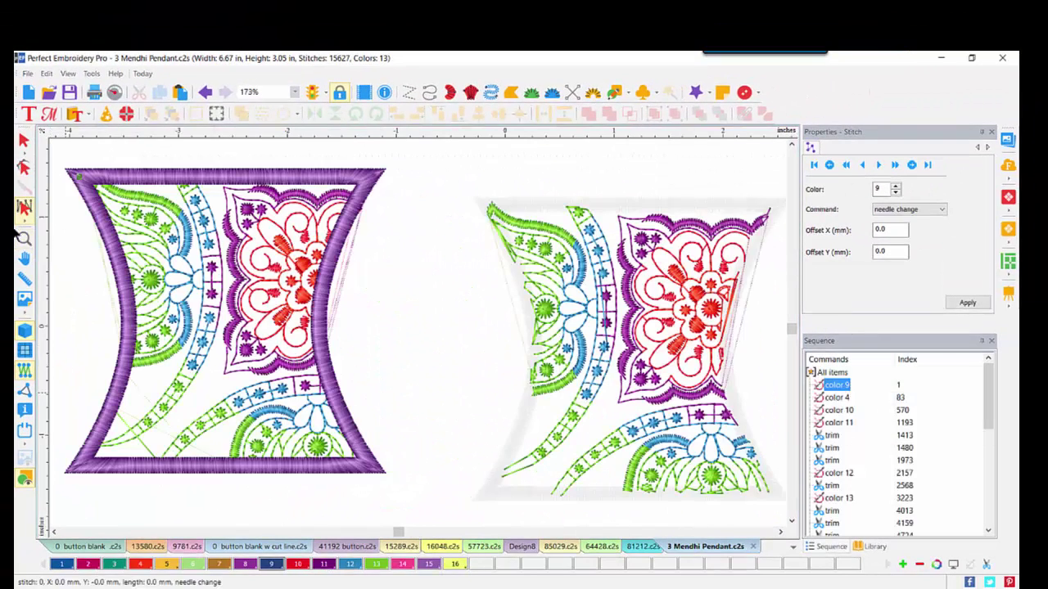
{"action": "left_click", "coordinate": [24, 141]}
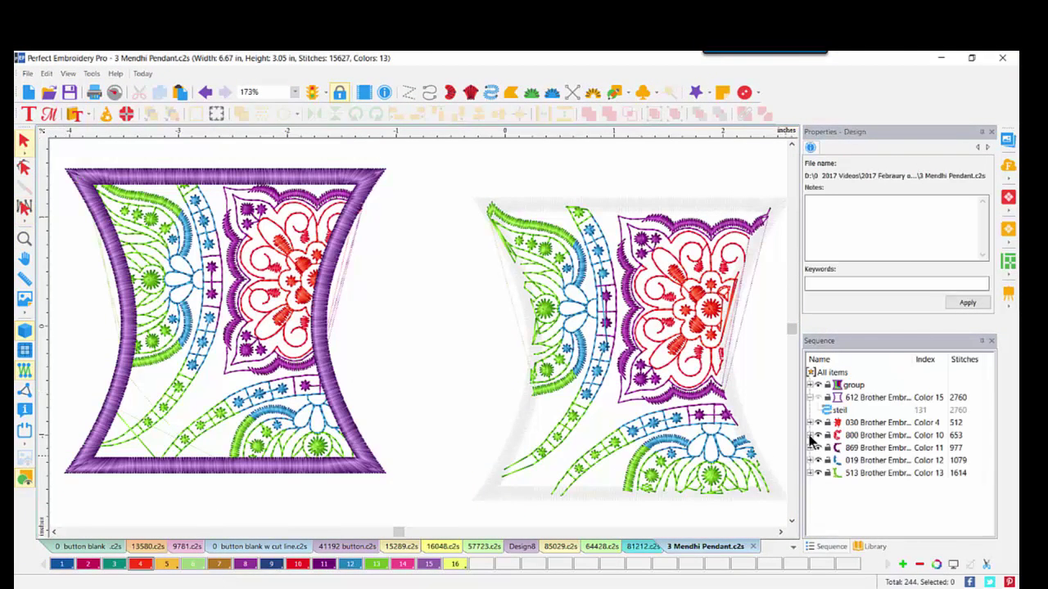
{"action": "left_click", "coordinate": [820, 399]}
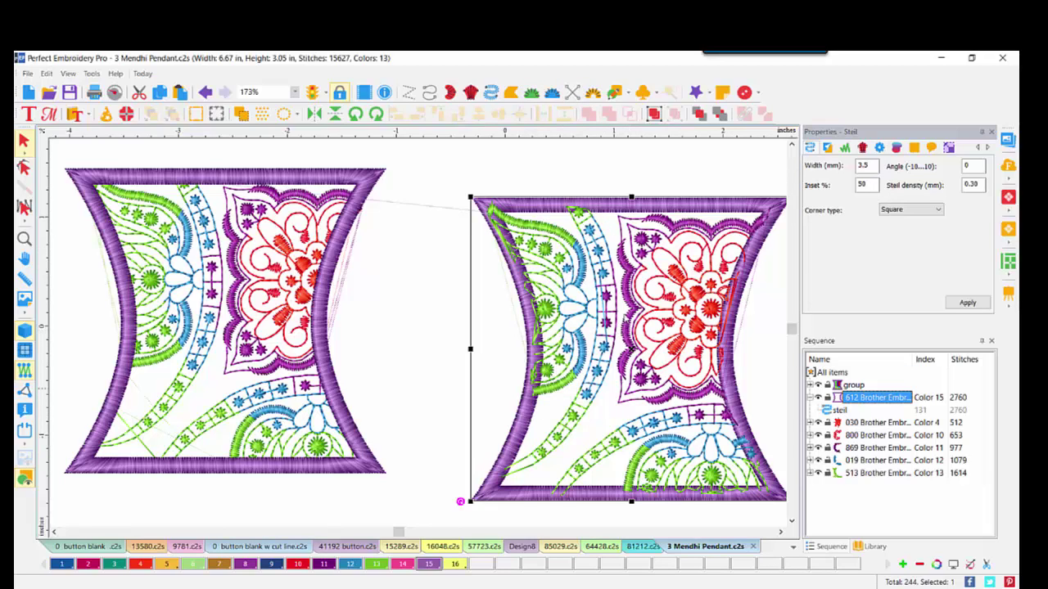
{"action": "left_click", "coordinate": [699, 115]}
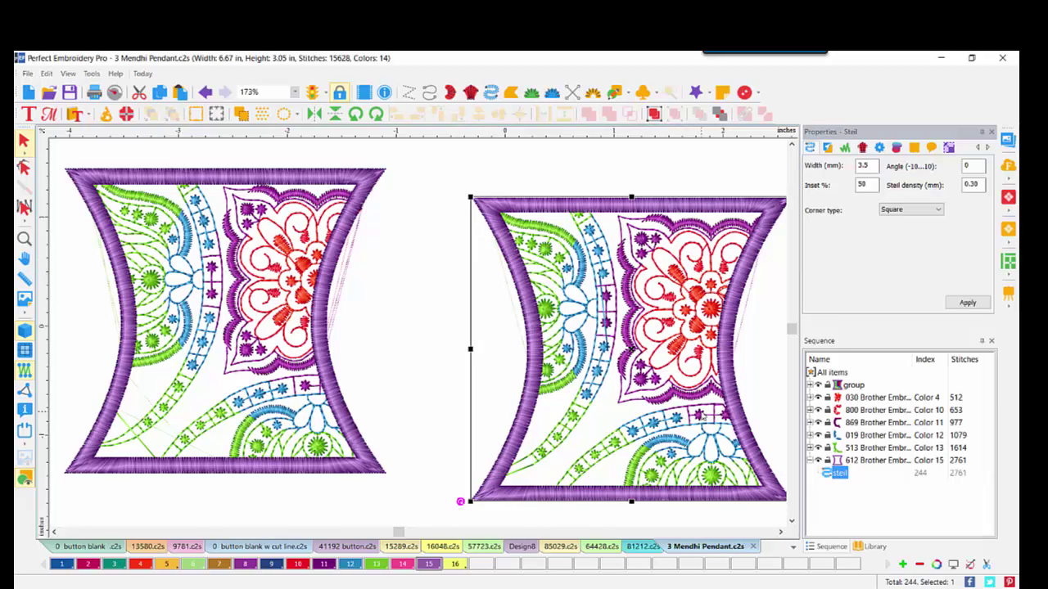
{"action": "left_click", "coordinate": [419, 437]}
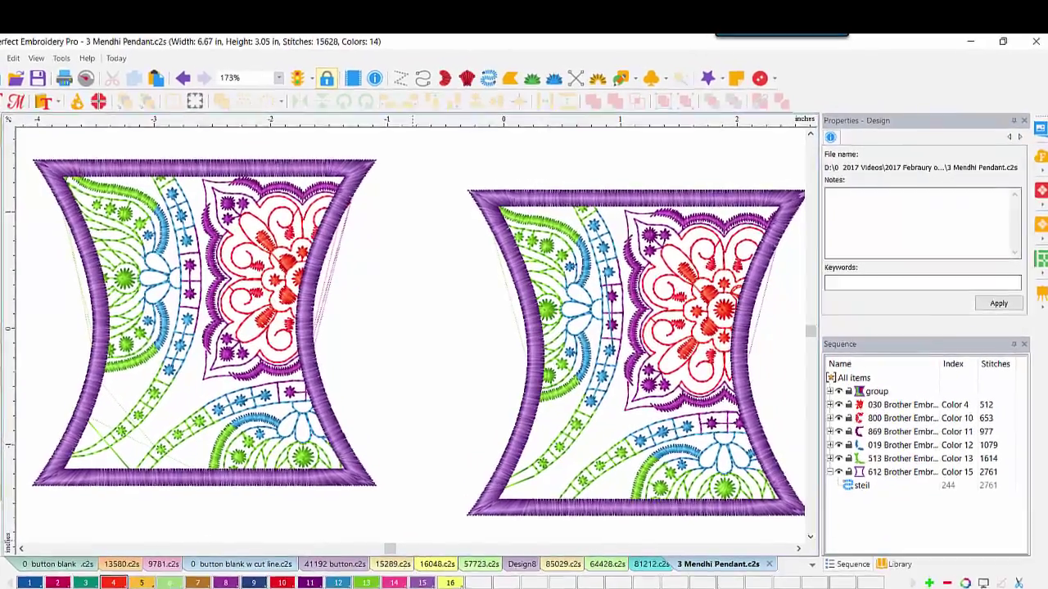
Step: Switch to the Photos window and view the patch kit, MSD 5 Block and tool differences images
{"action": "mouse_move", "coordinate": [402, 583]}
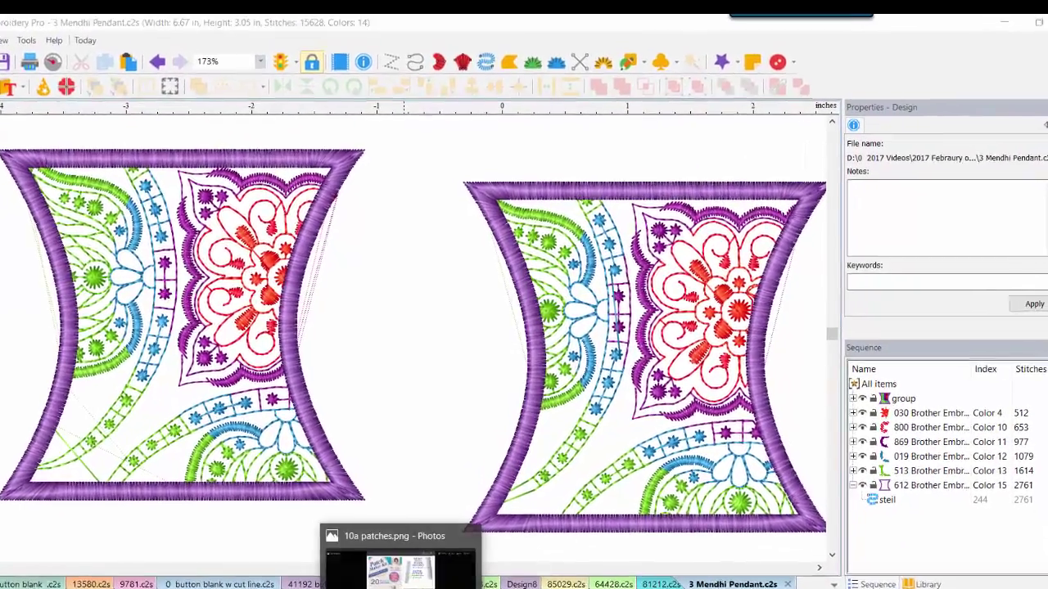
{"action": "left_click", "coordinate": [410, 558]}
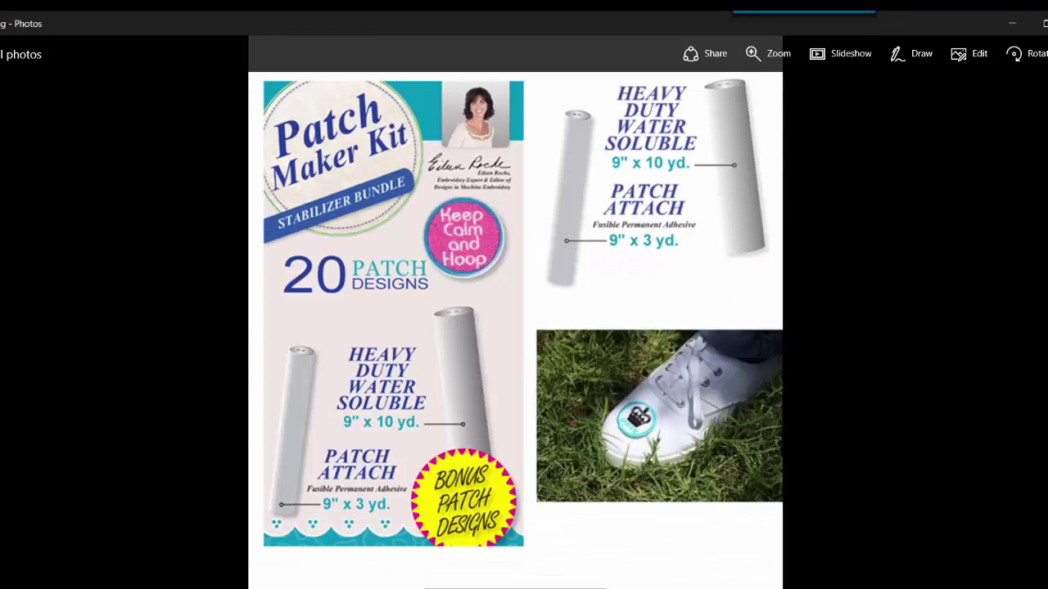
{"action": "key", "text": "Right"}
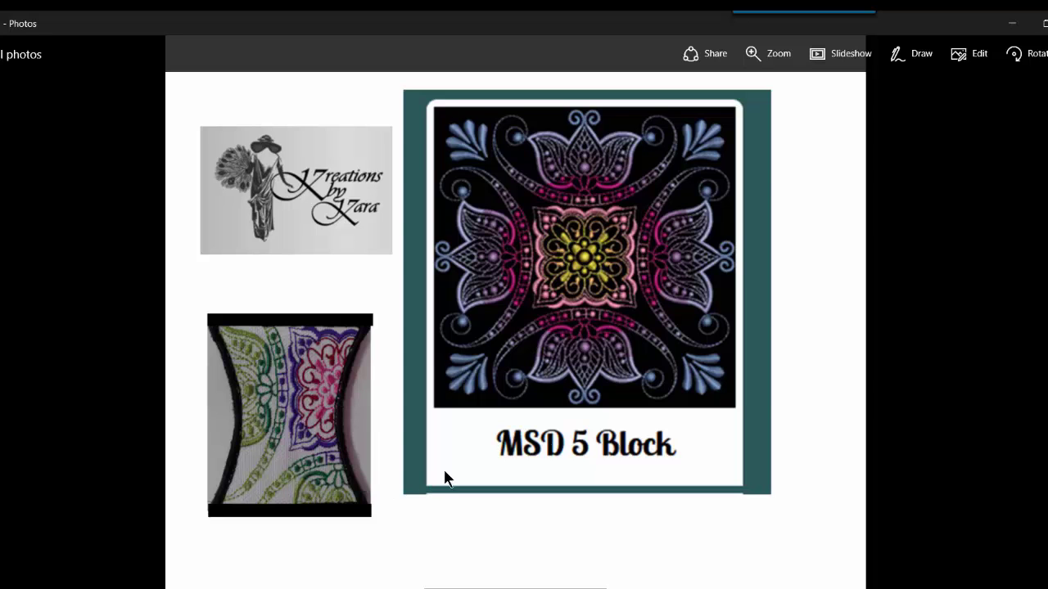
{"action": "key", "text": "Right"}
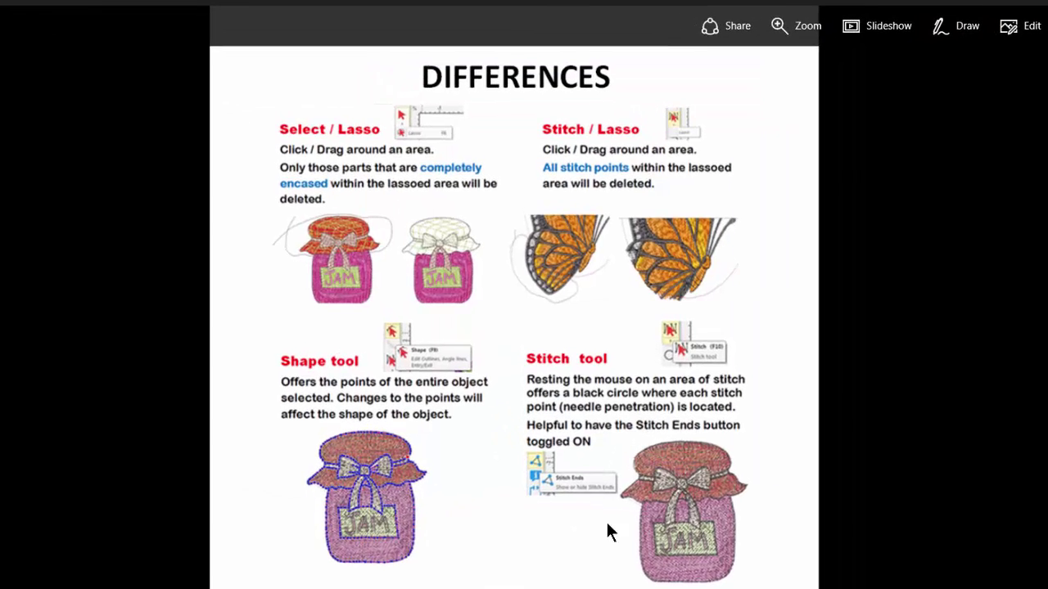